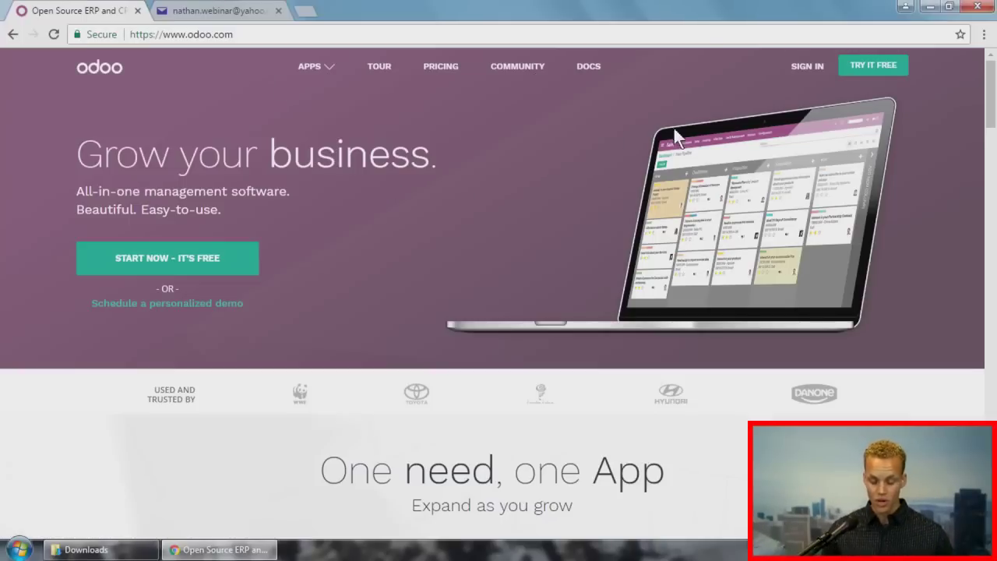
Step: Start a free CRM trial and enter the full name, e-mail address and company 'Moss and Associates'
left_click(845, 69)
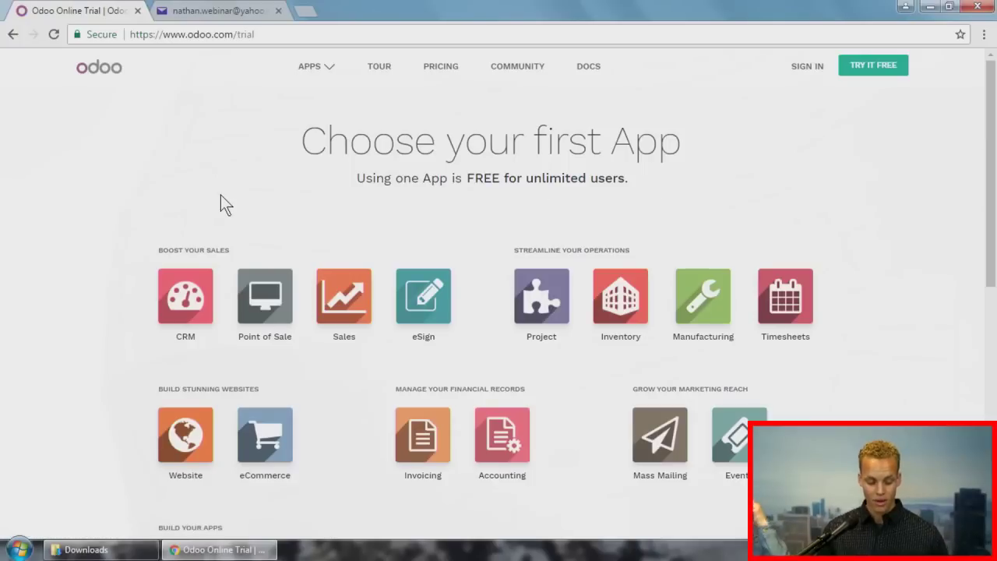
left_click(199, 280)
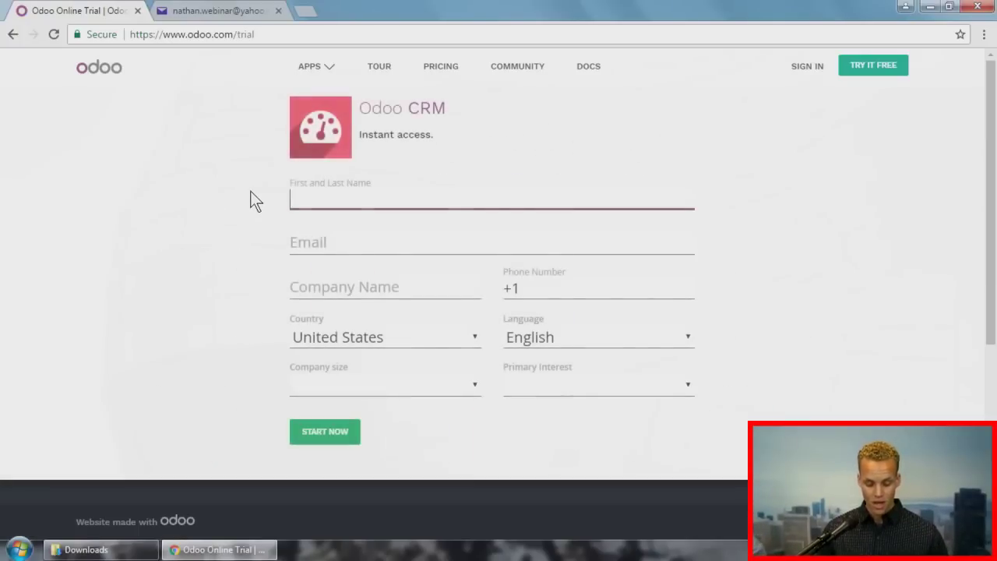
left_click(303, 192)
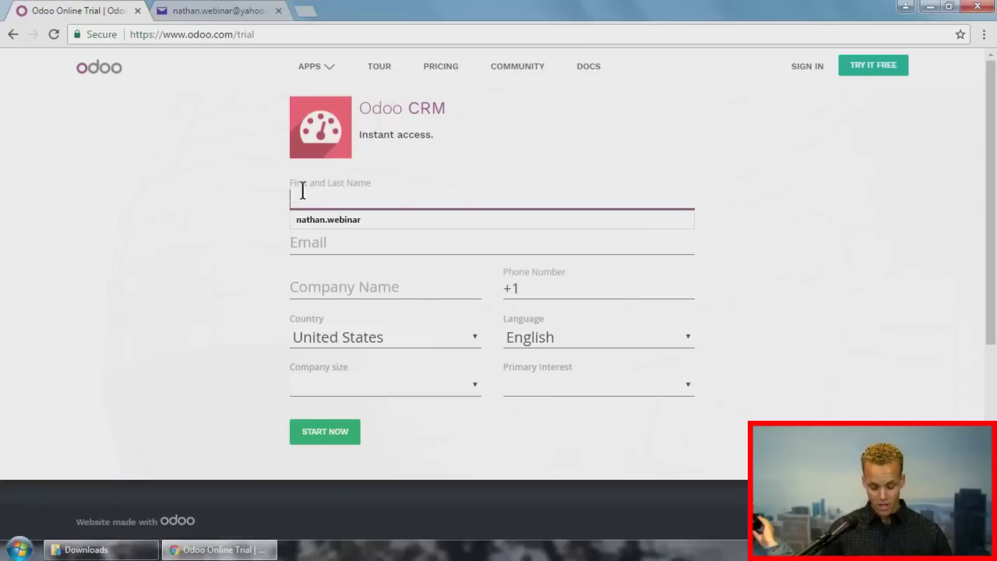
key("Tab")
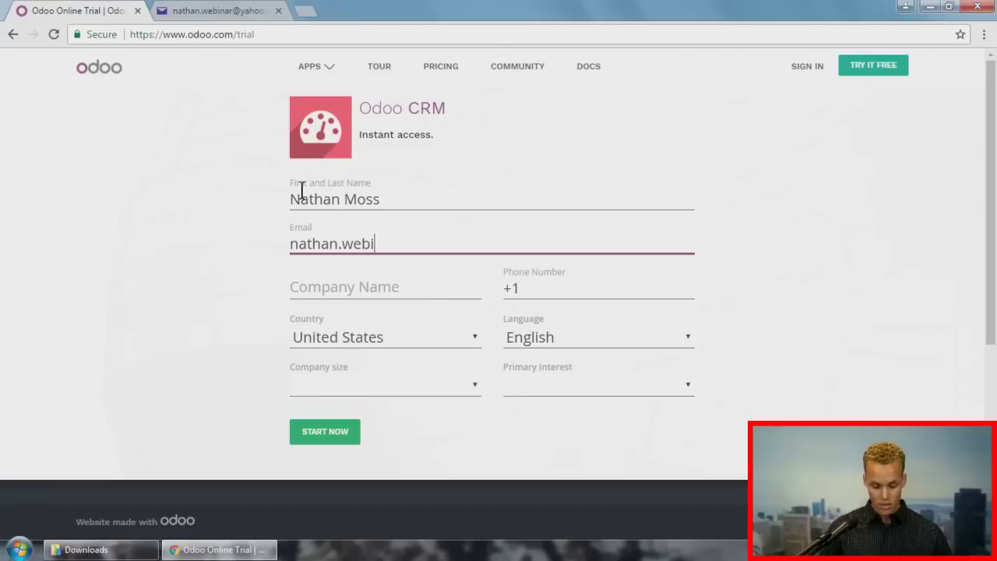
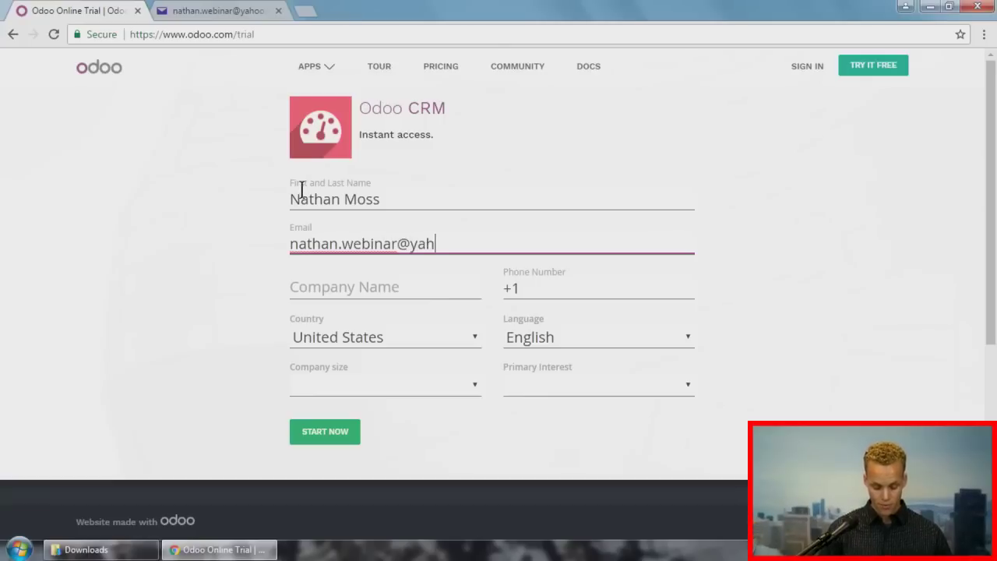
key("Tab")
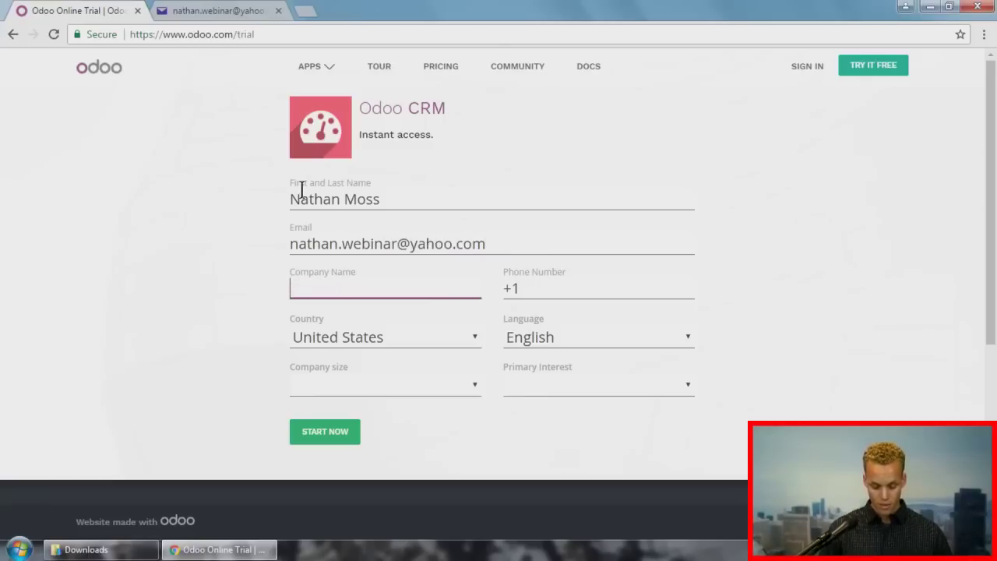
type("Moss and A")
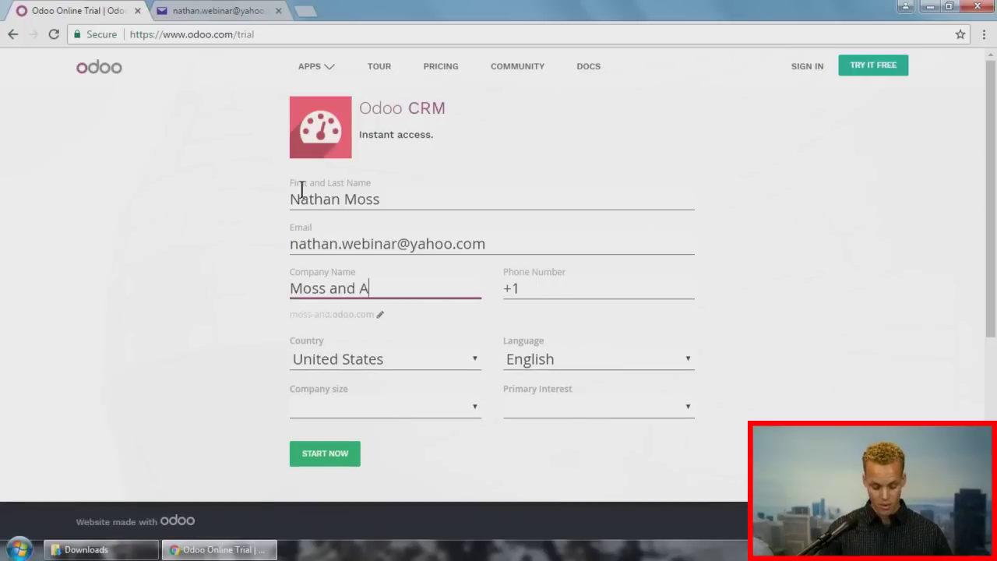
type("ssociates")
Step: Add the phone number after the +1 prefix, pick under 5 employees and teacher/student interest, and submit
key("Tab")
key("End")
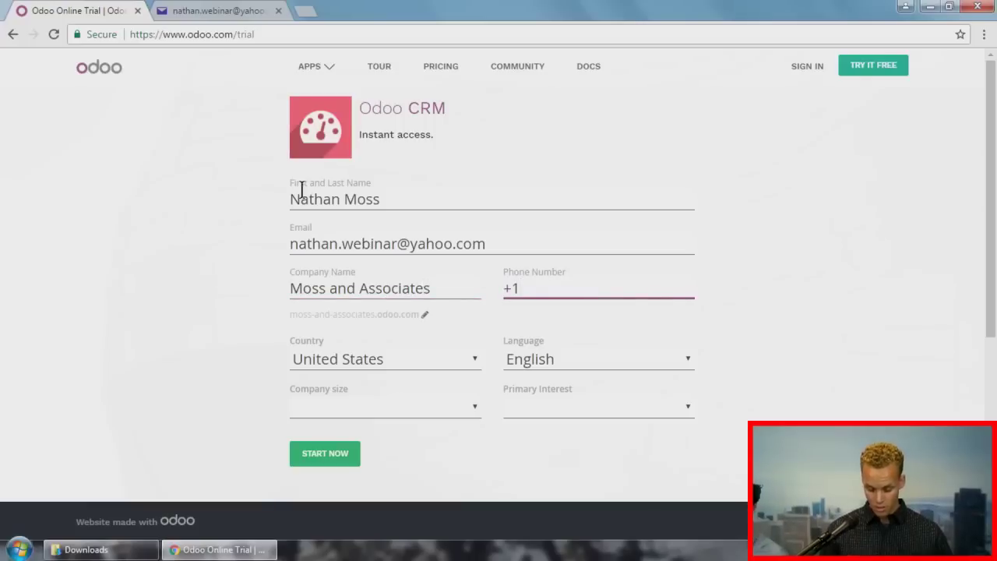
key("Tab")
key("Tab")
key("Tab")
key("Down")
key("Tab")
key("Down")
key("Down")
key("Down")
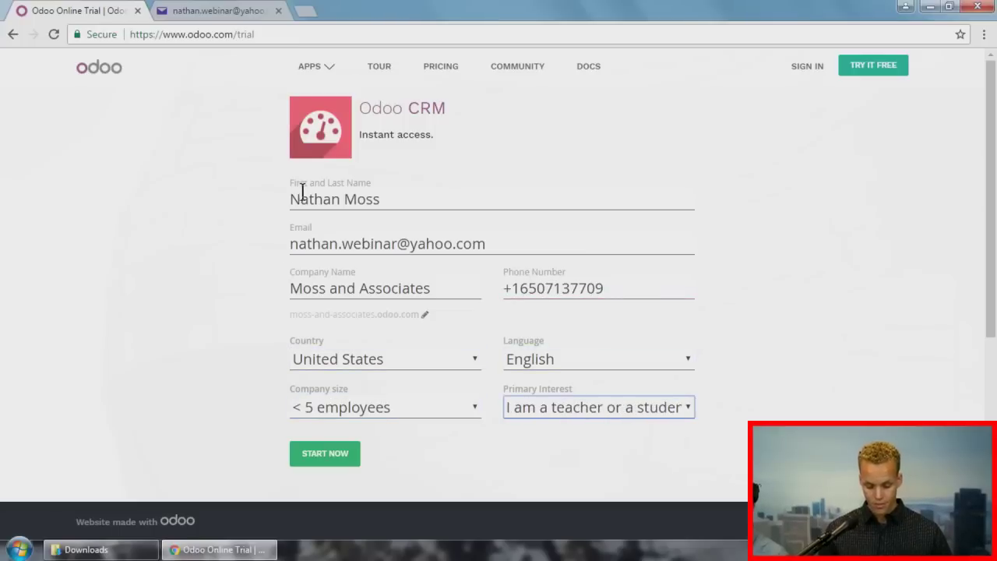
left_click(325, 459)
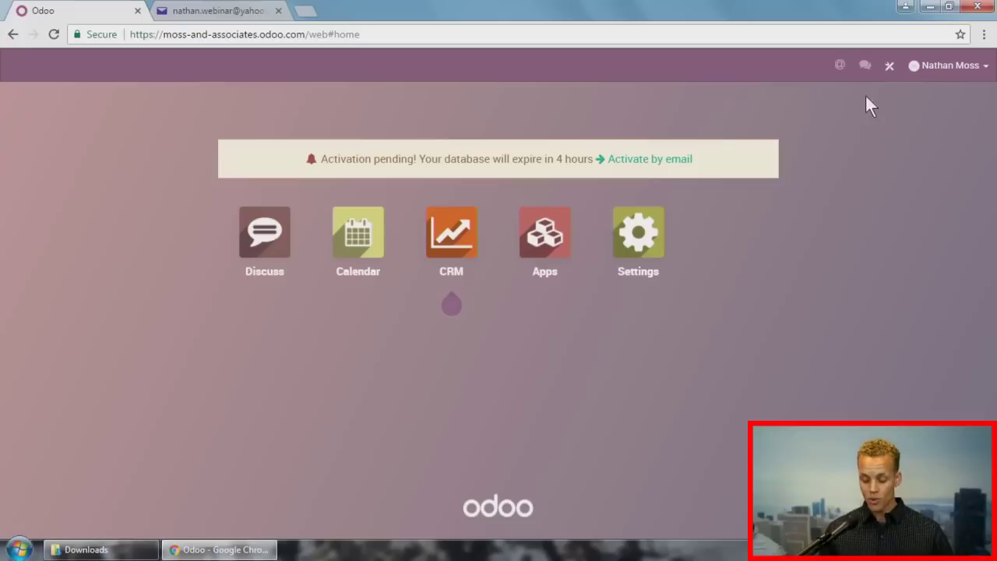
Step: Open the user account menu at the top right of the new database's home screen
left_click(959, 69)
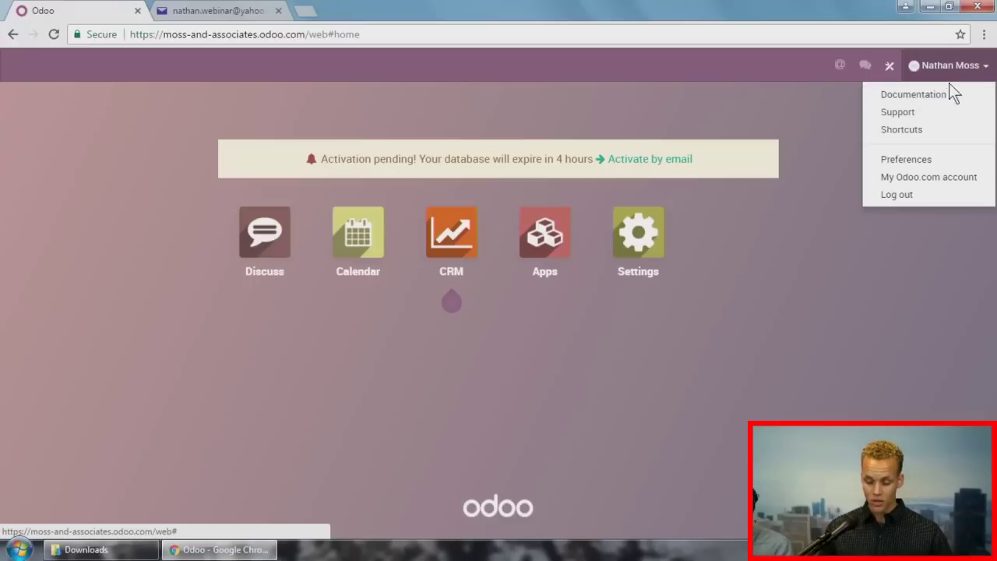
Step: Attempt to sign in to My Odoo.com account with the account e-mail and password, then switch to Yahoo Mail
left_click(949, 178)
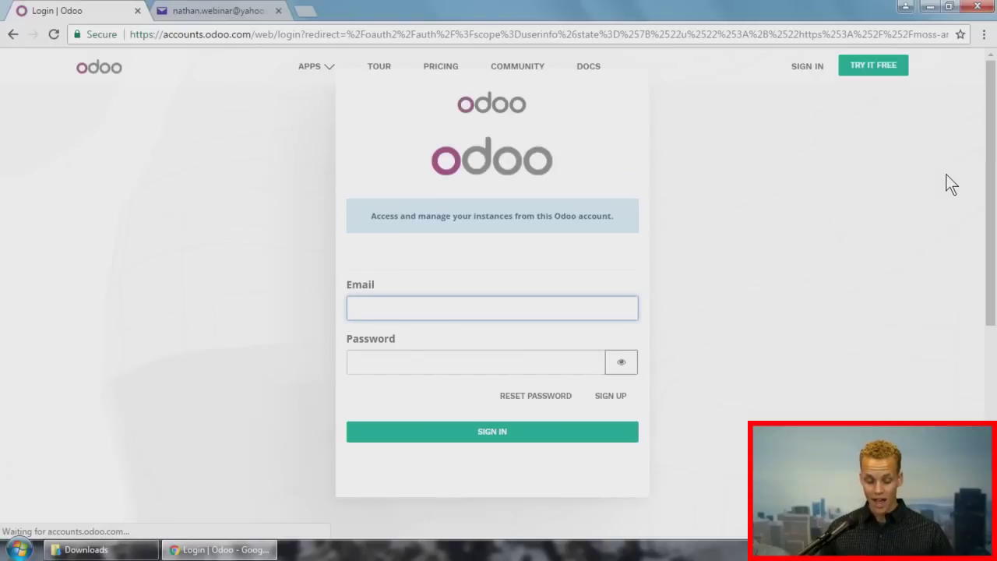
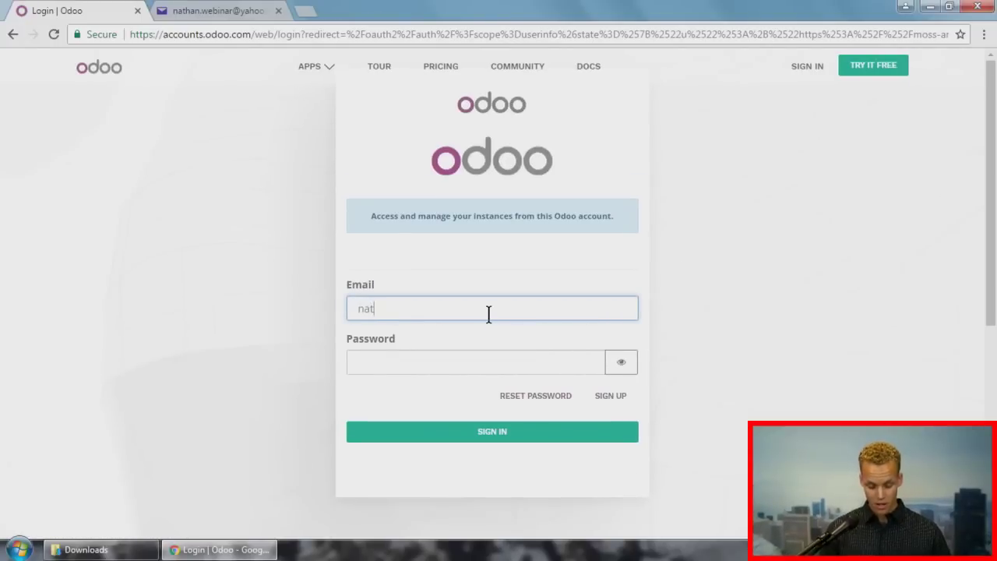
key("Tab")
type("•••••••••")
key("Return")
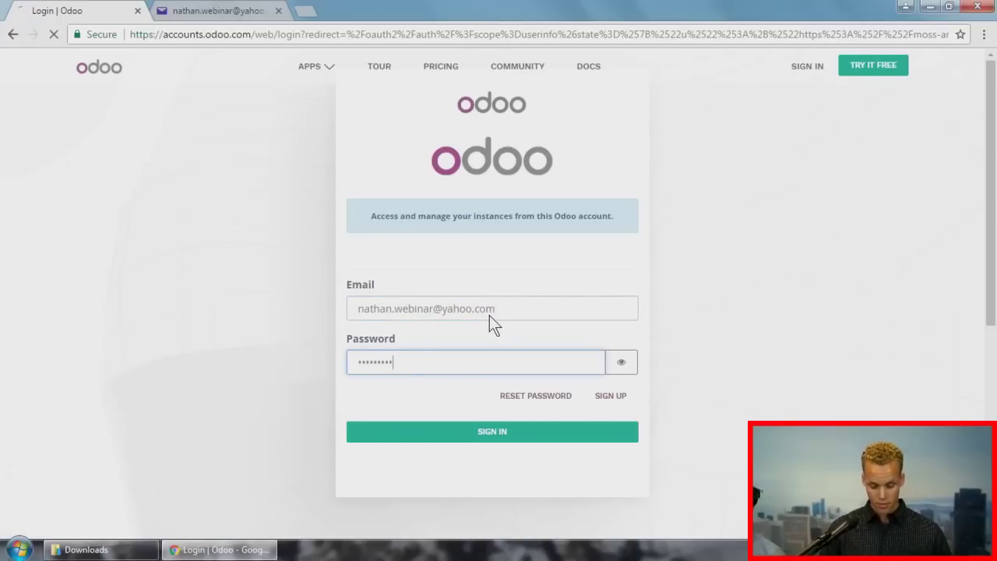
left_click(446, 448)
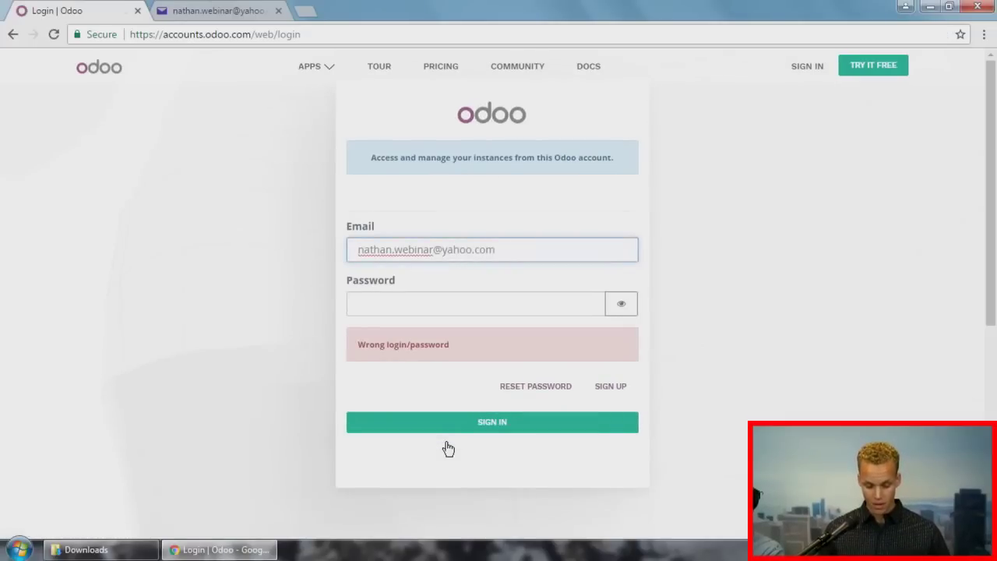
left_click(195, 16)
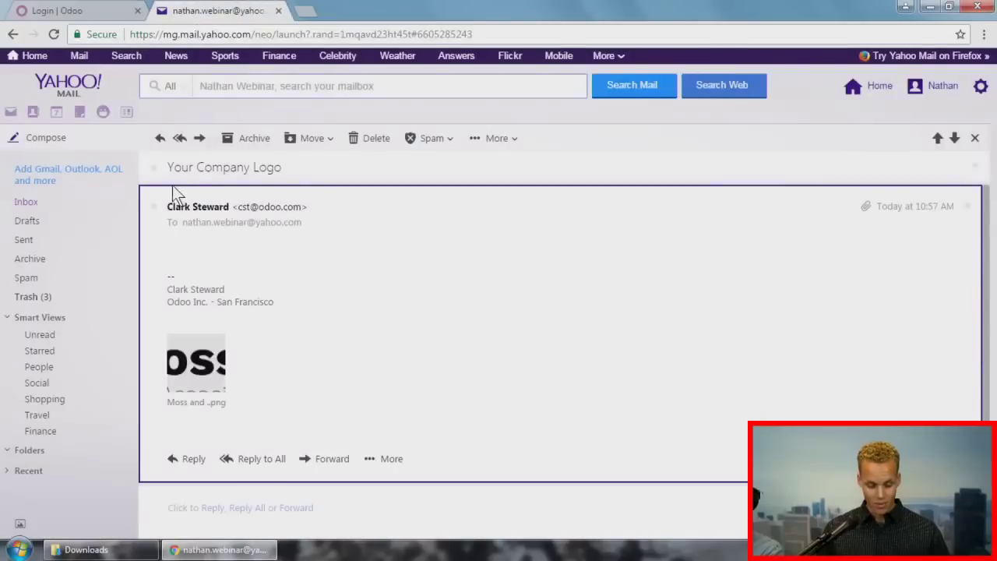
Step: Refresh the Yahoo inbox, open the Odoo activation e-mail and follow its activation link
left_click(47, 209)
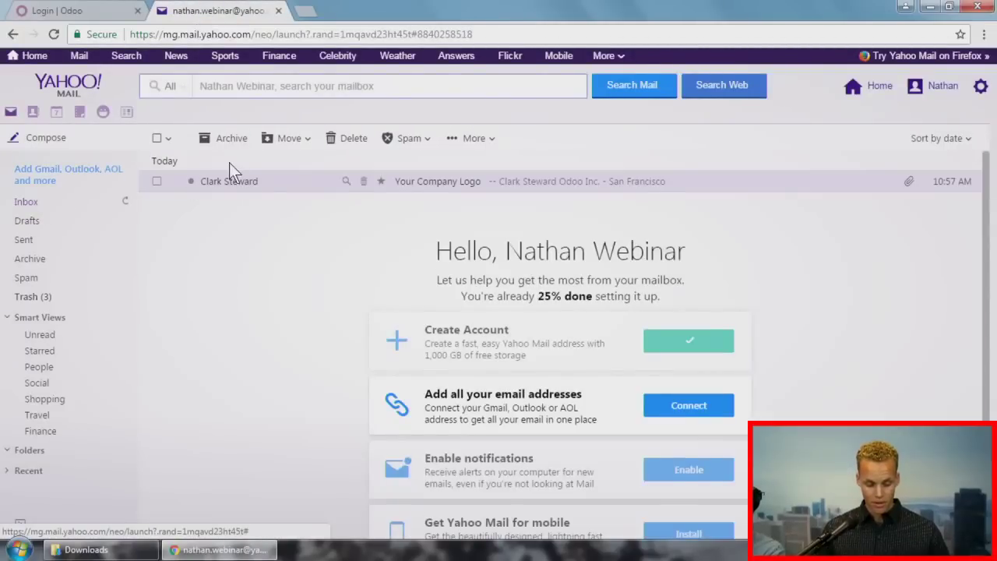
left_click(79, 54)
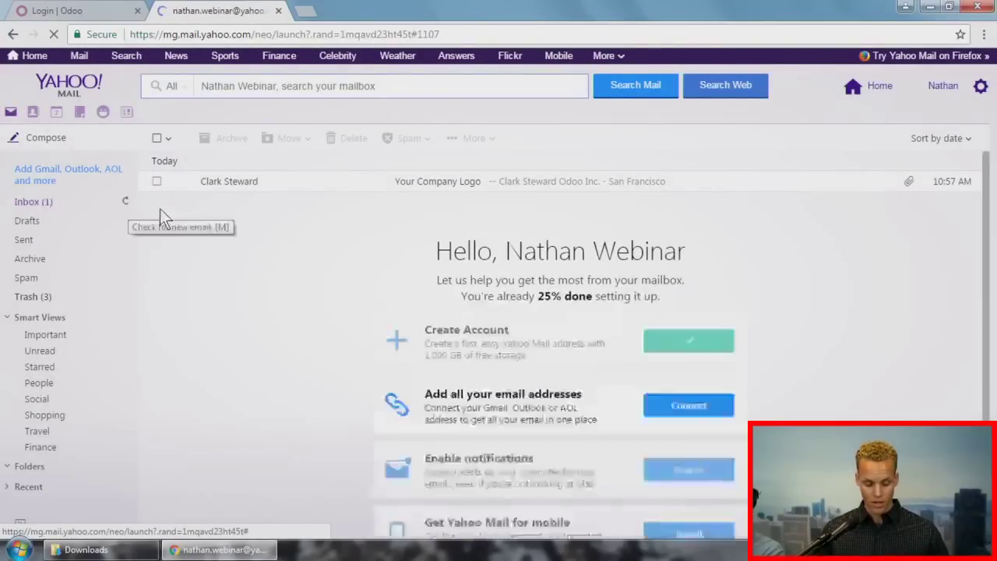
left_click(441, 181)
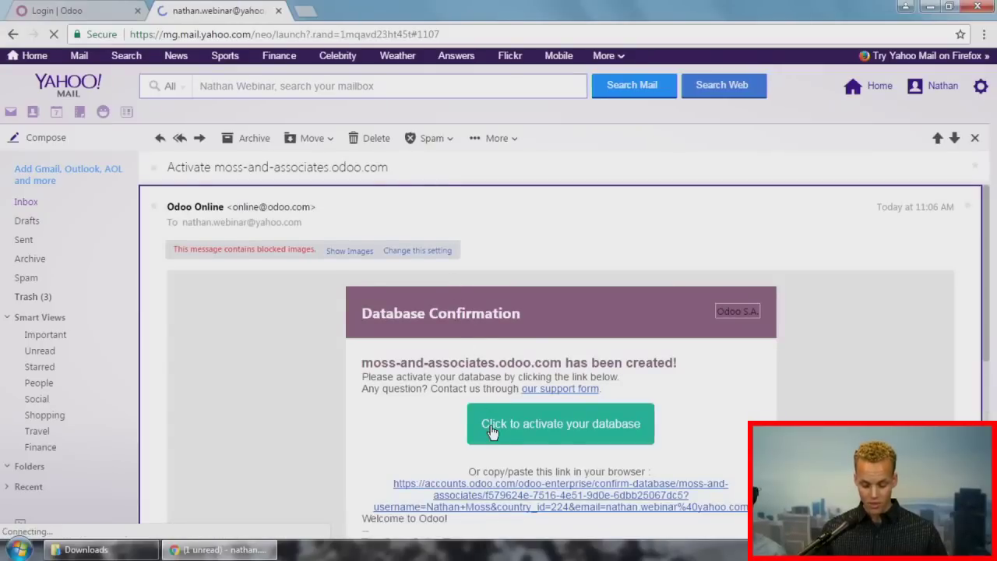
left_click(527, 423)
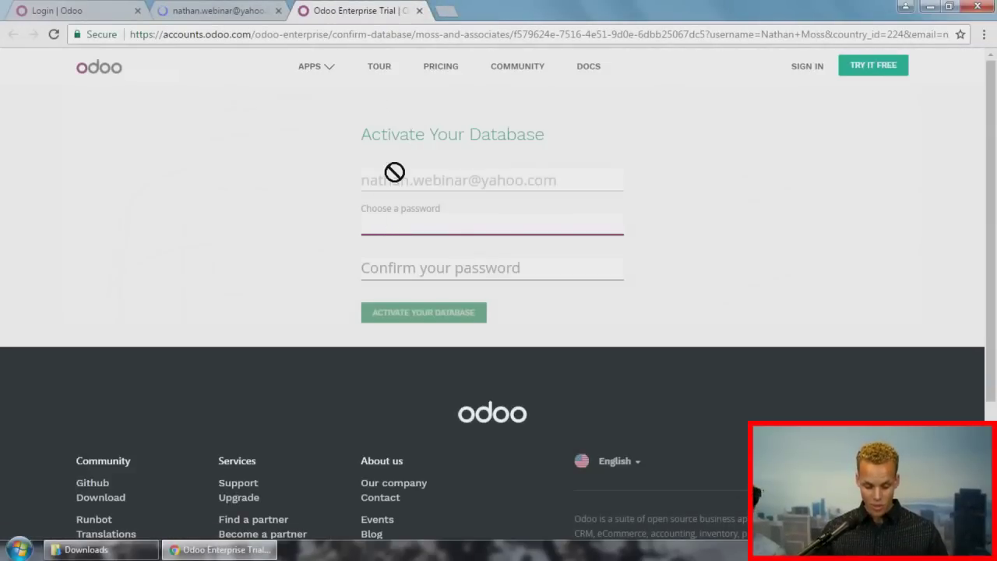
Step: Enter and confirm a new password to activate the database
type("•••••••••")
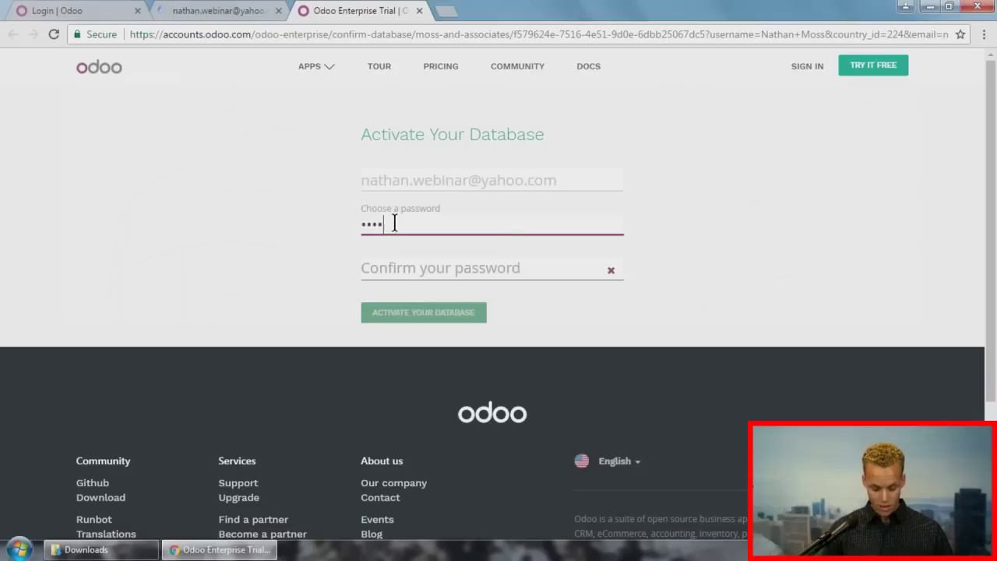
key("Tab")
type("•••••••••")
key("Return")
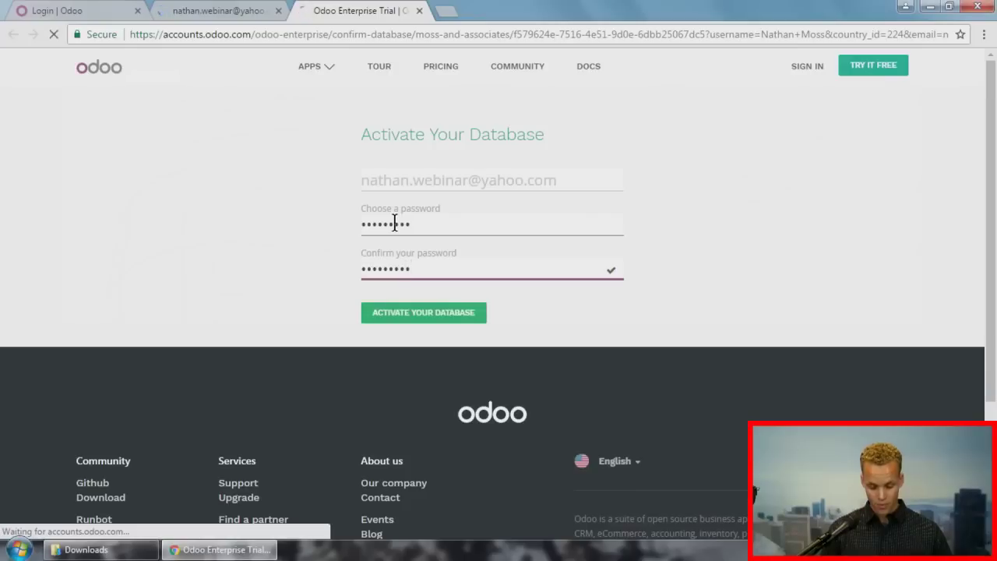
left_click(414, 310)
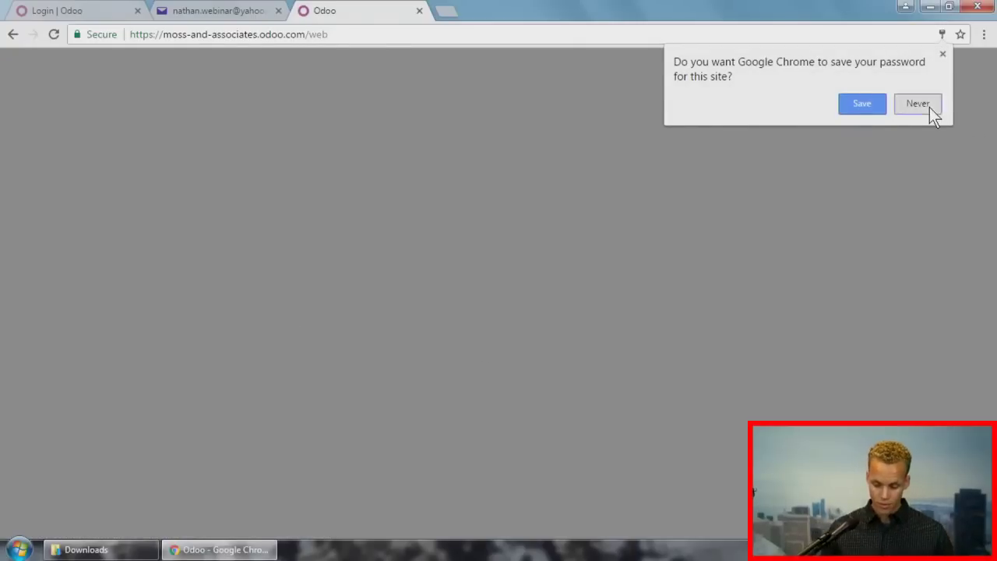
Step: Decline Chrome's password save and reopen the moss-and-associates database from Manage Your Databases
left_click(929, 107)
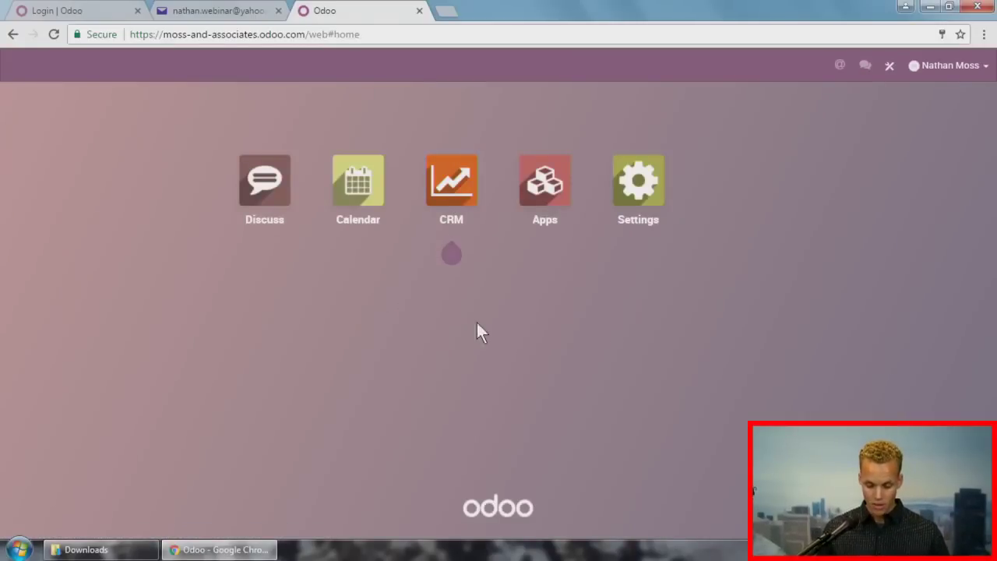
left_click(942, 67)
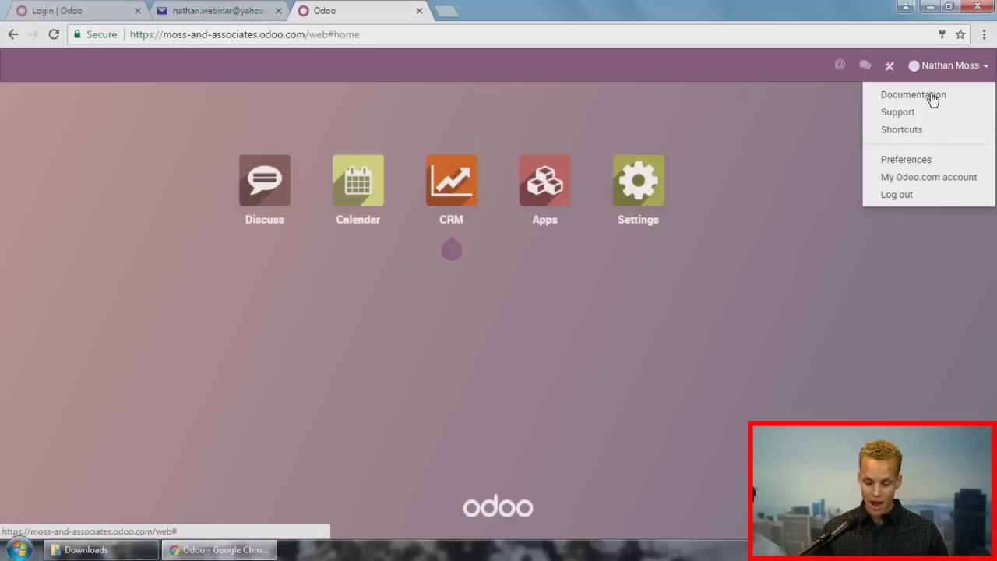
left_click(918, 176)
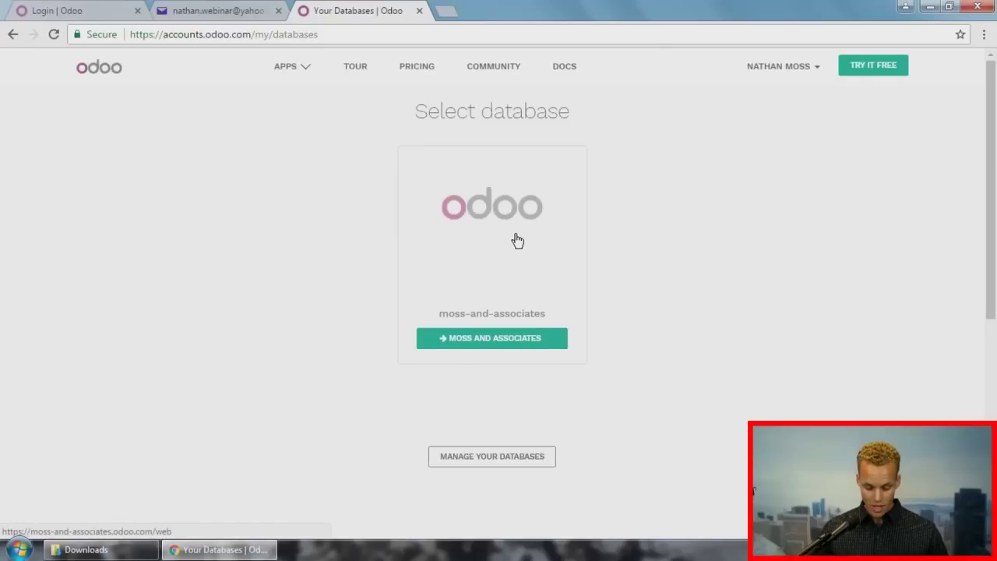
left_click(507, 458)
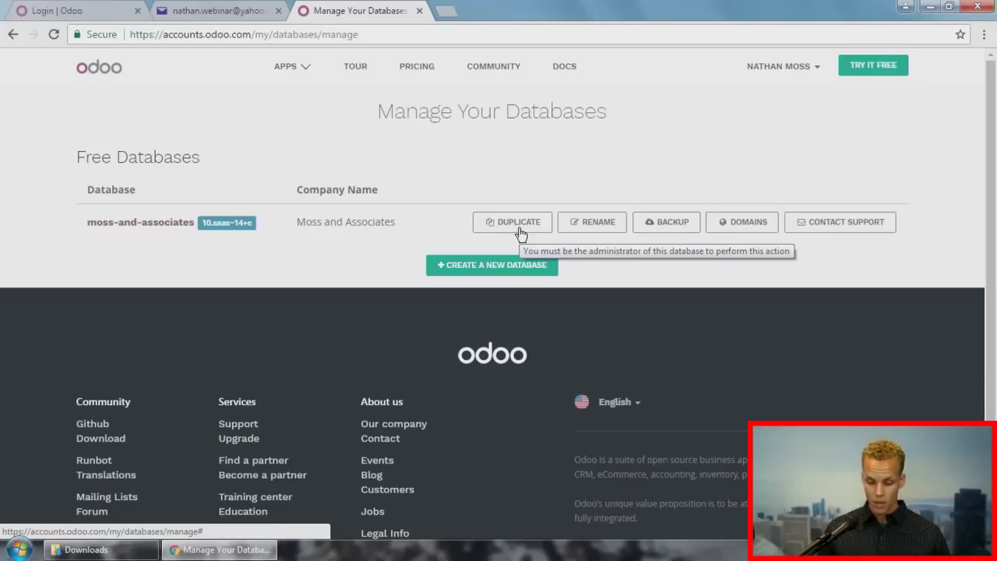
left_click(117, 225)
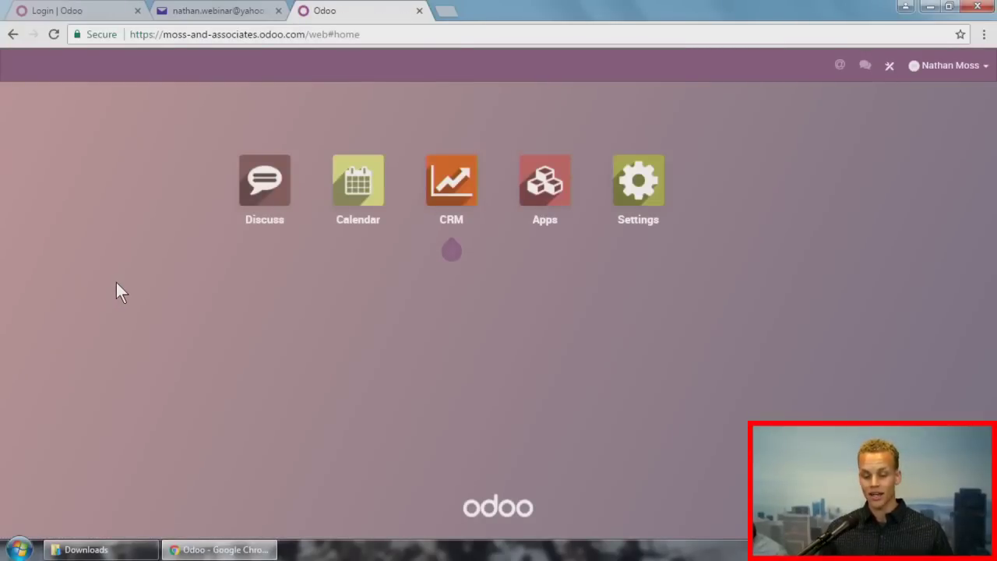
Step: Edit the Moss and Associates company record and set its currency to USD
left_click(640, 181)
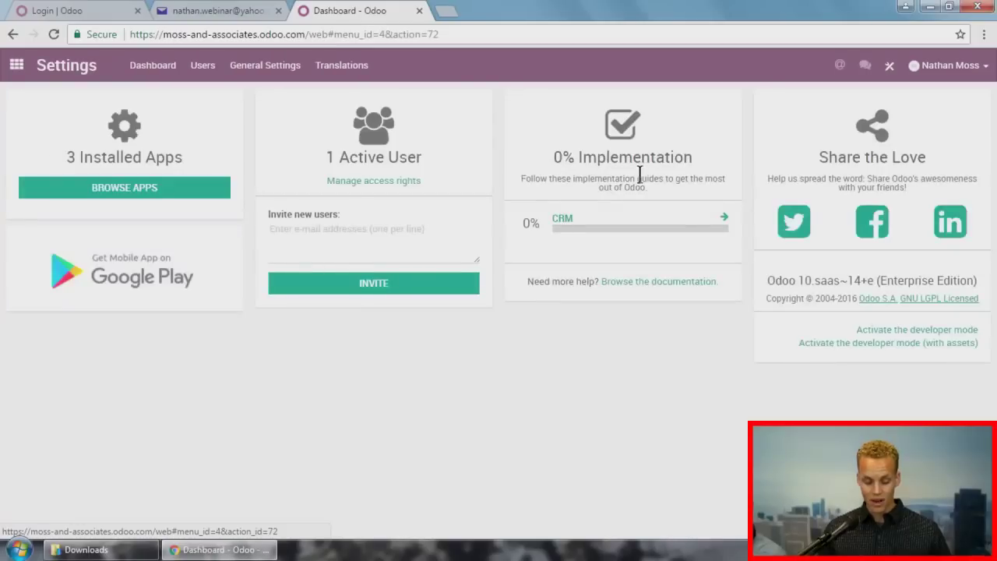
left_click(204, 68)
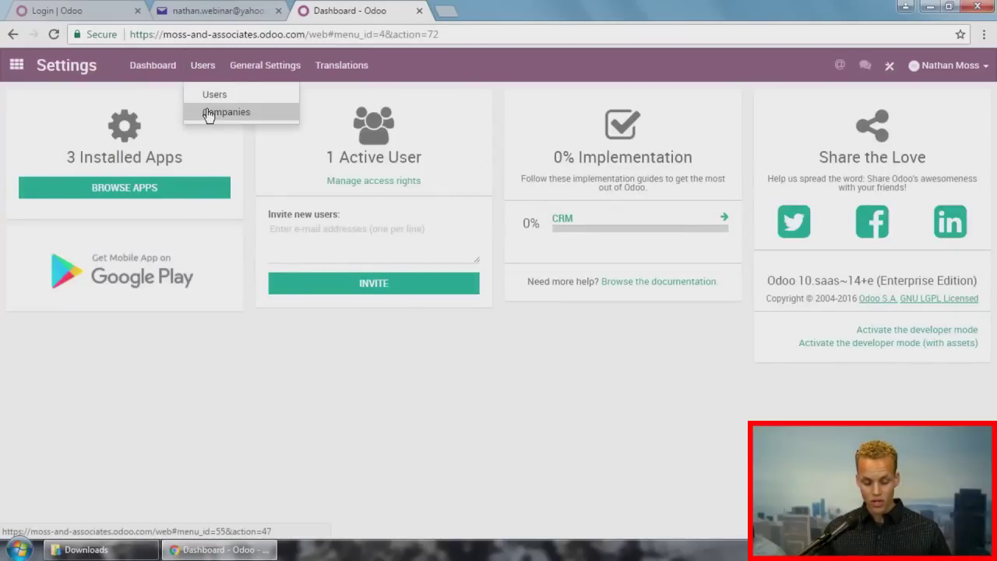
left_click(208, 112)
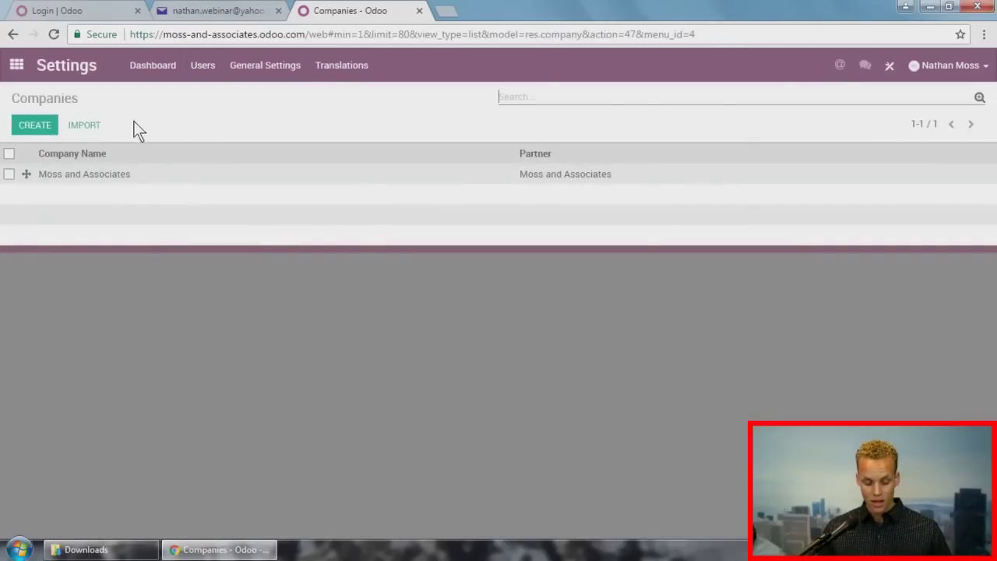
left_click(98, 173)
left_click(28, 122)
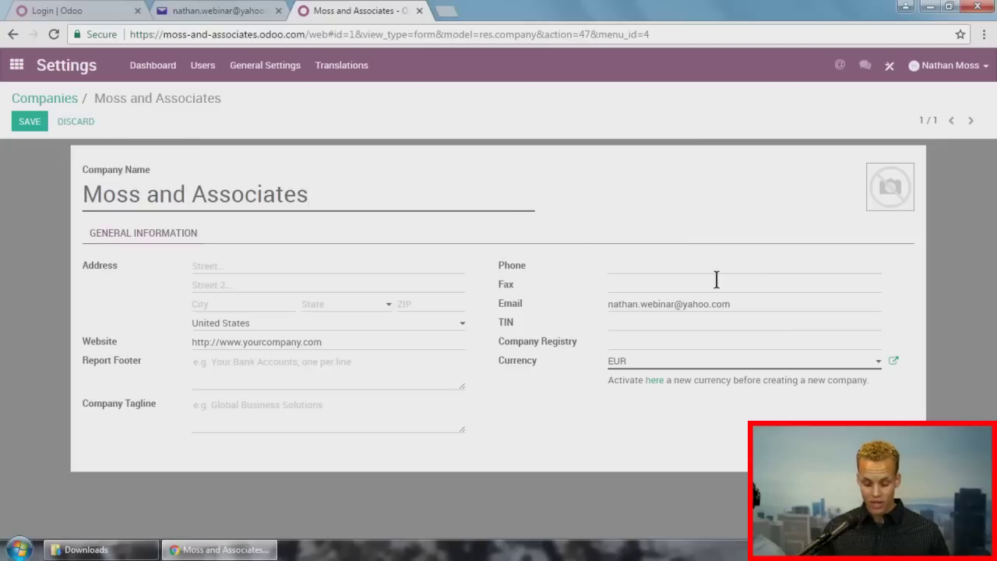
left_click(693, 366)
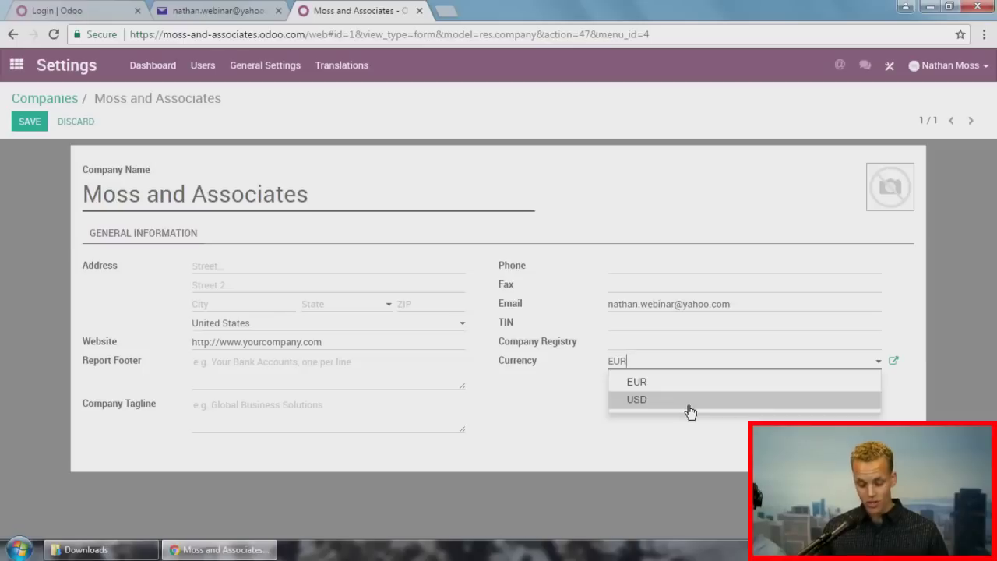
left_click(690, 401)
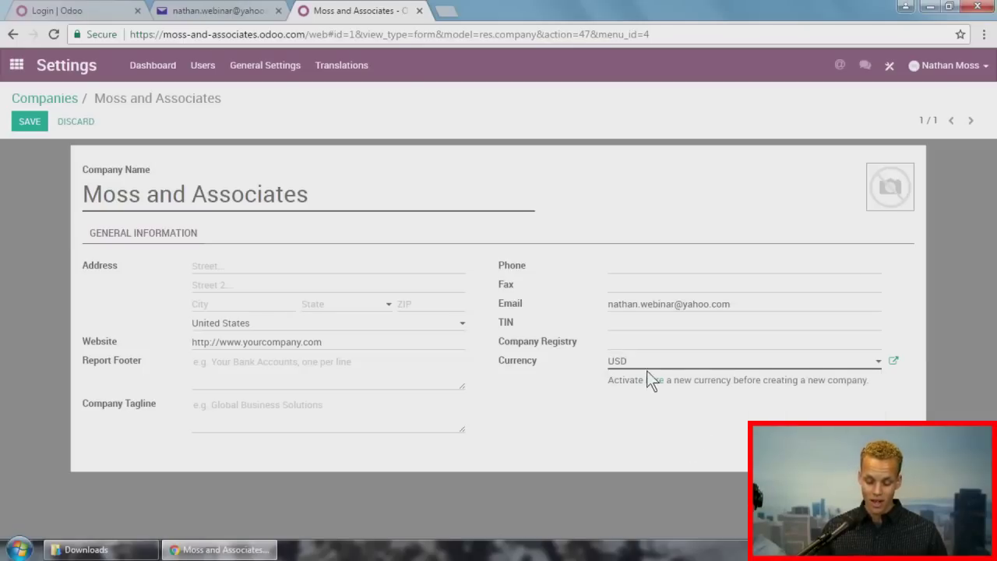
Step: Upload the Moss and Associates Logo image from the Desktop and save the company
left_click(875, 172)
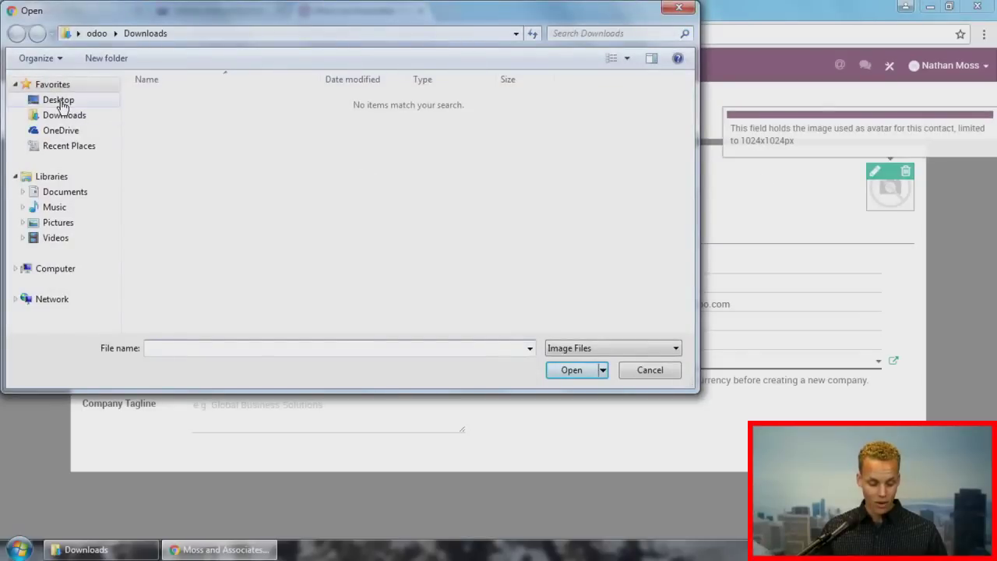
left_click(60, 101)
left_click(366, 134)
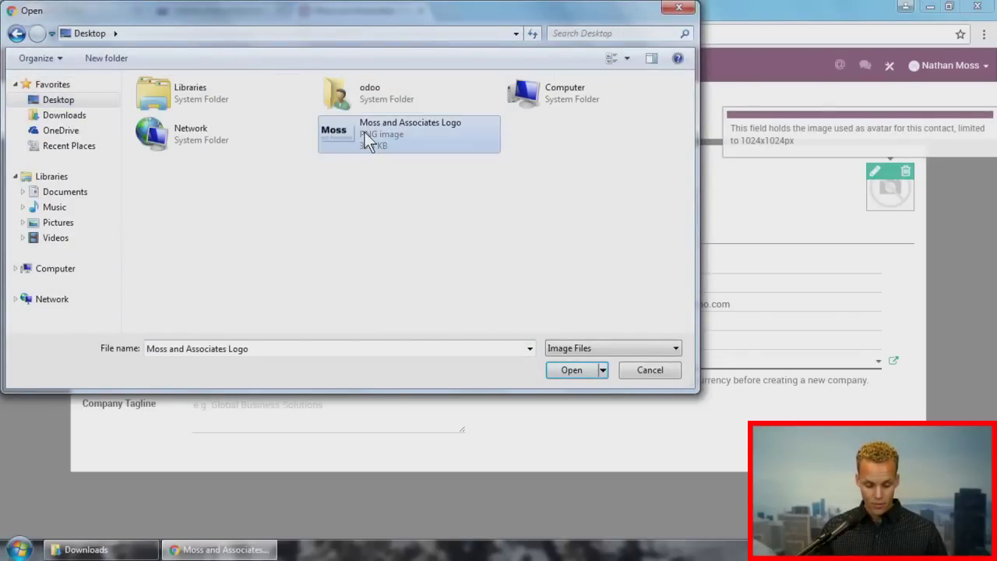
left_click(562, 374)
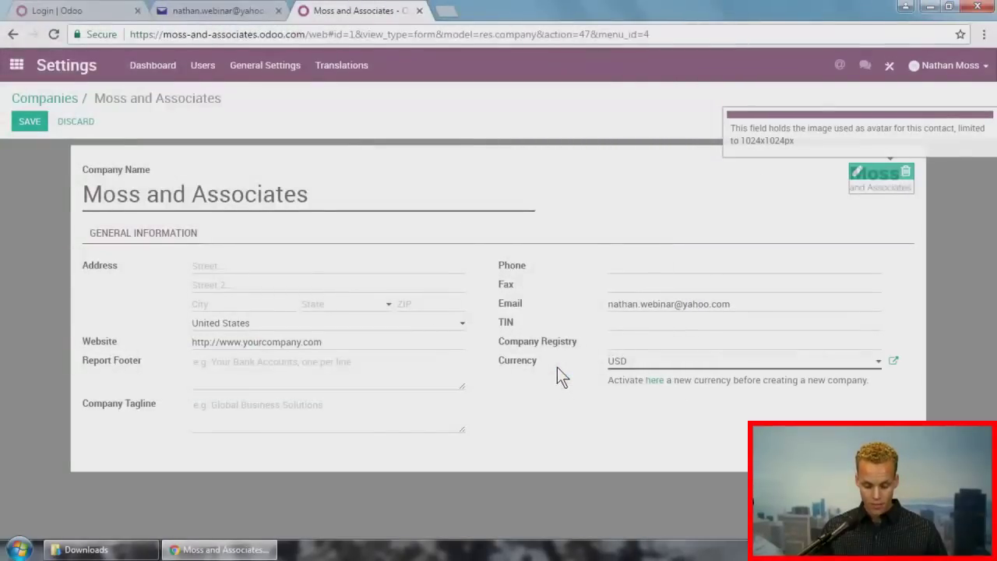
left_click(31, 124)
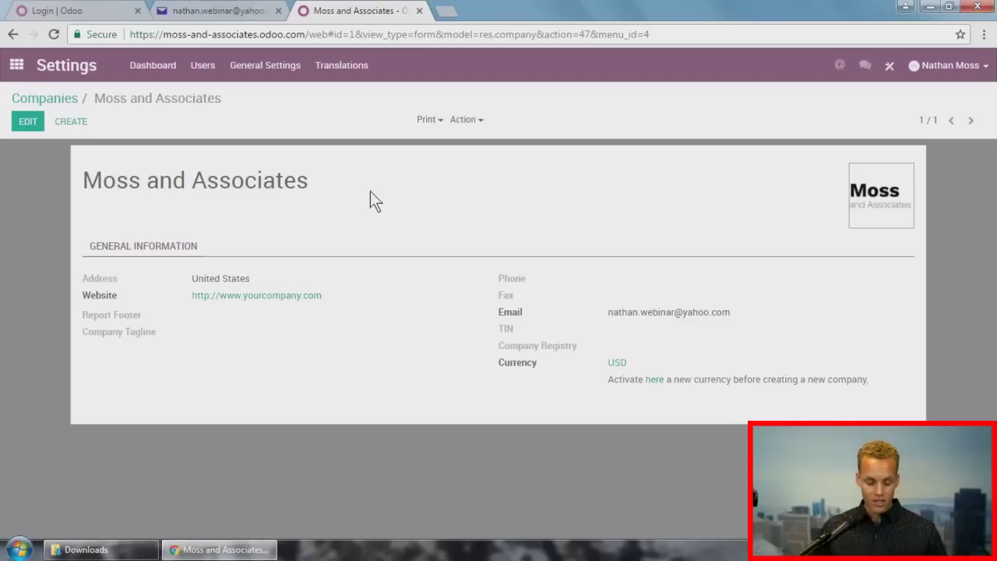
left_click(205, 73)
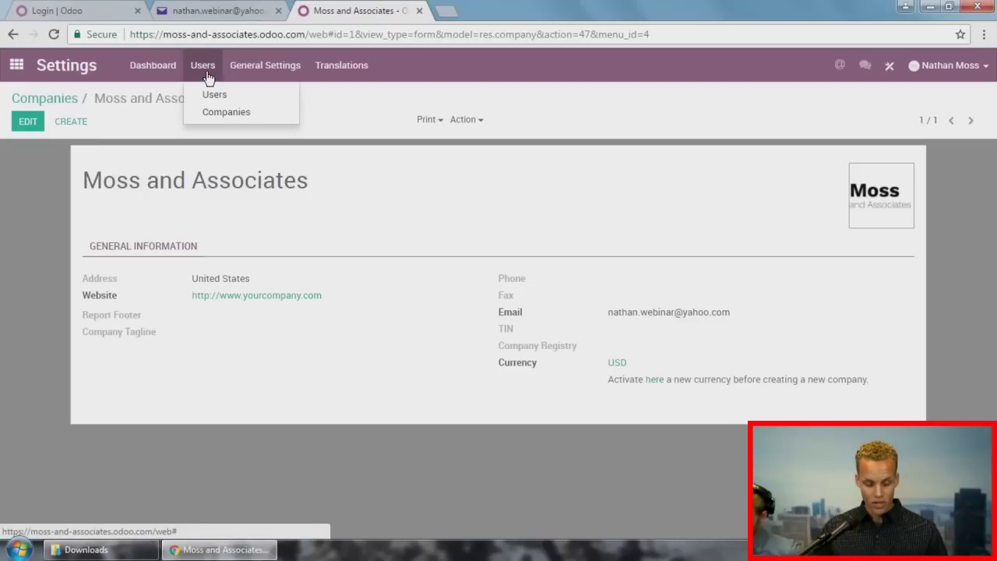
Step: Create a new user with the name and e-mail filled in, Settings administration rights, and save
left_click(213, 94)
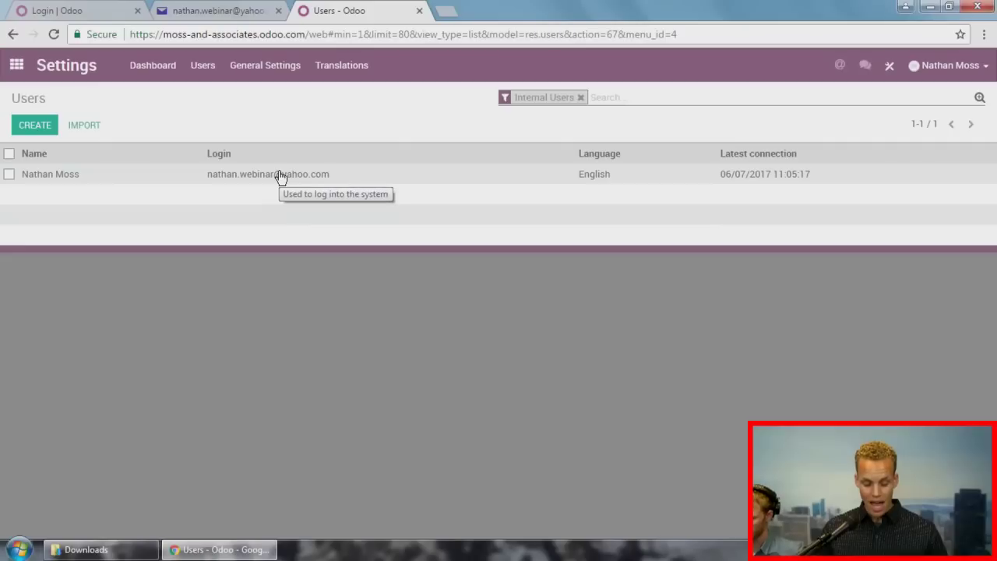
left_click(34, 126)
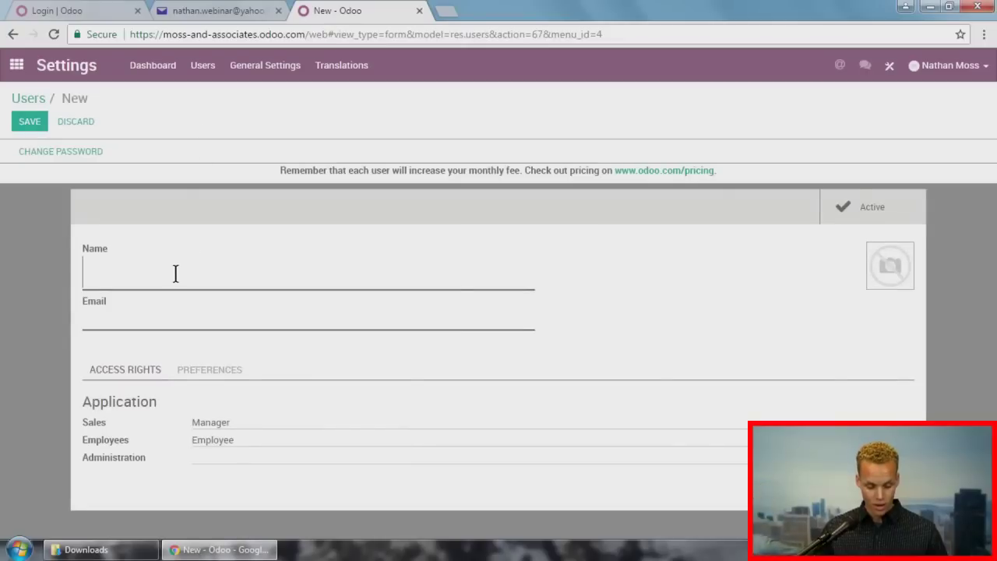
type("Clark")
key("Tab")
type("clark")
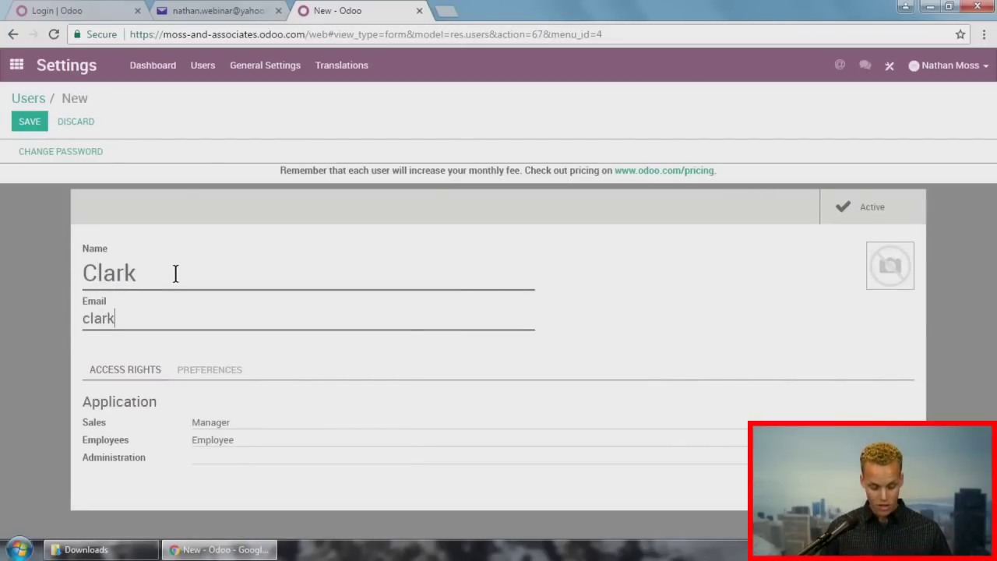
type("@test")
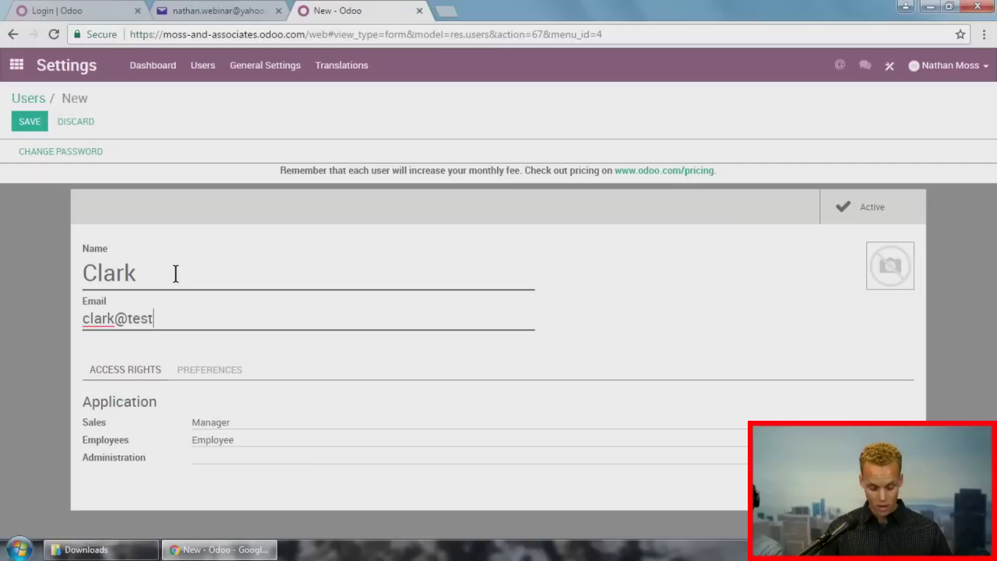
type(".com")
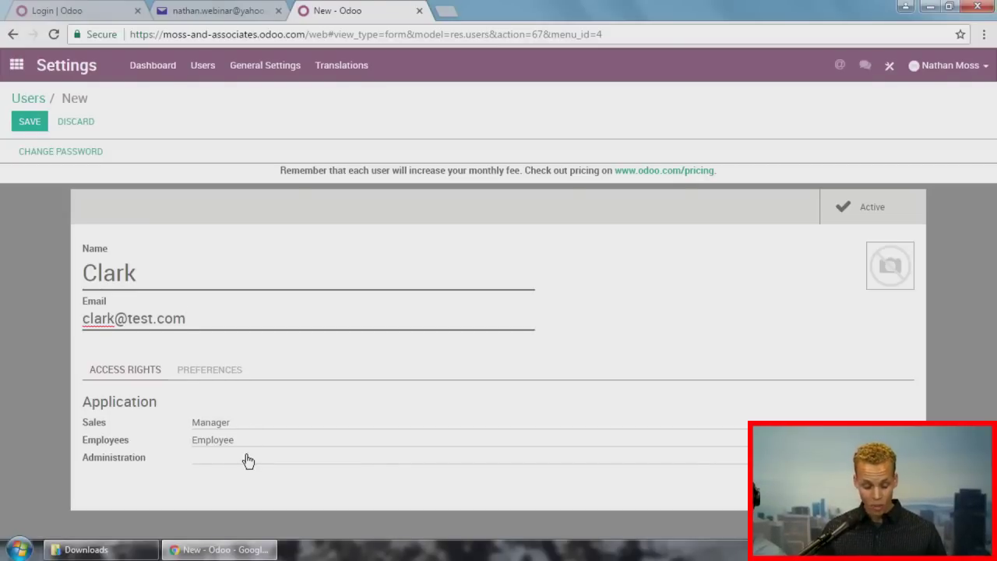
left_click(244, 465)
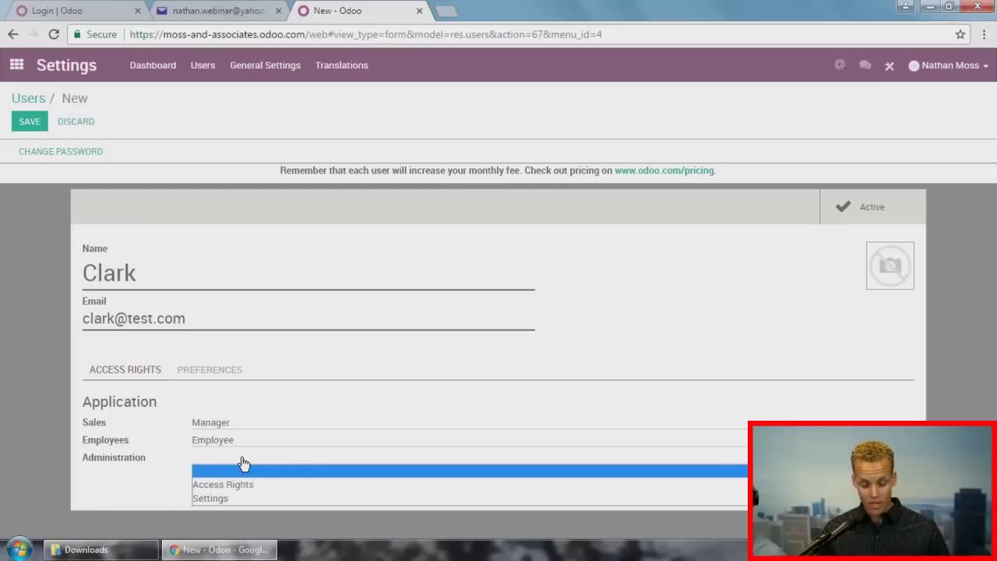
left_click(238, 498)
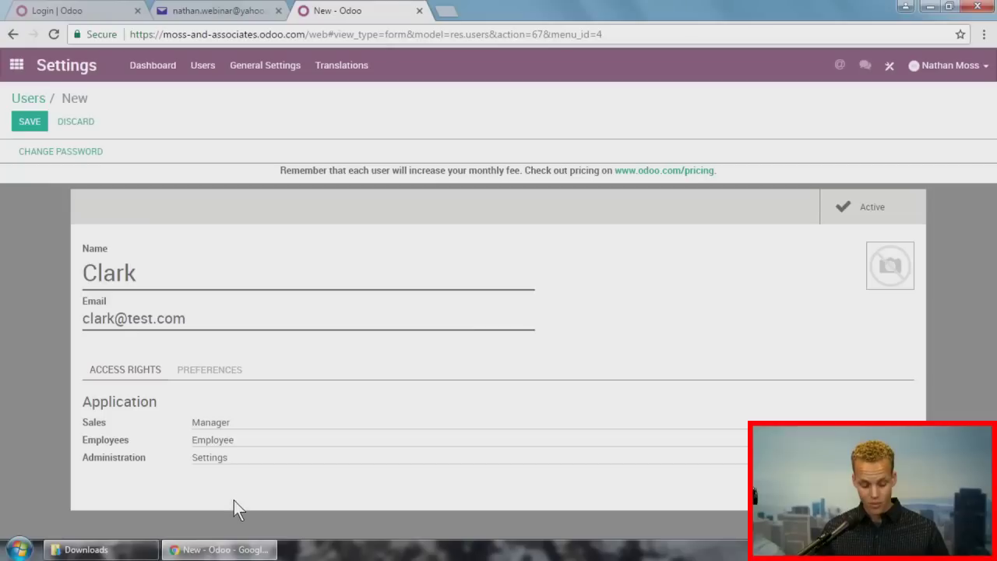
left_click(33, 122)
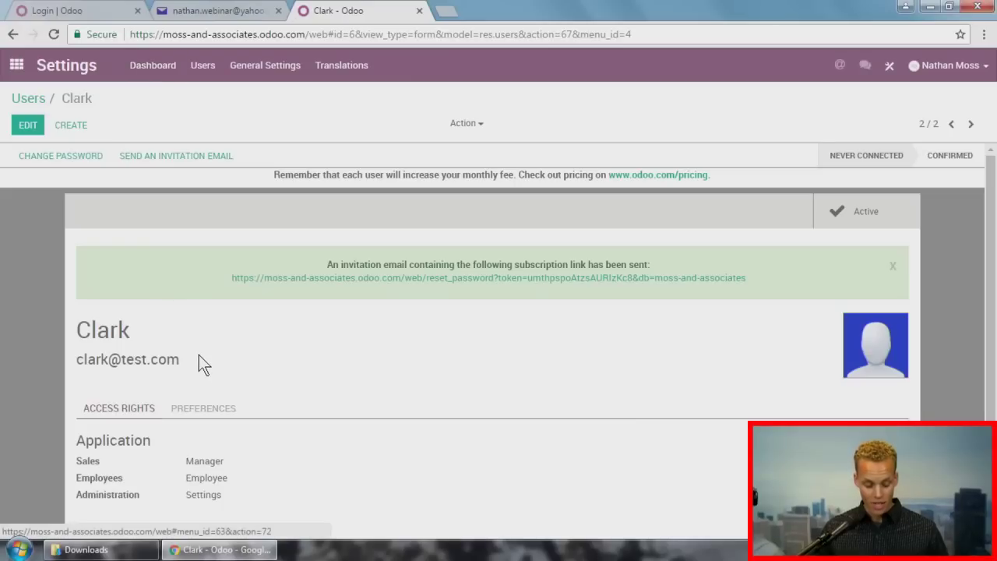
Step: Activate developer mode from the Settings dashboard
scroll(198, 357, "down", 1)
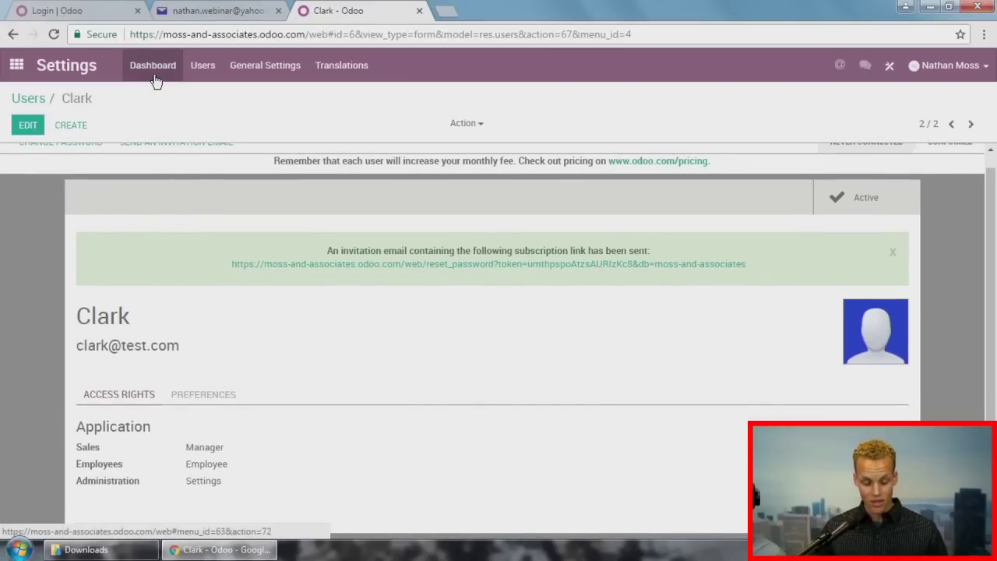
left_click(155, 77)
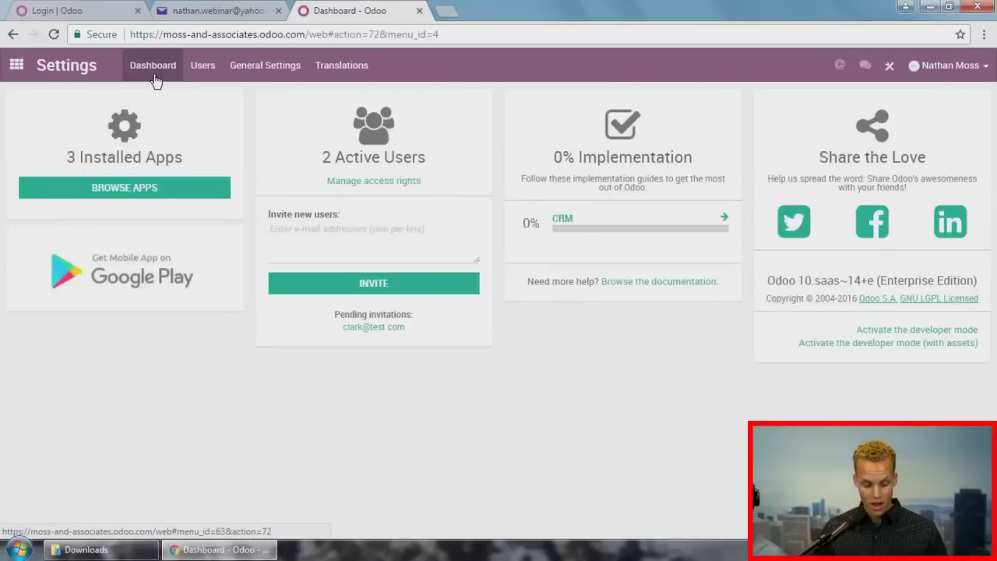
left_click(942, 331)
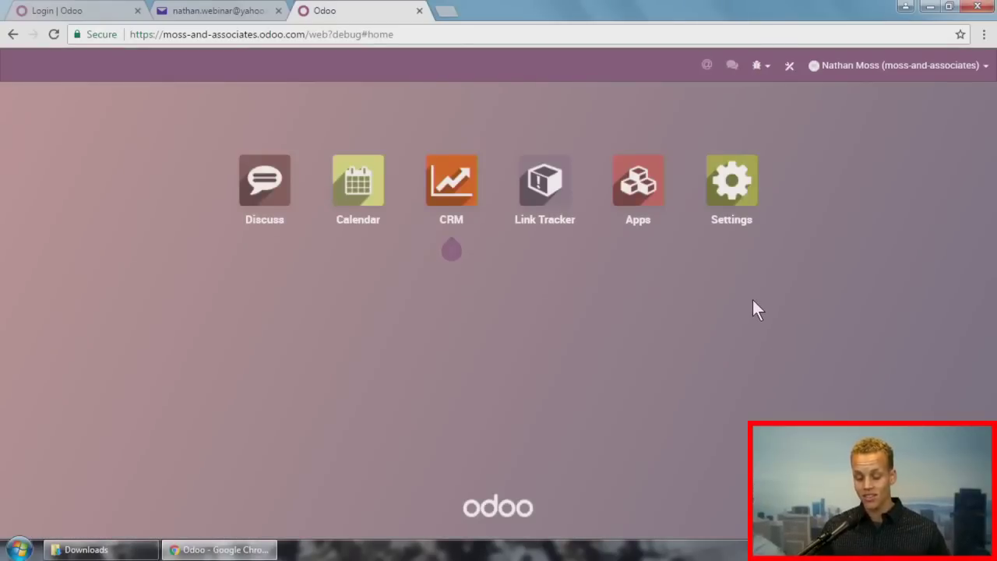
Step: Open the new user's record in edit mode, review its access rights, and save it
left_click(739, 204)
left_click(203, 66)
left_click(218, 94)
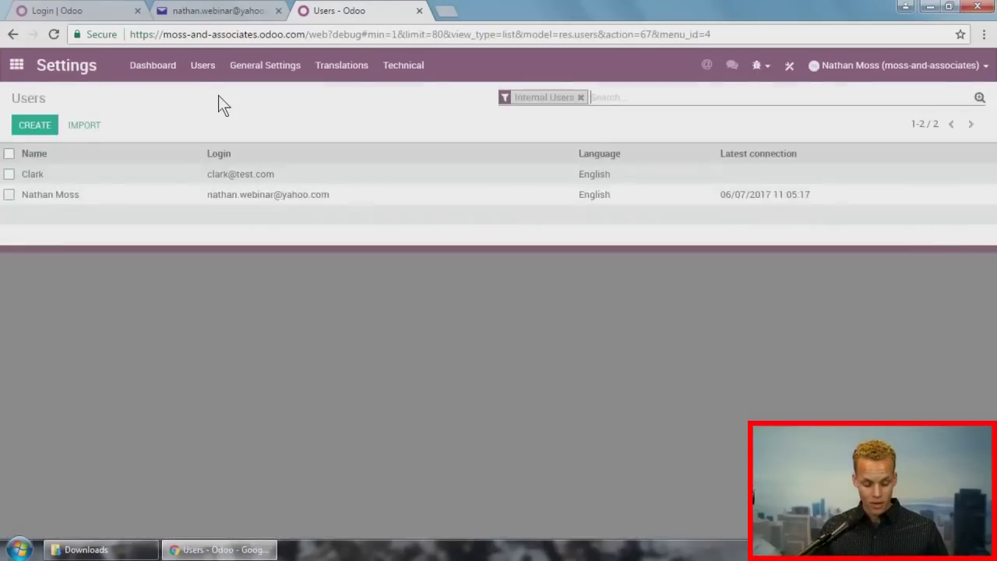
left_click(233, 174)
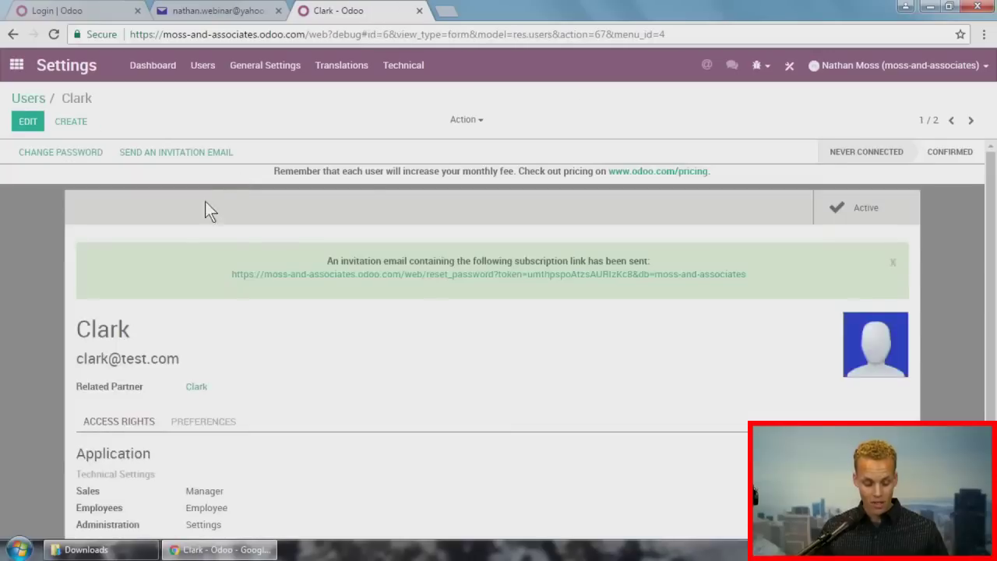
left_click(39, 128)
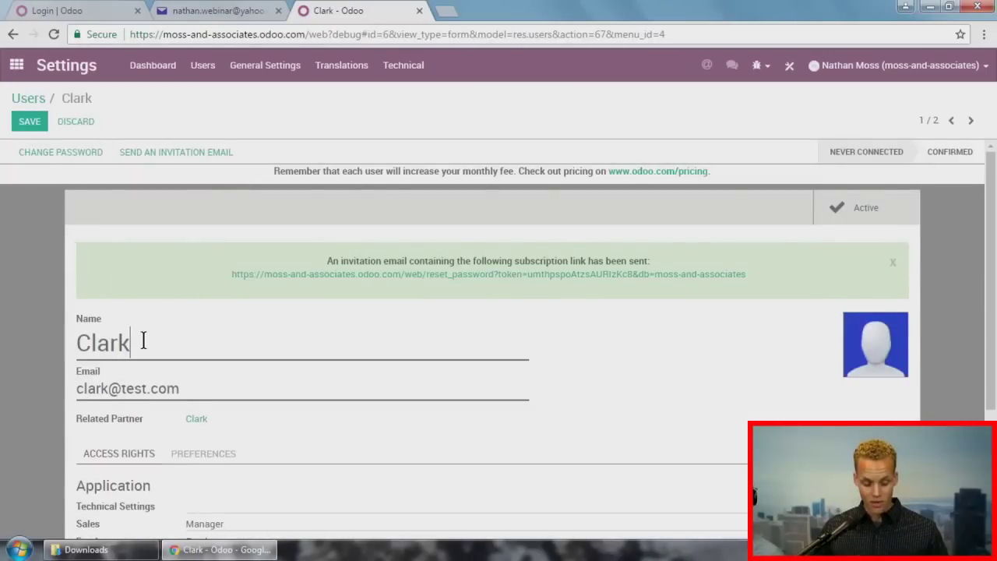
scroll(143, 341, "down", 2)
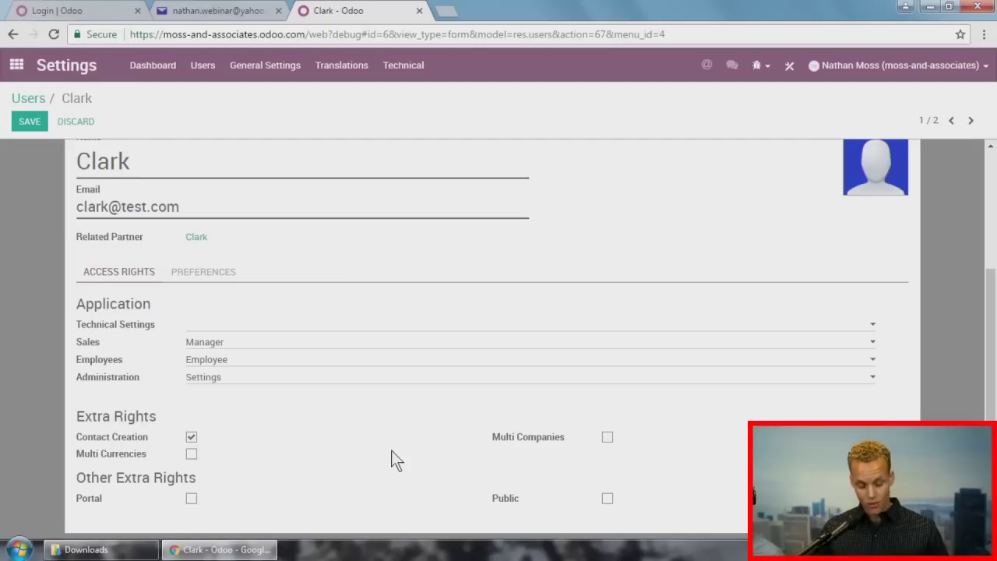
scroll(251, 451, "up", 2)
left_click(22, 126)
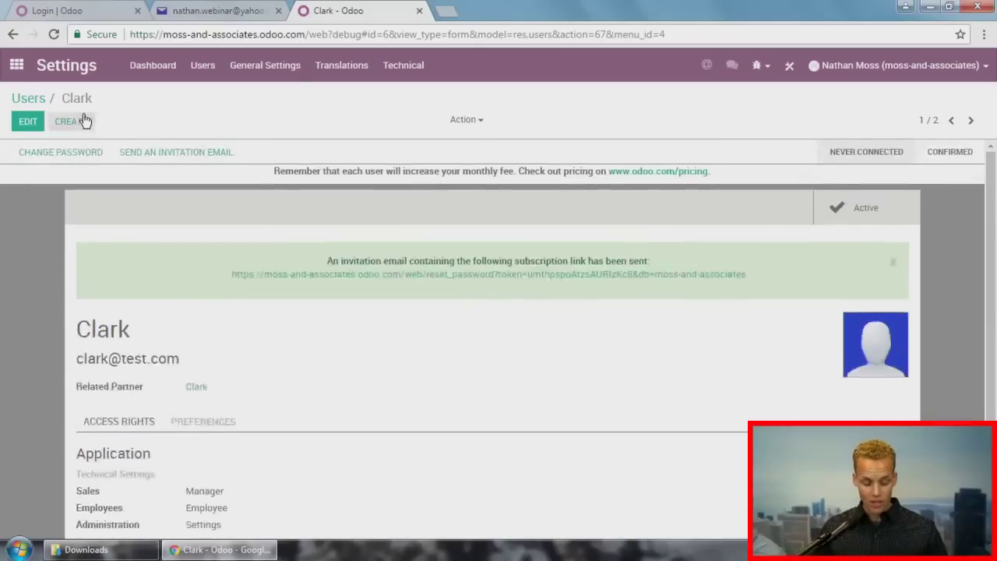
Step: Deactivate developer mode from the Settings dashboard
scroll(49, 276, "down", 1)
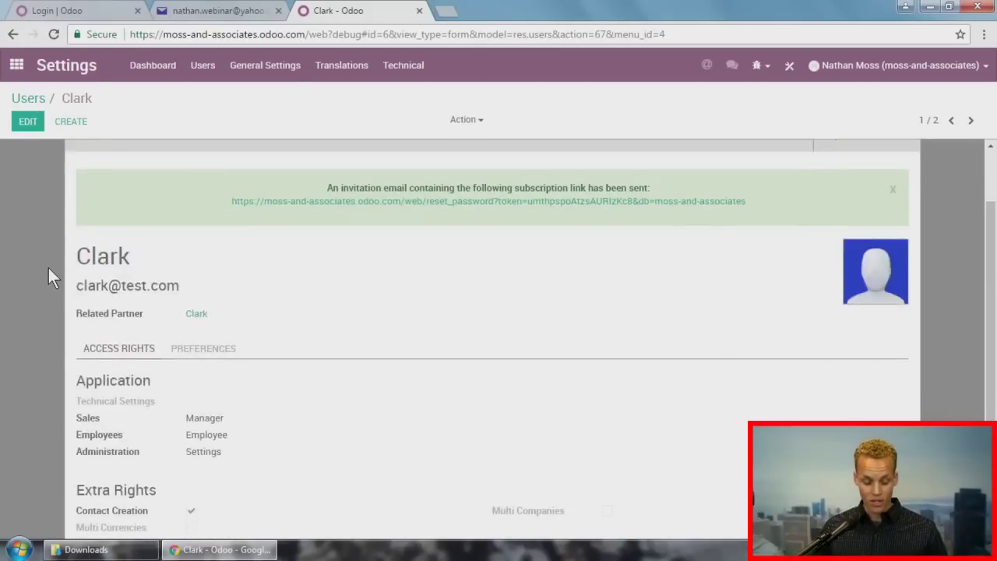
scroll(48, 269, "up", 1)
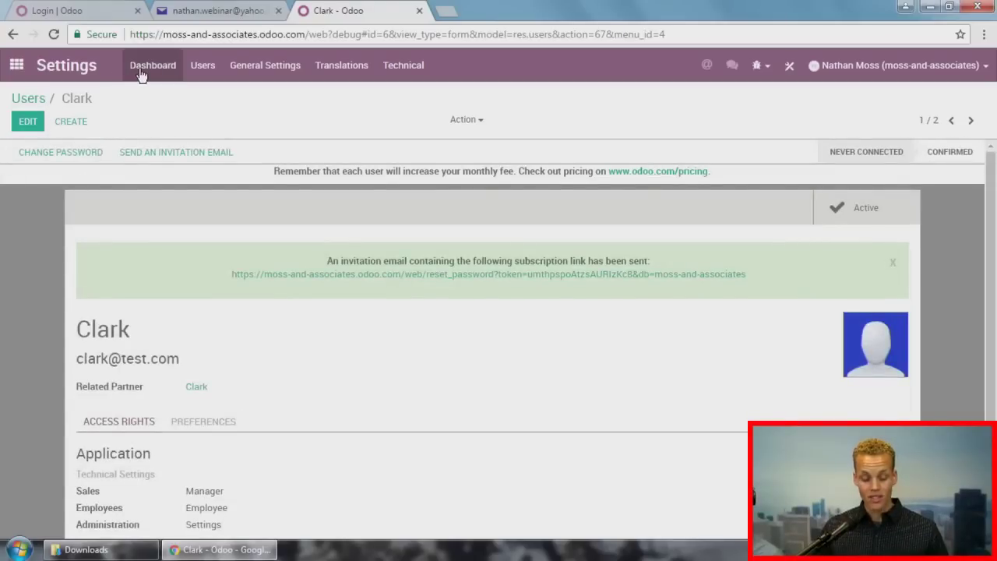
left_click(148, 65)
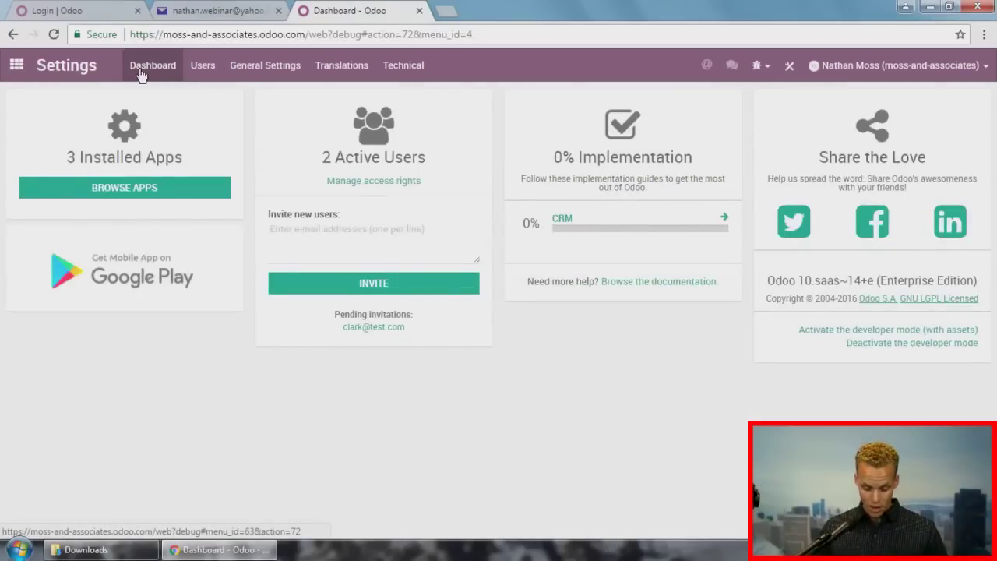
left_click(875, 343)
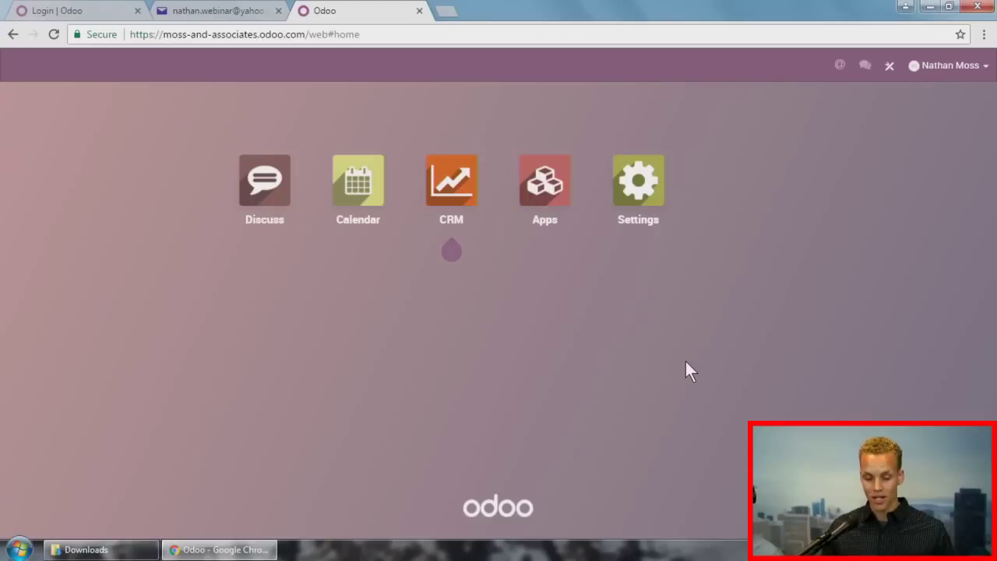
Step: Install the Sales app with Invoicing from Apps, then open a new browser tab
left_click(526, 182)
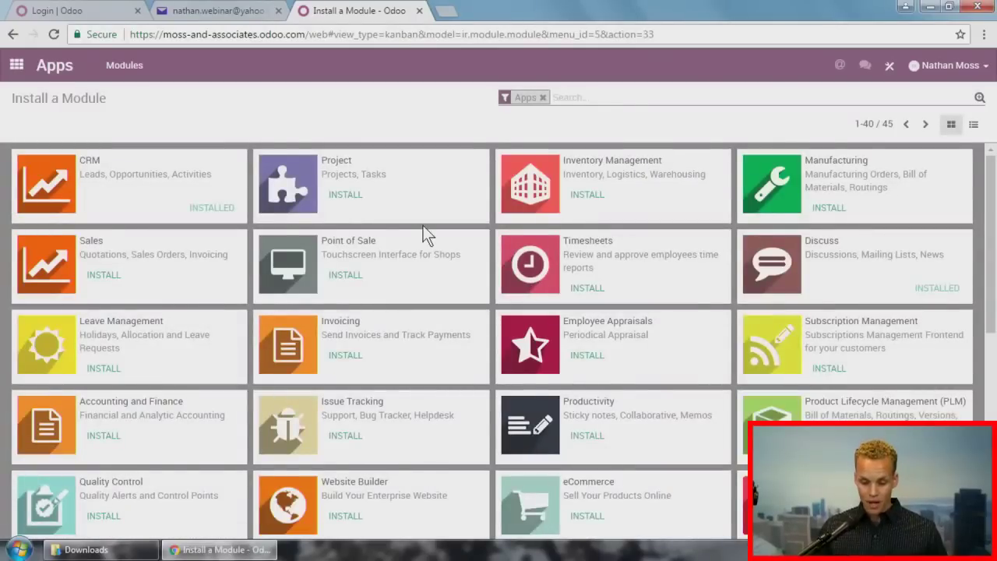
scroll(423, 230, "down", 1)
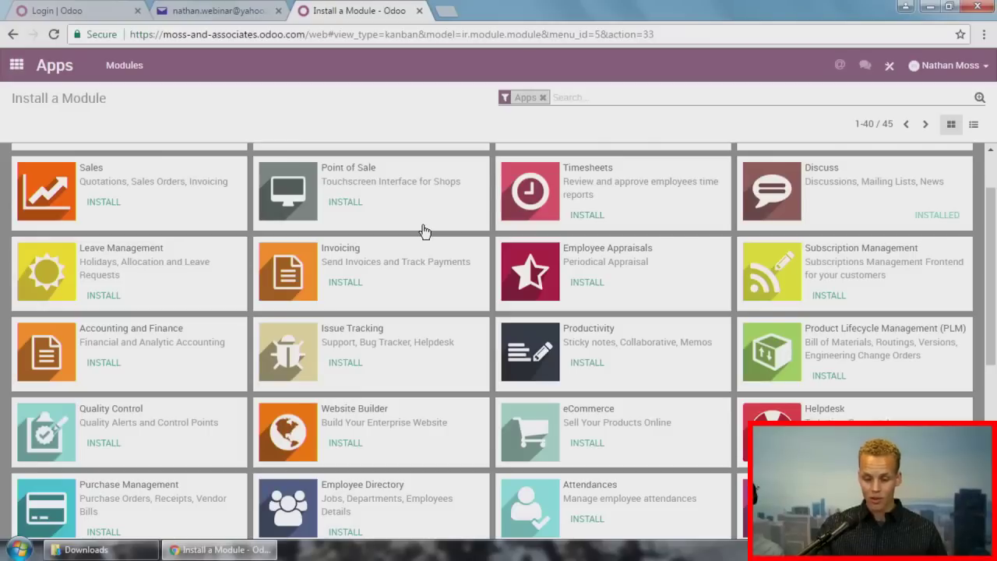
scroll(423, 230, "up", 1)
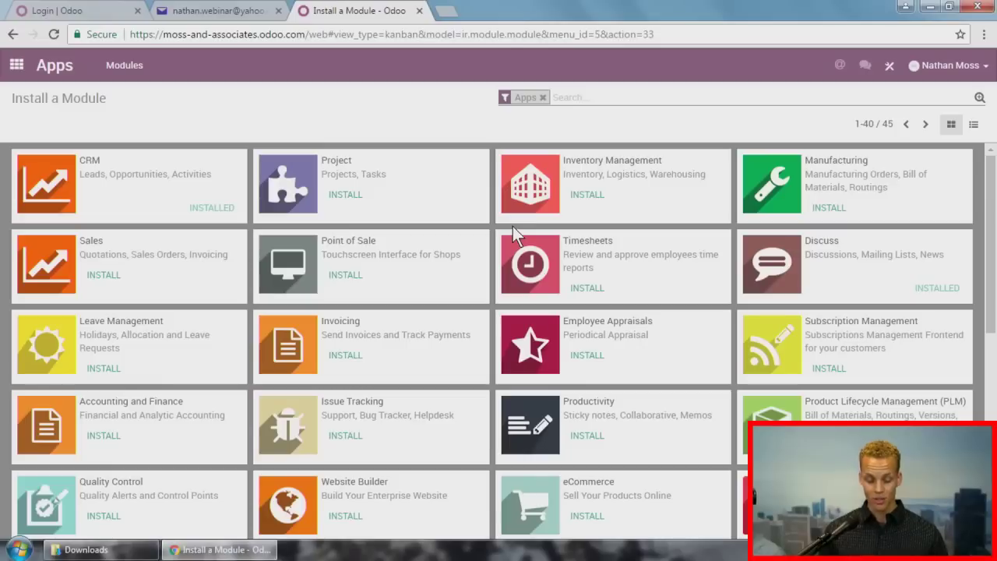
left_click(104, 280)
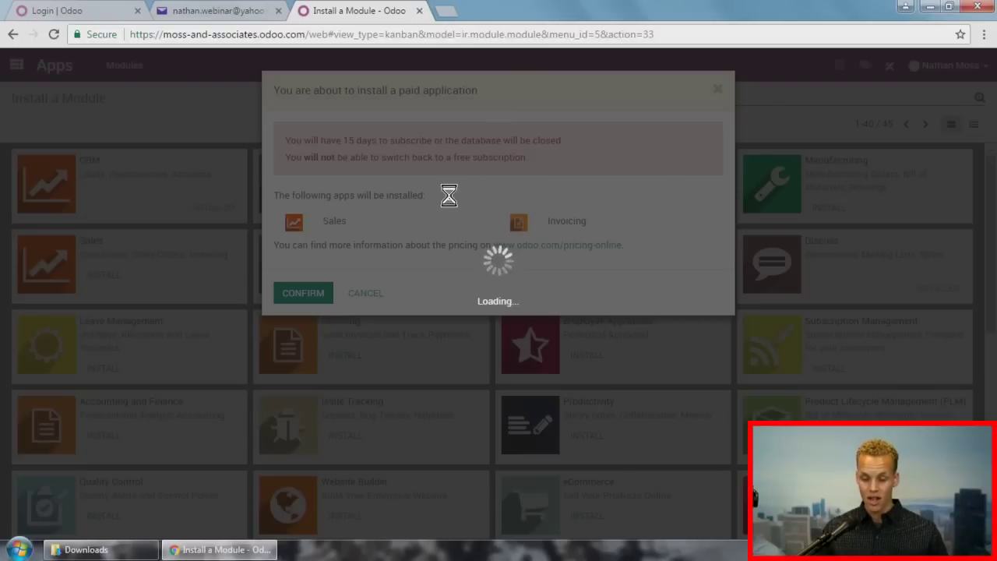
left_click(449, 13)
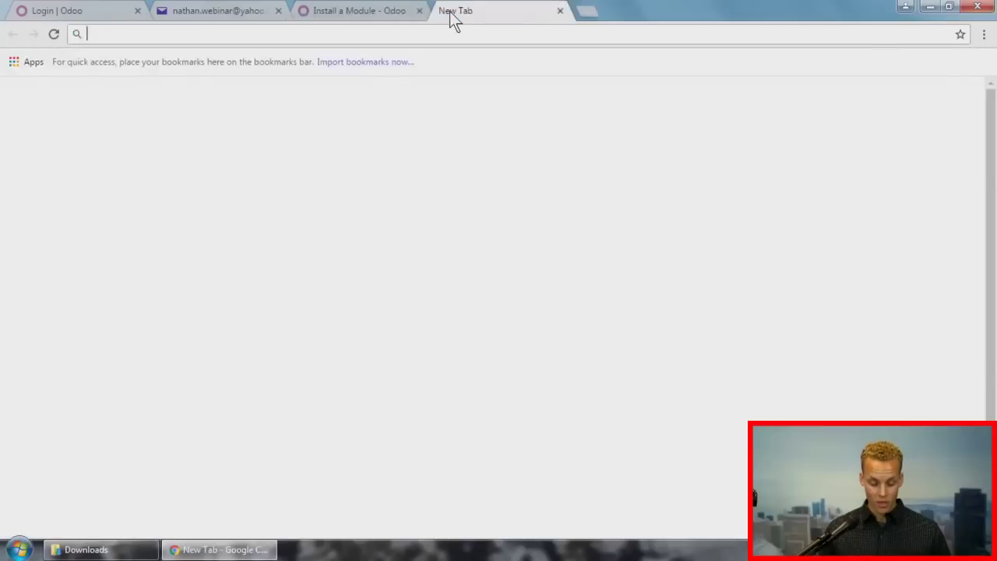
Step: Search 'odoo online pricing', review the Odoo Online app prices, and close that tab
type("odoo ")
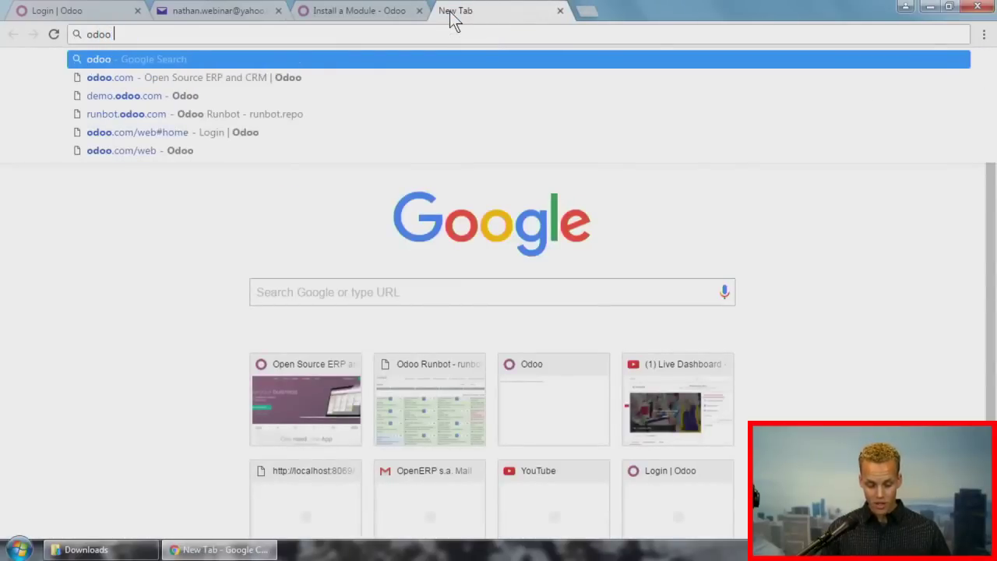
type("onl")
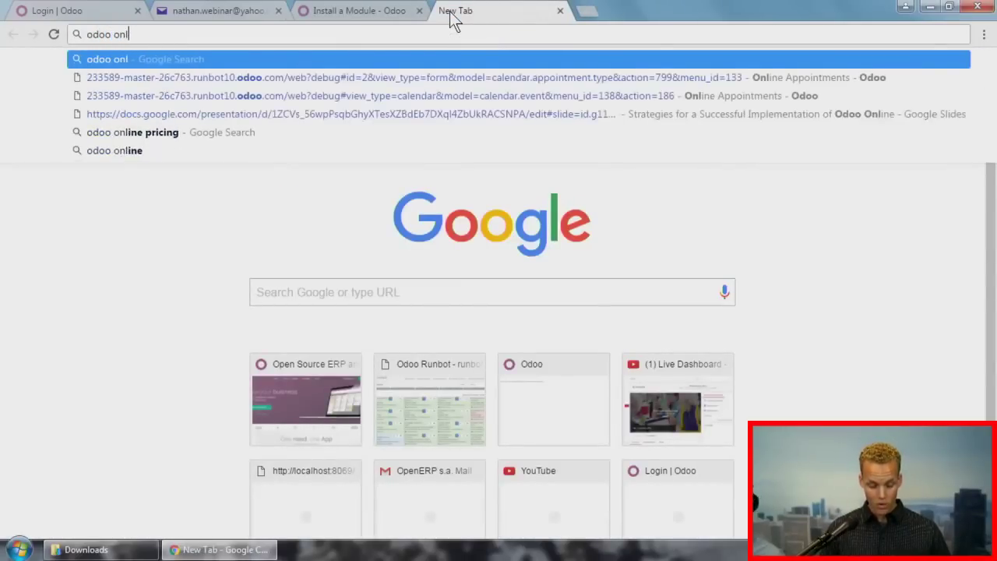
type("ine pricing")
key("Return")
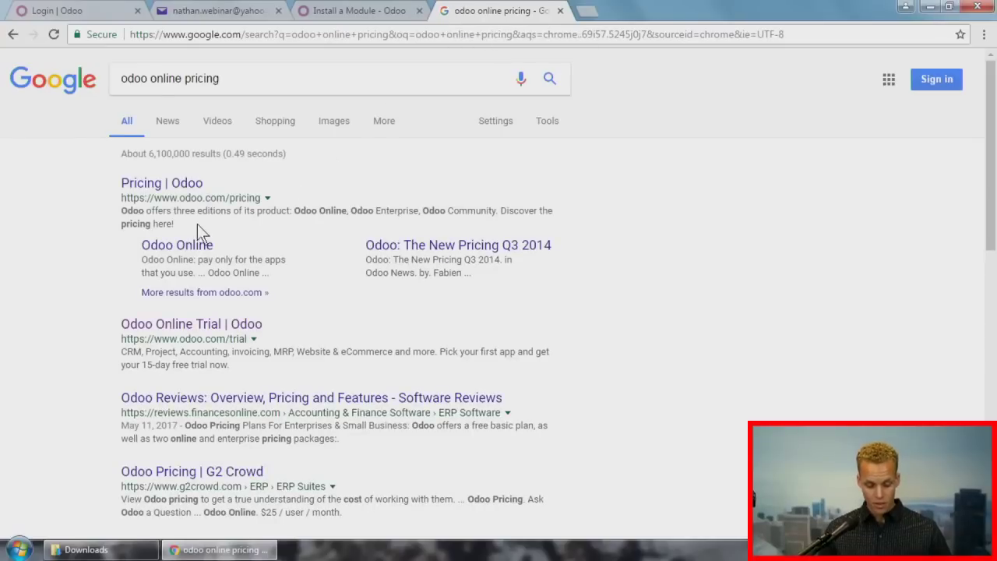
left_click(189, 241)
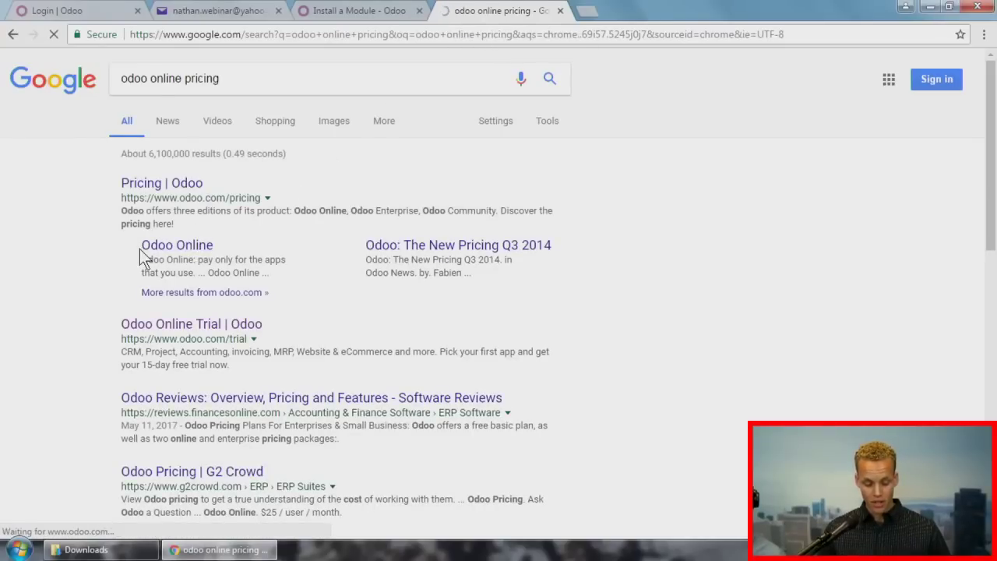
scroll(98, 257, "down", 3)
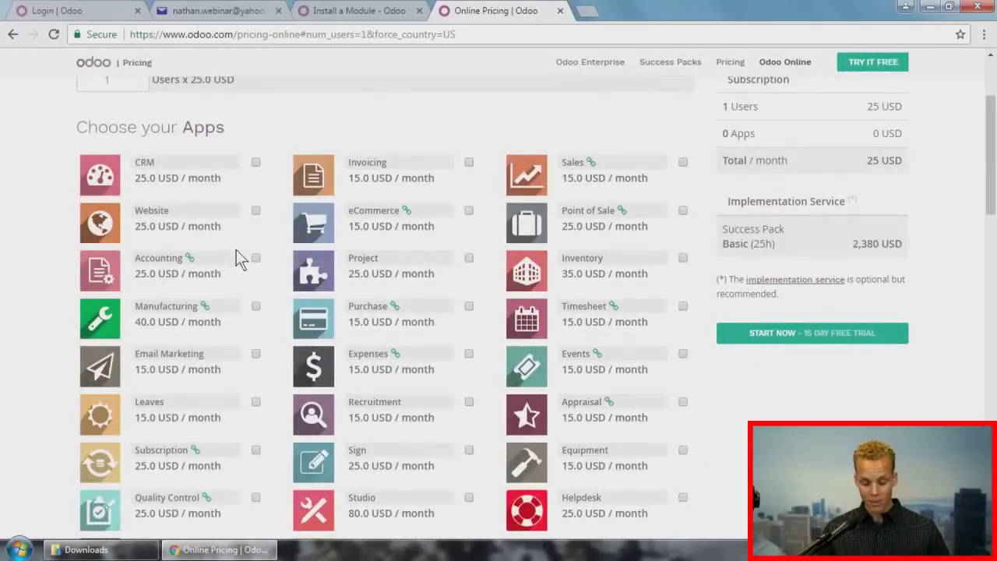
mouse_move(406, 212)
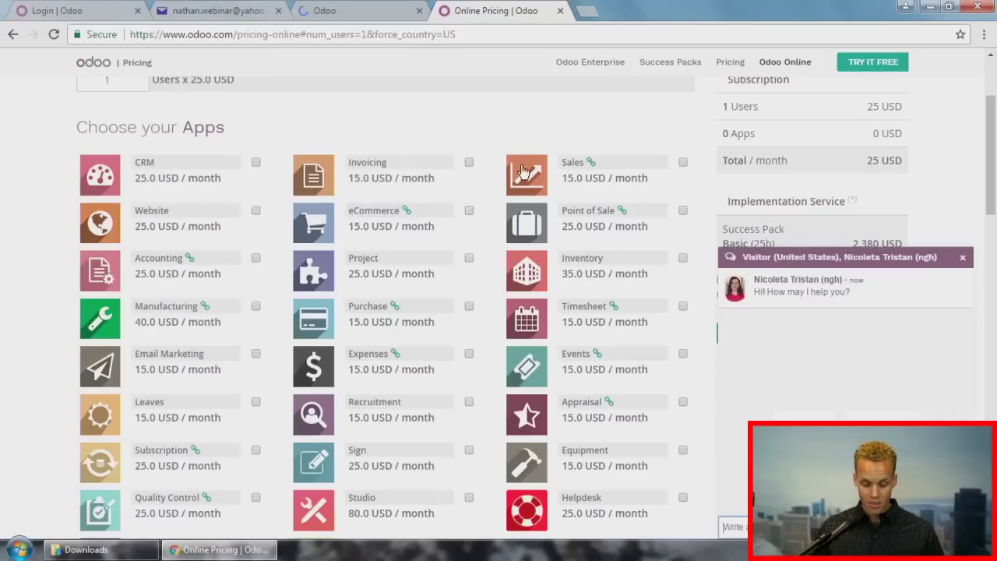
mouse_move(591, 165)
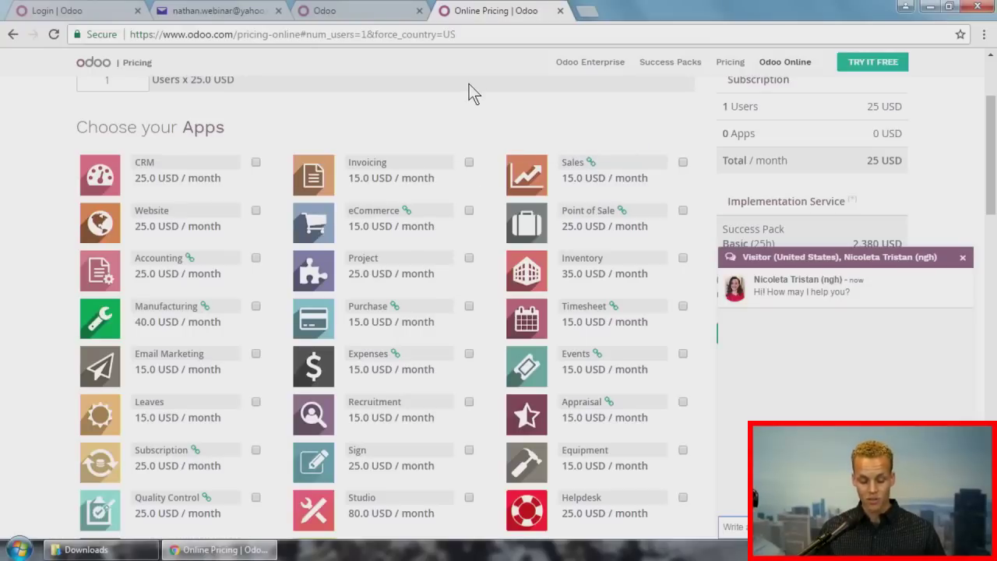
left_click(560, 11)
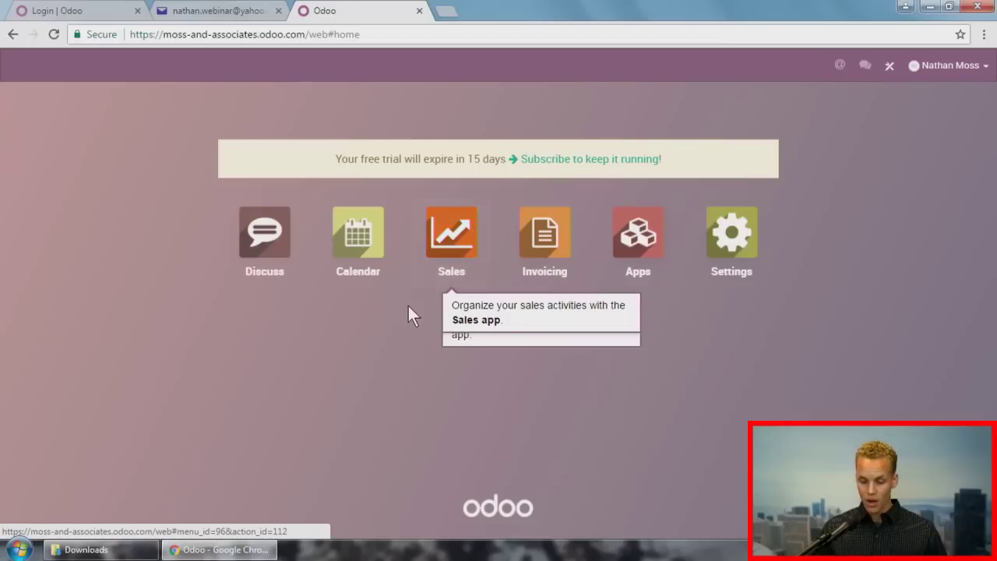
Step: Search Apps for 'contact' and install the Contacts Directory app
left_click(639, 234)
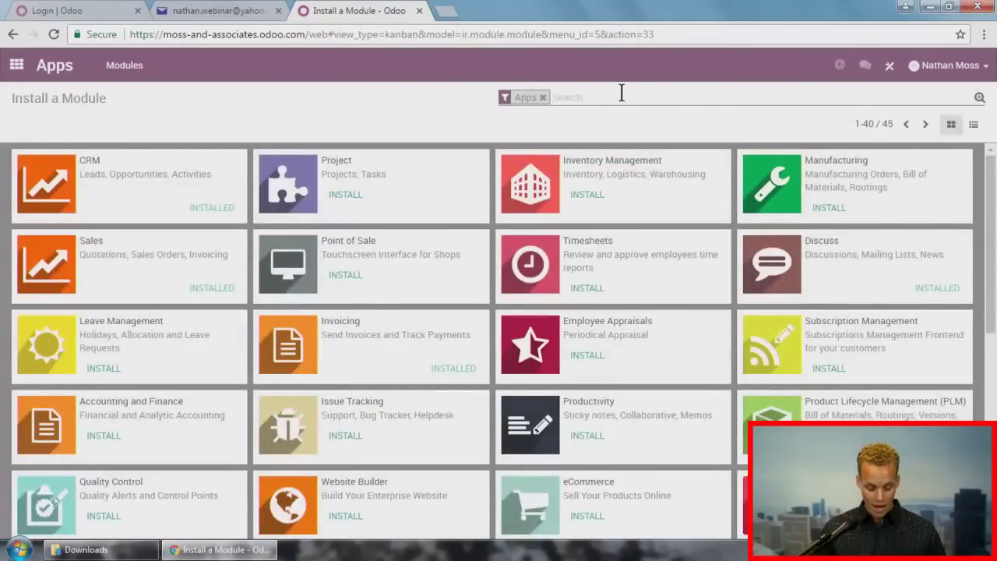
type("contact")
key("Return")
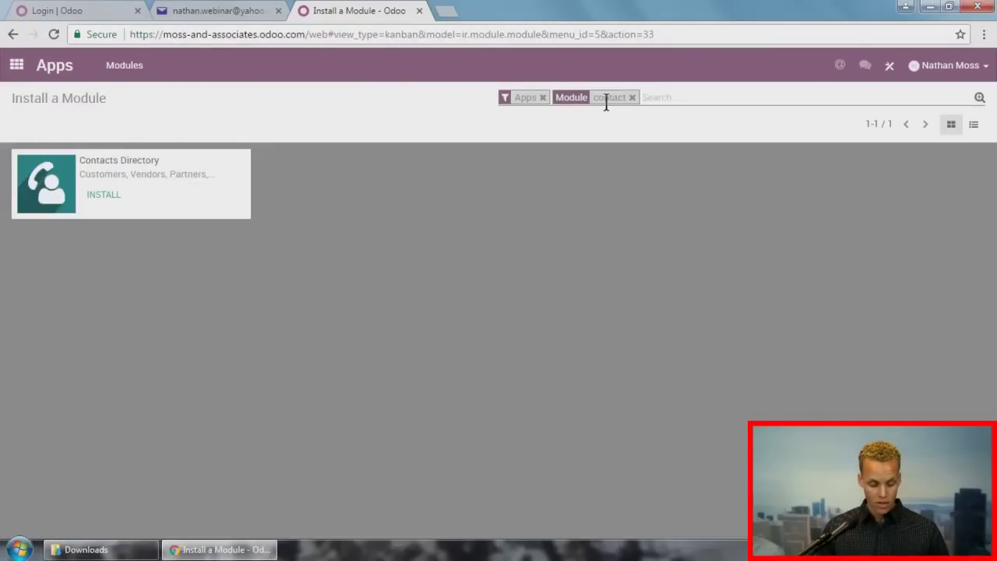
left_click(113, 195)
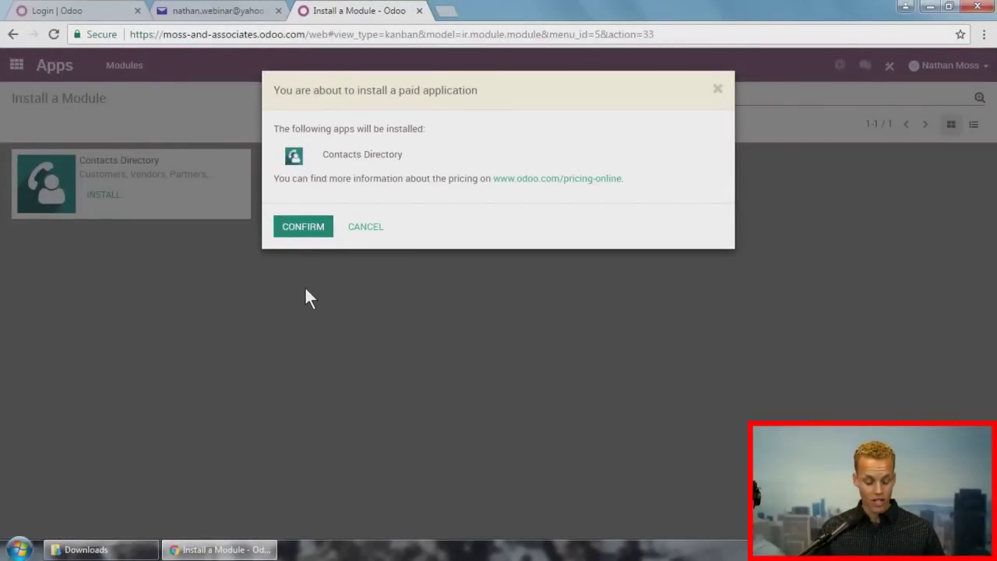
key("Return")
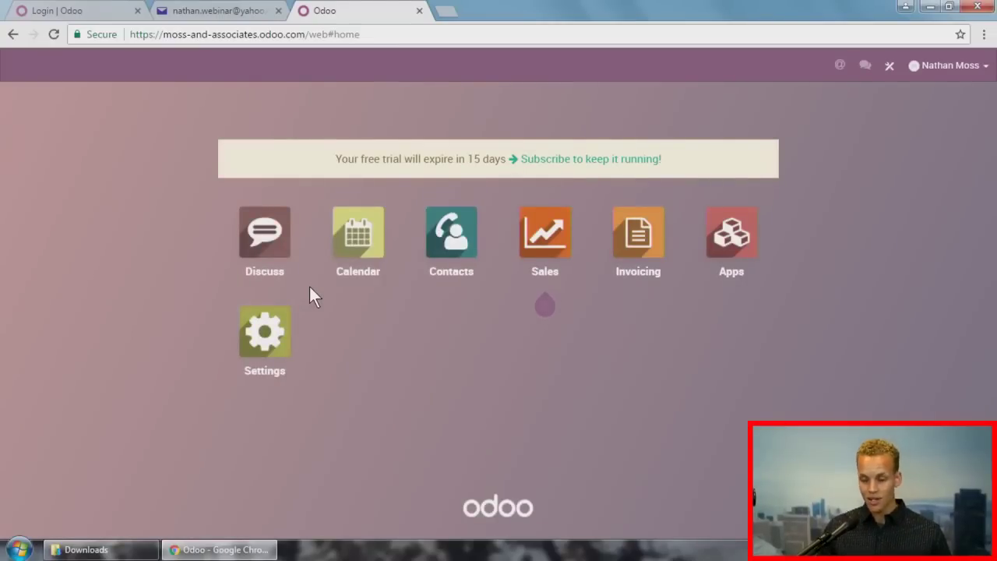
type("4")
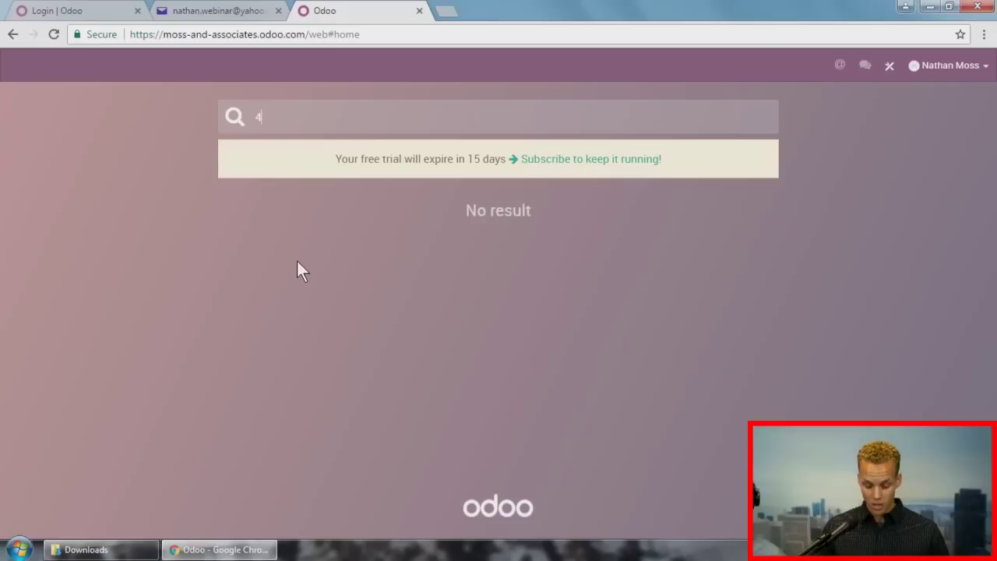
key("BackSpace")
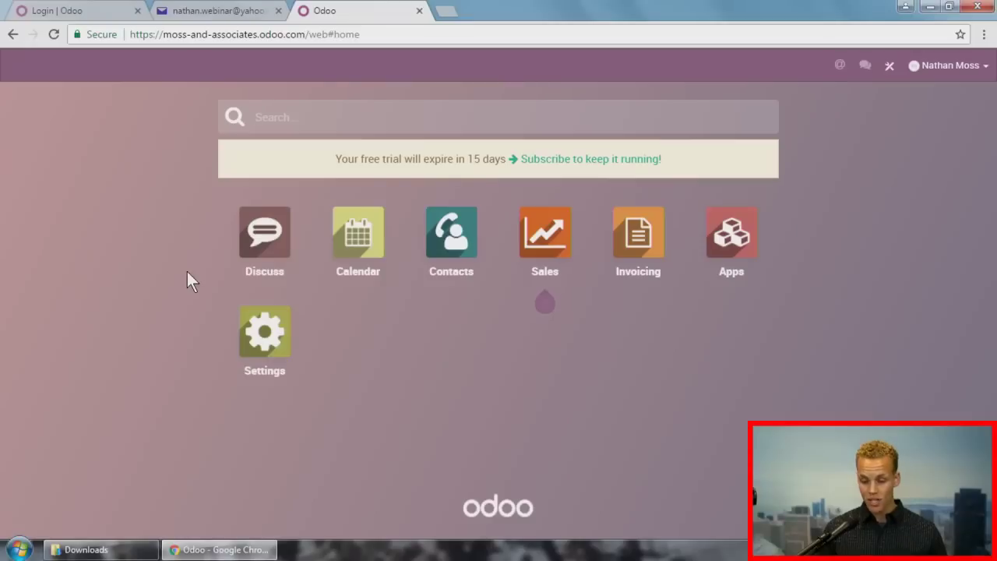
type("quotations")
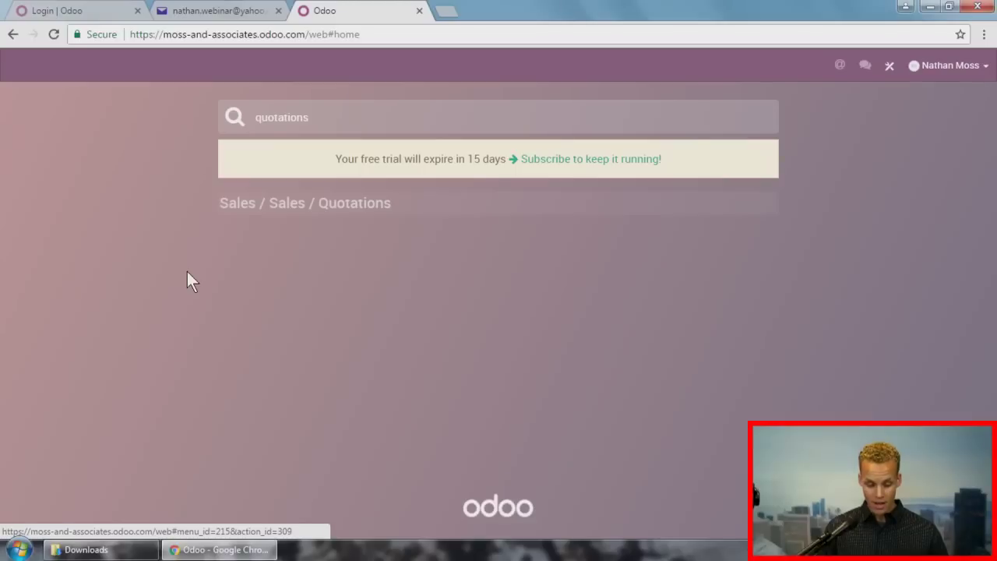
left_click(331, 200)
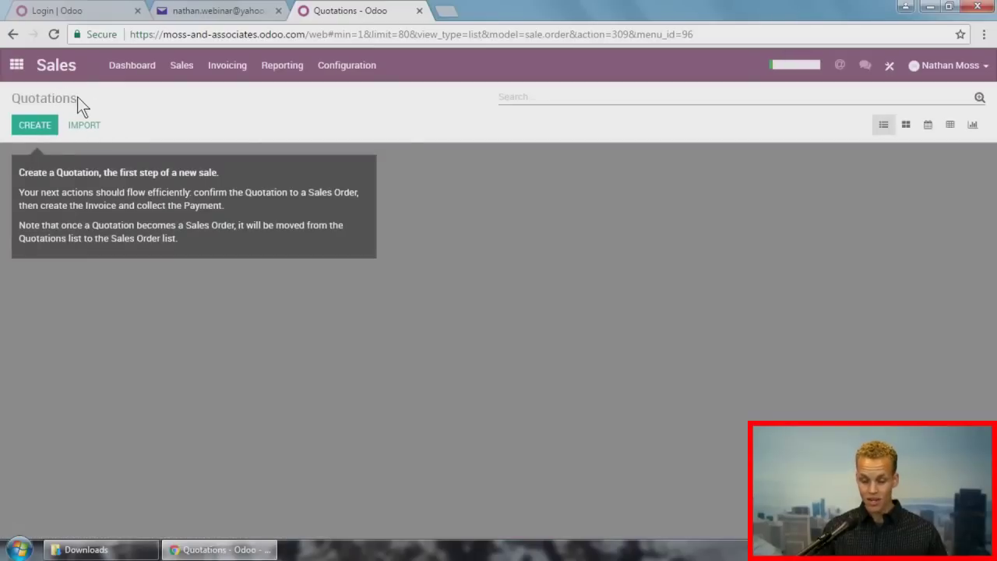
left_click(17, 65)
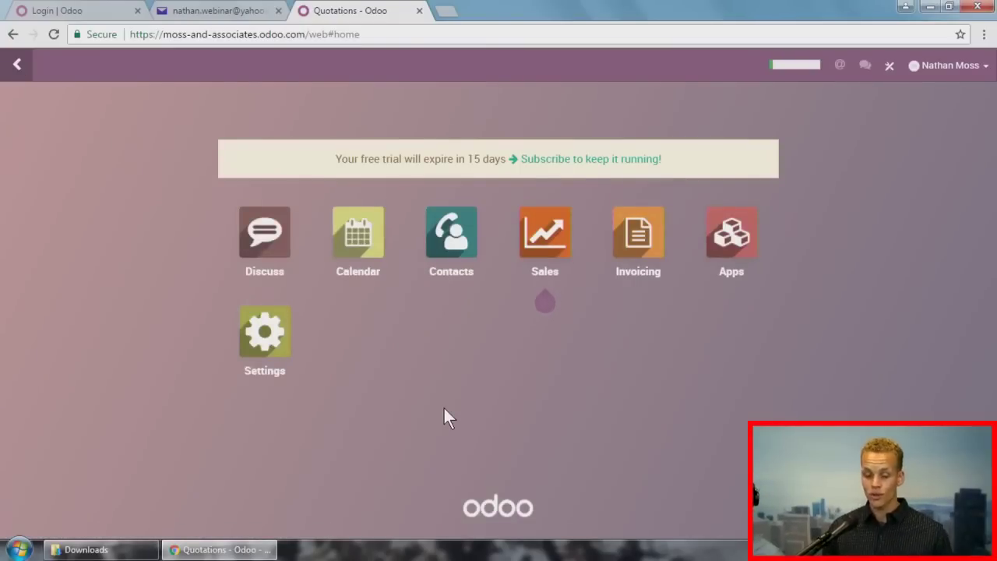
left_click(960, 68)
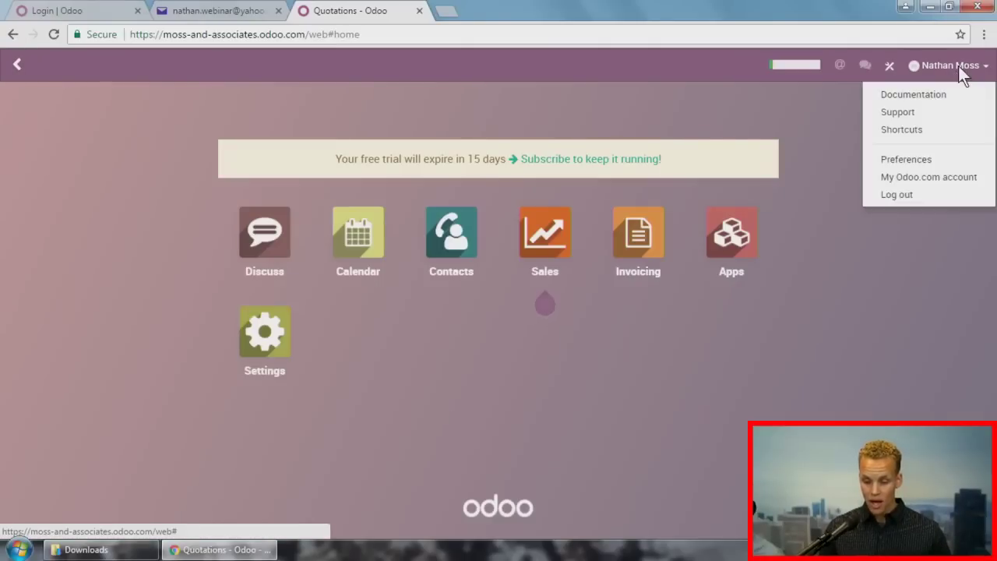
left_click(921, 134)
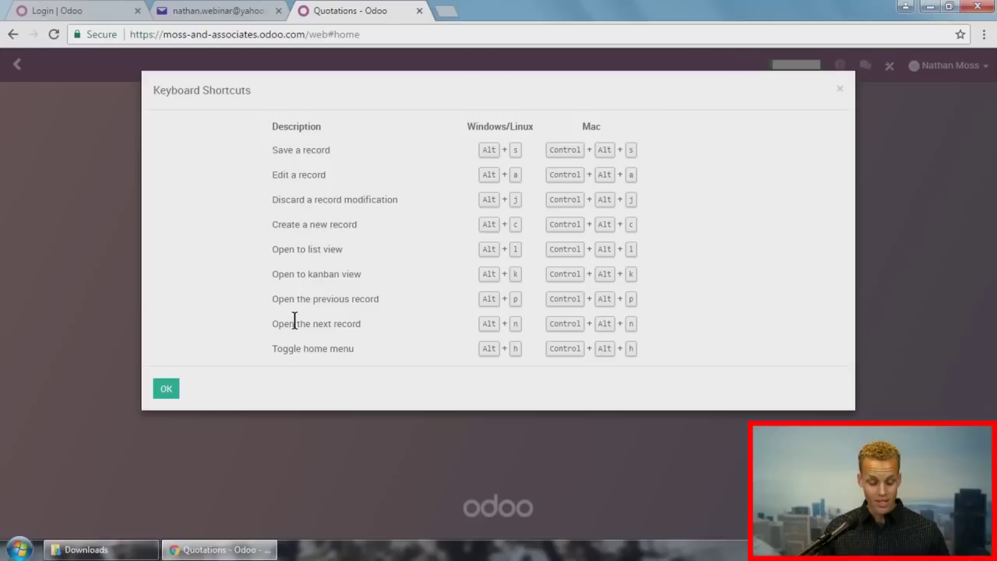
left_click(169, 389)
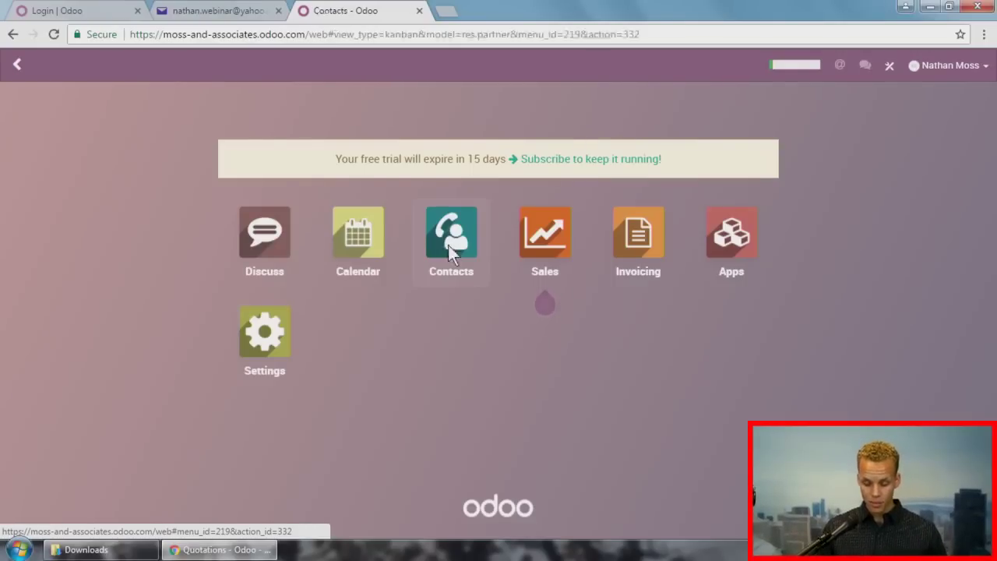
Step: Open Contacts in list view and inspect the first contact's record
left_click(450, 249)
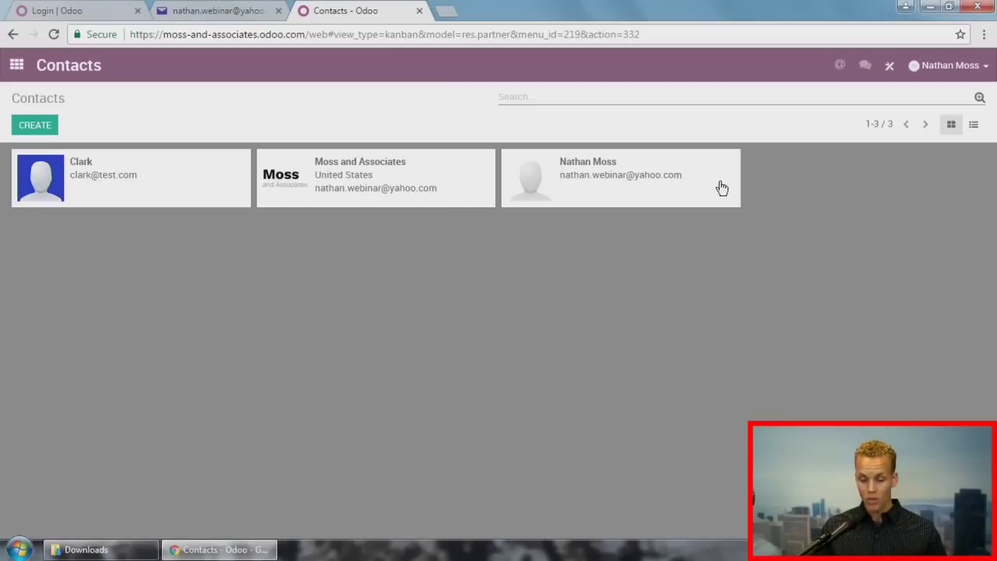
left_click(974, 125)
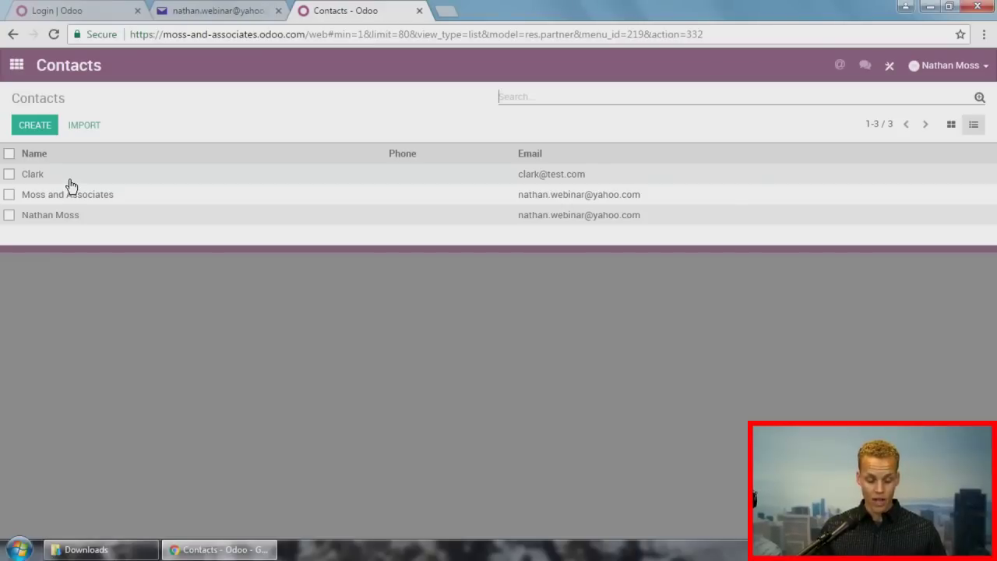
left_click(69, 180)
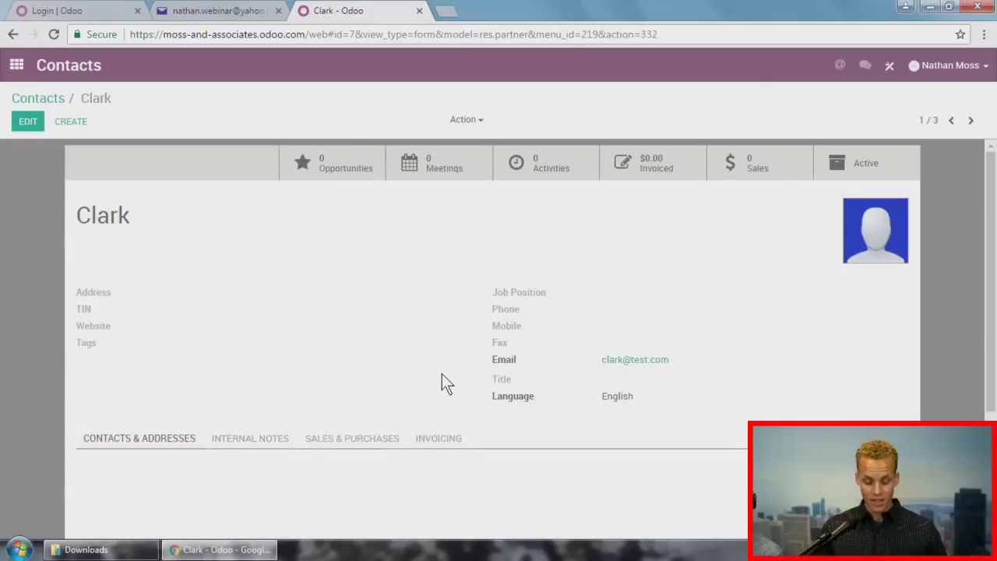
scroll(440, 381, "down", 3)
scroll(440, 382, "up", 3)
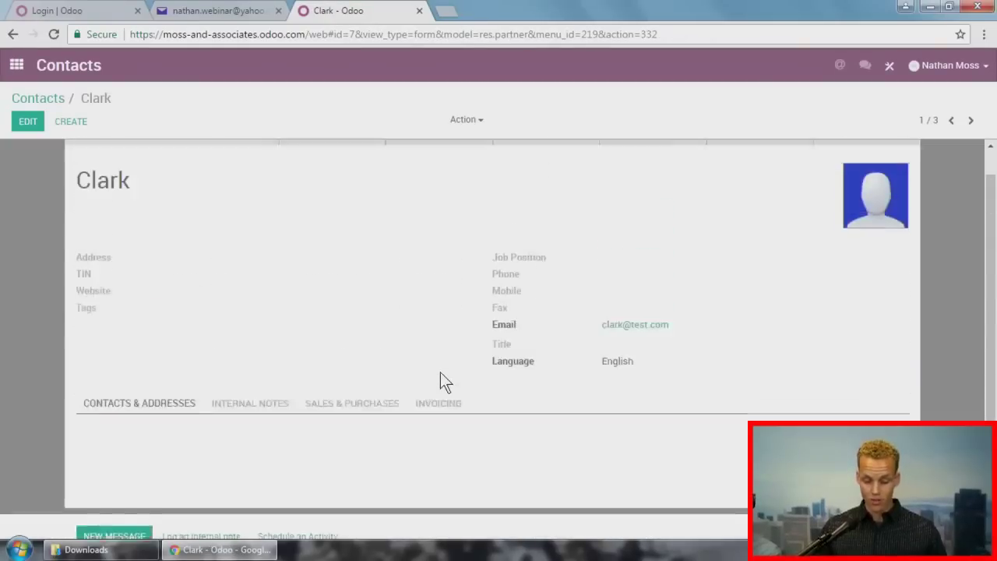
Step: Return to the contacts list and home screen, then open the Settings dashboard
left_click(52, 100)
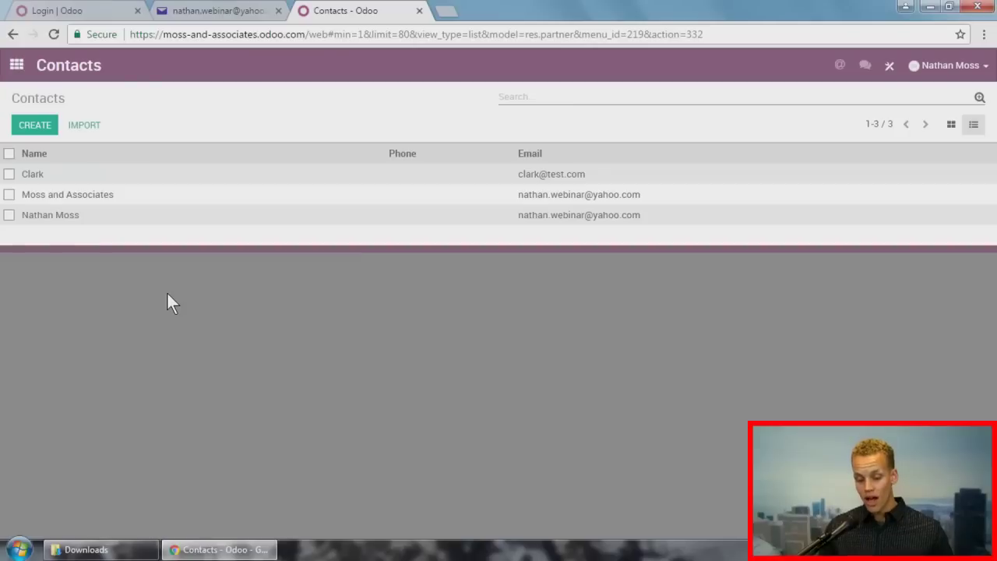
left_click(17, 67)
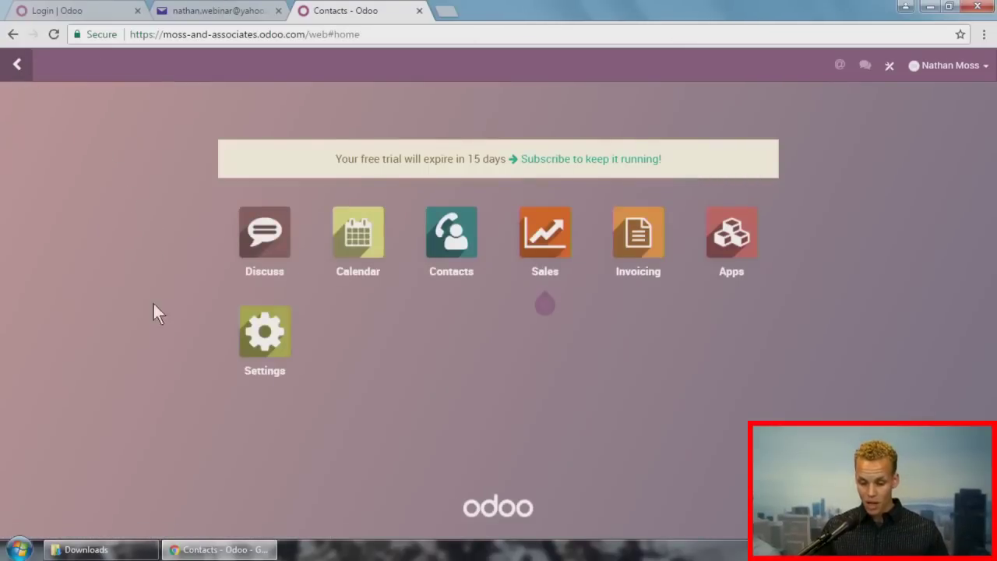
left_click(249, 331)
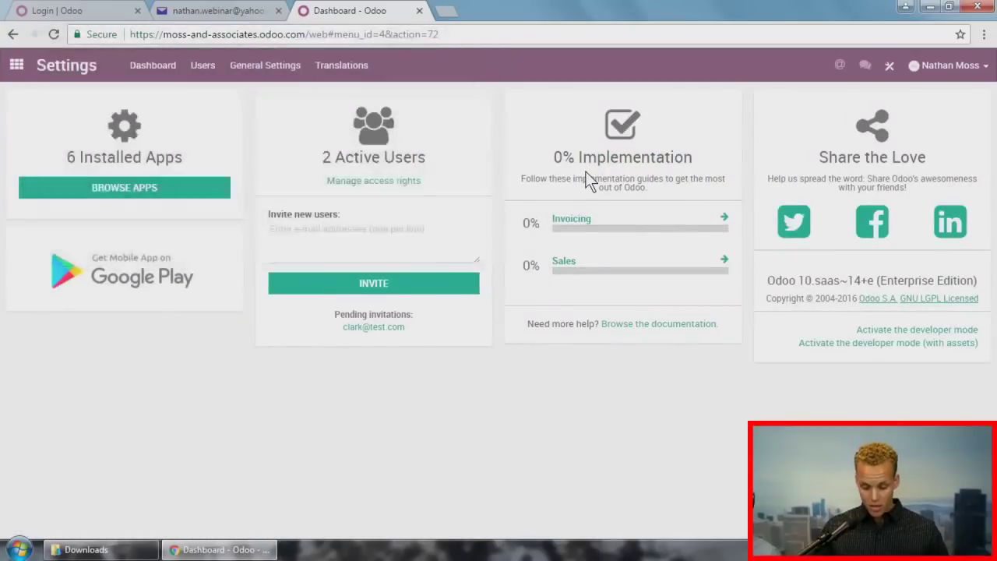
Step: Download customers.xls from the Sales guide's Customers step and open it
left_click(570, 271)
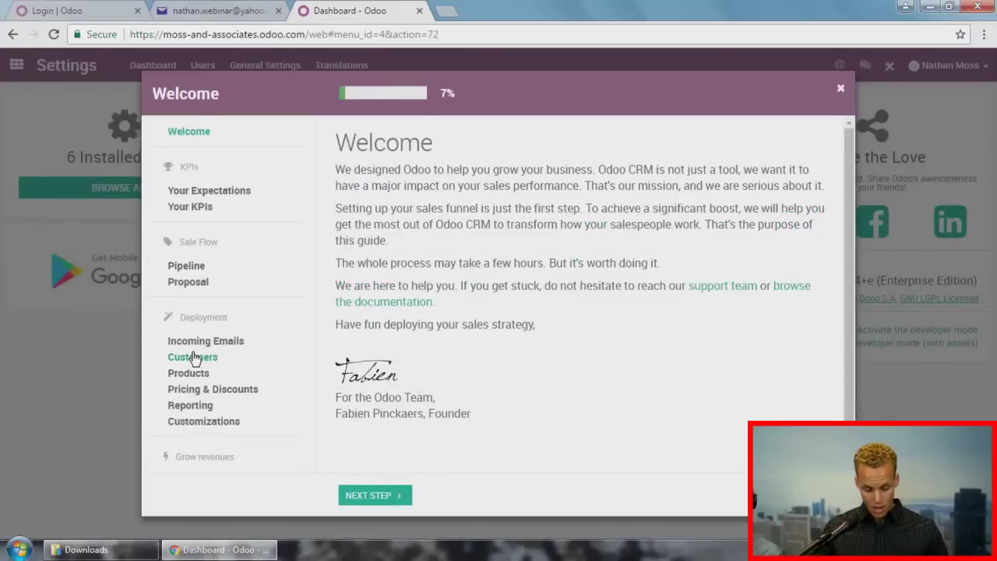
left_click(193, 357)
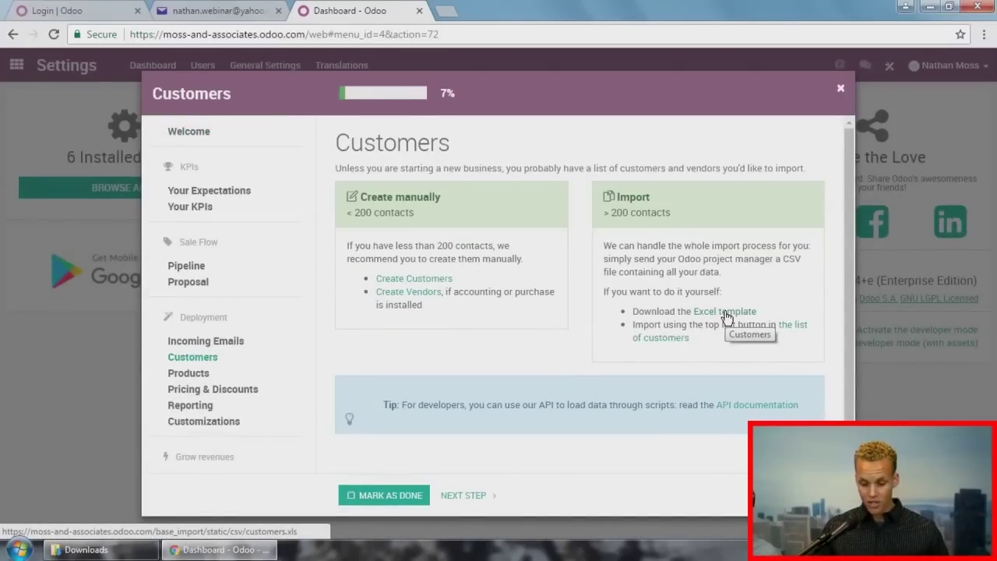
left_click(726, 316)
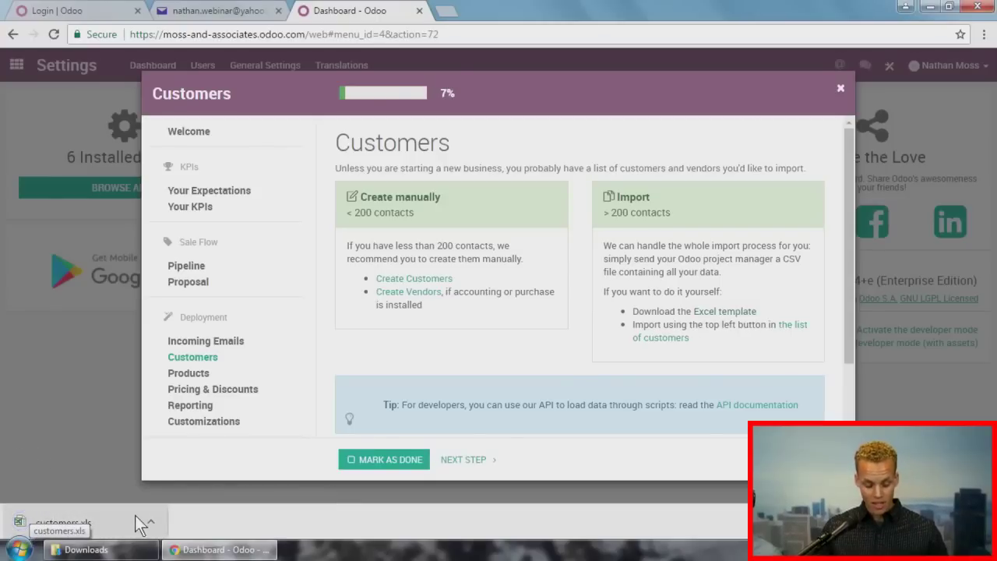
left_click(106, 521)
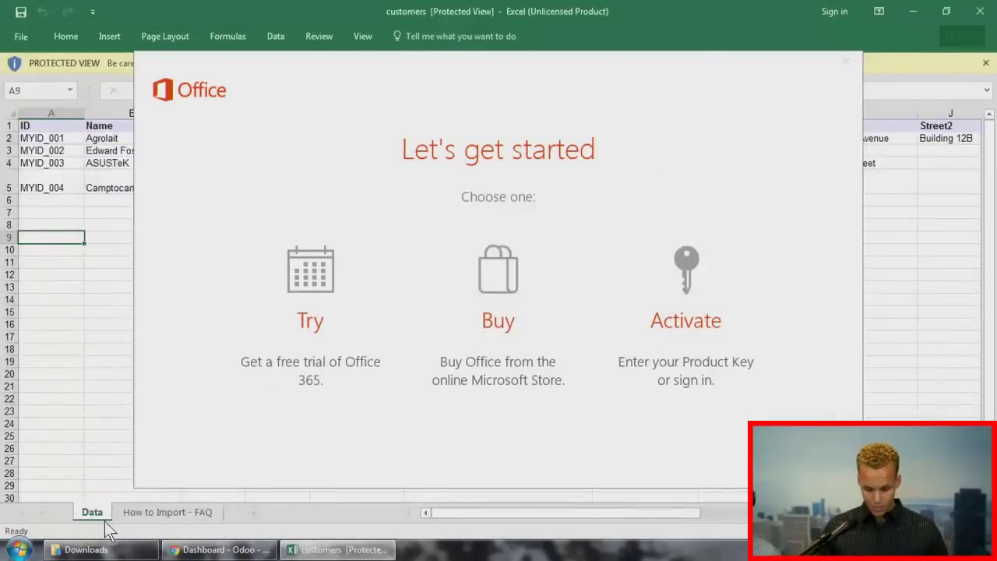
Step: Dismiss the Office prompt, enable editing of customers.xls, and scroll right through its columns
left_click(845, 64)
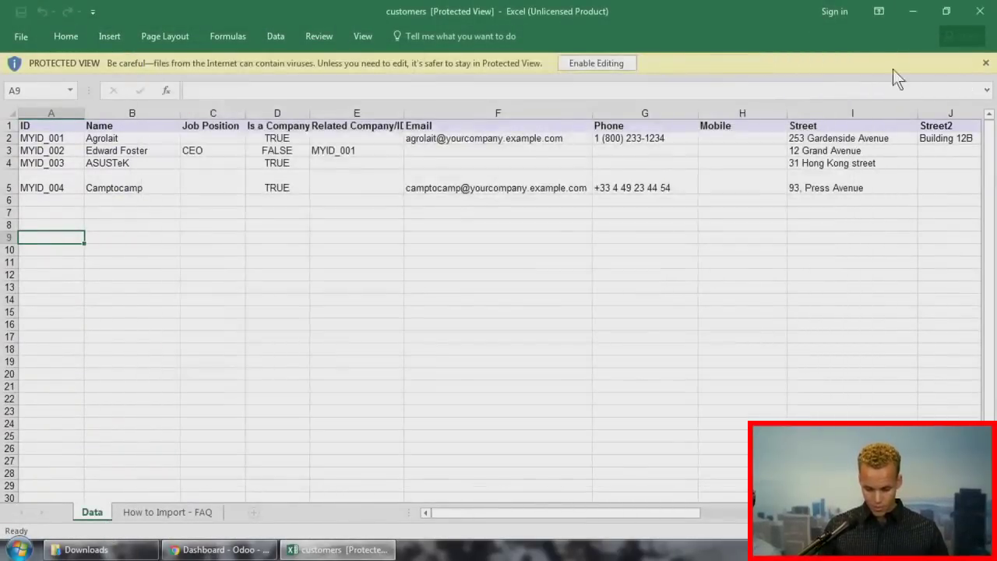
left_click(606, 65)
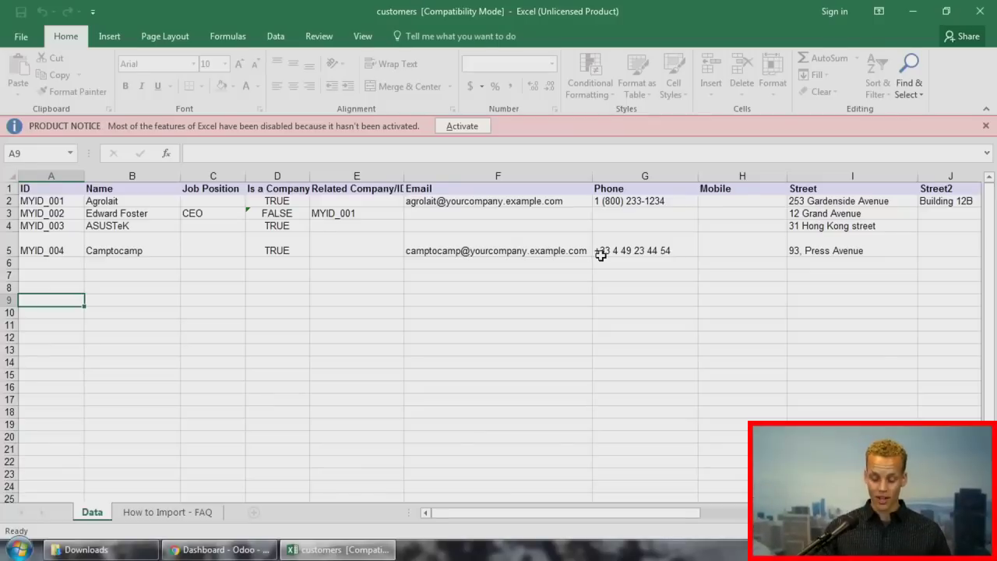
left_click_drag(500, 514, 689, 512)
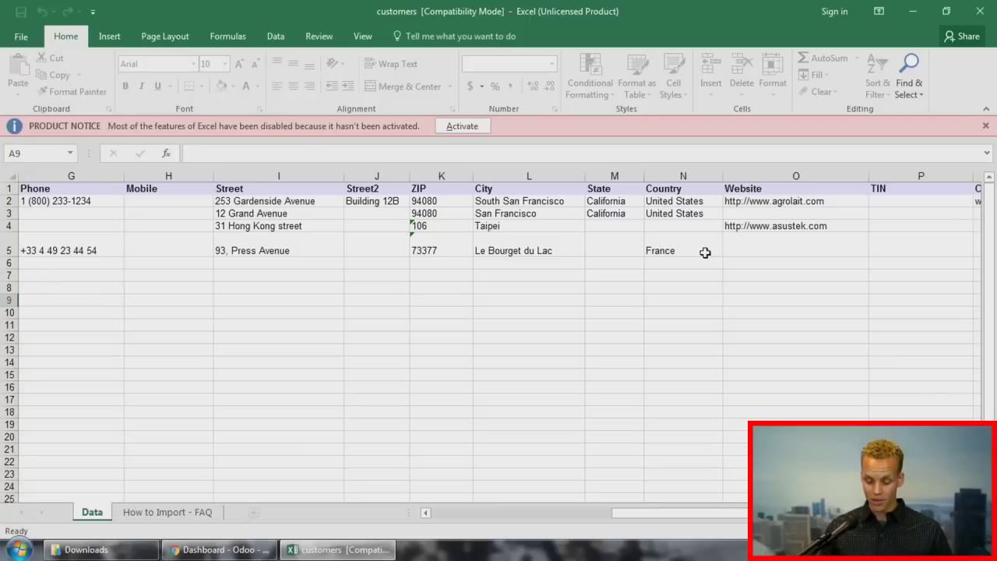
Step: Check the State values in cells M2 and M3, then close the customers.xls workbook
left_click(602, 215)
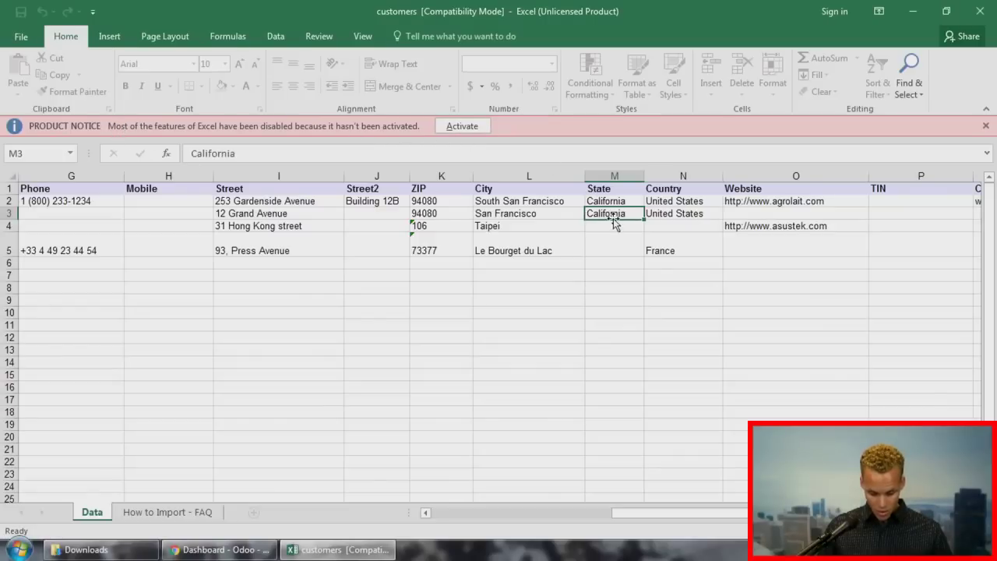
left_click(986, 126)
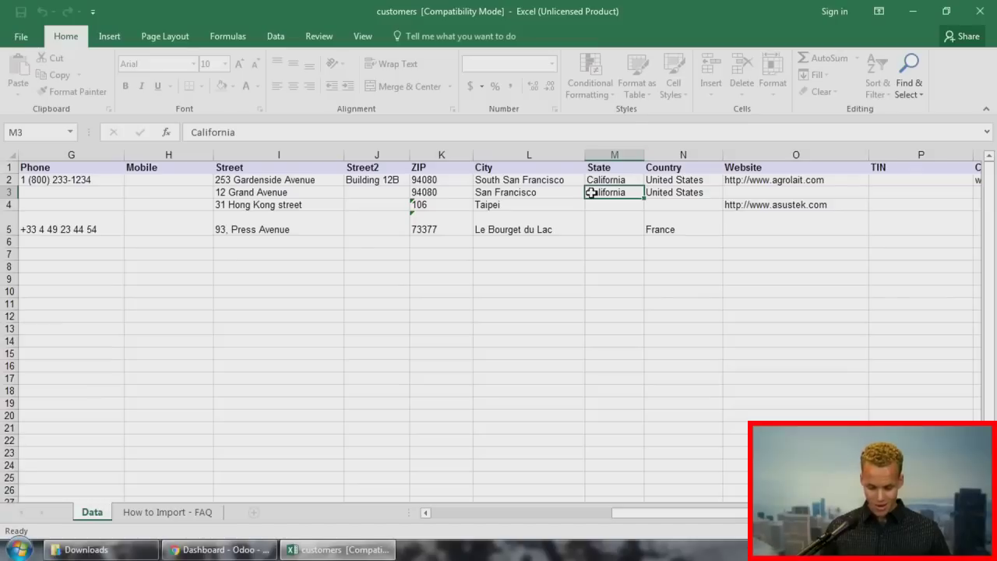
left_click(627, 181)
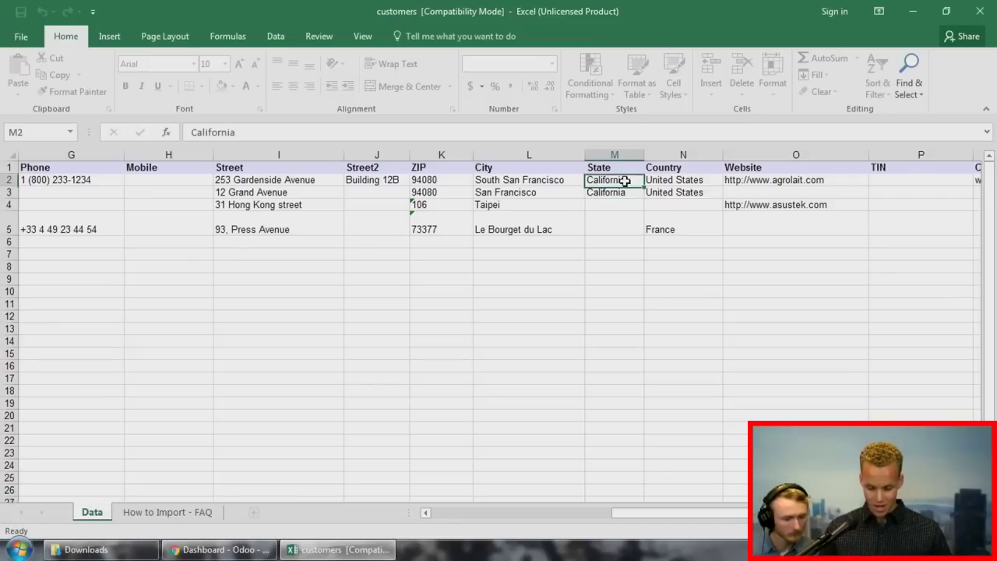
left_click(624, 194)
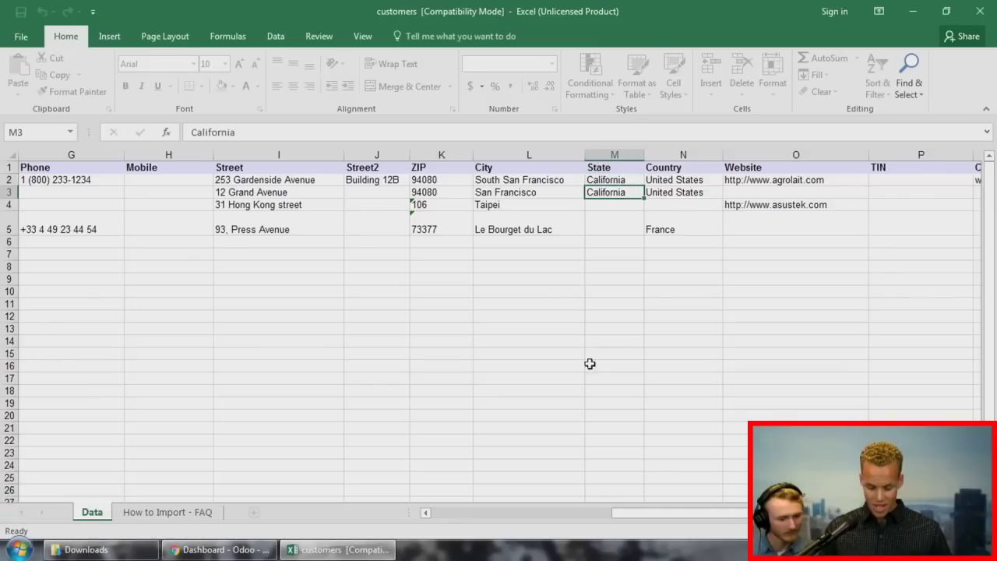
left_click_drag(662, 514, 485, 498)
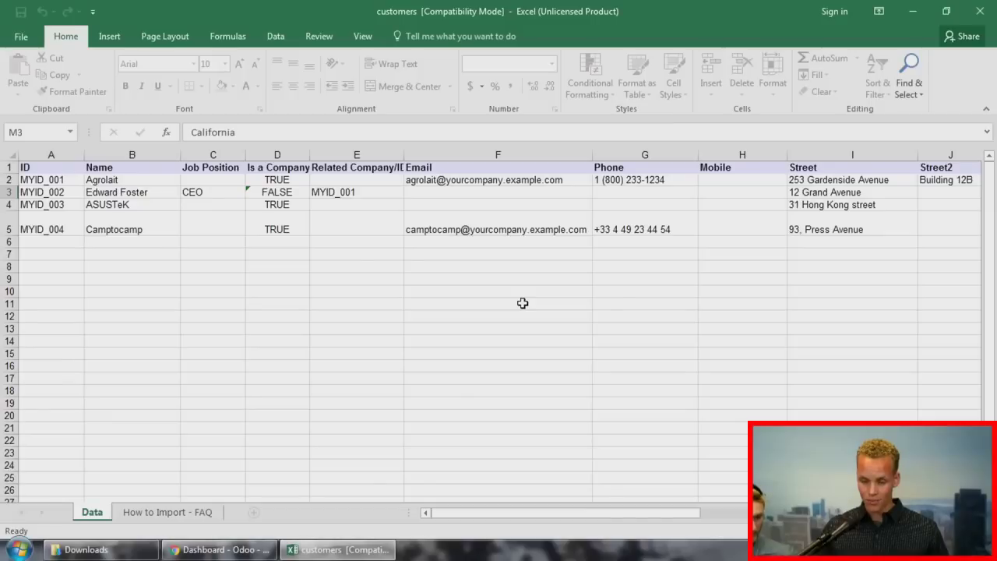
left_click(974, 7)
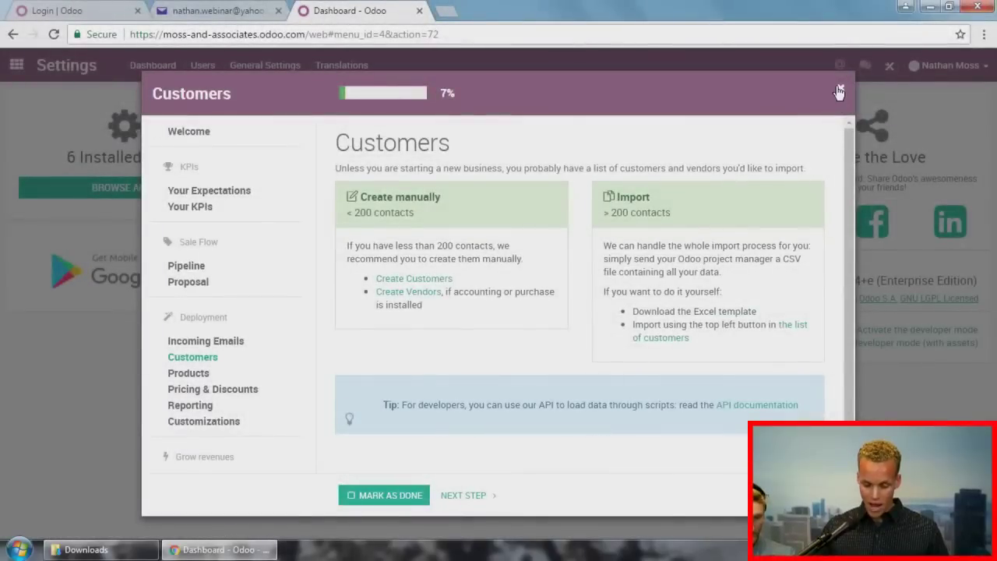
Step: Close the Customers guide and open the Contacts app in list view
left_click(839, 88)
left_click(16, 69)
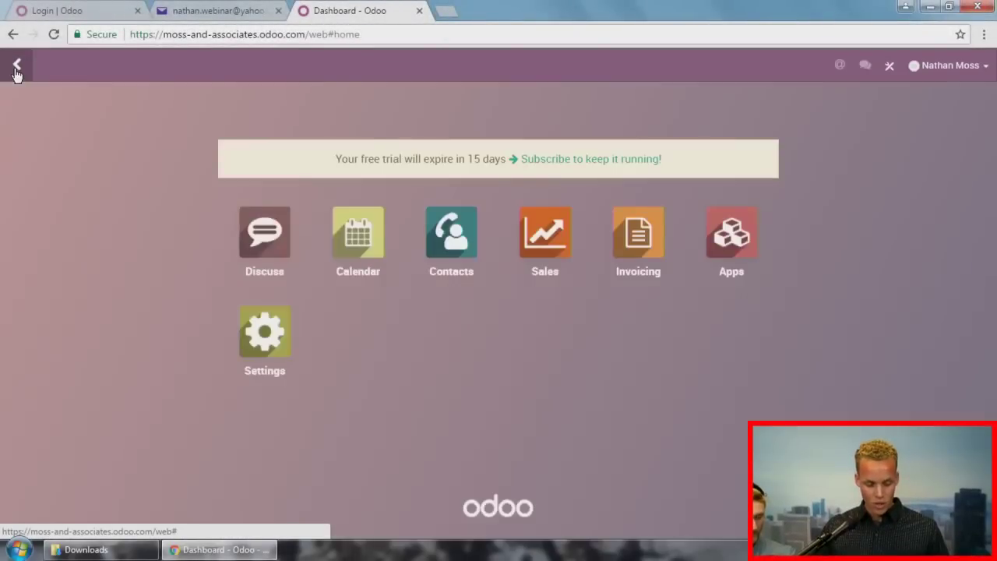
left_click(466, 231)
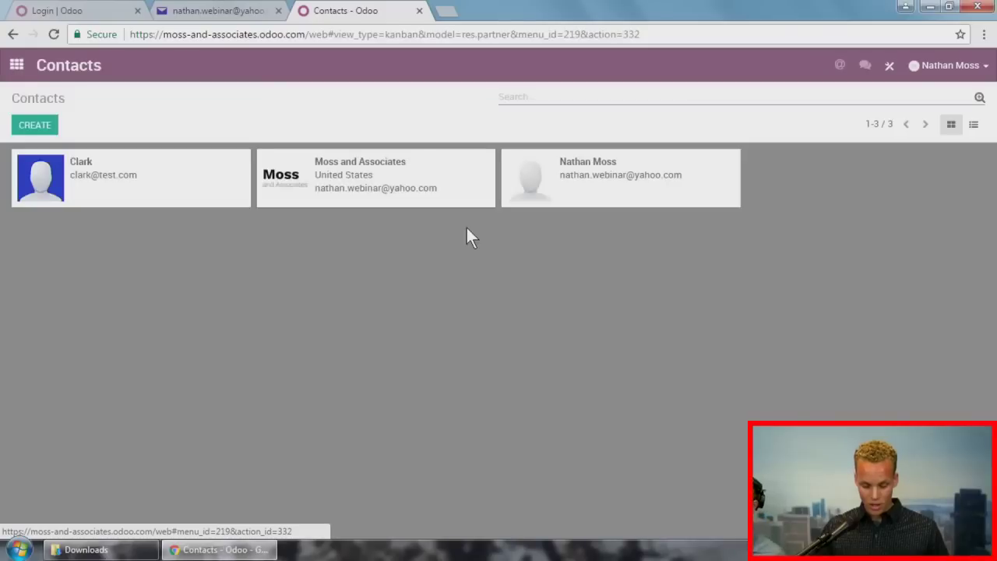
left_click(973, 126)
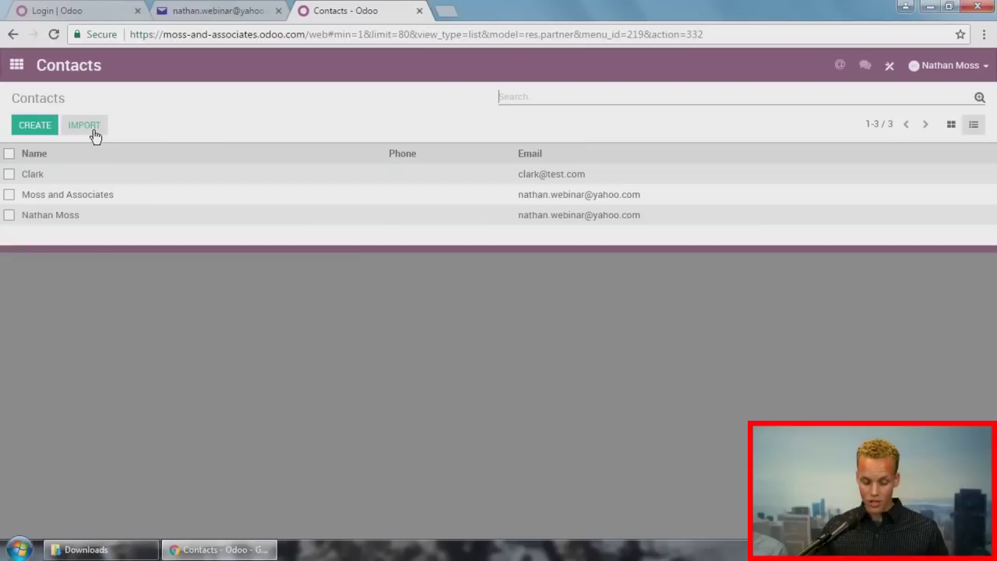
Step: Load customers.xls from Downloads into the Contacts import page
left_click(86, 127)
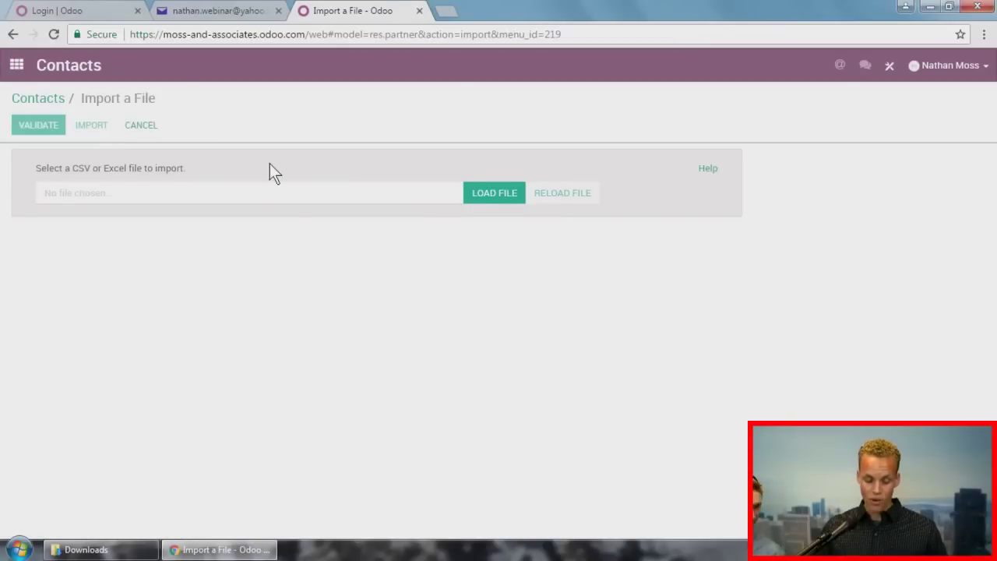
left_click(469, 197)
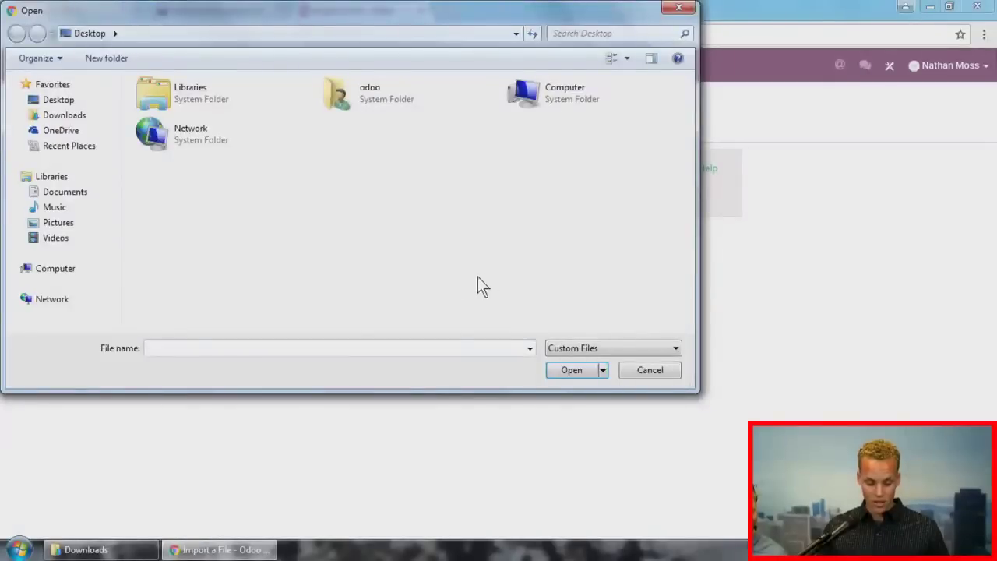
left_click(65, 116)
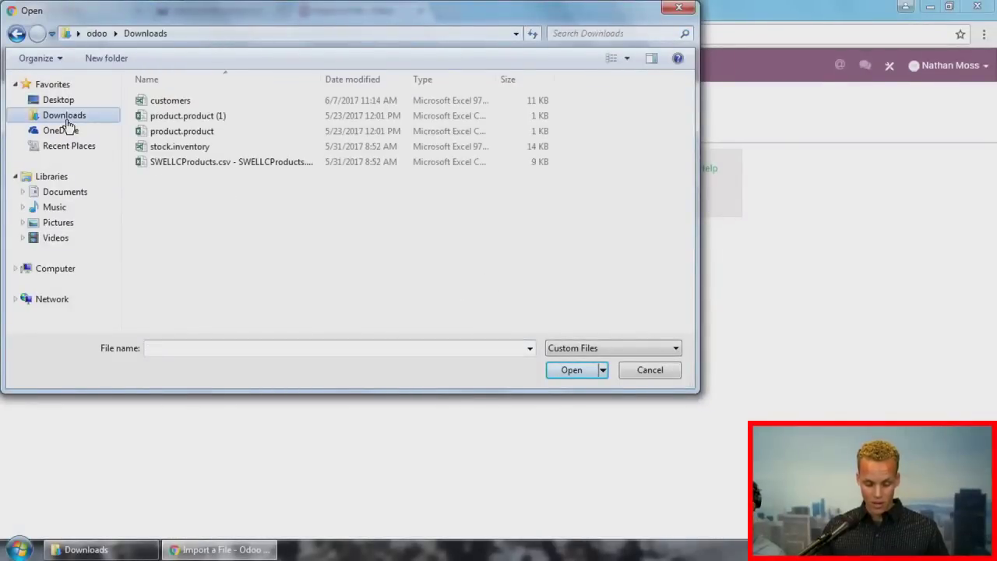
left_click(184, 102)
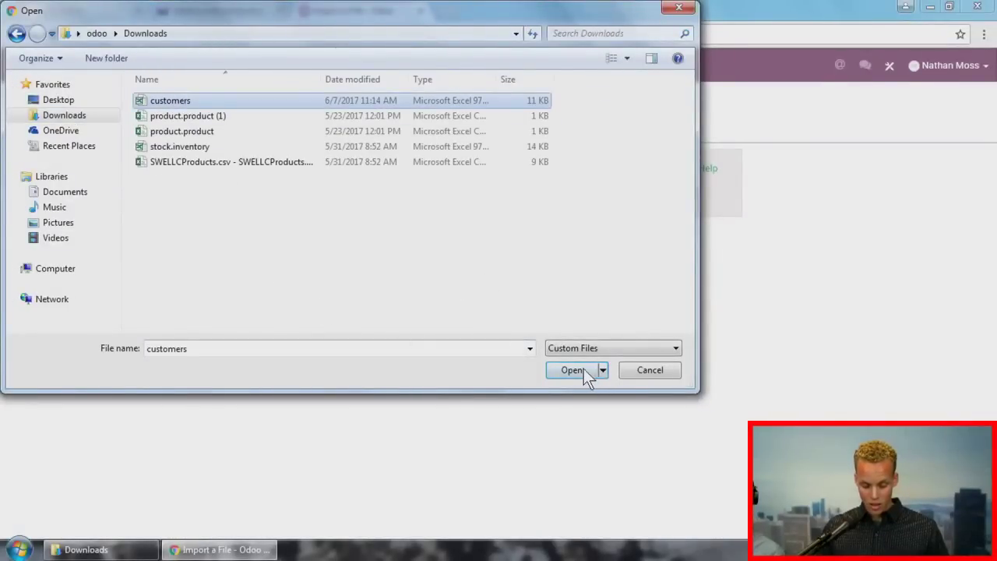
left_click(572, 370)
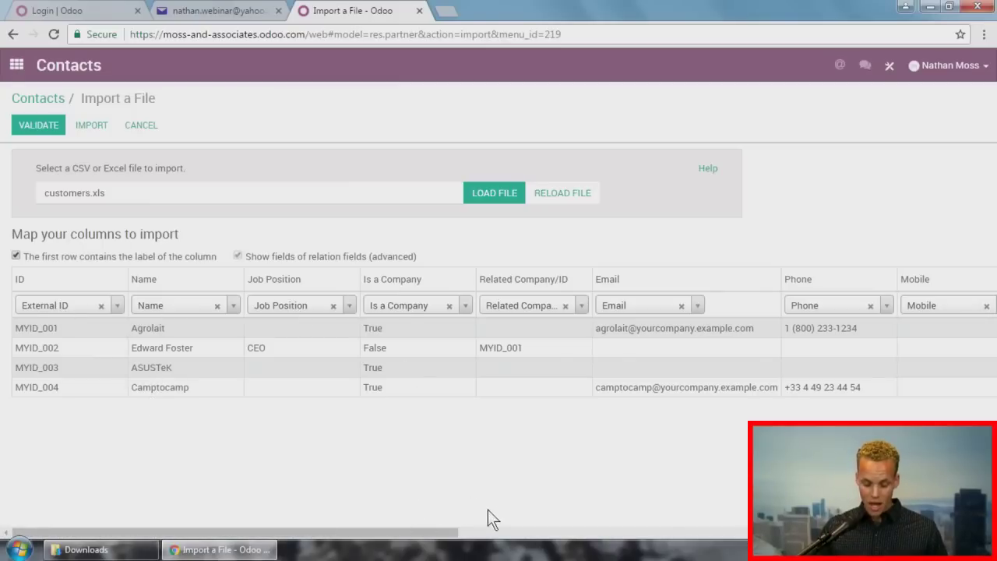
Step: Keep the Job Position column mapped to Job Position and validate the customers.xls import
left_click(350, 306)
scroll(352, 407, "up", 1)
scroll(355, 407, "down", 3)
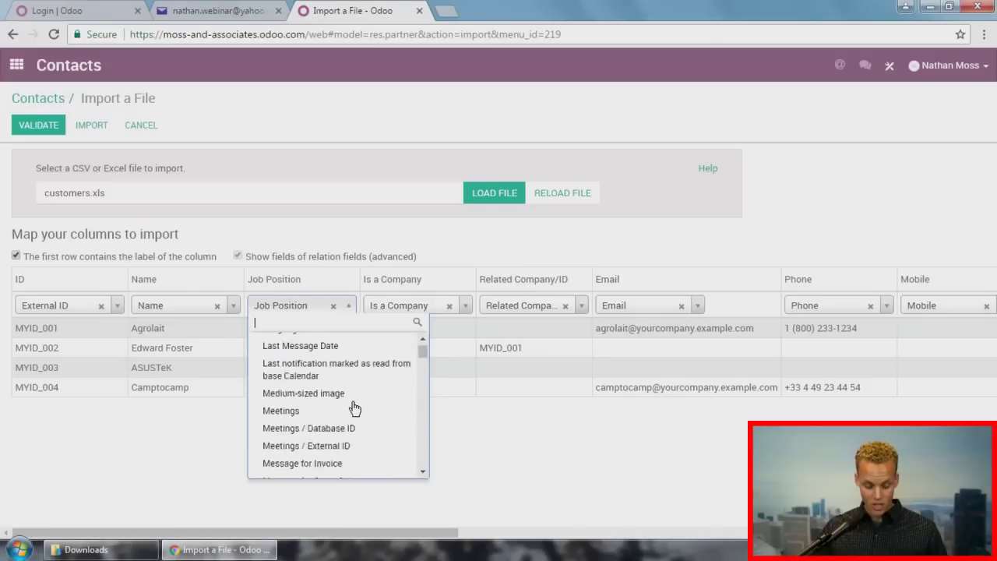
scroll(355, 408, "down", 1)
left_click(324, 224)
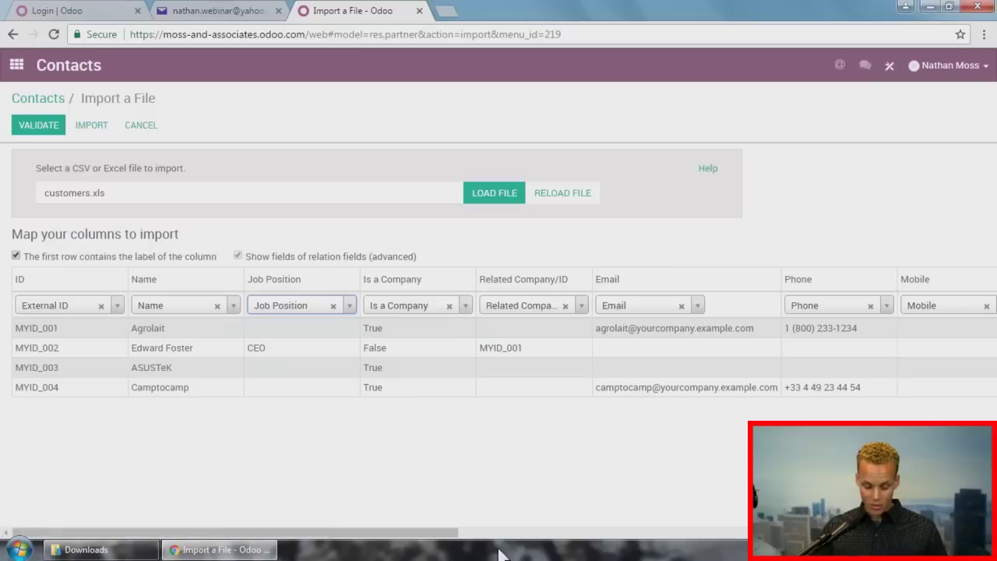
left_click_drag(435, 542, 668, 543)
left_click_drag(715, 535, 393, 514)
left_click(52, 130)
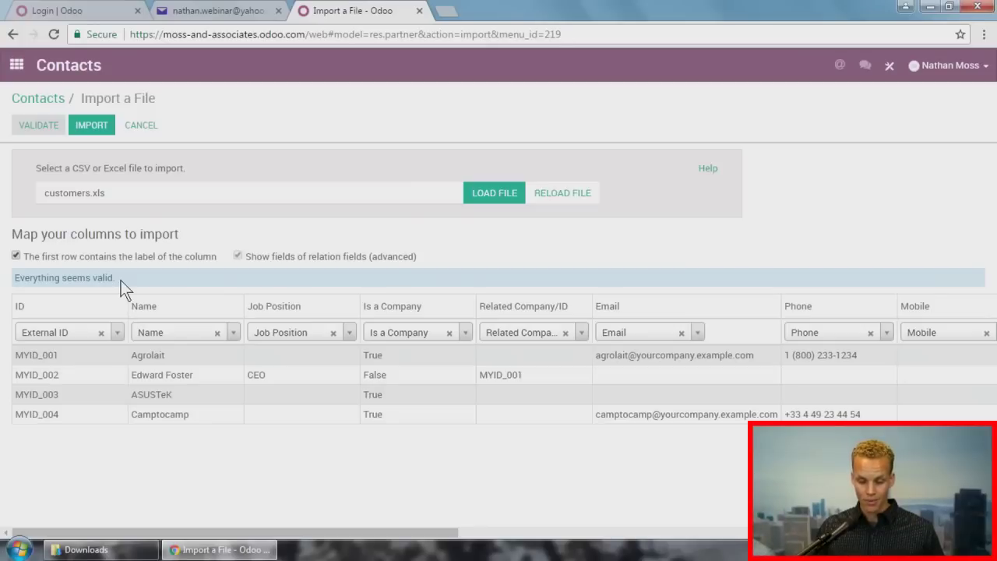
Step: Import the customers.xls contacts, show them as kanban cards, and reveal the search options
left_click(90, 127)
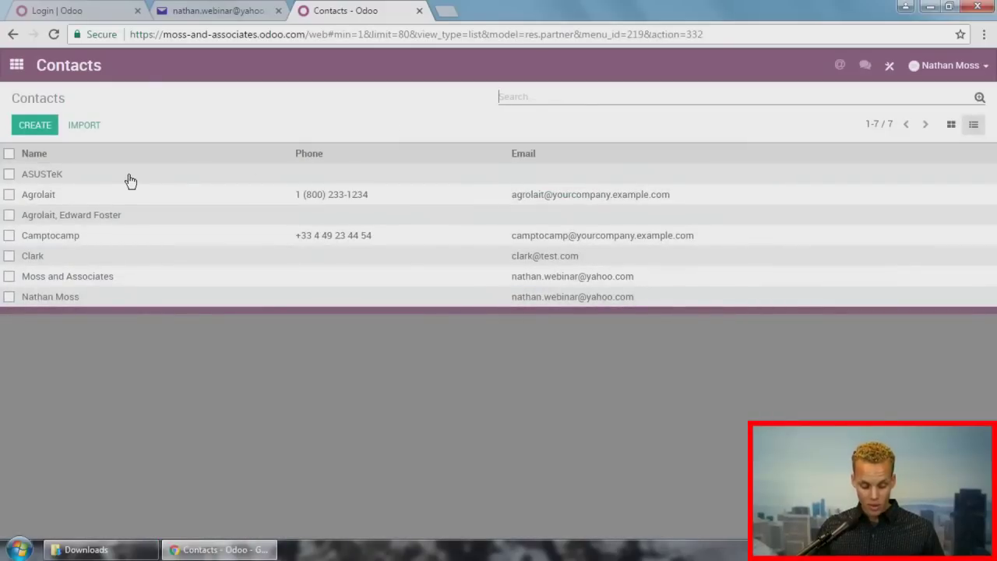
left_click(947, 126)
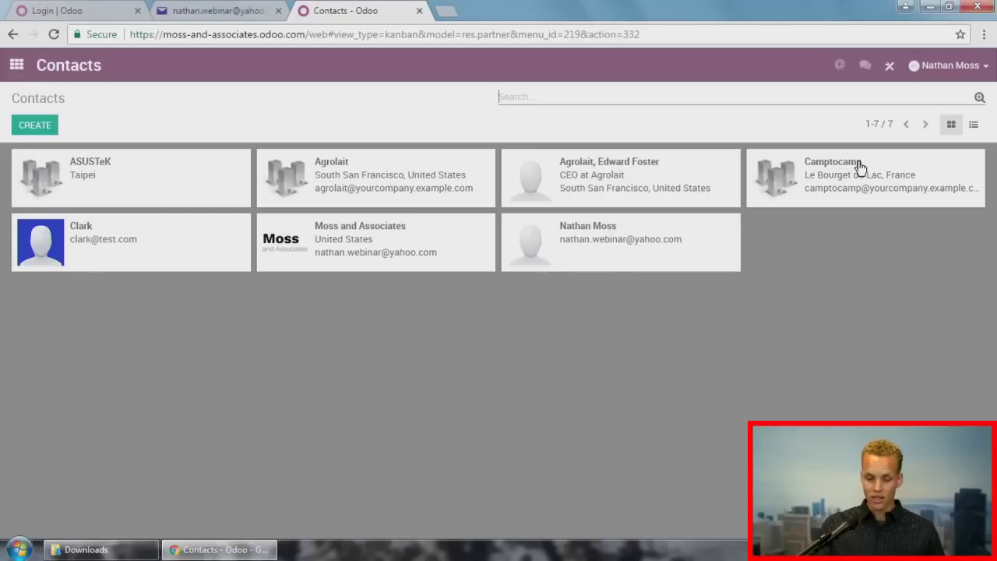
left_click(980, 99)
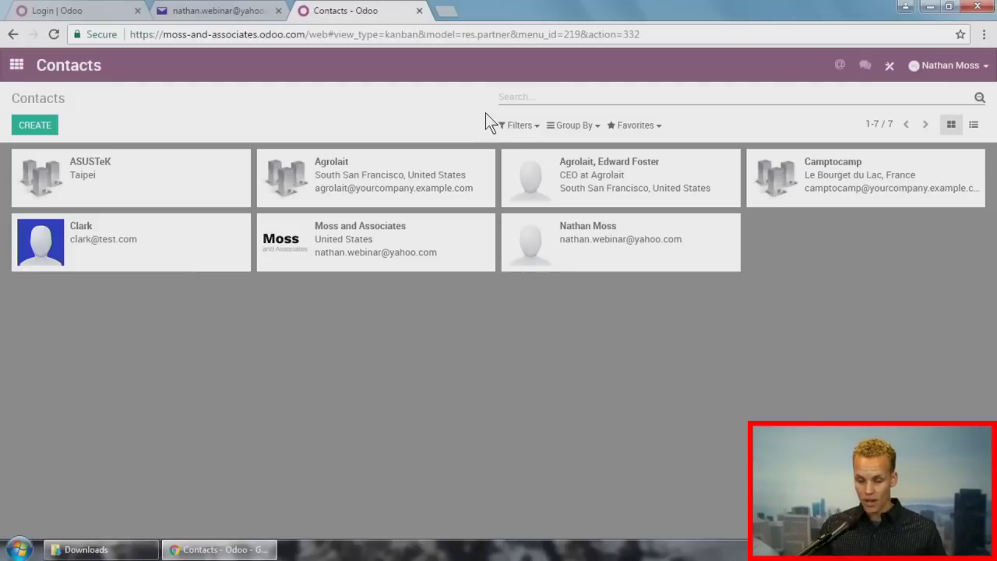
Step: Group the contacts by Country
left_click(570, 125)
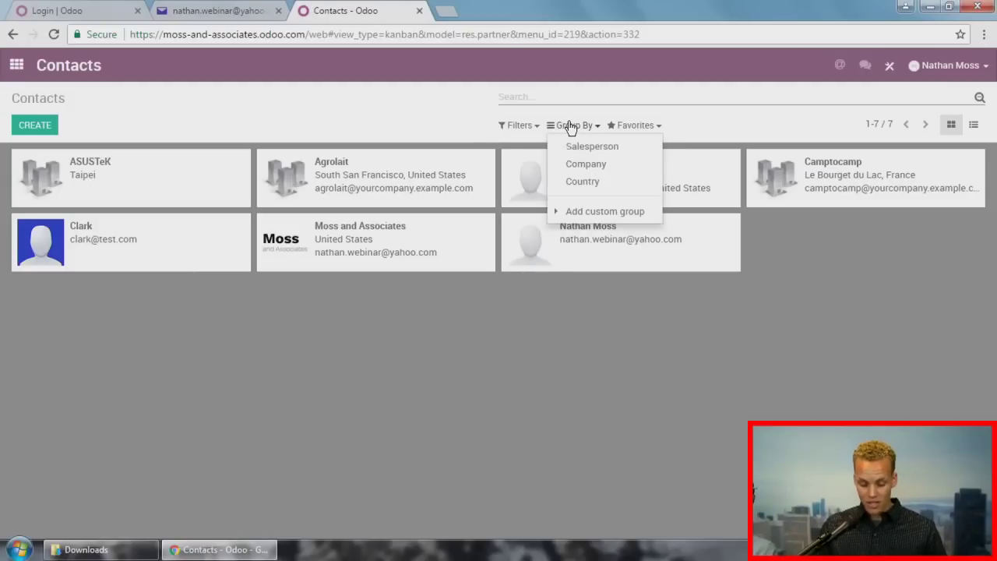
left_click(574, 181)
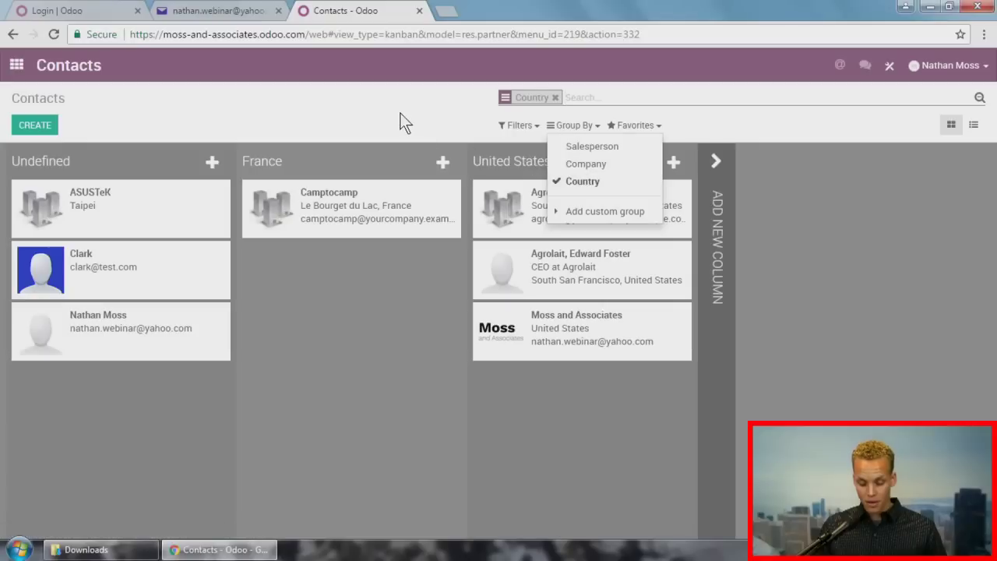
left_click(403, 122)
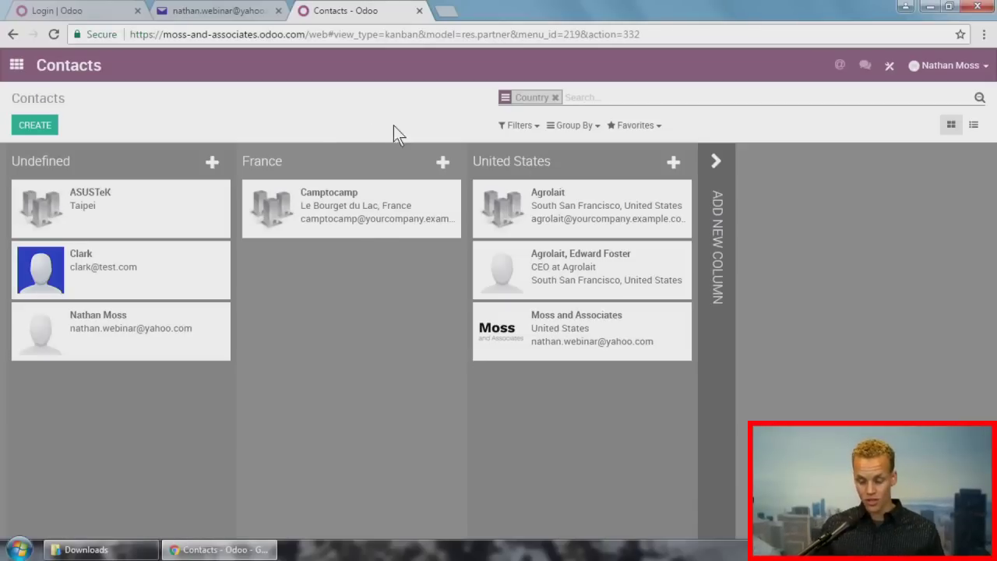
Step: Start a custom filter with the condition State contains 'California'
left_click(499, 126)
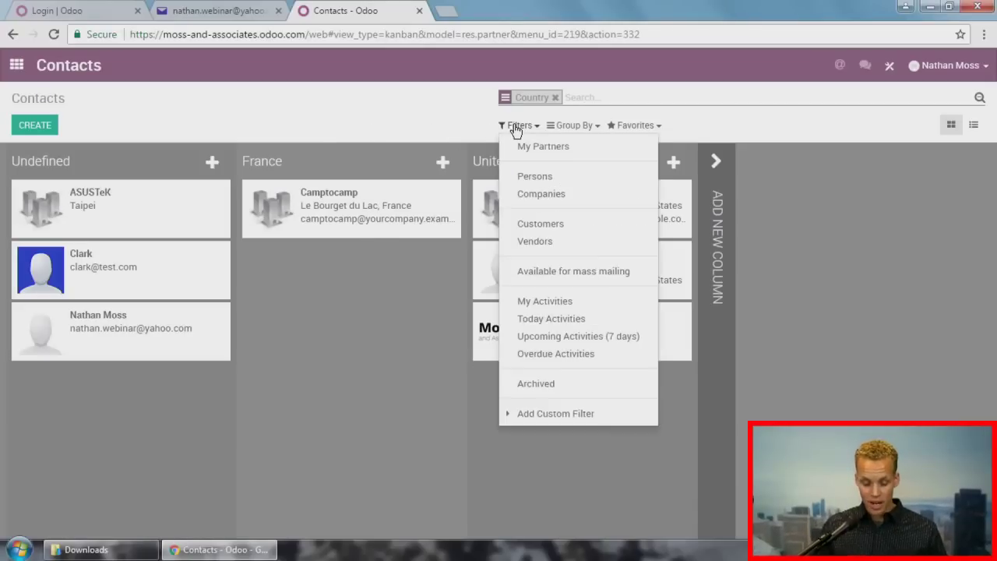
left_click(583, 416)
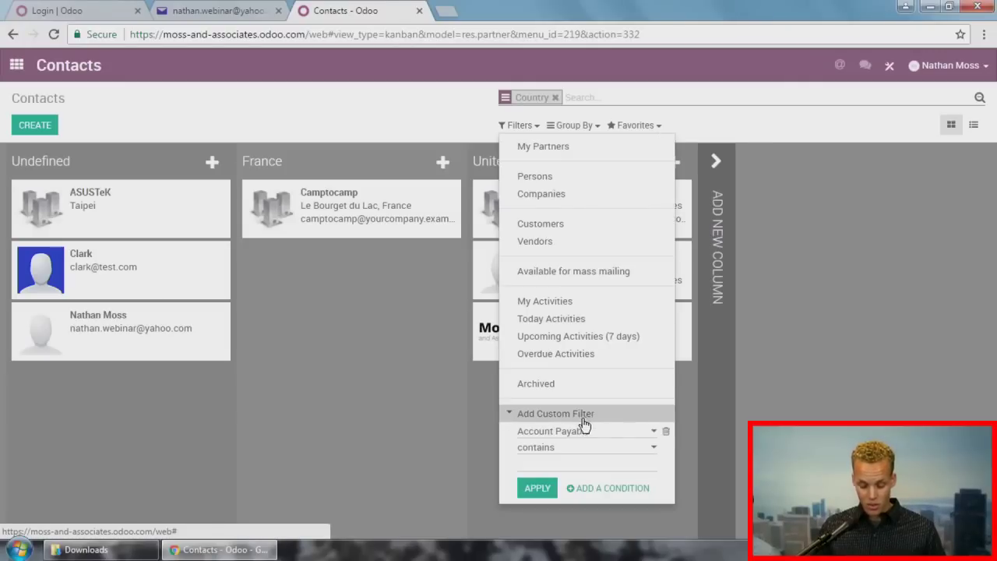
left_click(600, 434)
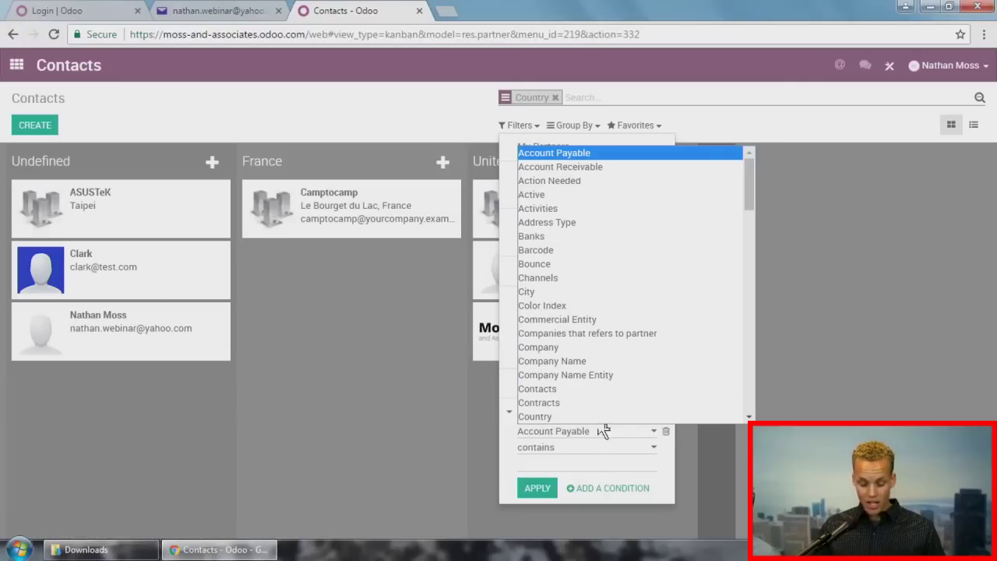
scroll(617, 206, "down", 8)
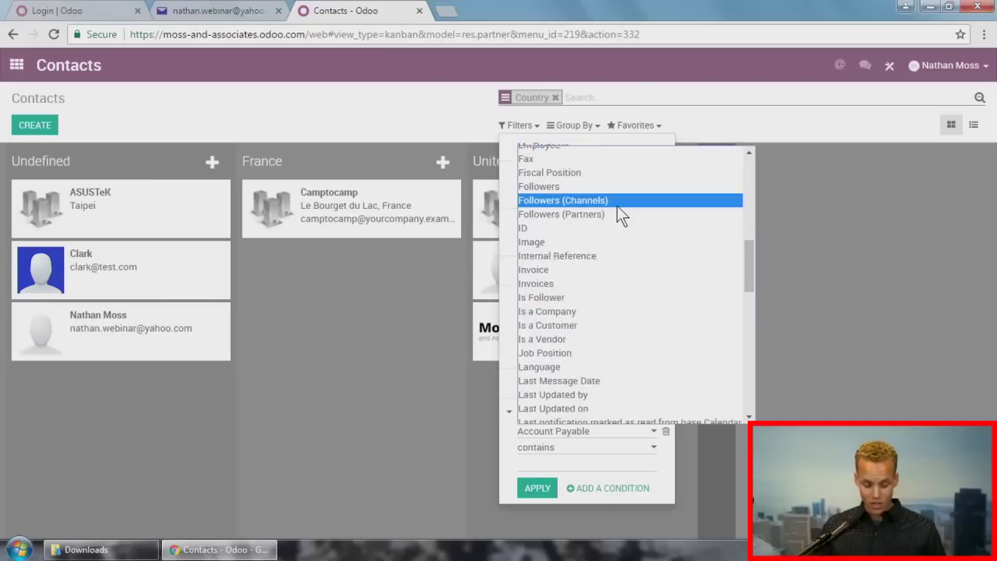
scroll(617, 208, "down", 2)
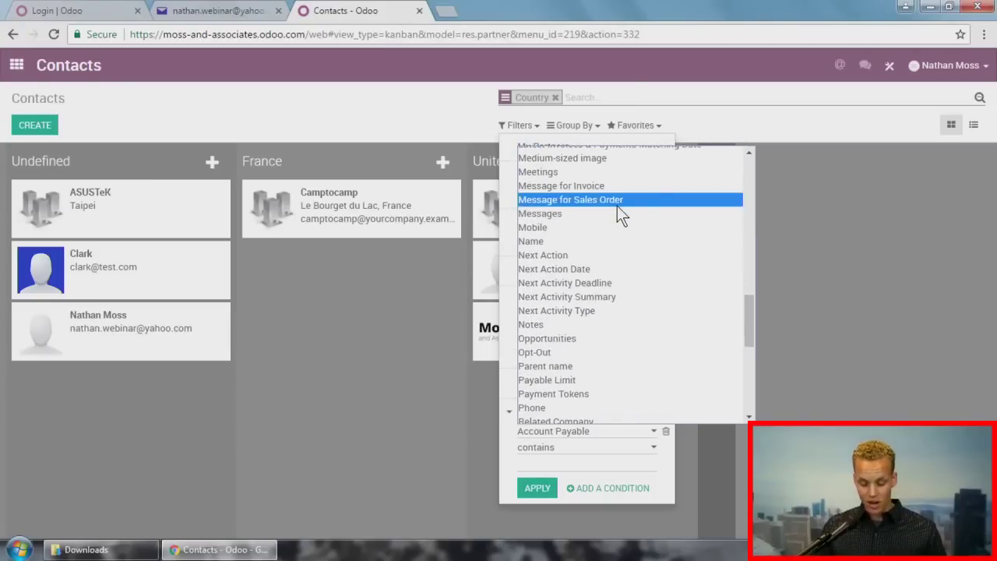
scroll(614, 221, "down", 5)
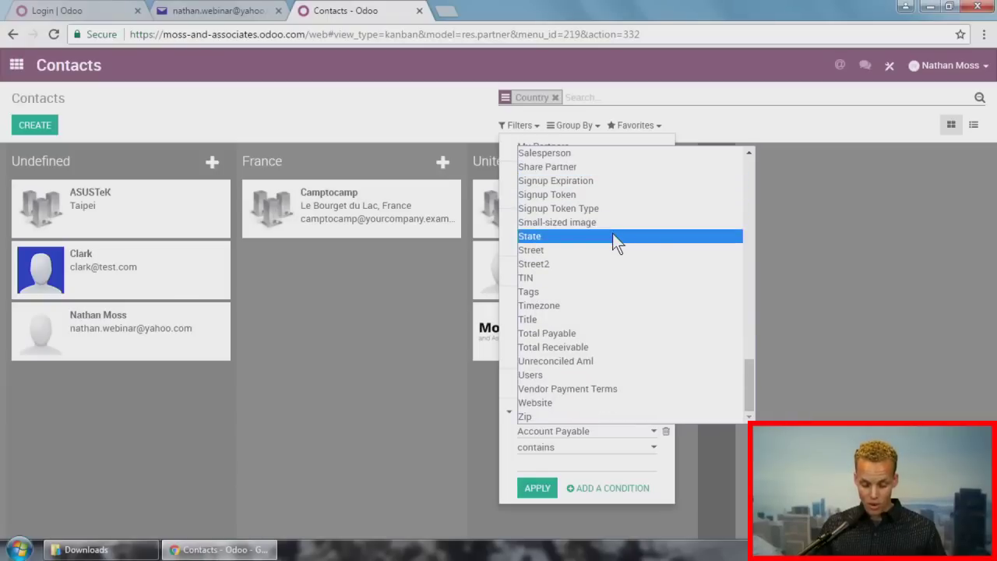
left_click(613, 236)
left_click(575, 466)
type("Calif")
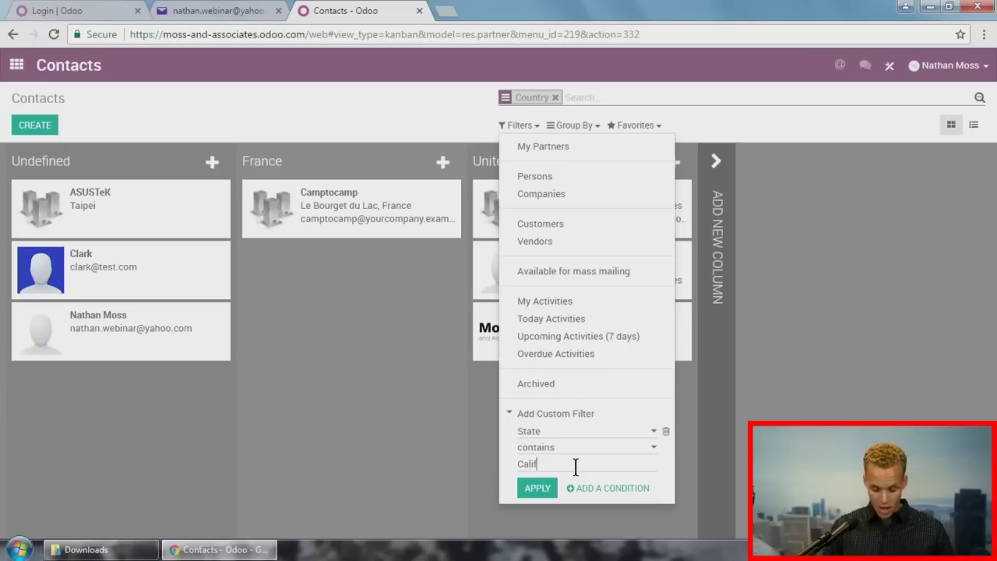
type("ornia")
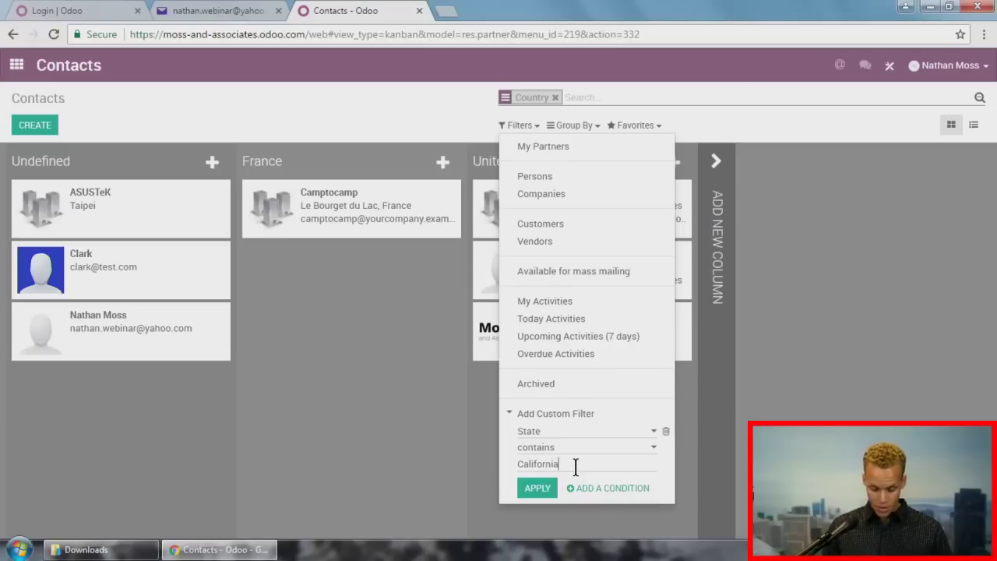
Step: Add an alternative condition Country contains 'France' and apply the filter
left_click(600, 488)
left_click(590, 485)
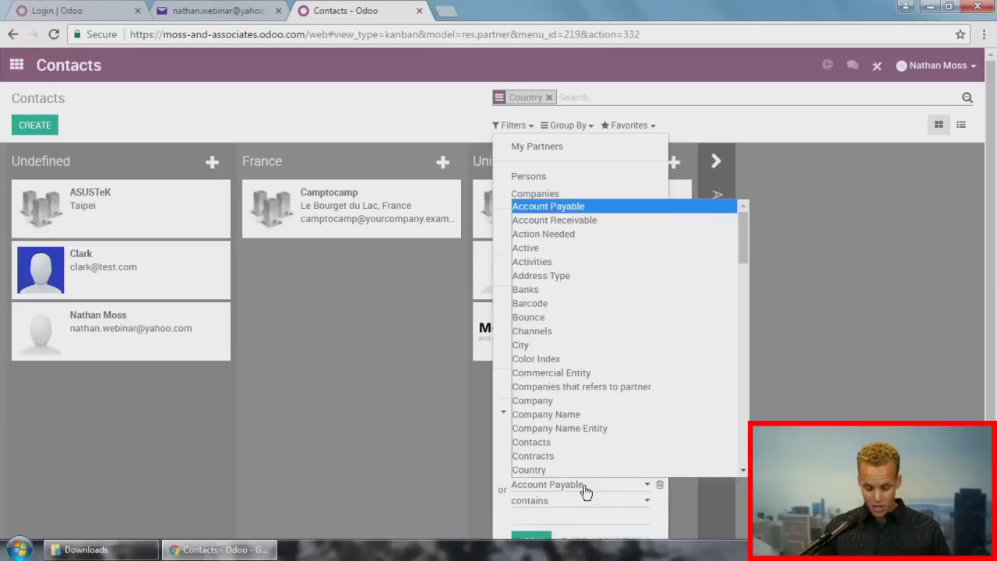
scroll(590, 440, "down", 3)
left_click(561, 336)
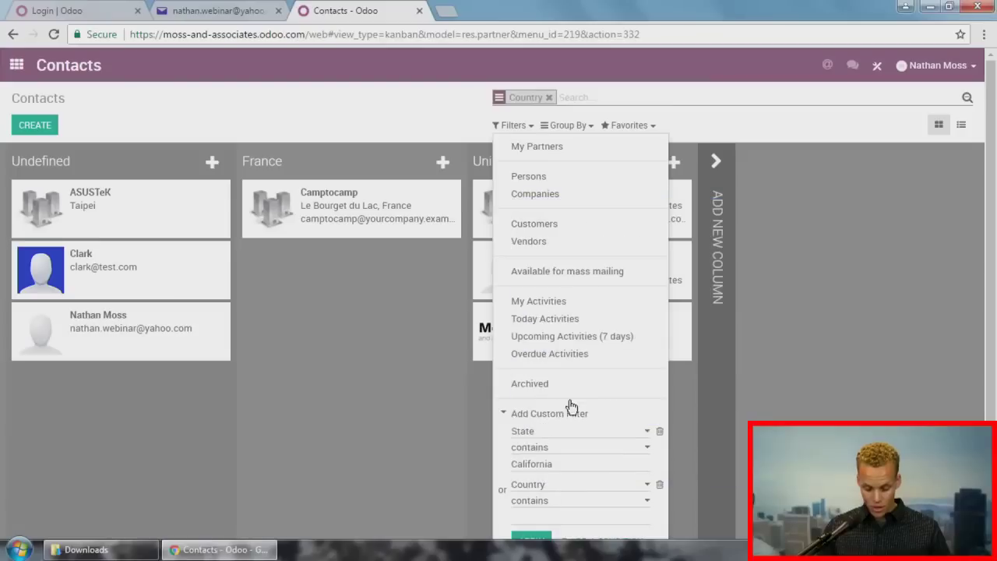
type("France")
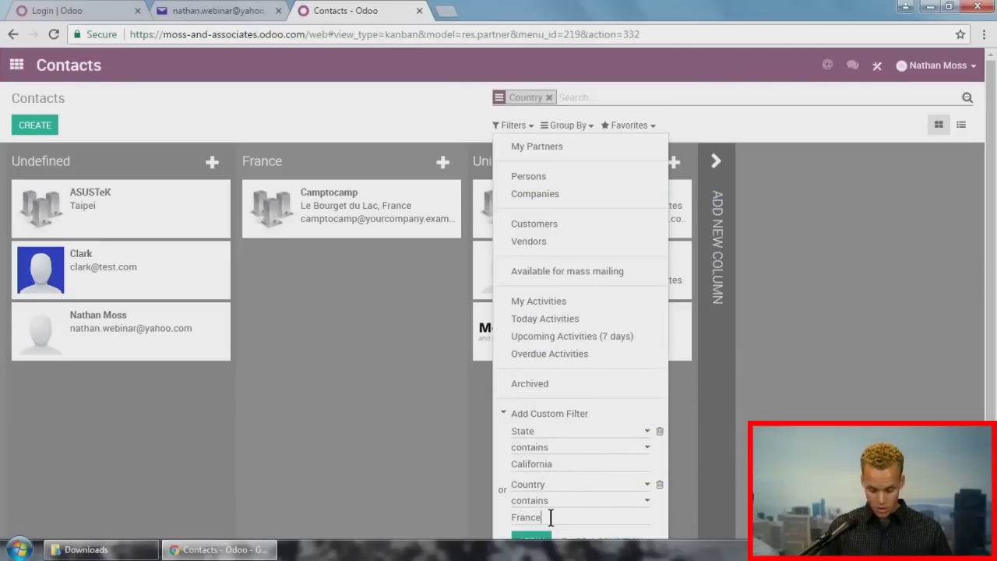
key("Return")
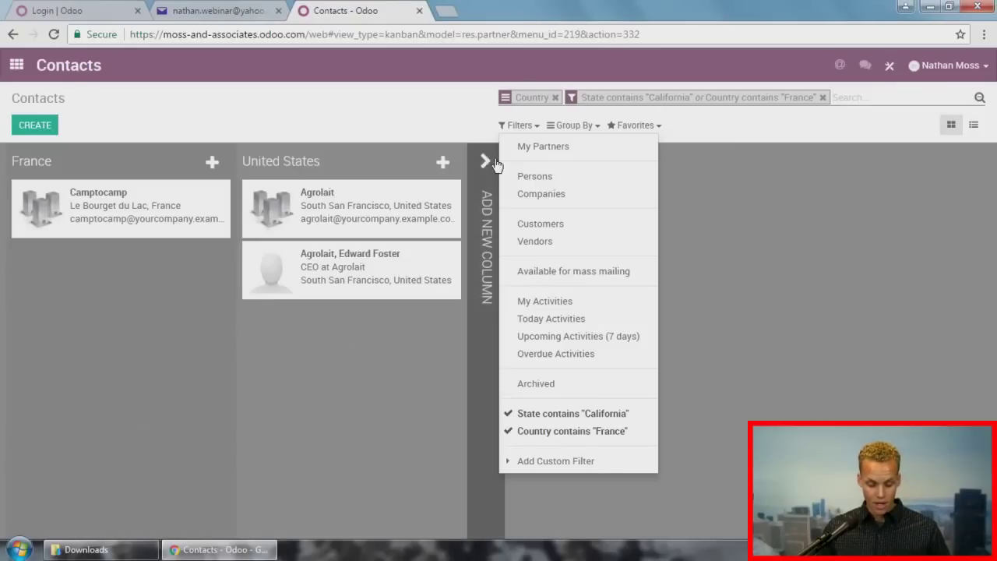
left_click(407, 98)
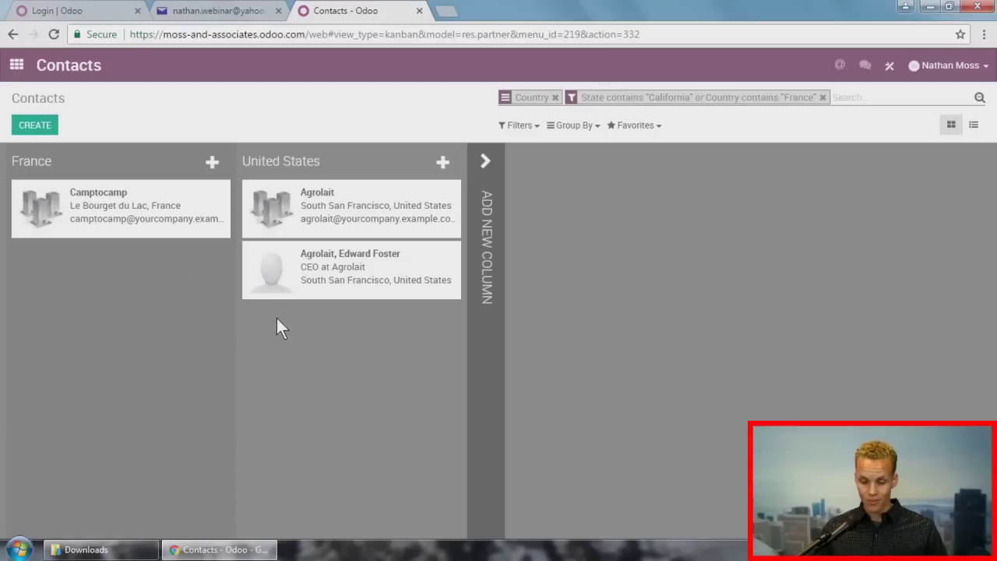
Step: Save the current search as favorite 'Contacts in California or France', shared with all users
left_click(637, 127)
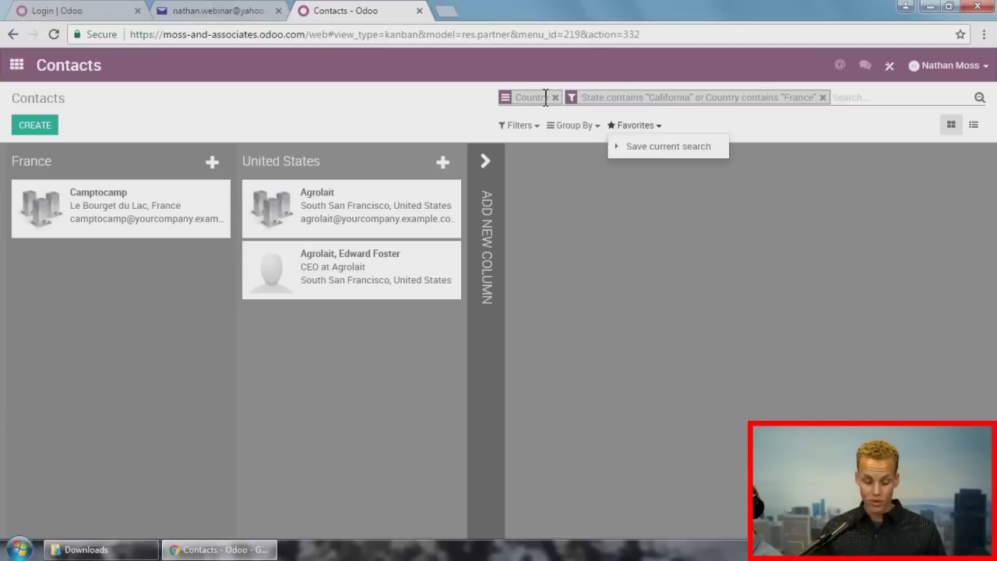
left_click(651, 160)
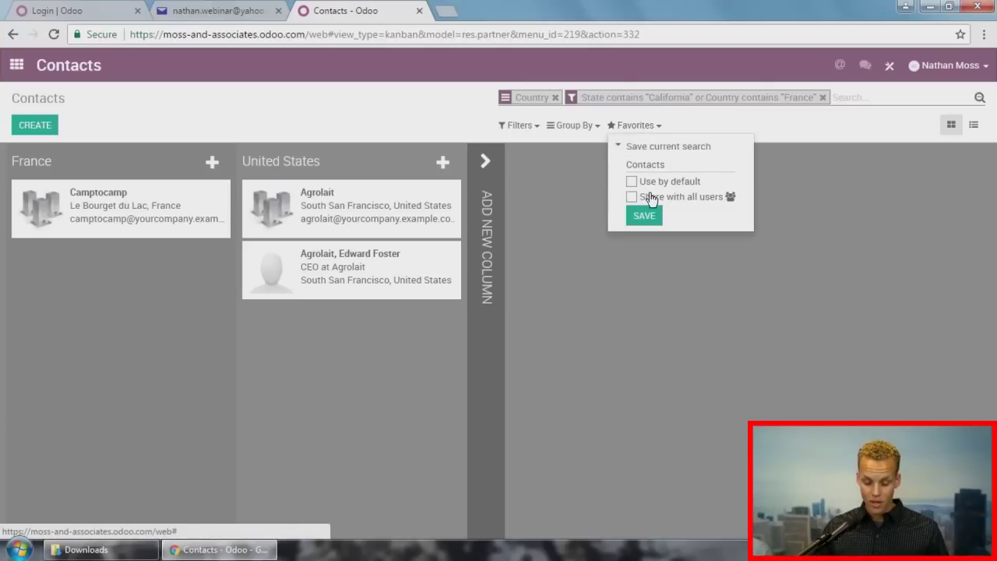
type("in ")
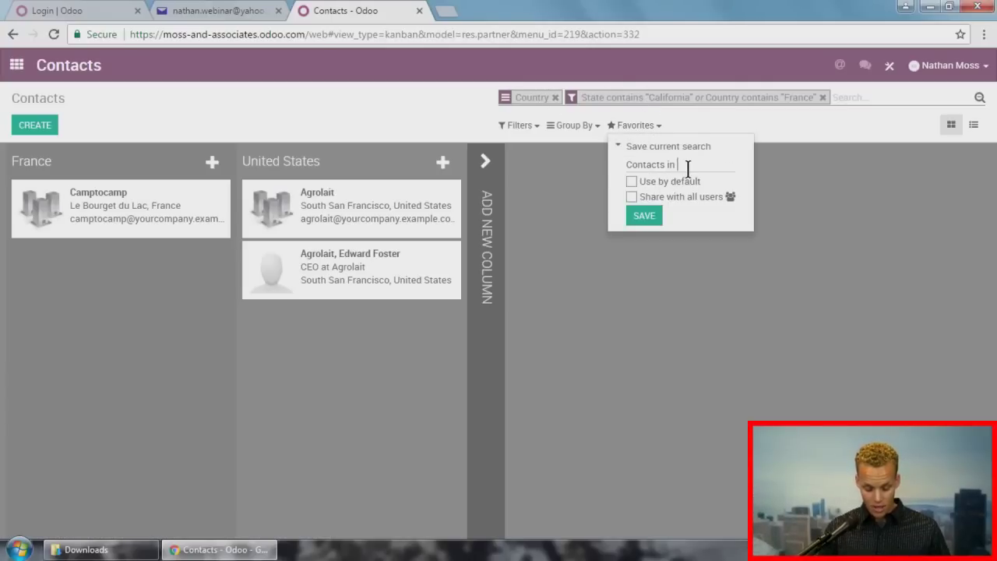
type("California or D")
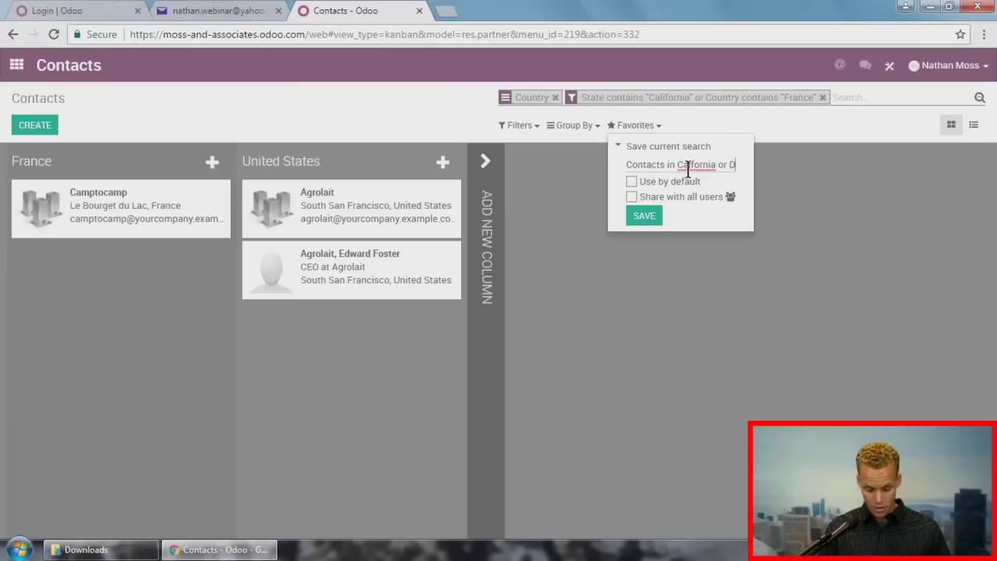
key("BackSpace")
type("France")
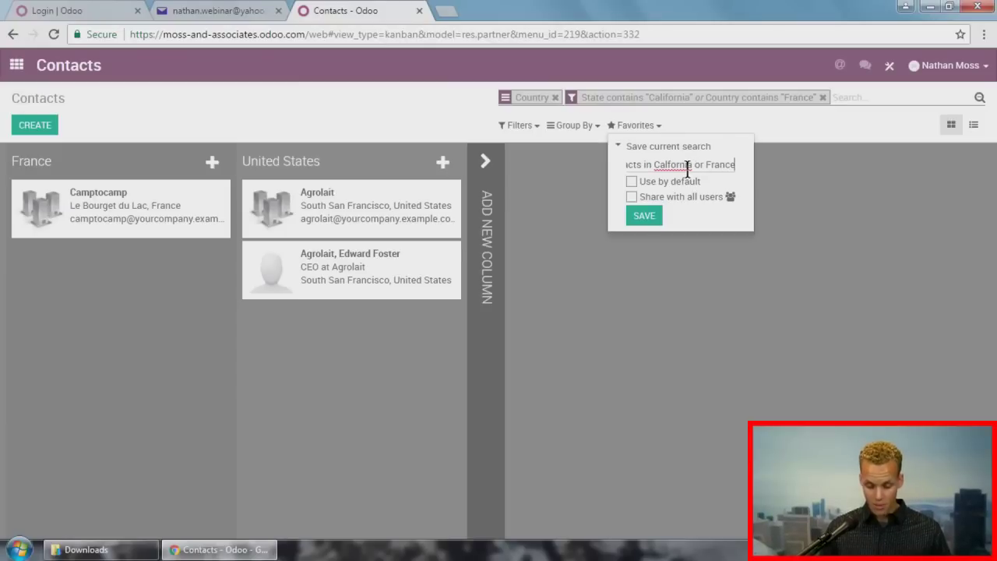
left_click(631, 196)
left_click(639, 216)
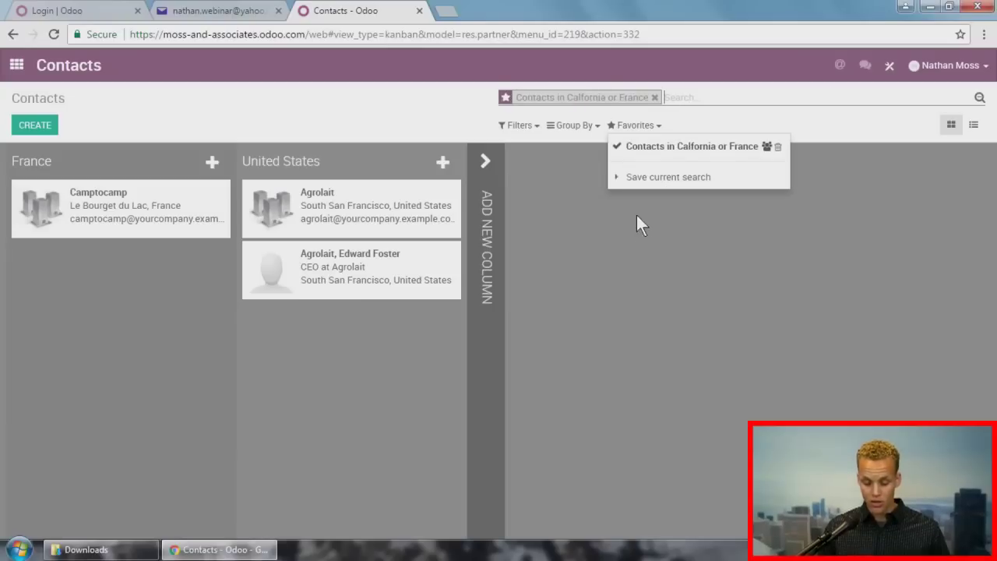
left_click(607, 301)
Step: Clear the filter, reapply the saved favorite to test it, then clear it again
left_click(654, 97)
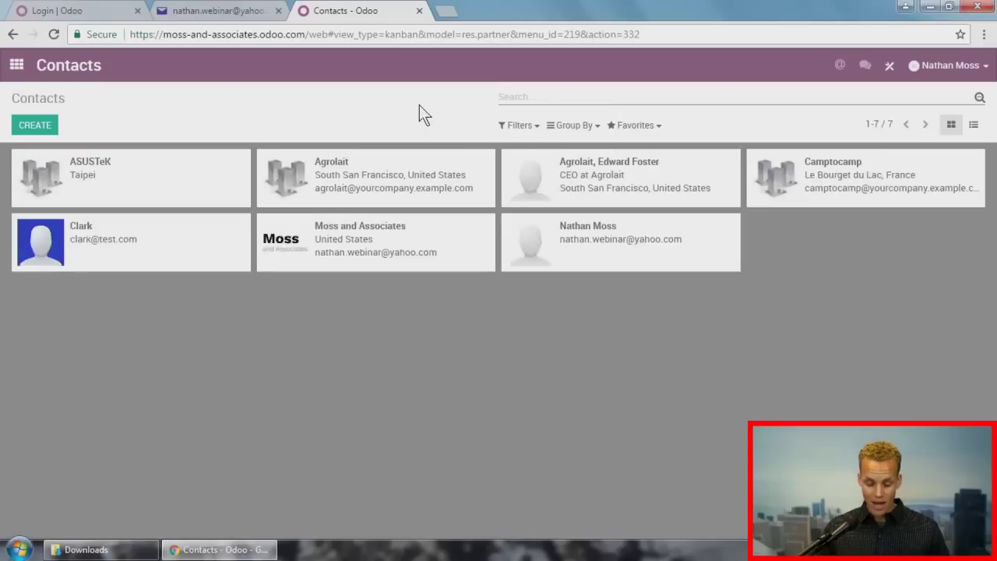
left_click(652, 125)
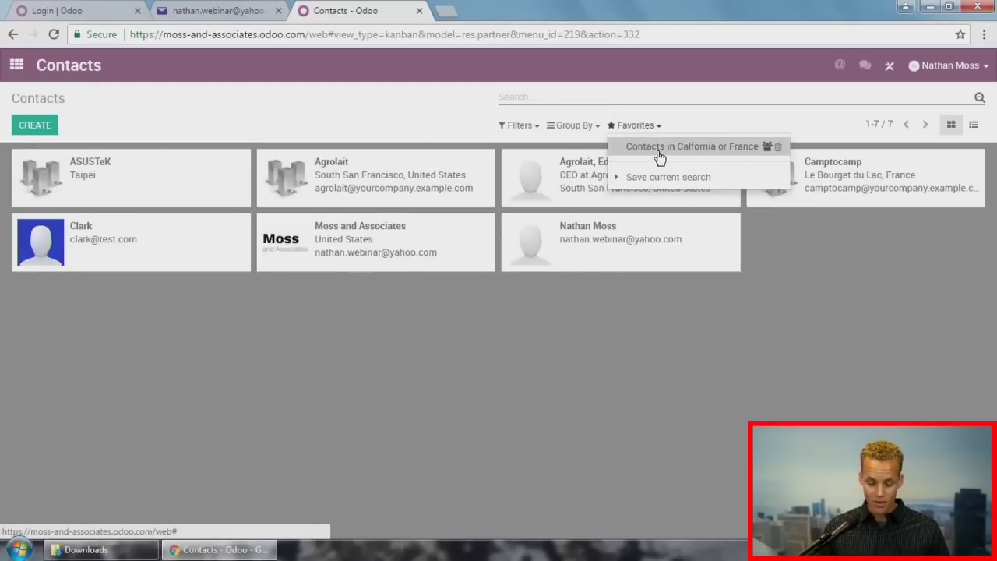
left_click(660, 148)
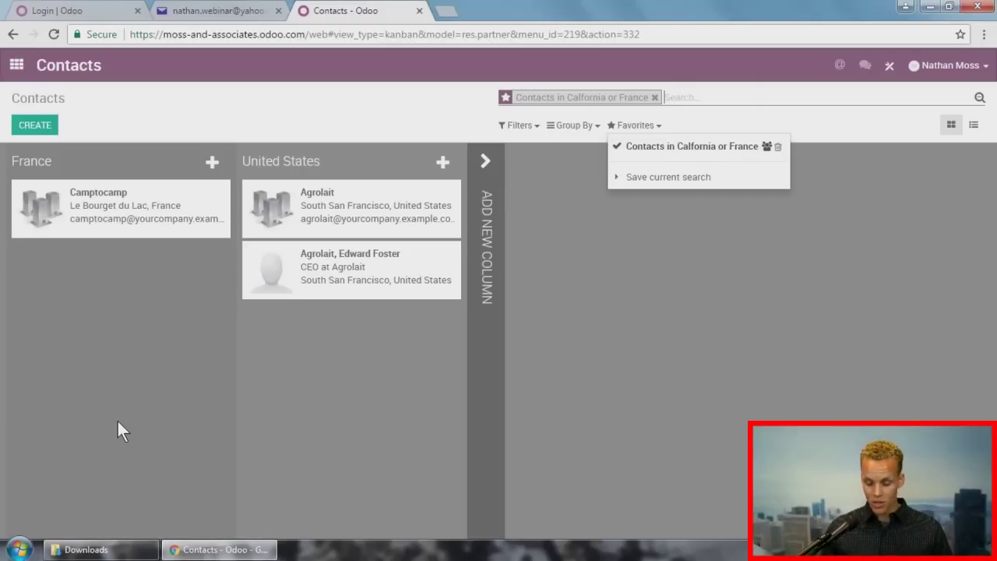
left_click(655, 96)
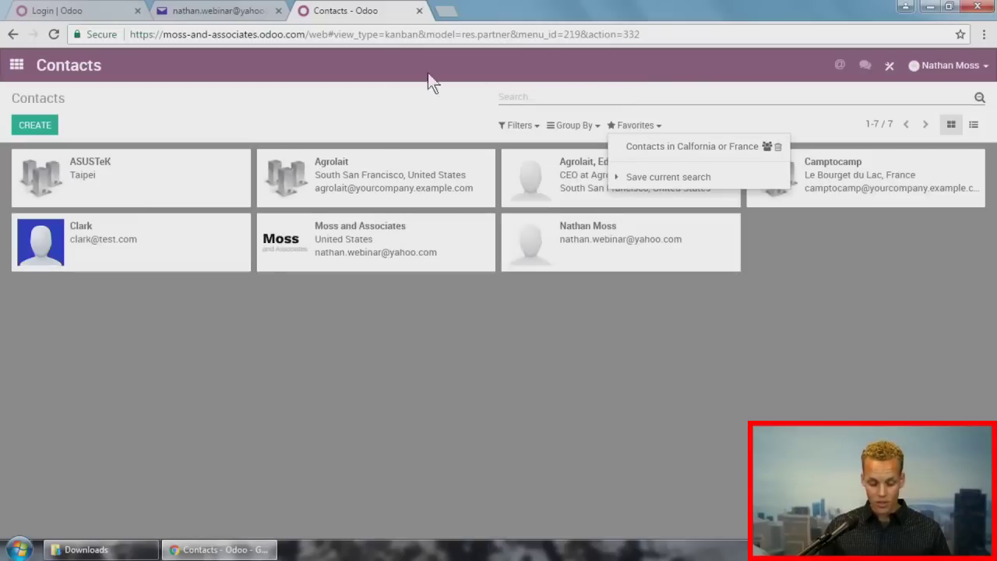
left_click(338, 90)
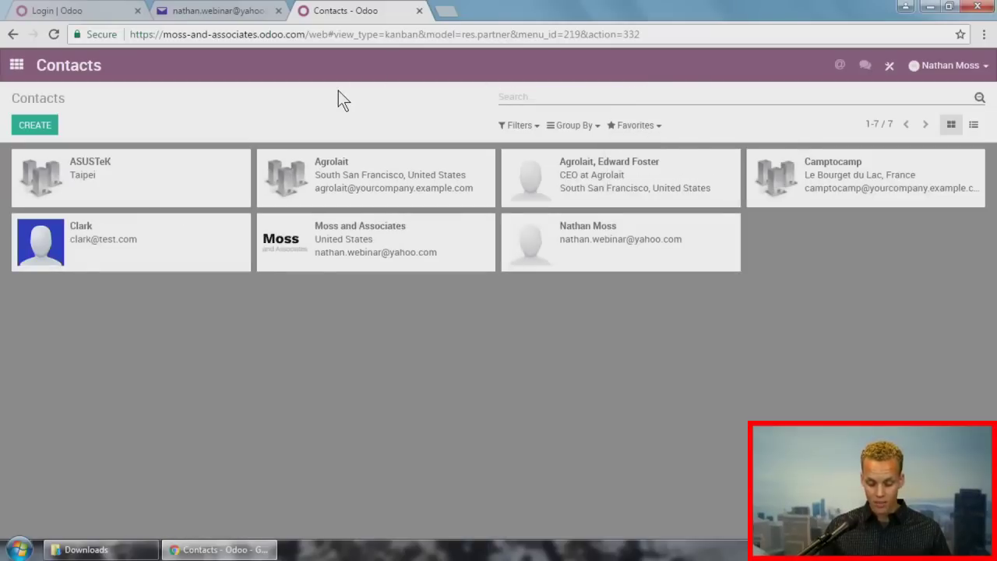
Step: Switch Contacts to list view, select all seven contacts, and start an export
left_click(973, 126)
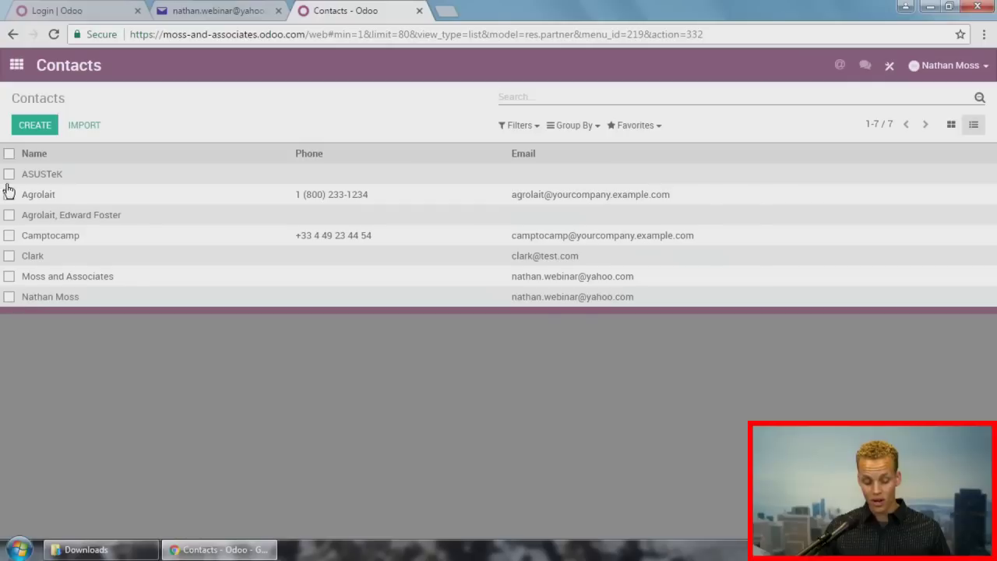
left_click(8, 153)
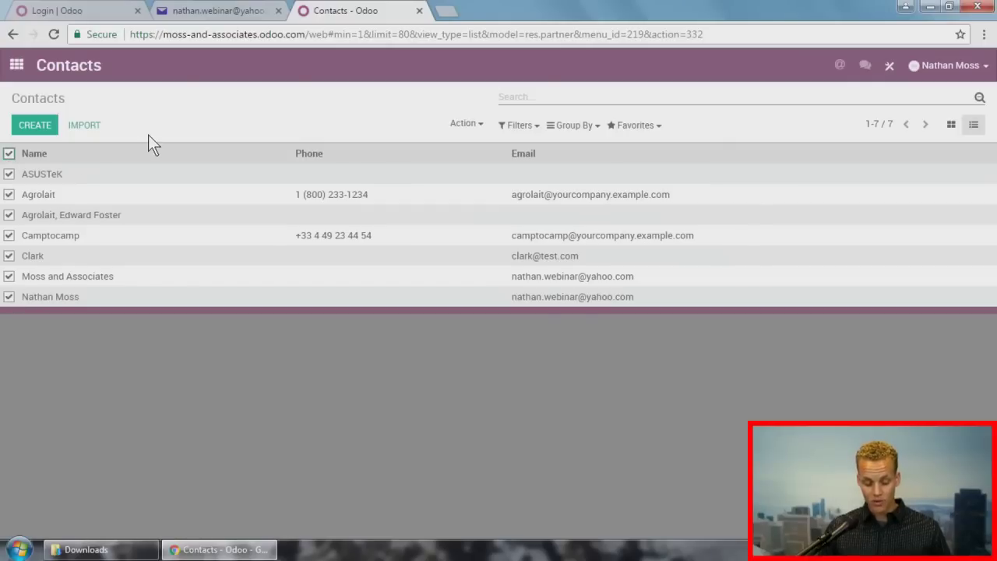
left_click(464, 125)
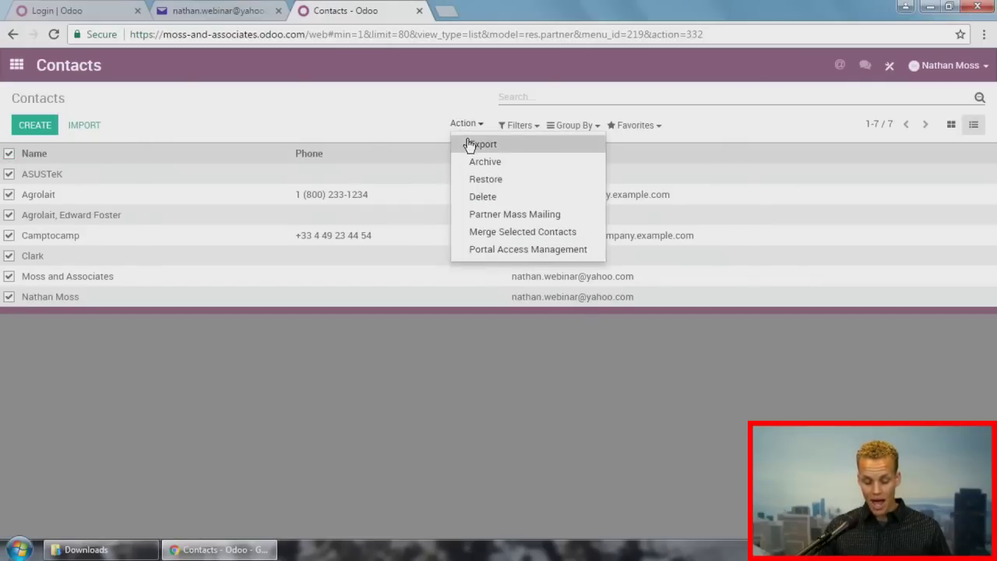
left_click(469, 148)
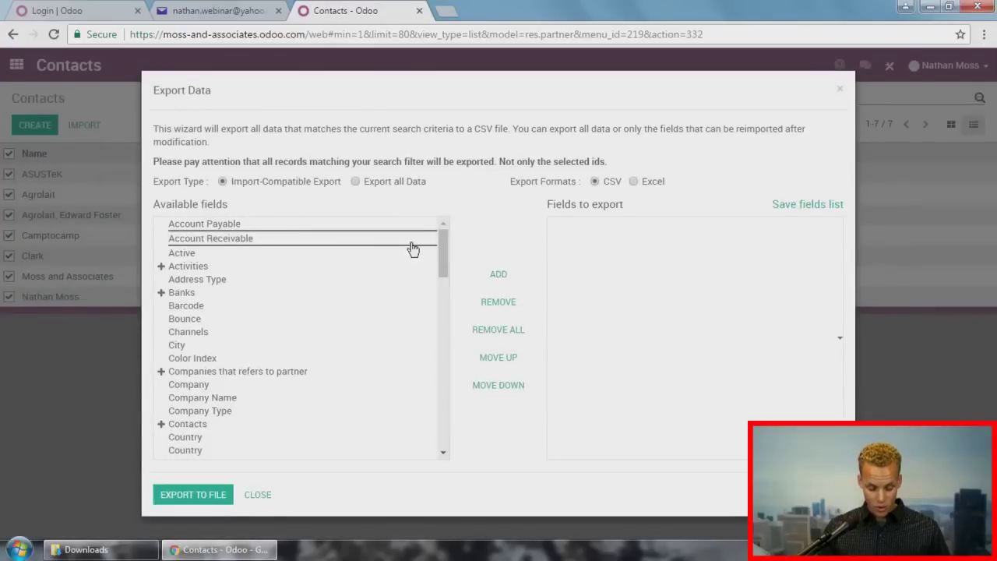
Step: Add the Name, Phone and Email fields to the export list
scroll(383, 288, "down", 2)
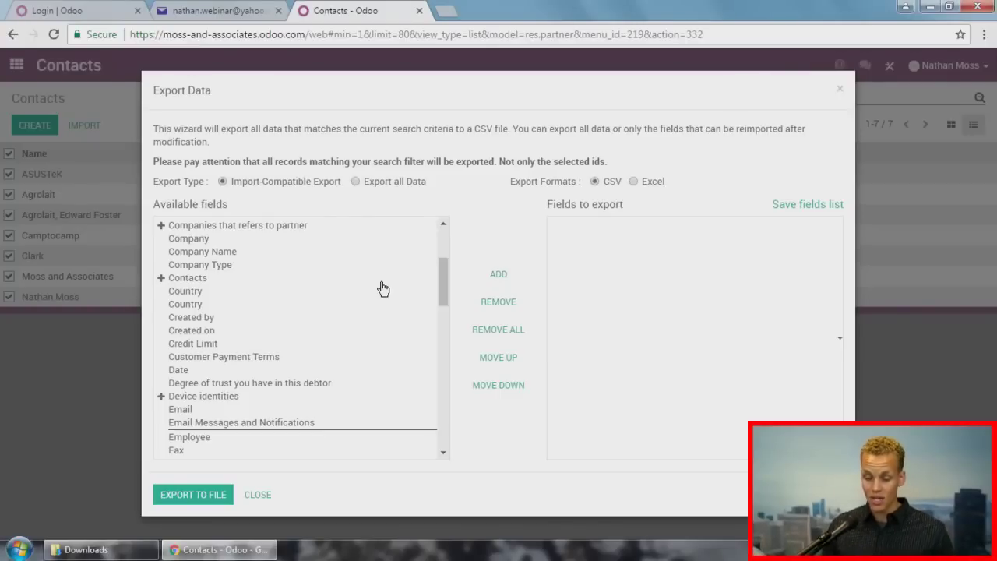
scroll(367, 280, "down", 1)
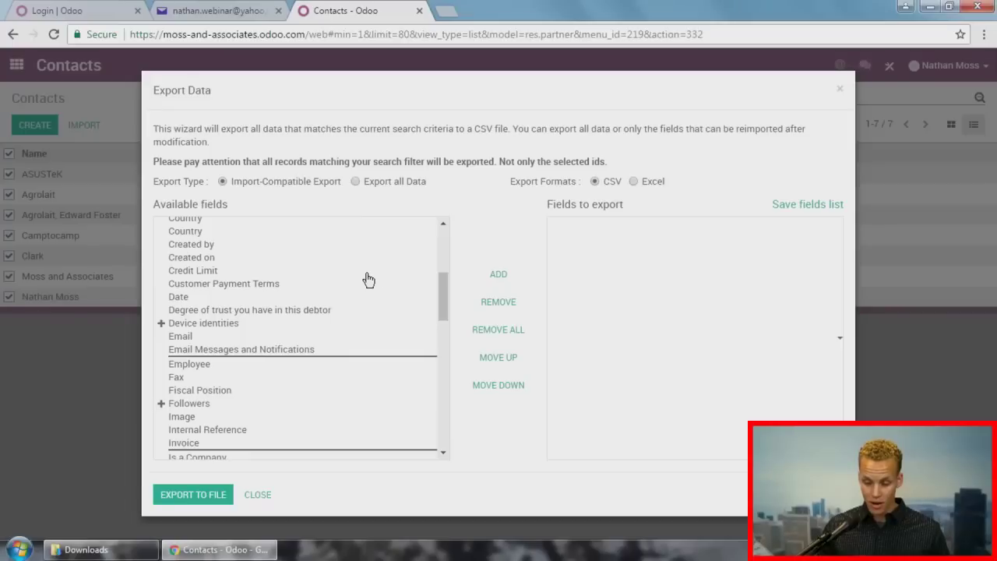
scroll(238, 257, "down", 3)
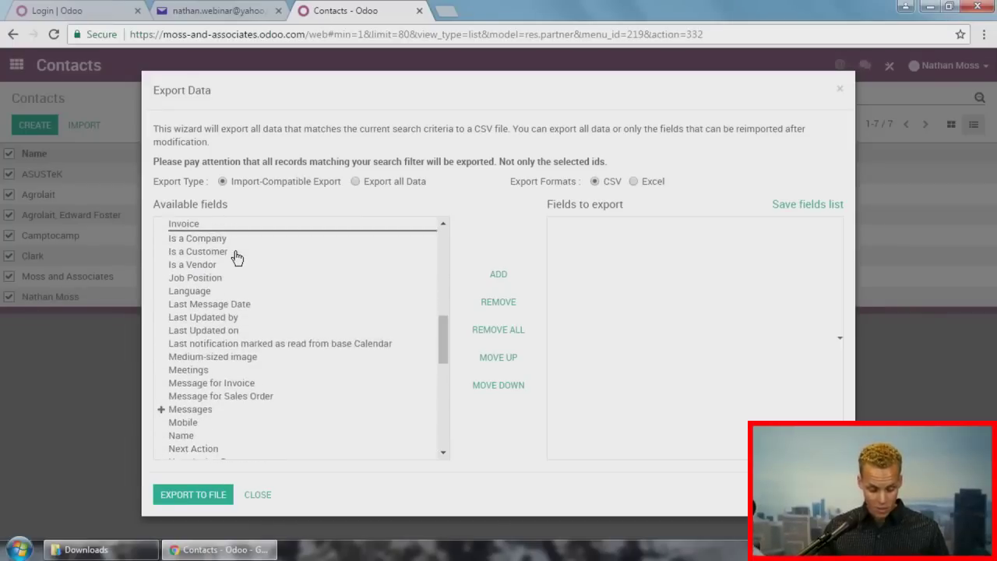
scroll(238, 257, "down", 3)
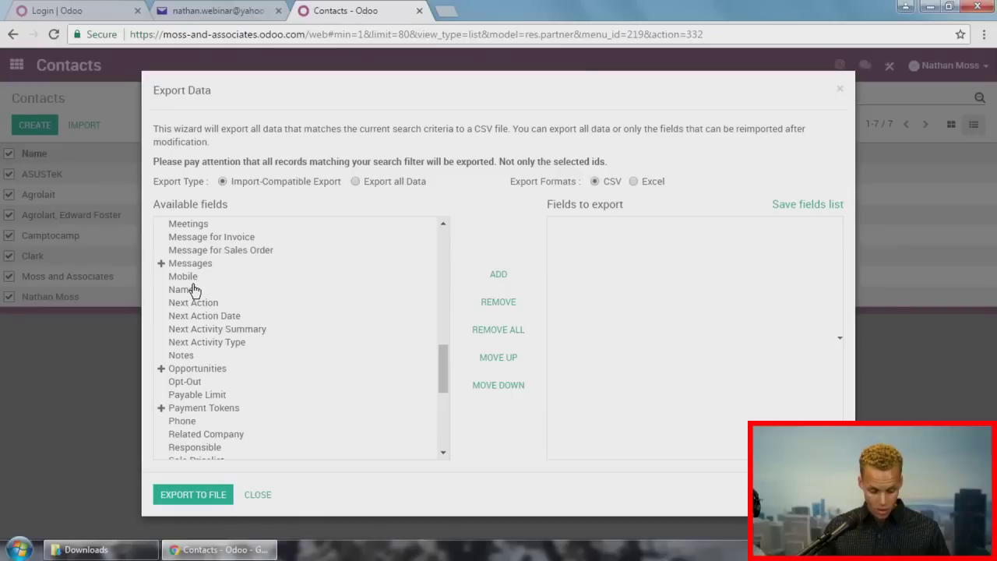
double_click(190, 289)
scroll(253, 342, "down", 2)
scroll(251, 340, "down", 2)
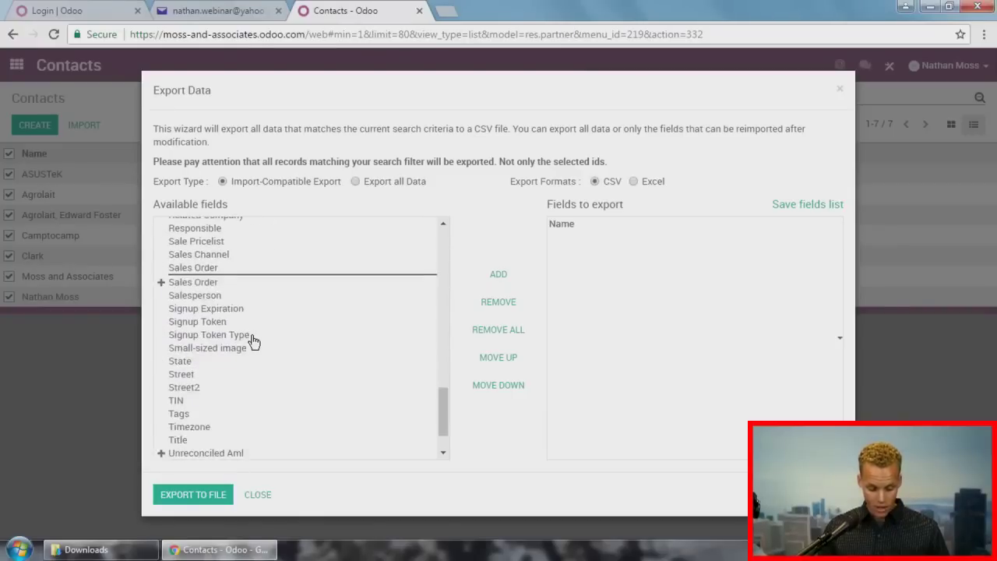
scroll(251, 340, "up", 1)
left_click(193, 277)
double_click(193, 276)
scroll(197, 296, "up", 10)
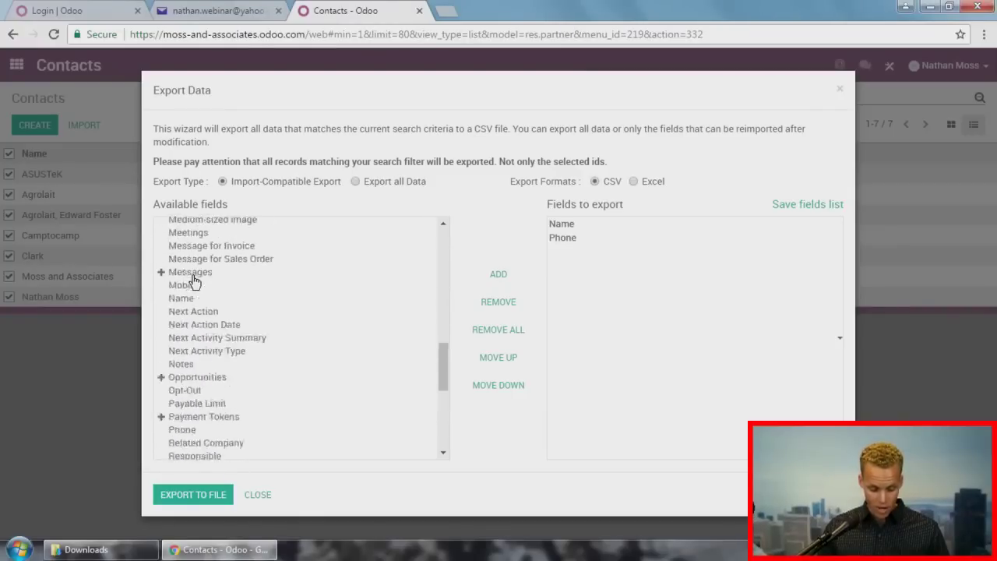
double_click(187, 337)
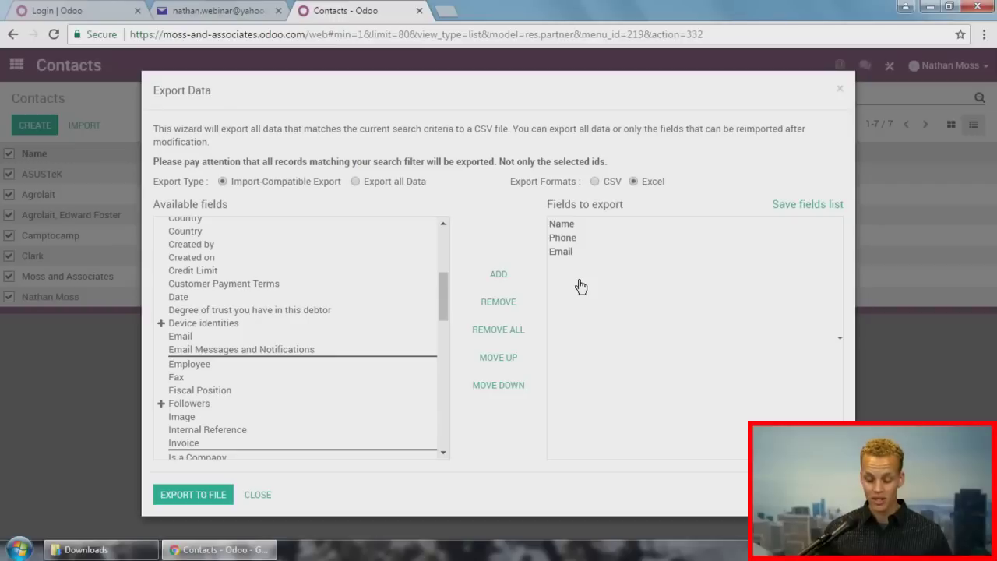
Step: Save the Name/Phone/Email field selection as an export list named list1
left_click(832, 205)
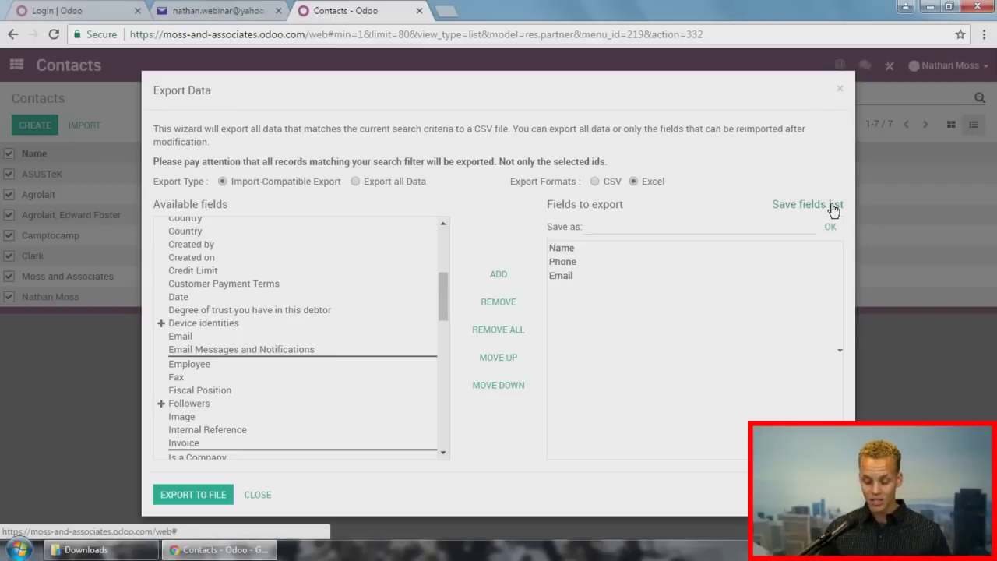
left_click(705, 227)
type("list1")
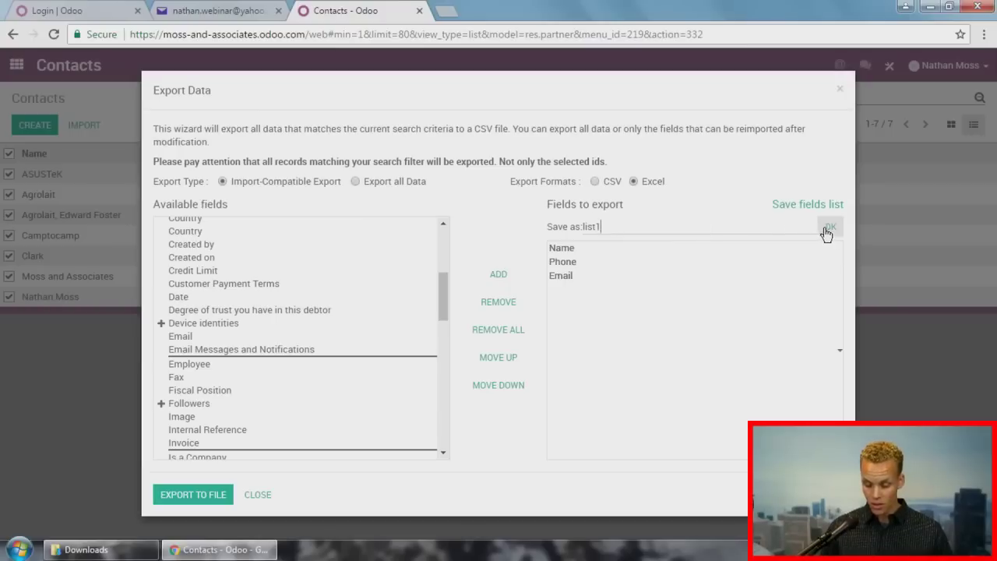
left_click(830, 227)
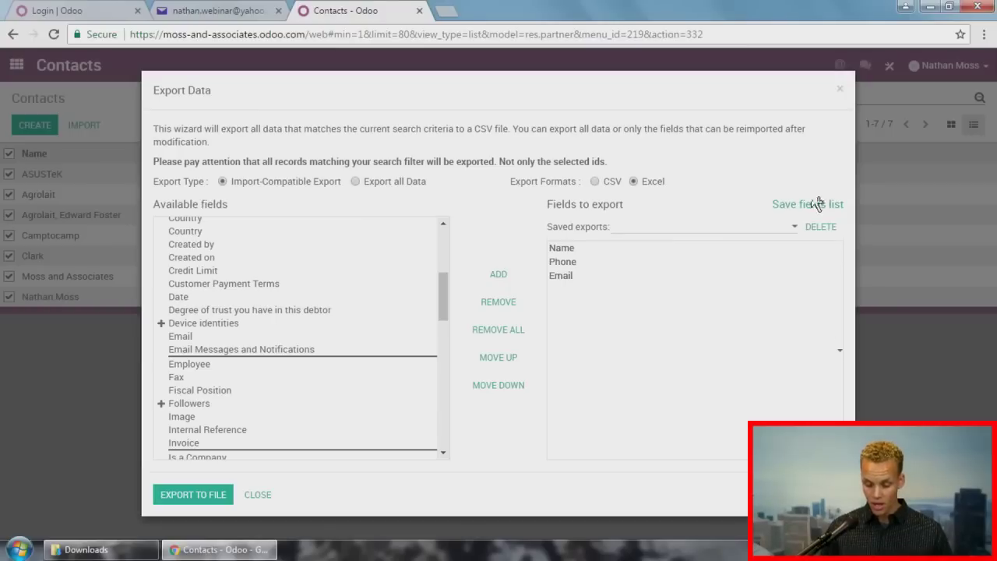
Step: Export the contacts with the list1 template and open the downloaded res.partner.xls
left_click(713, 226)
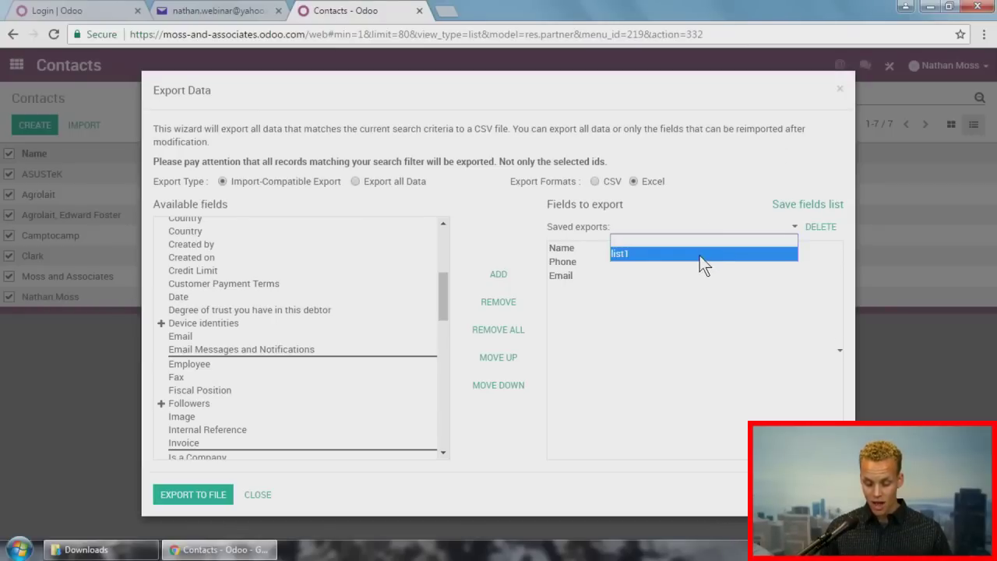
left_click(700, 256)
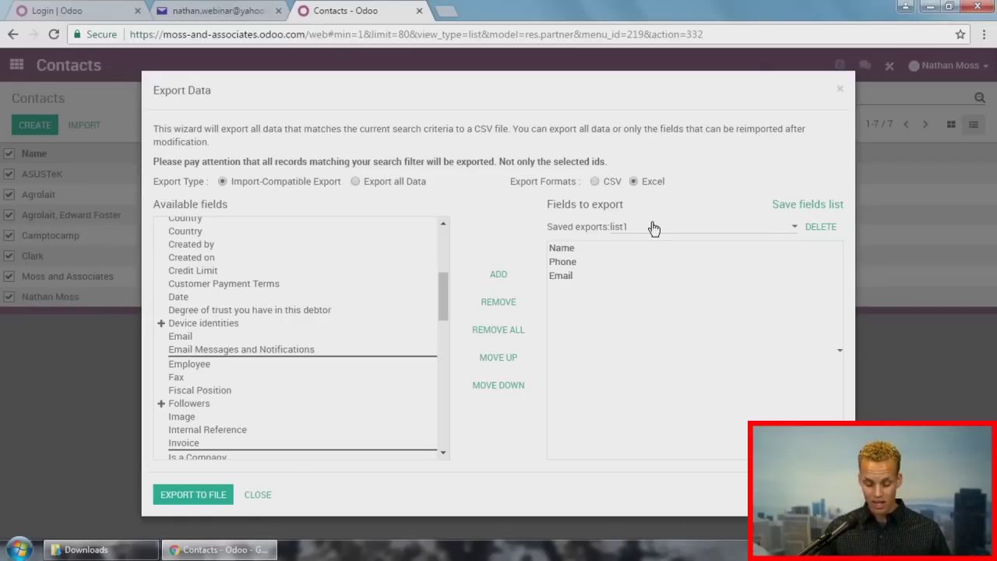
left_click(216, 494)
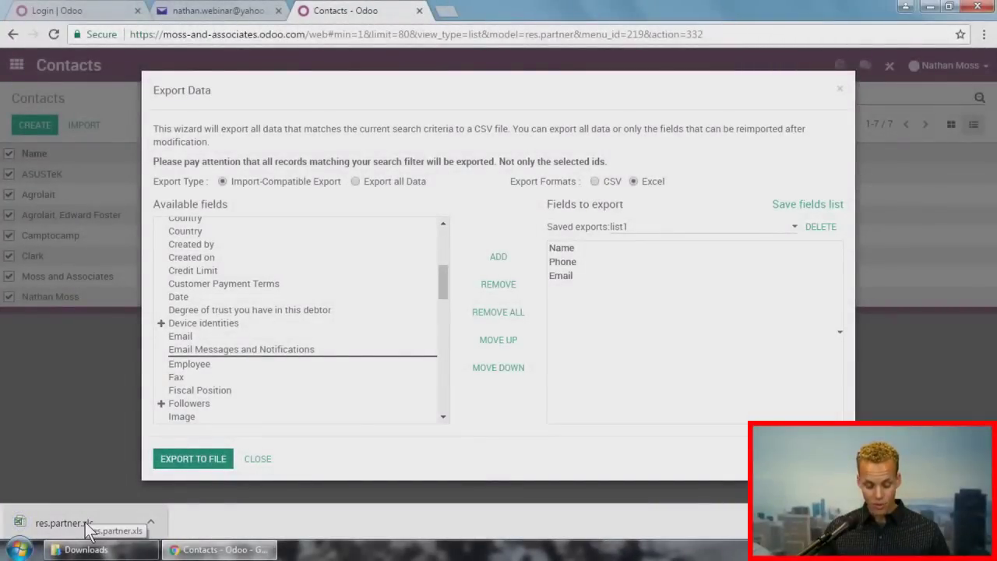
left_click(87, 527)
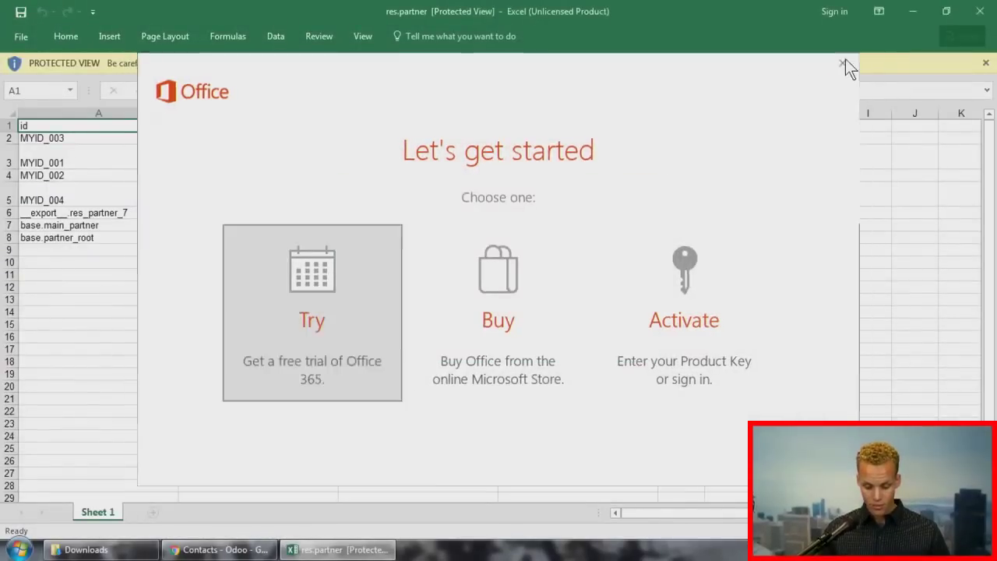
Step: Dismiss the Office prompt, review the id, name, phone and email columns, and close Excel
left_click(847, 62)
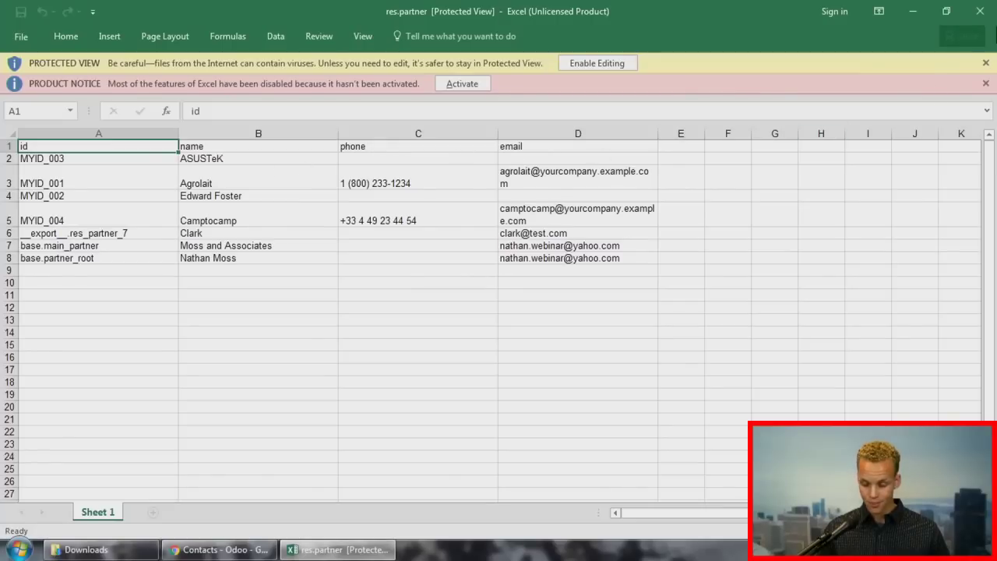
left_click(971, 12)
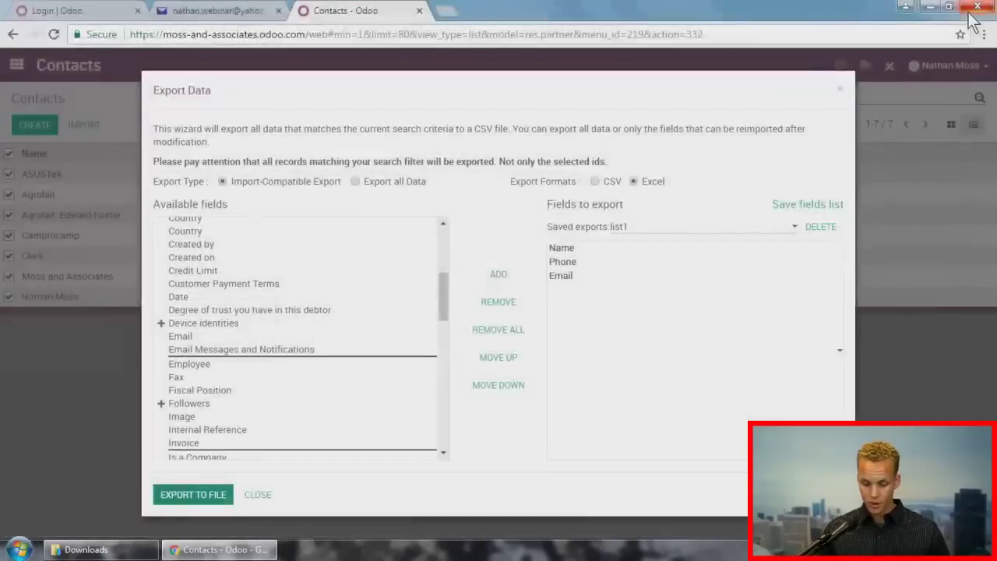
Step: Close the Export Data dialog and open the ASUSTeK contact showing its Taipei 106 address
left_click(840, 91)
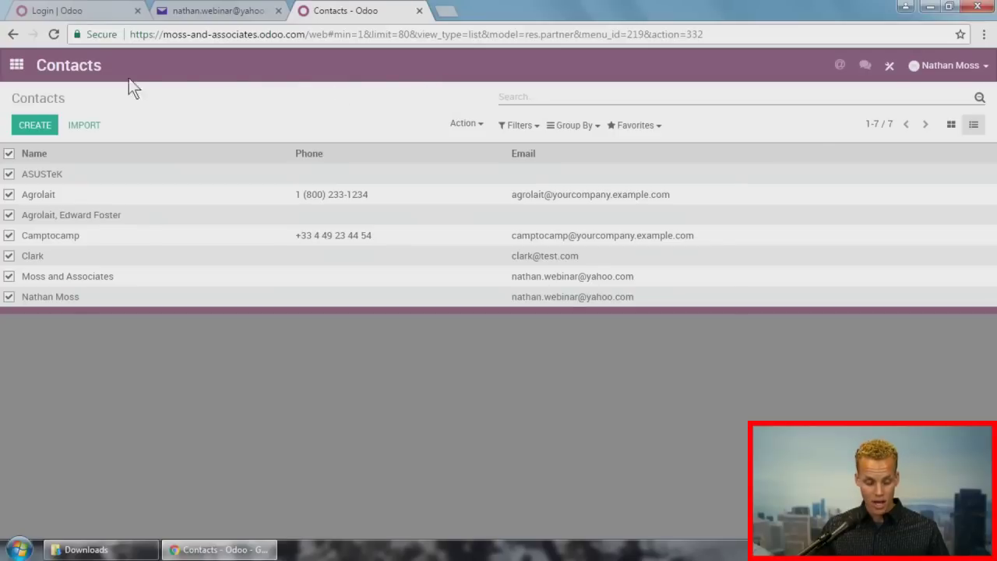
left_click(110, 173)
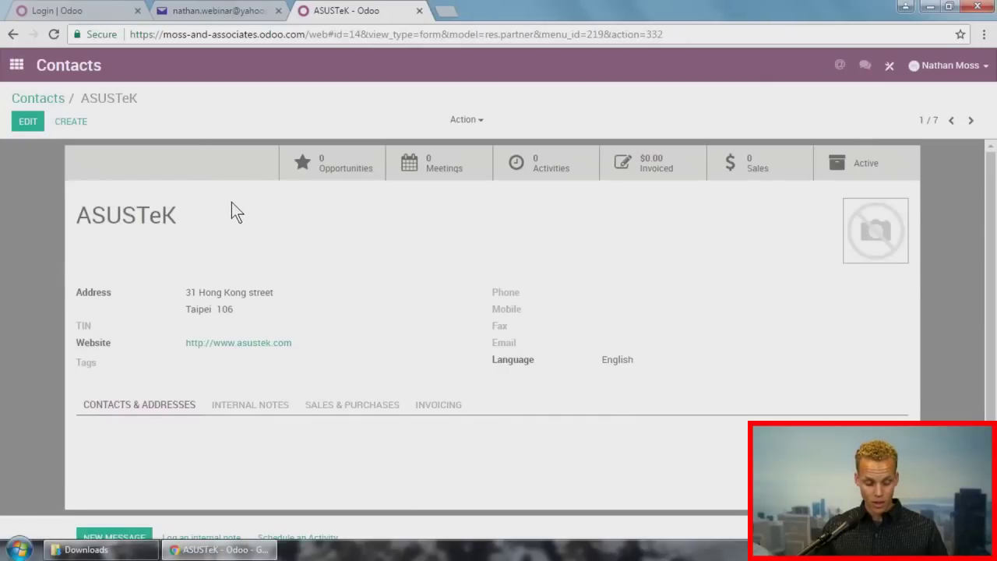
scroll(261, 260, "down", 1)
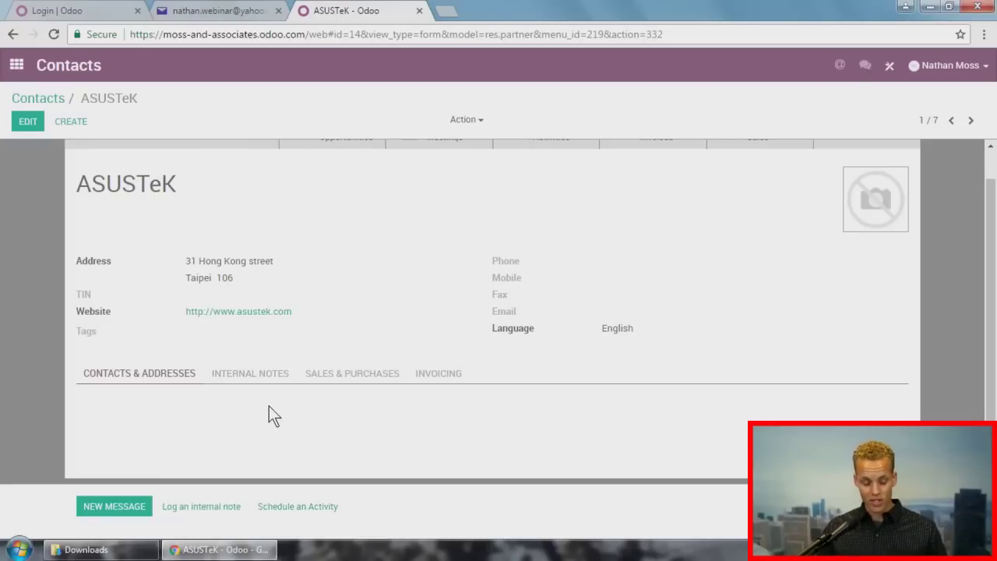
Step: Log an internal note on ASUSTeK tagging a contact with "Hey check this out.", then begin a new message
left_click(227, 507)
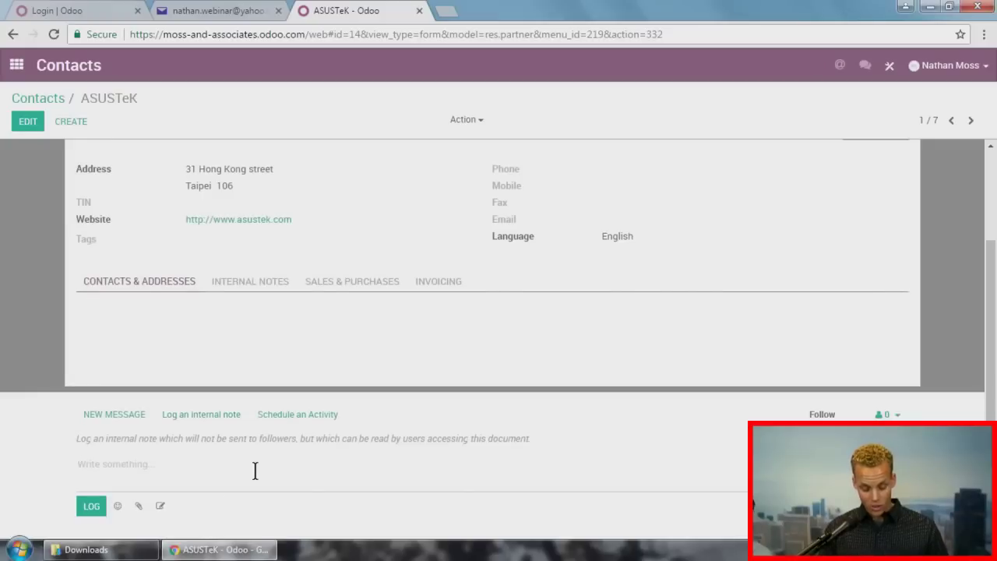
type("@")
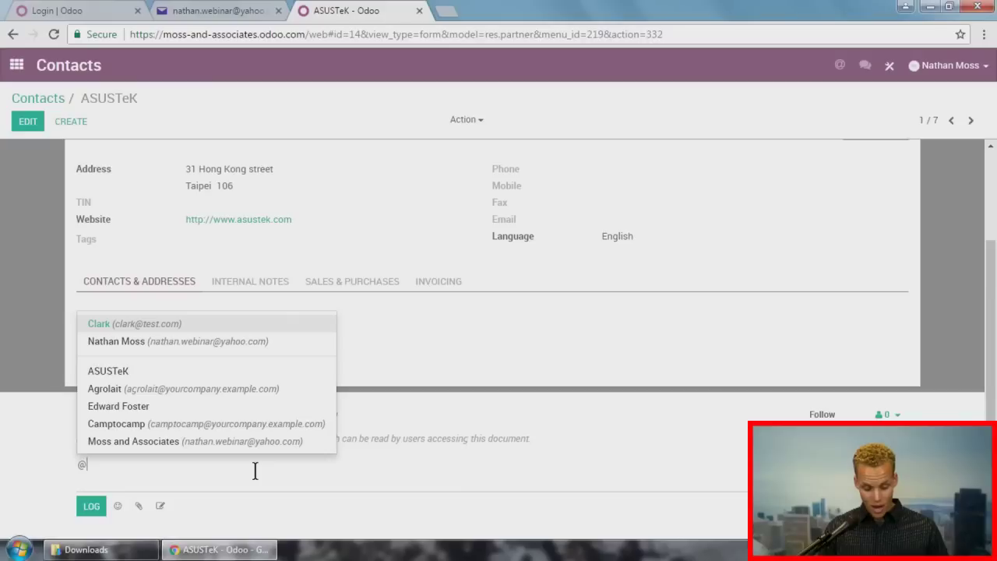
type("clark")
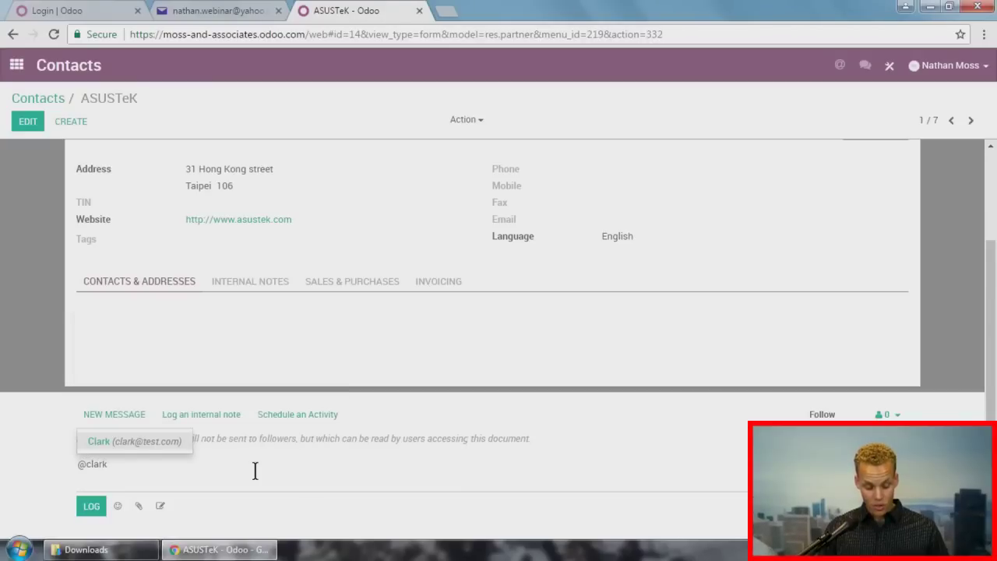
key("Return")
type("H")
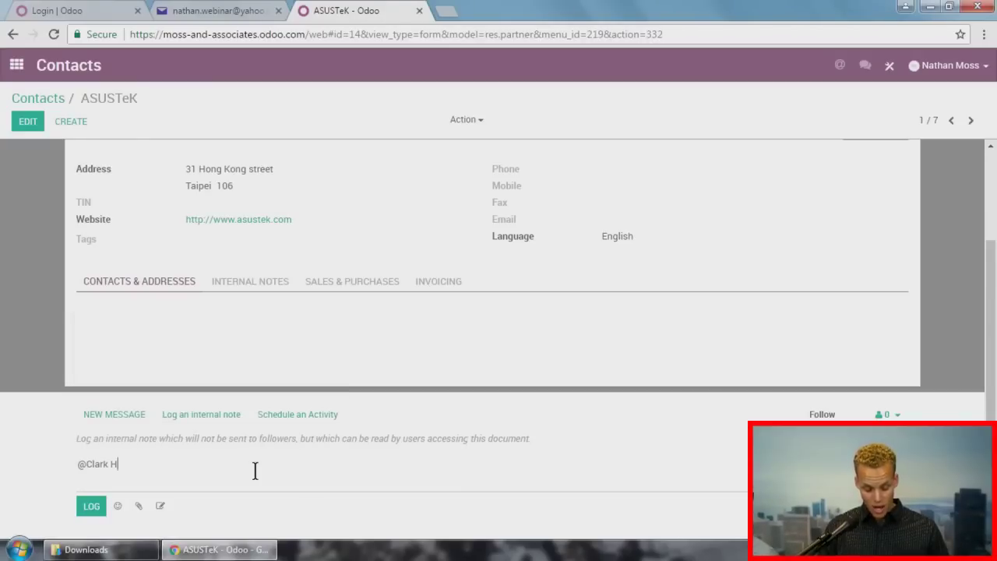
type("ey check this out.")
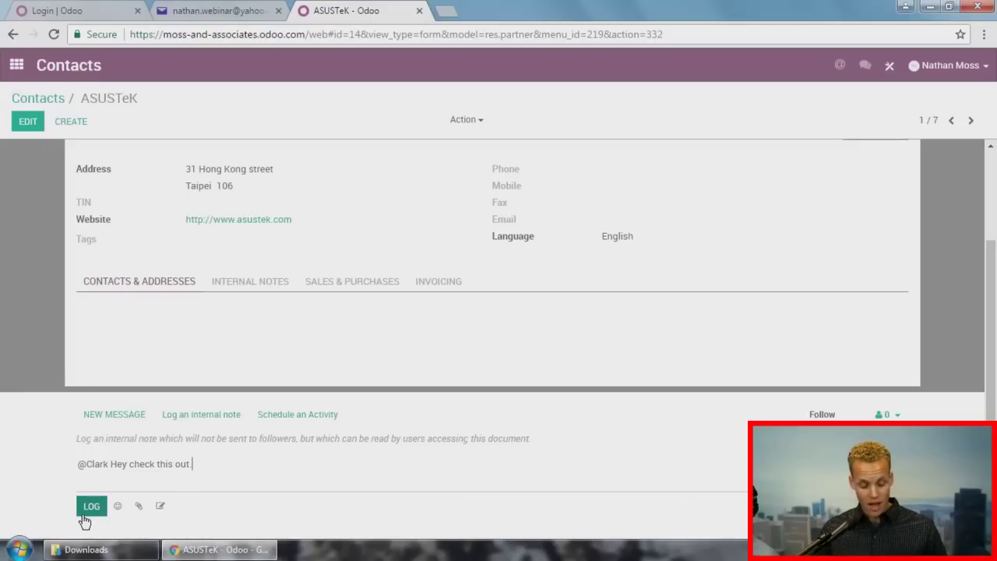
key("ctrl+Return")
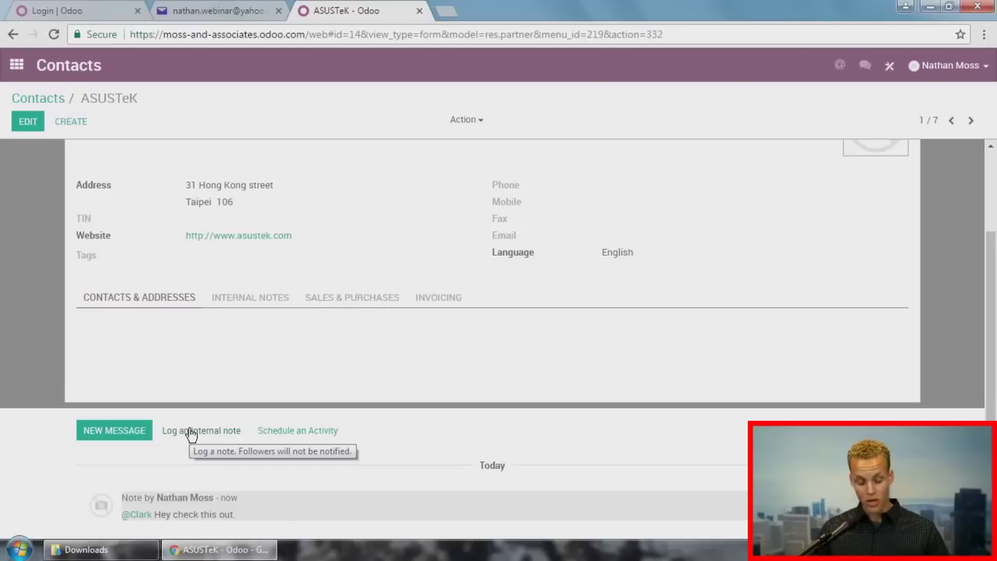
left_click(125, 433)
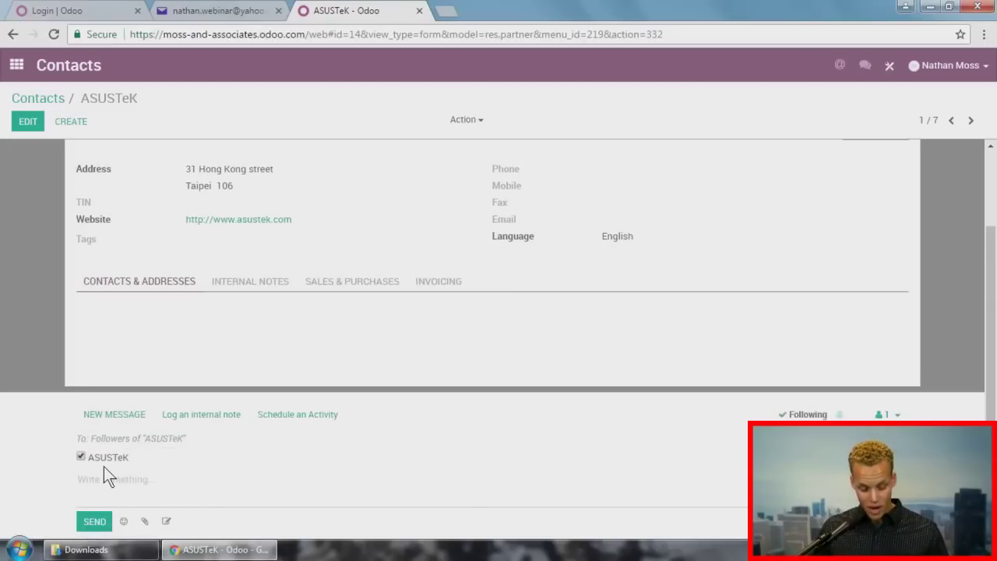
Step: In the full composer, fill in and save ASUSTeK's missing email address
left_click(168, 522)
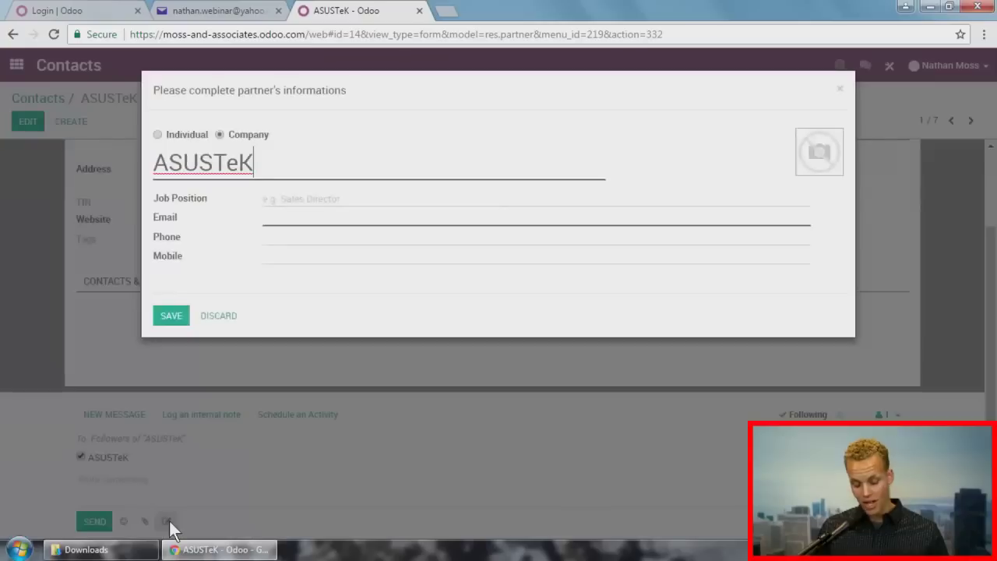
left_click(327, 219)
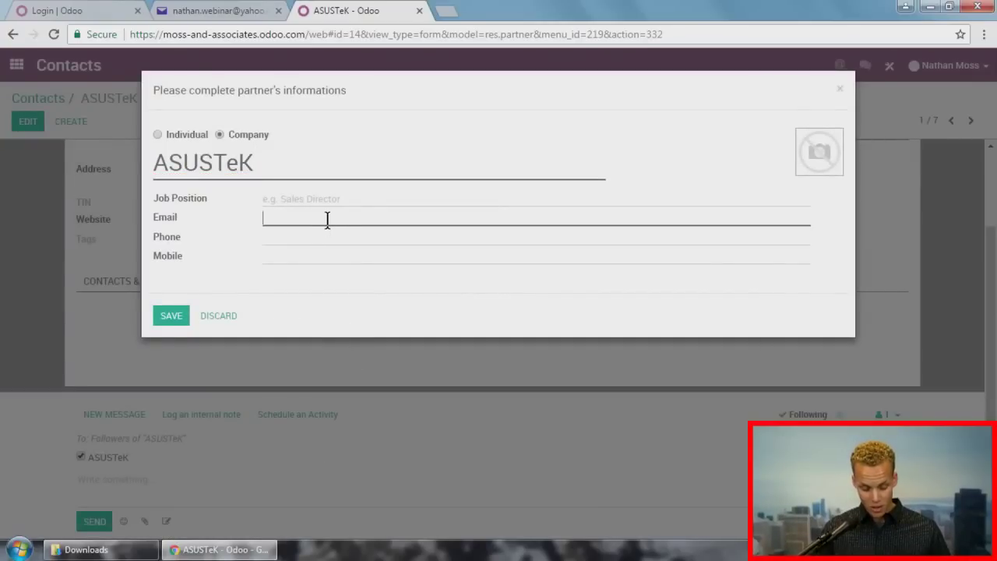
type("asust")
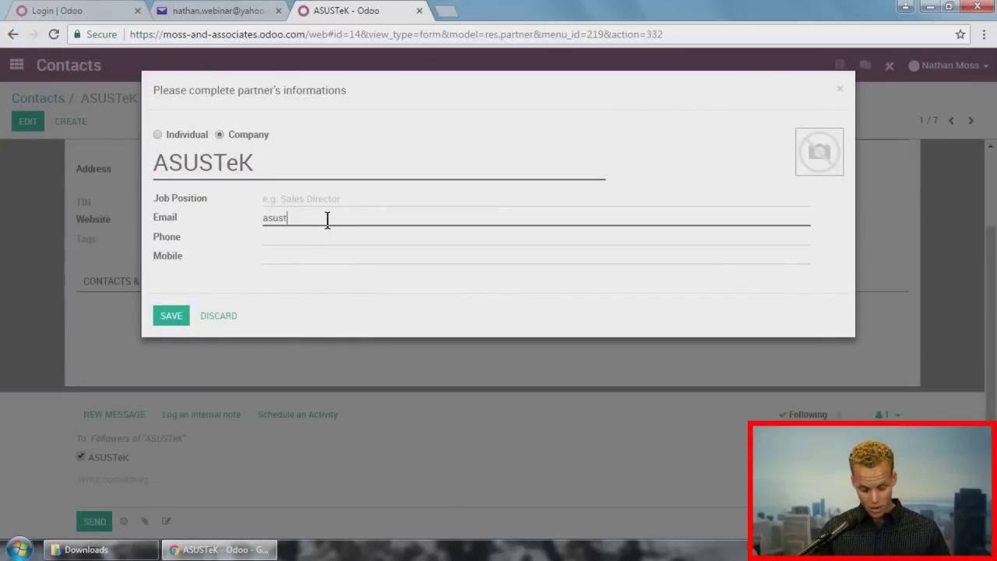
type("ek@test.com")
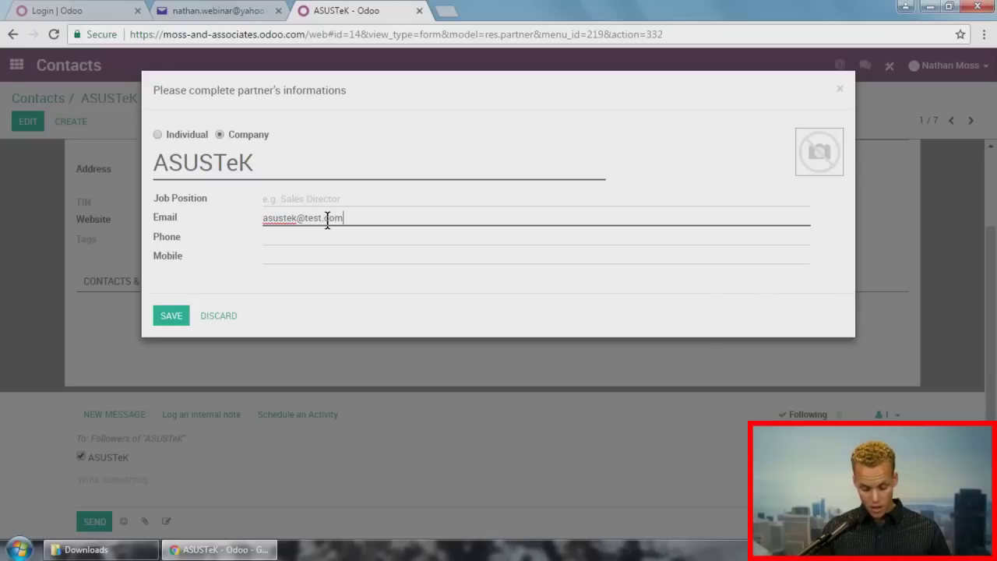
left_click(175, 317)
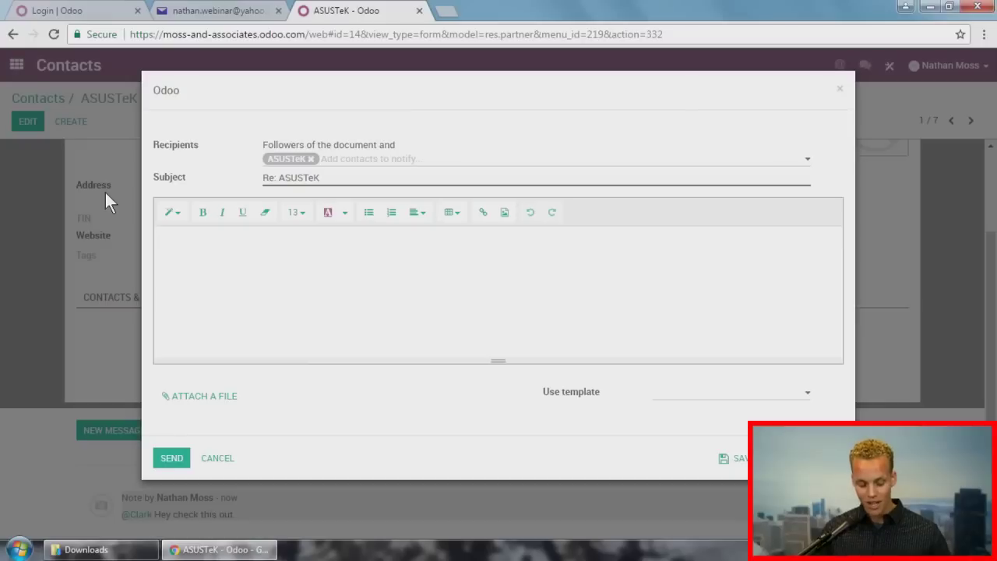
Step: Write the body as three lines: "Hello ____.", "Body text." and "Best,"
type("He")
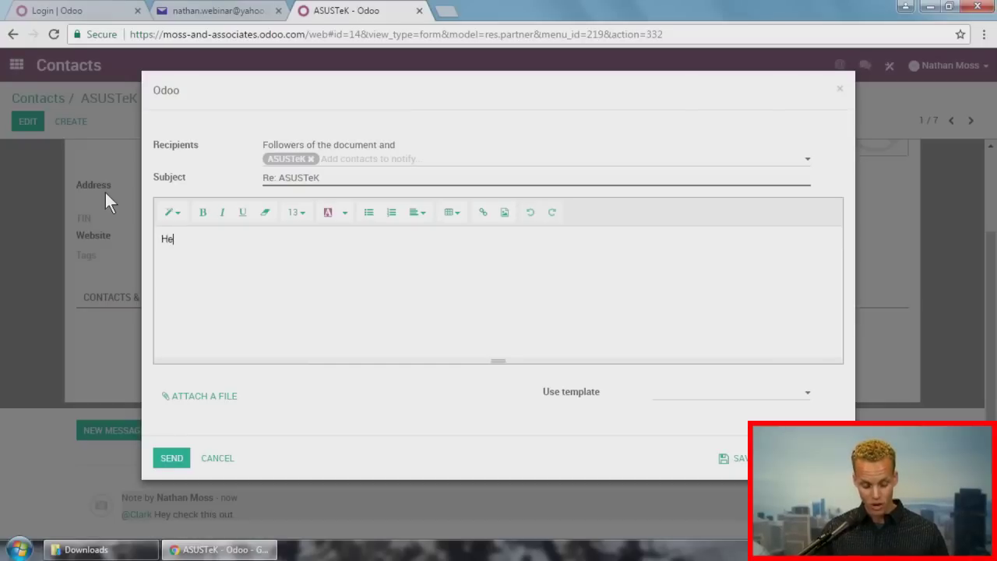
type("llo ____")
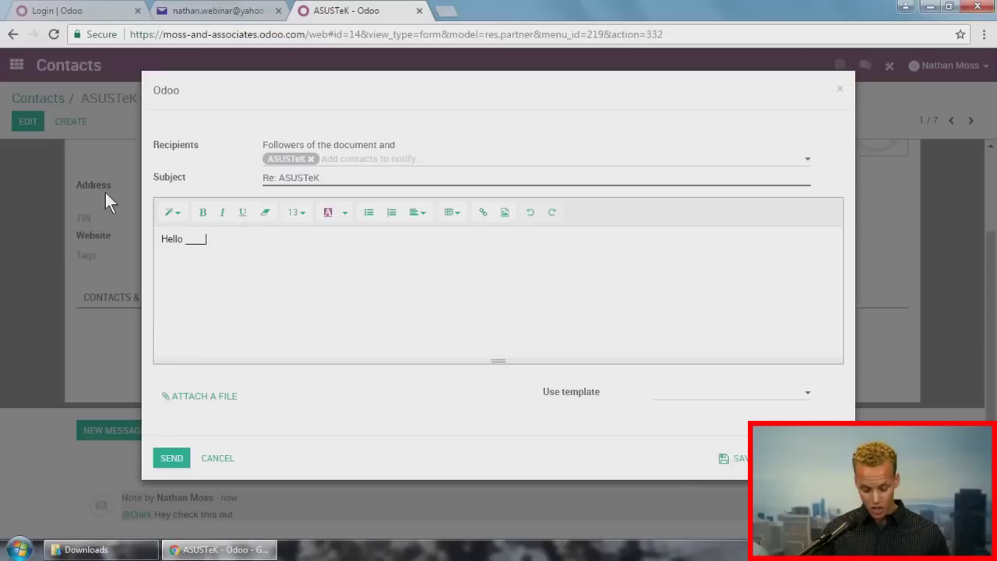
type(".")
key("Return")
type("Body text.")
key("Return")
type("Best,")
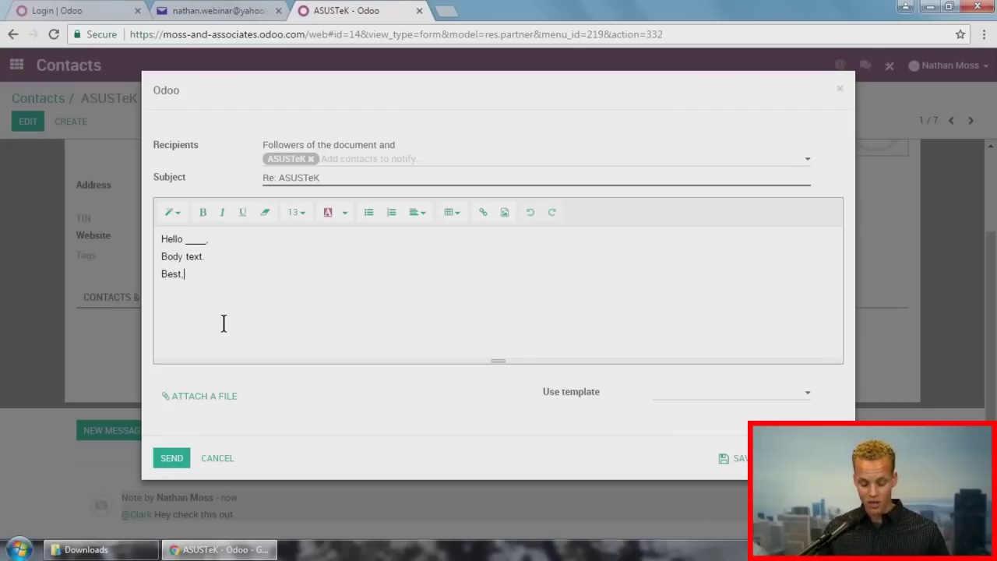
Step: Save the draft as a new template and generate a Company Name placeholder, ${object.company_name}
left_click(731, 458)
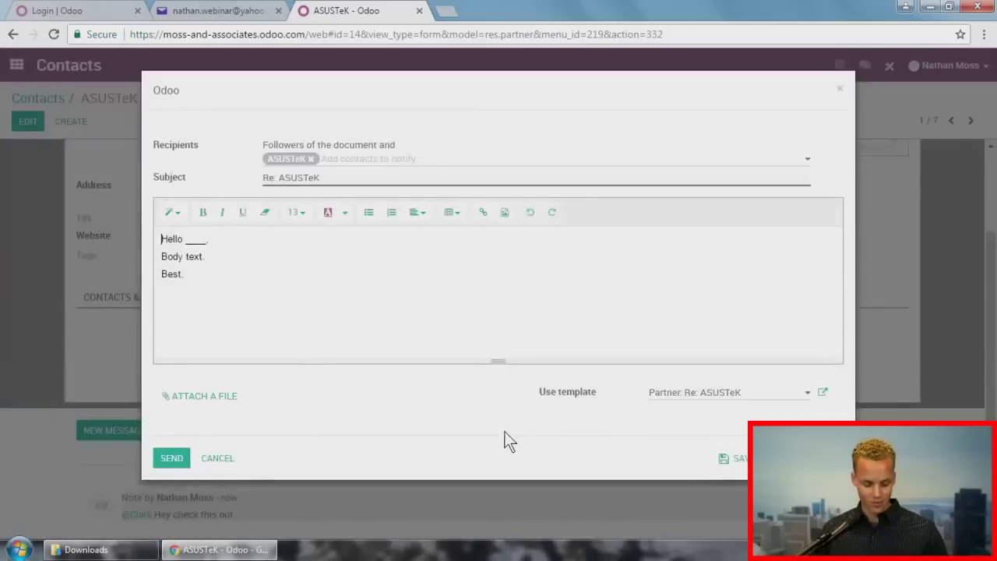
left_click(822, 393)
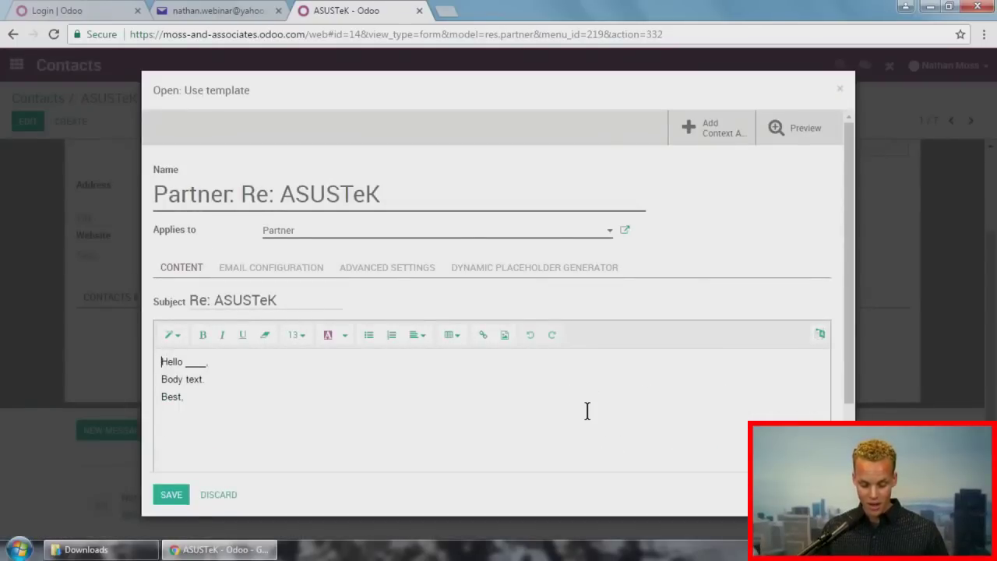
left_click(195, 362)
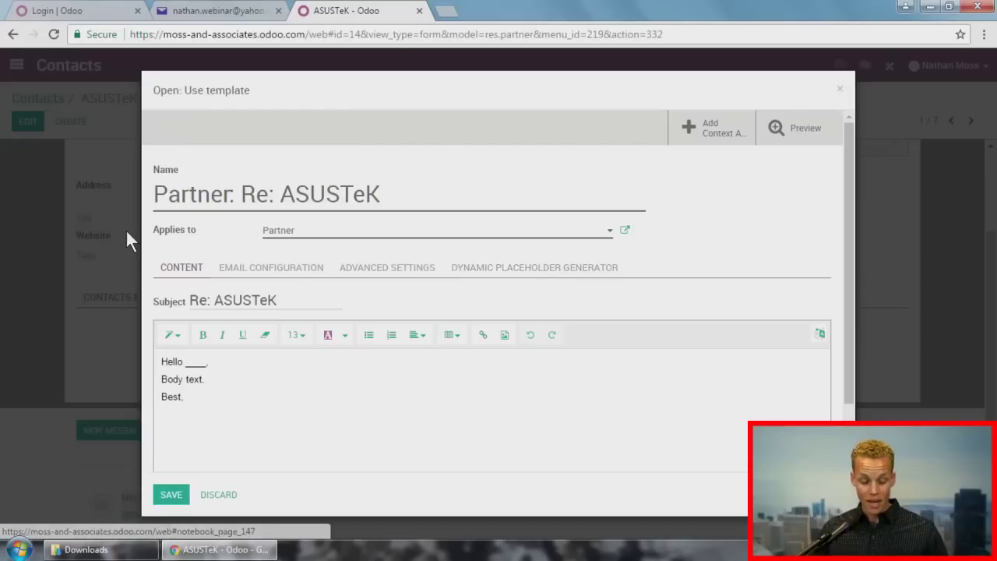
left_click(552, 269)
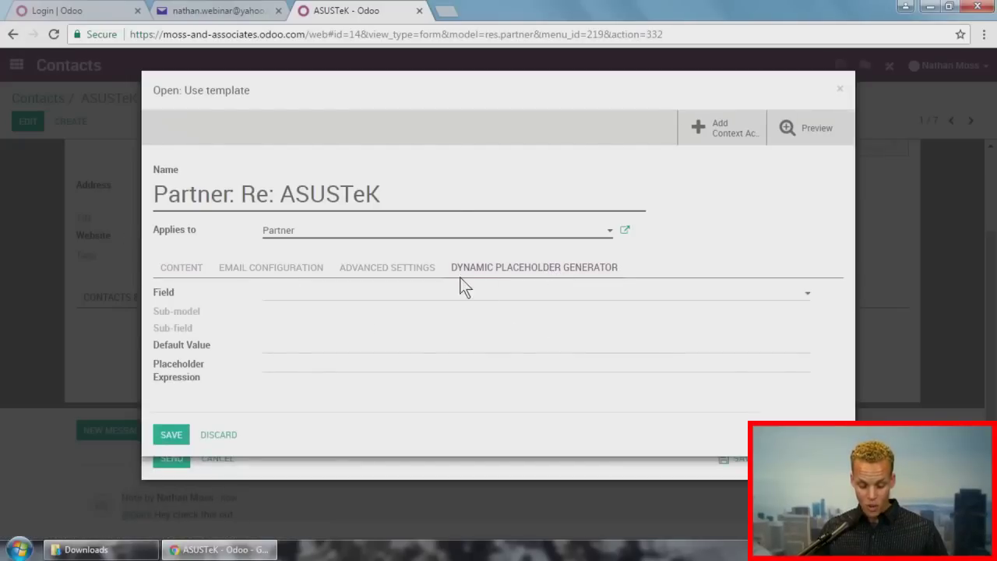
left_click(352, 302)
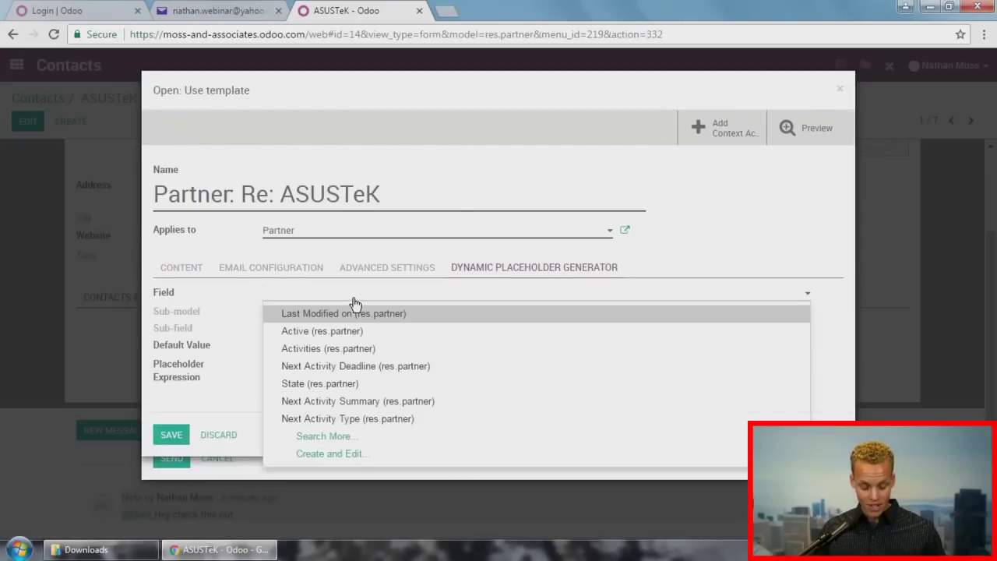
type("partner")
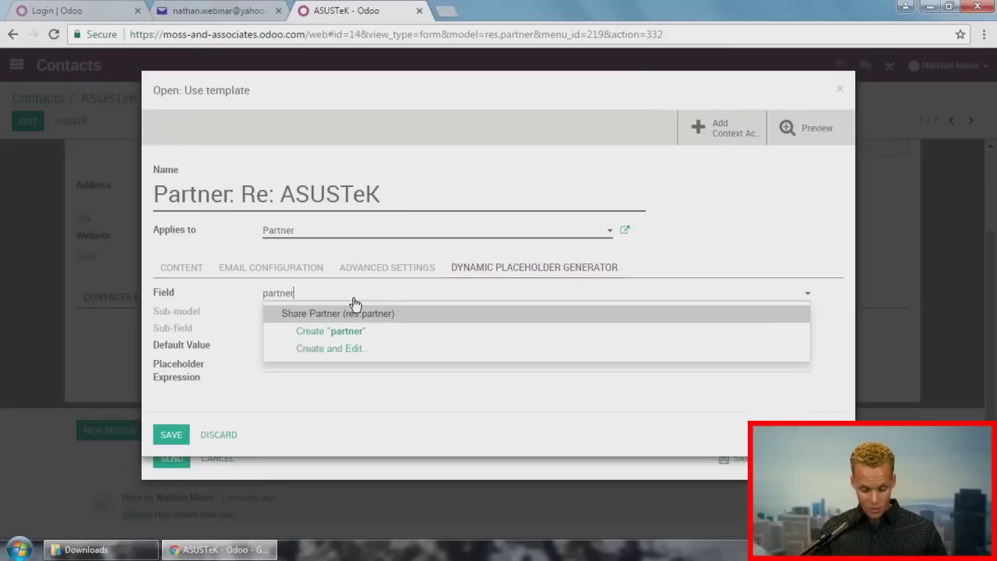
key("BackSpace")
key("BackSpace")
key("BackSpace")
key("BackSpace")
key("BackSpace")
key("BackSpace")
key("BackSpace")
type("con")
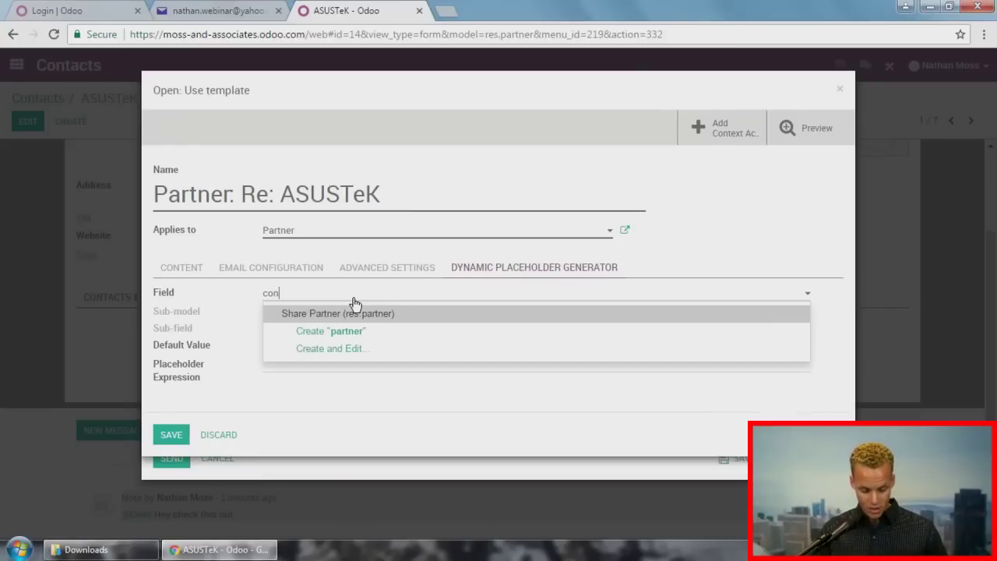
type("ta")
key("BackSpace")
key("BackSpace")
key("BackSpace")
key("BackSpace")
key("BackSpace")
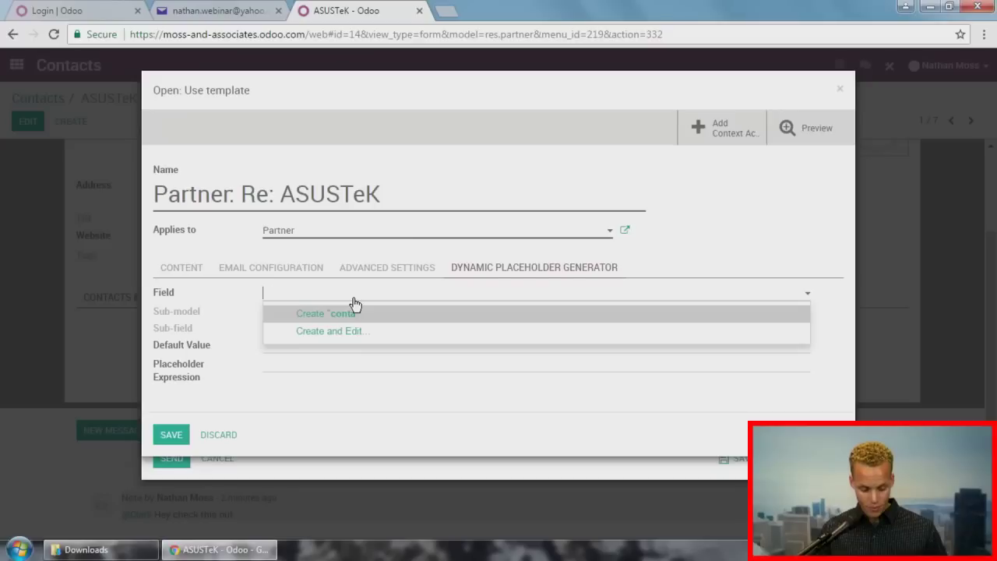
type("name")
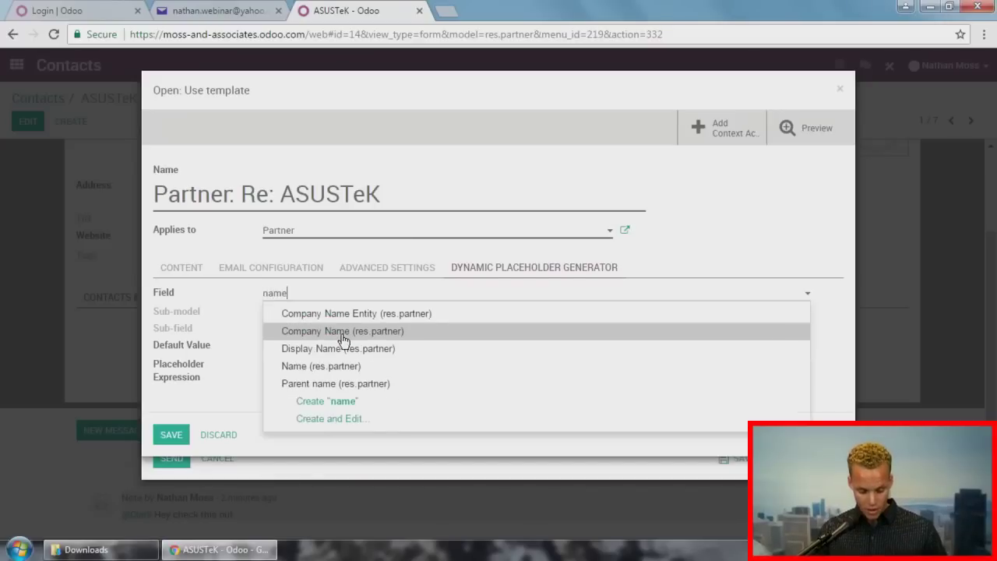
left_click(326, 337)
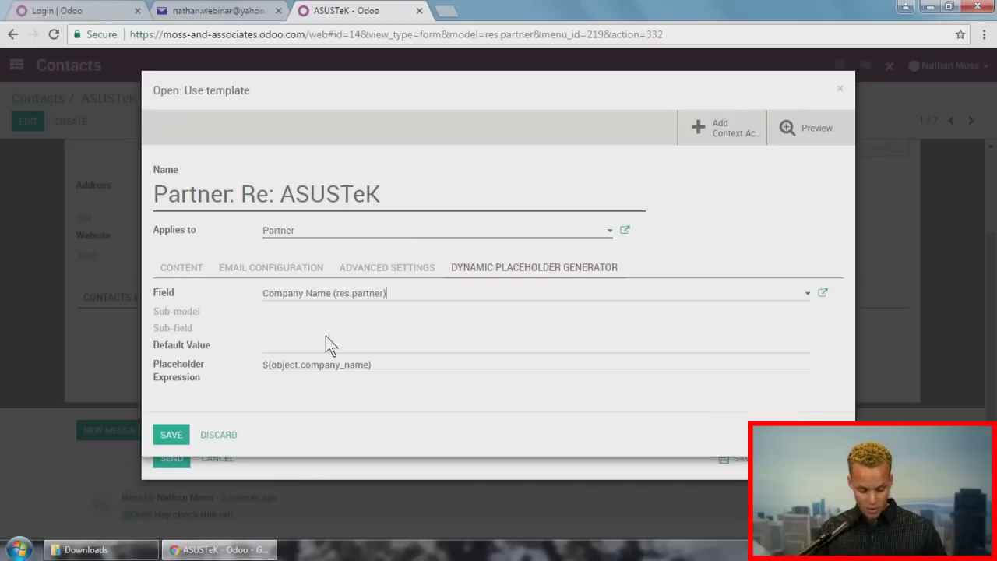
left_click_drag(382, 365, 262, 369)
key("ctrl+c")
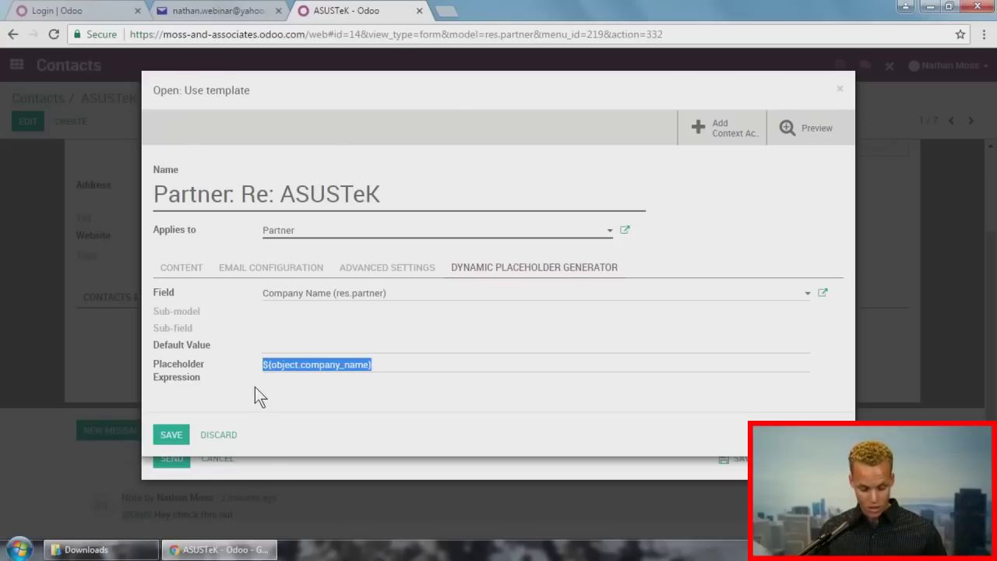
Step: Put the placeholder after Hello and set subject "Moss and Associates for ${object.company_name}"
left_click(184, 273)
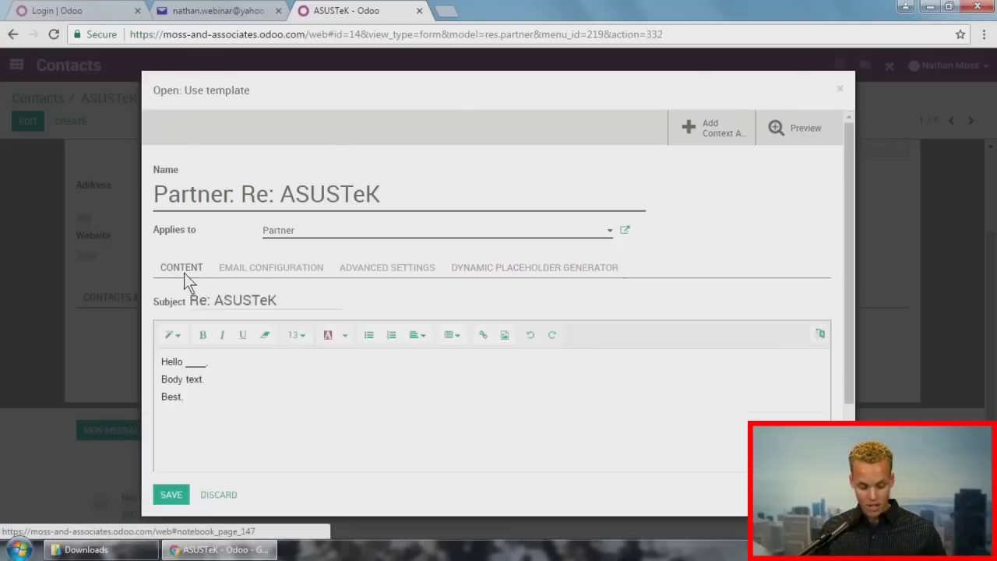
double_click(195, 360)
key("ctrl+v")
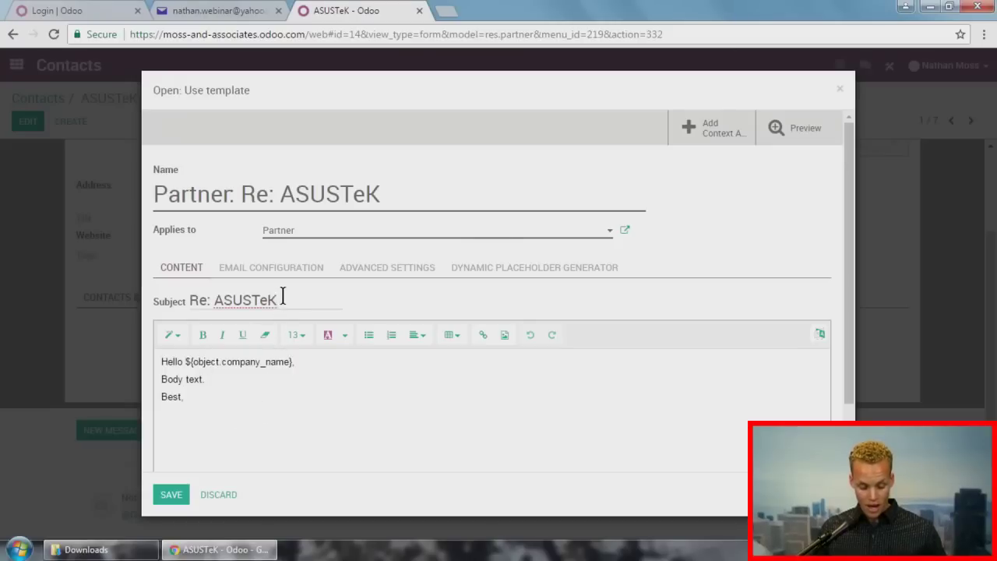
left_click_drag(282, 294, 126, 293)
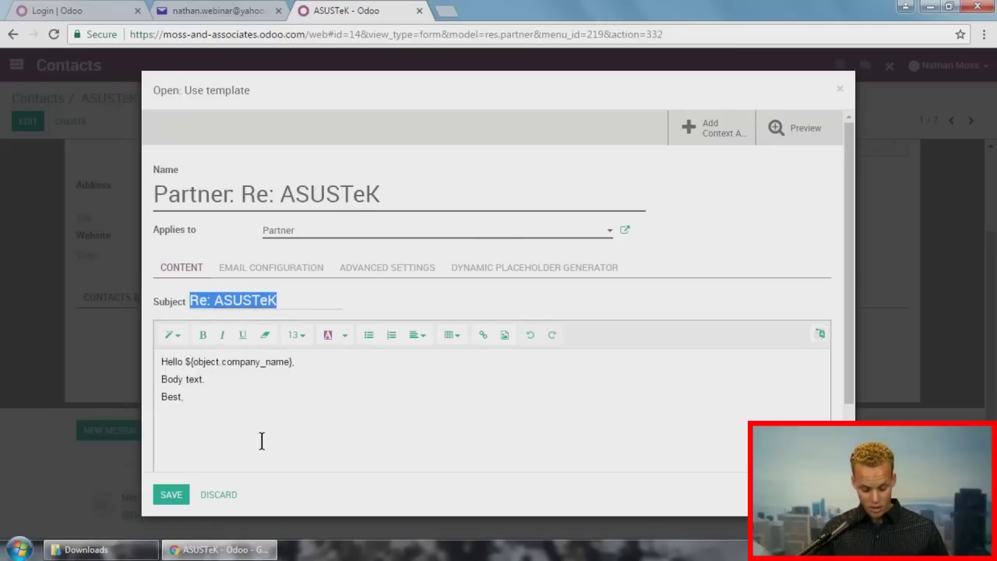
type("Moss and ")
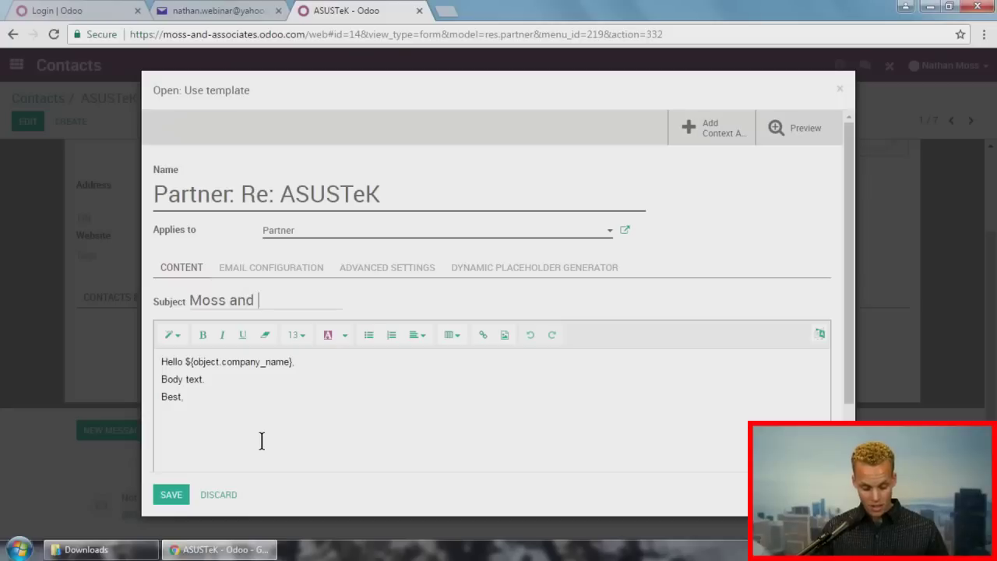
type("Associate")
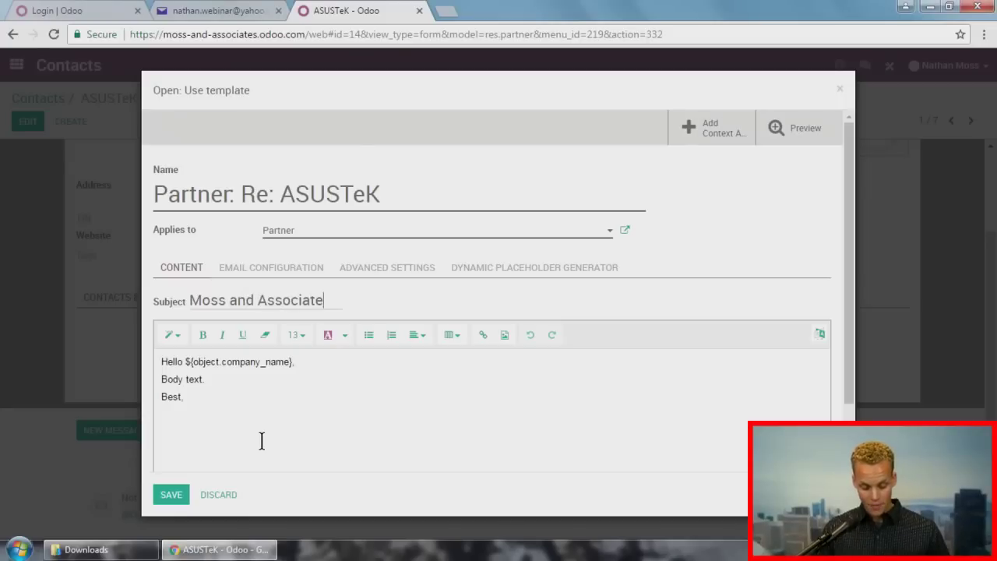
type("s for")
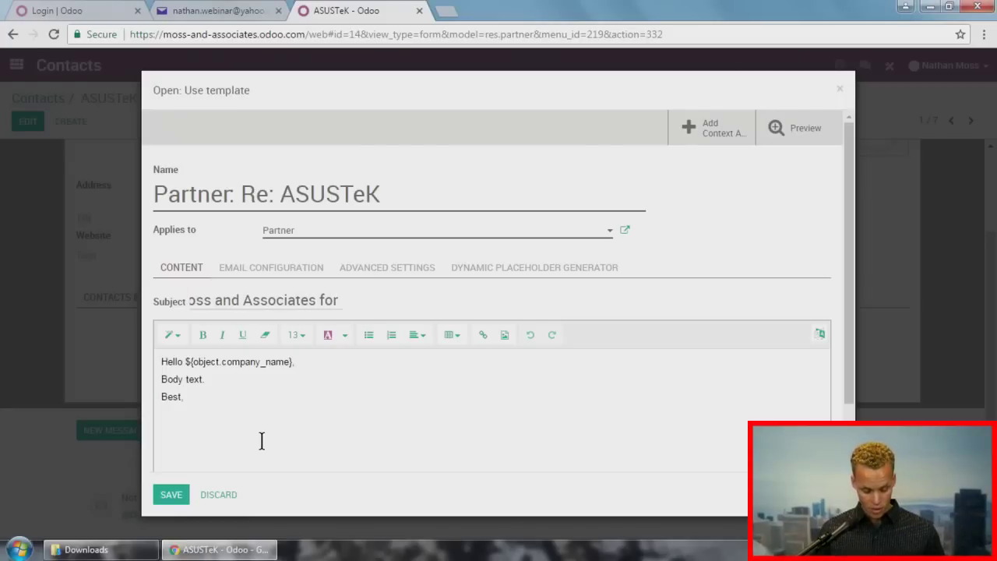
key("ctrl+v")
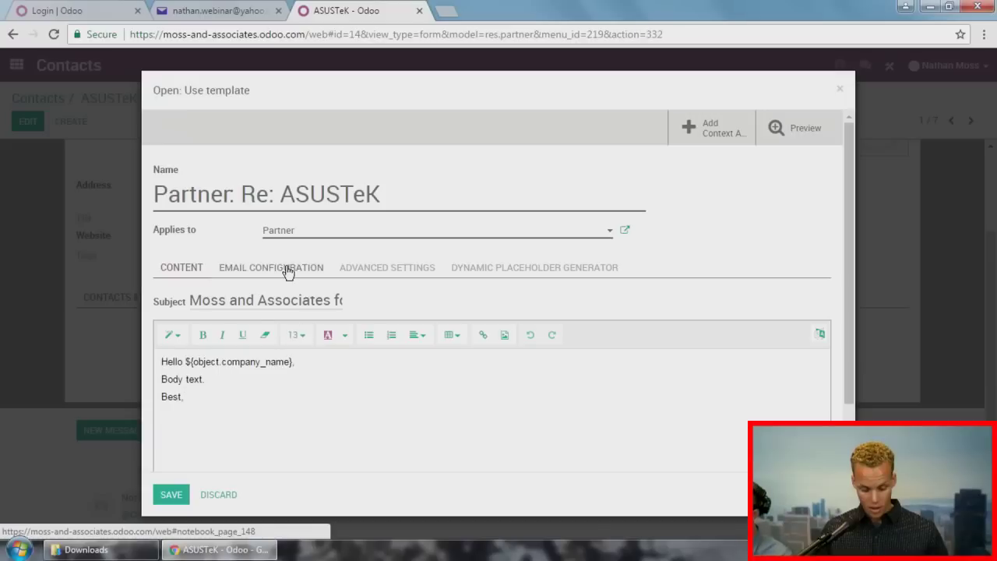
Step: Enable Author Signature in the template's email configuration
left_click(285, 268)
left_click(268, 408)
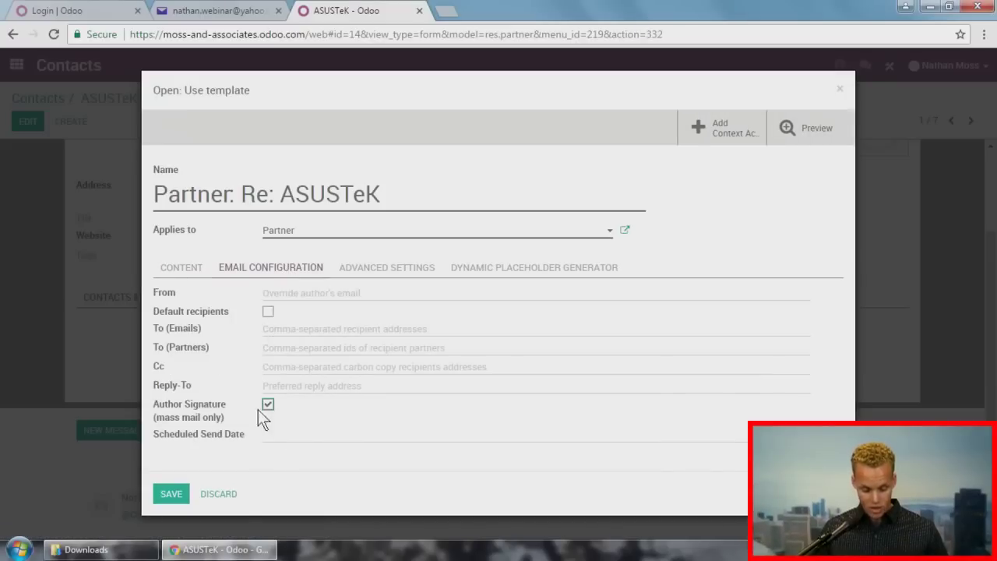
left_click(197, 269)
Step: Save the template, apply Partner: Re: ASUSTeK to the message, and send it
left_click(171, 495)
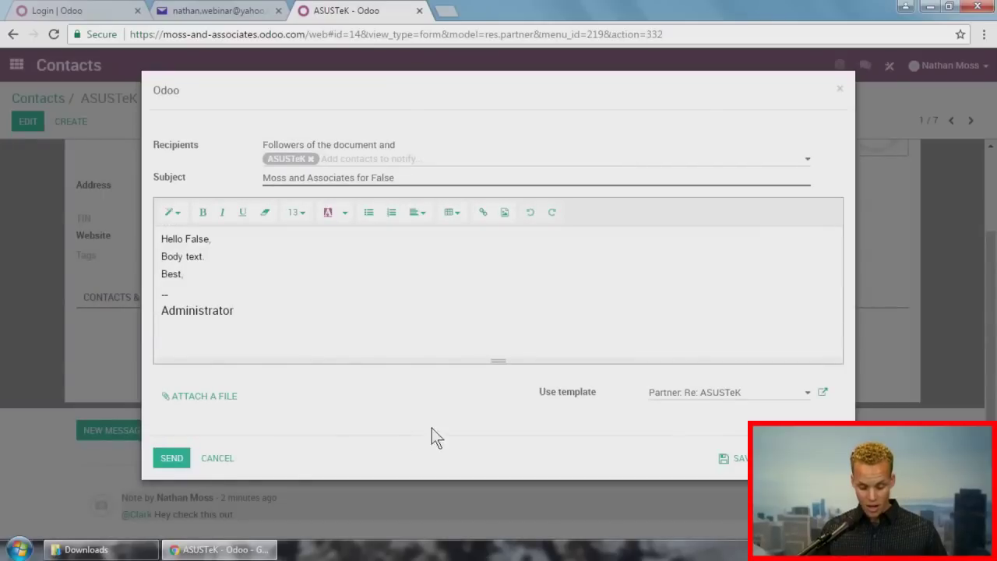
left_click(748, 395)
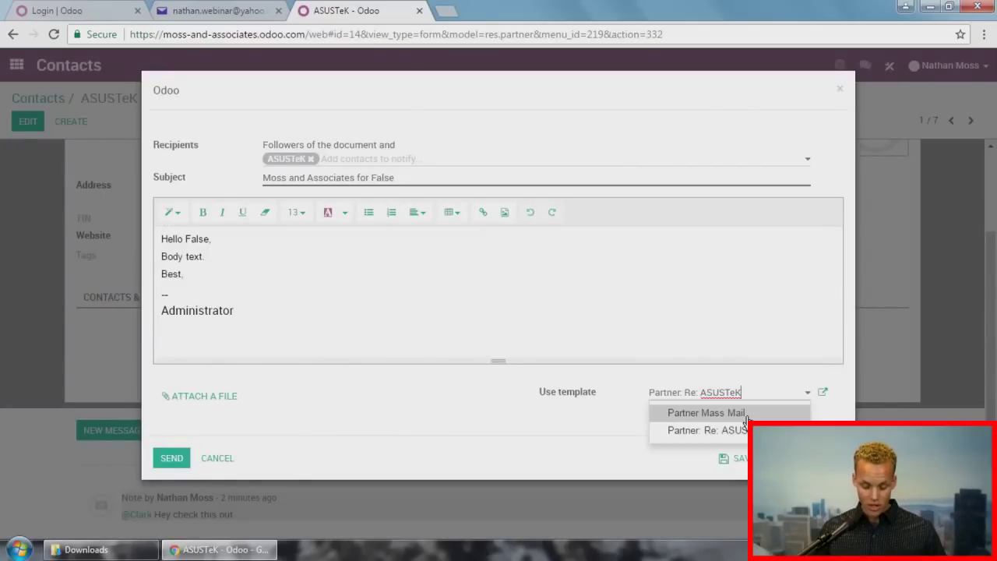
left_click(744, 430)
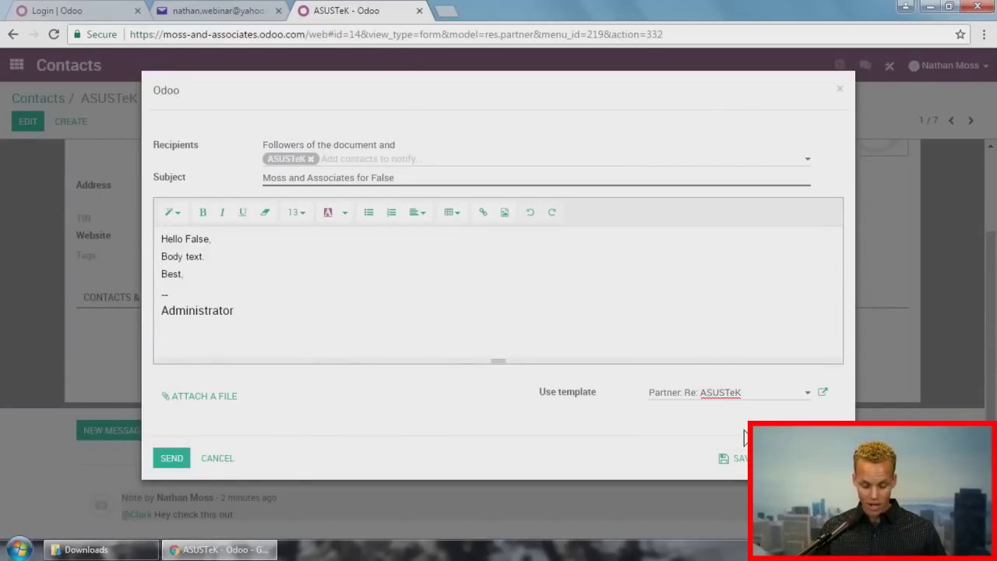
double_click(198, 238)
left_click(185, 239)
left_click_drag(187, 238, 219, 237)
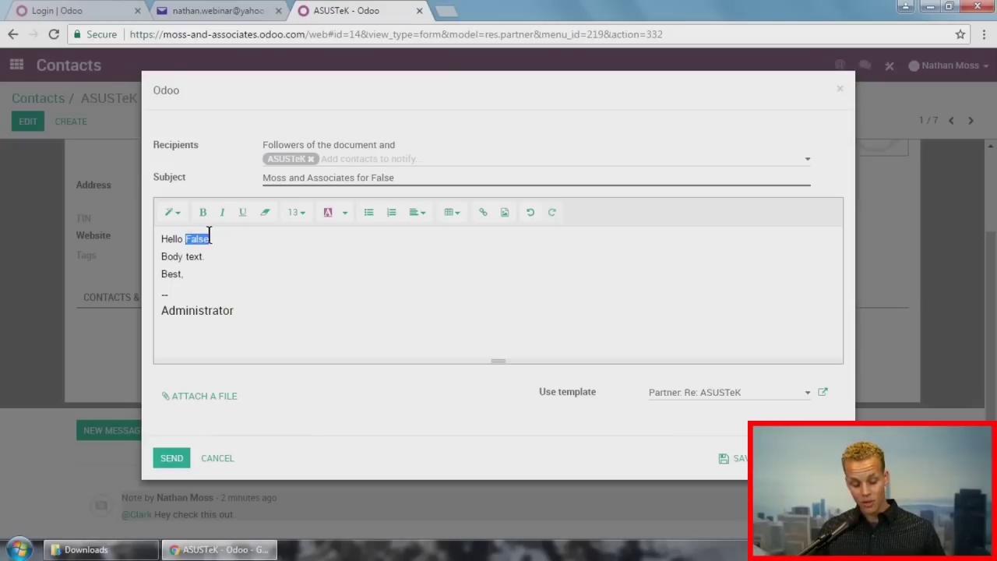
left_click(169, 458)
scroll(68, 327, "down", 2)
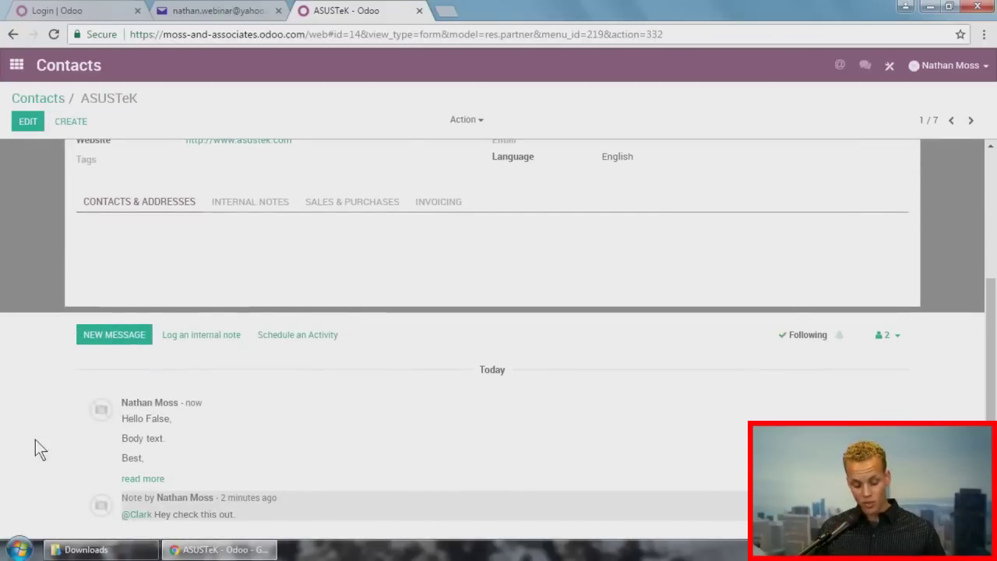
Step: Compose another message with the Partner: Re: ASUSTeK template and send it
left_click(129, 343)
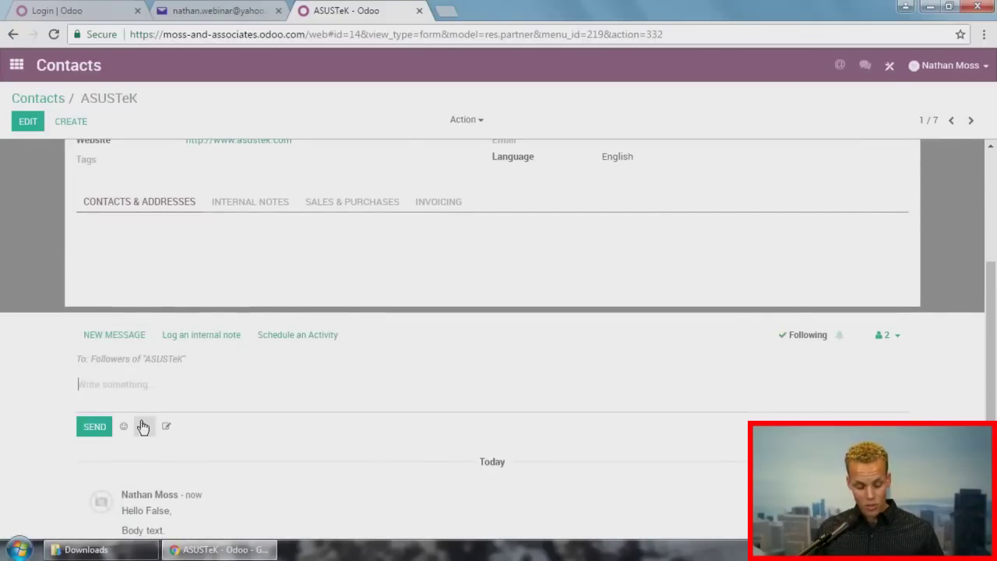
left_click(169, 426)
left_click(727, 394)
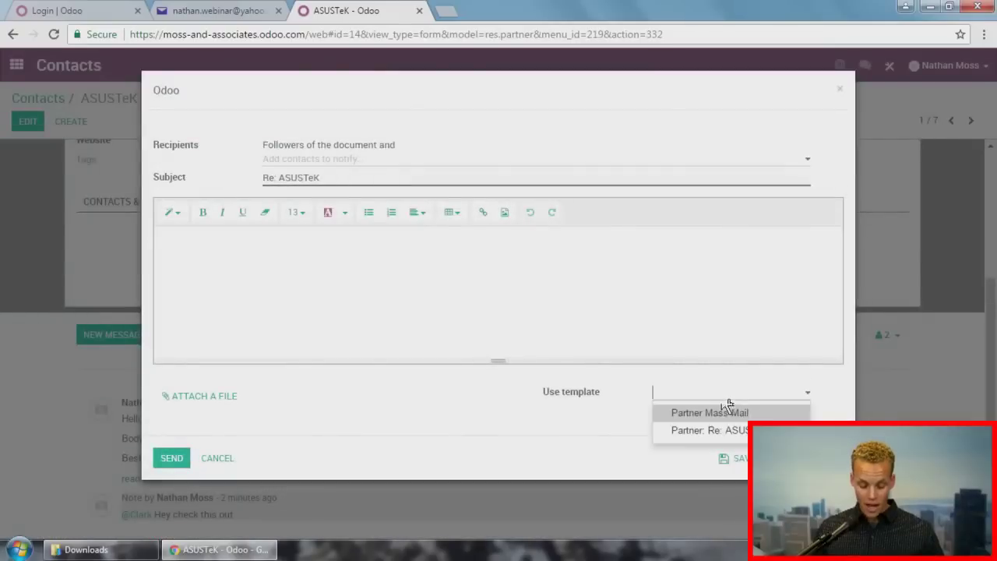
left_click(728, 429)
left_click(172, 457)
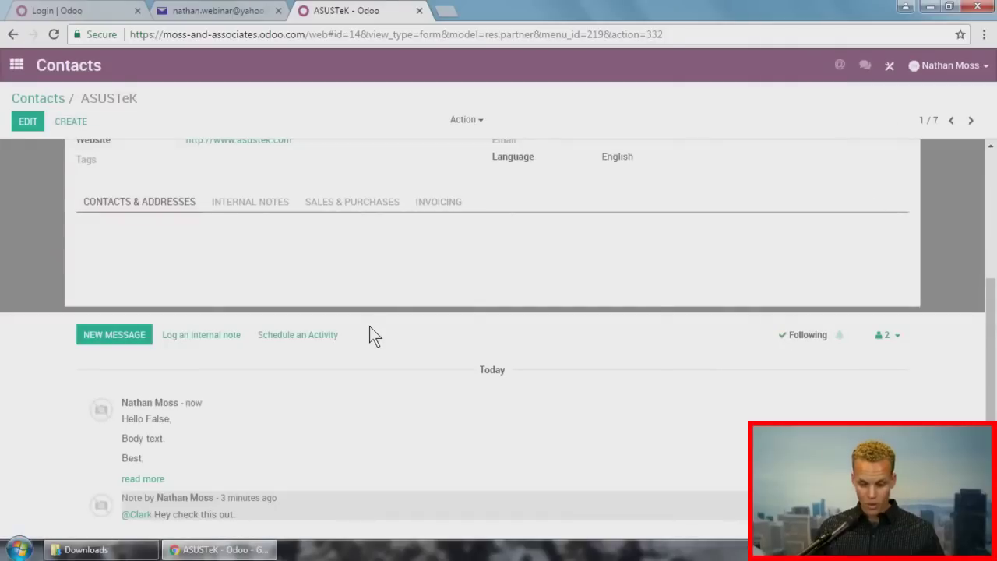
Step: Schedule an Email activity on ASUSTeK due 06/09/2017, then go back to the Contacts list
left_click(306, 337)
left_click(361, 160)
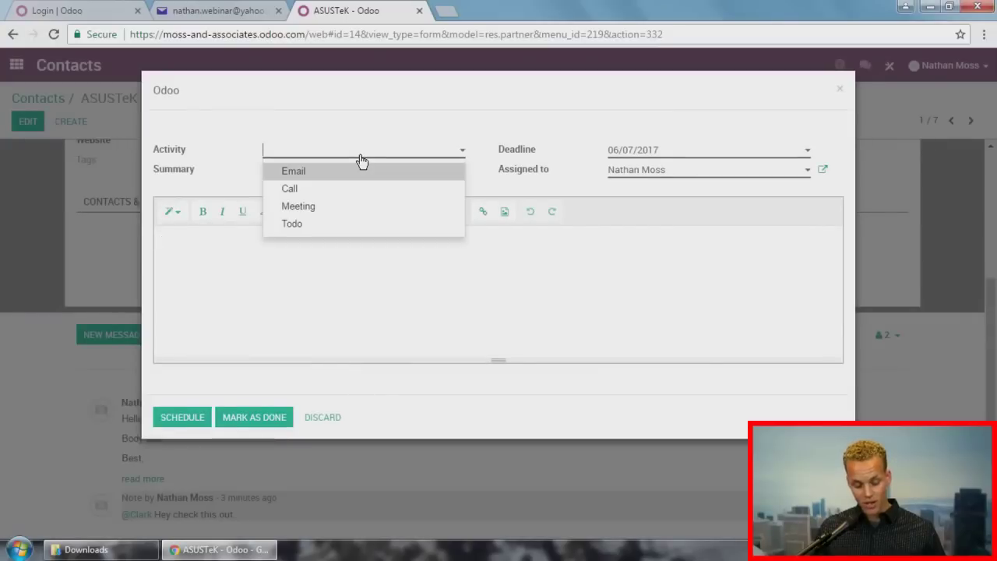
left_click(358, 171)
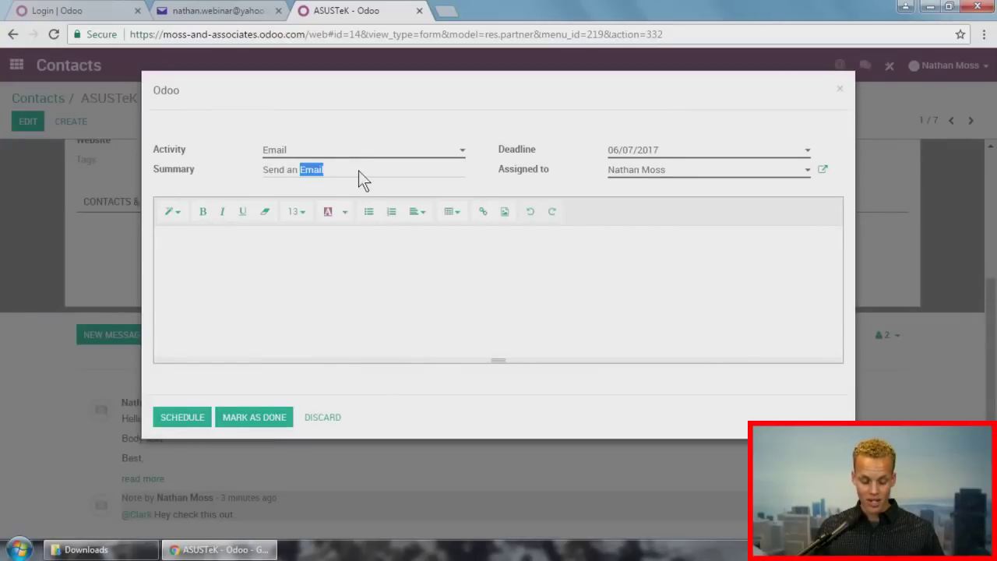
left_click(672, 152)
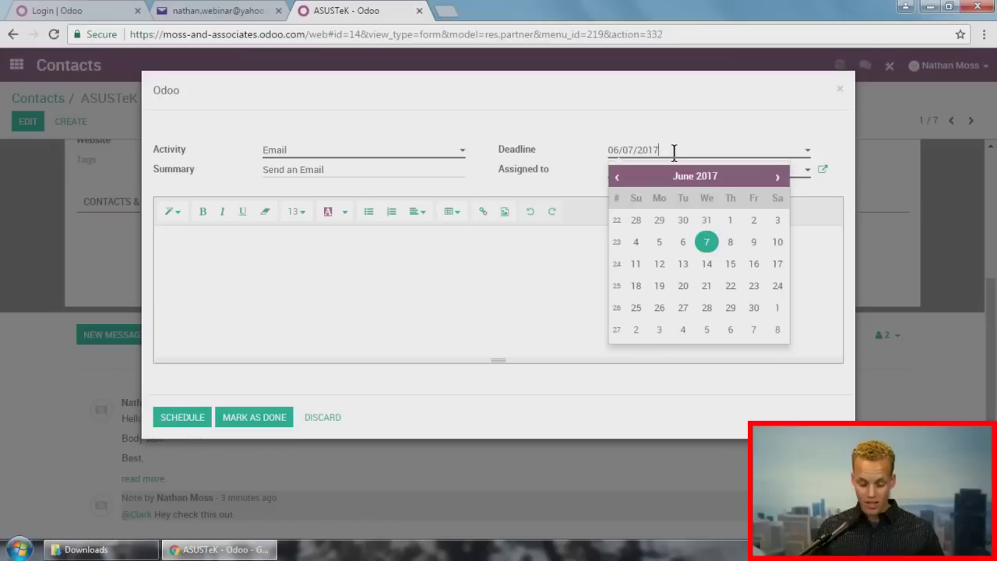
left_click(753, 243)
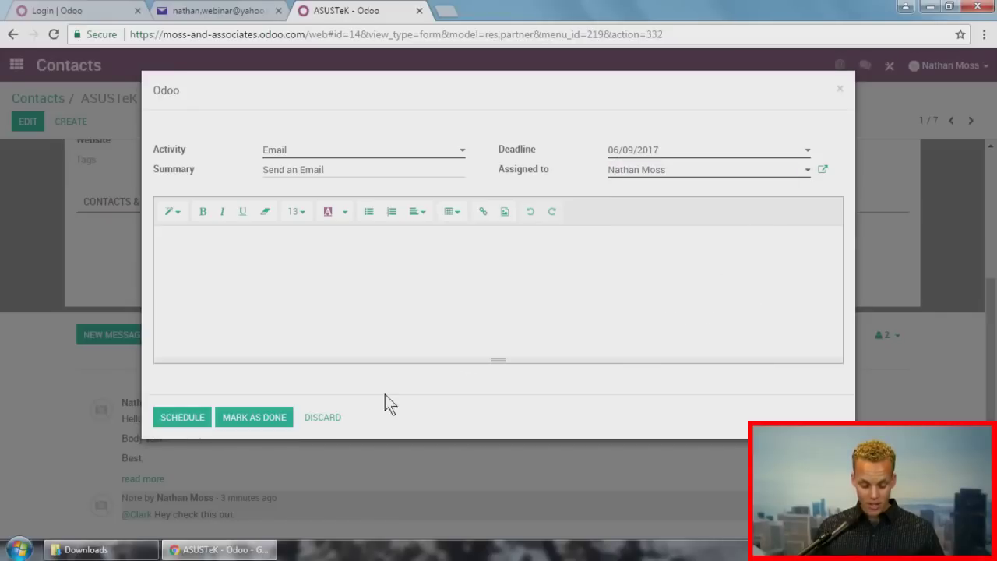
left_click(187, 417)
left_click(42, 99)
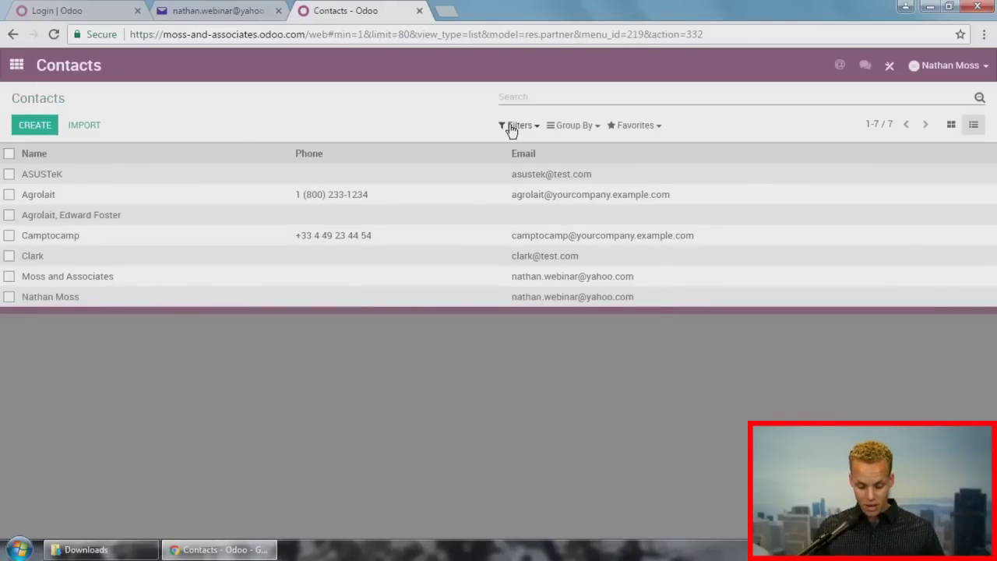
Step: Try and clear the My, Upcoming, Today and Overdue Activities filters, then return home
left_click(510, 127)
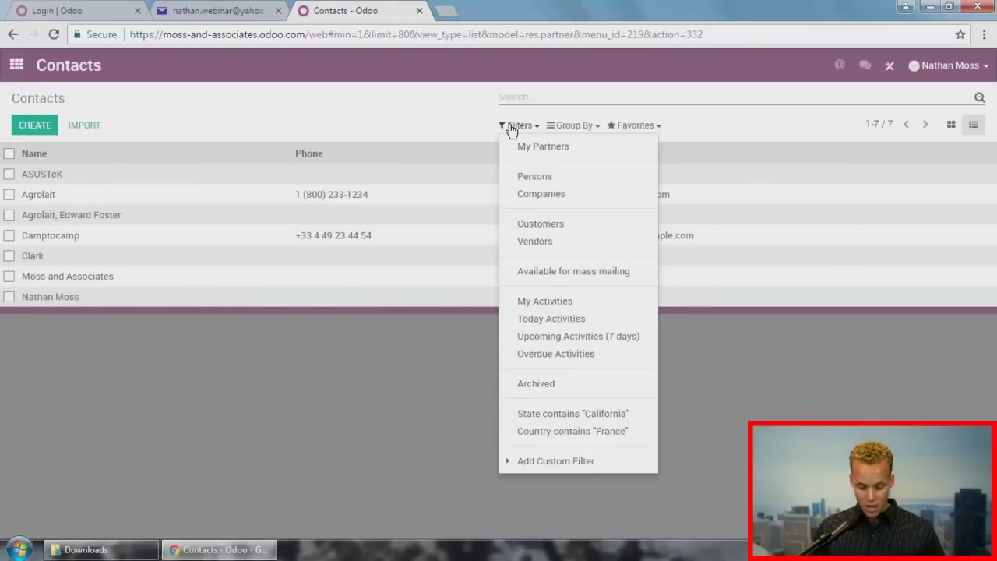
left_click(535, 306)
left_click(534, 305)
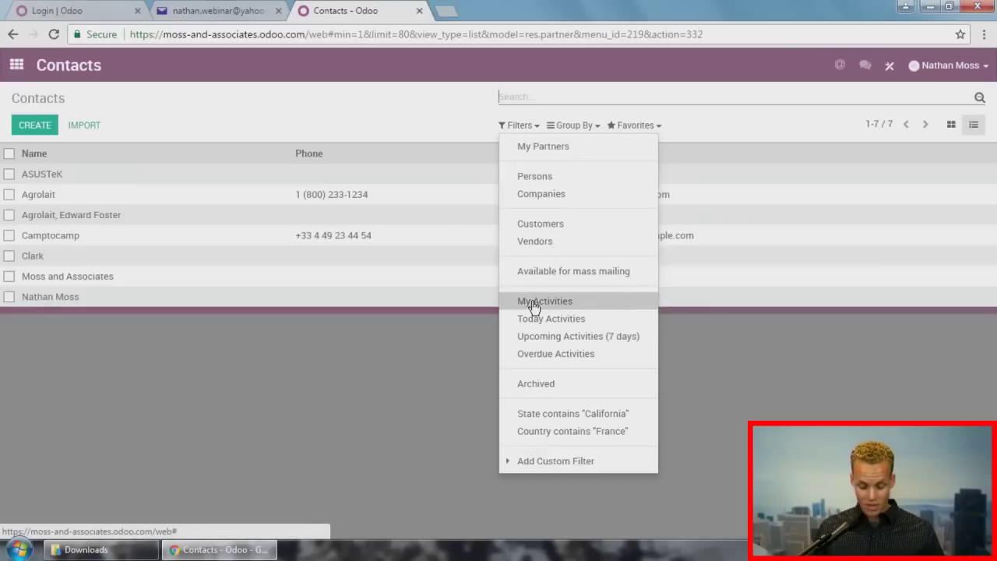
left_click(536, 341)
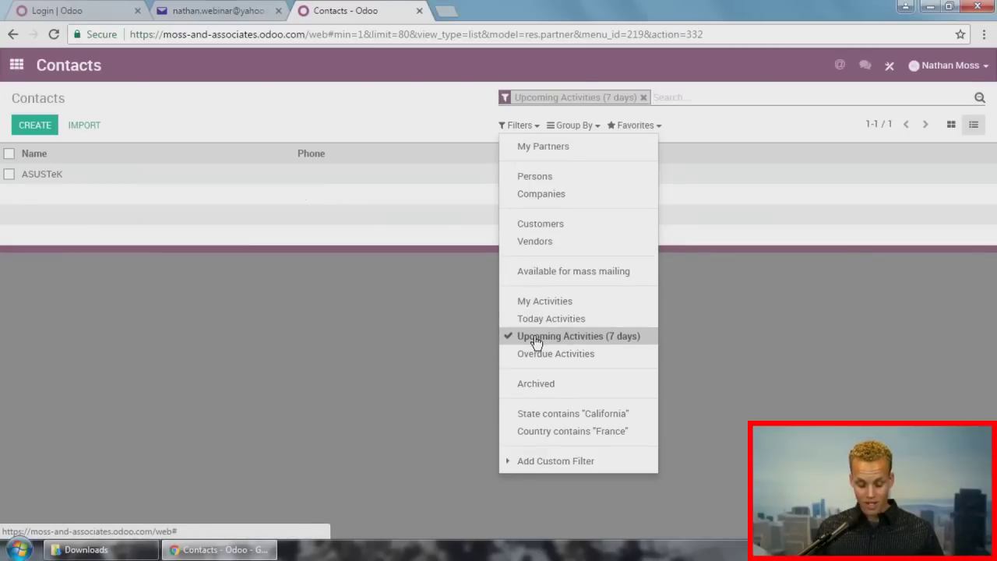
left_click(537, 342)
left_click(540, 320)
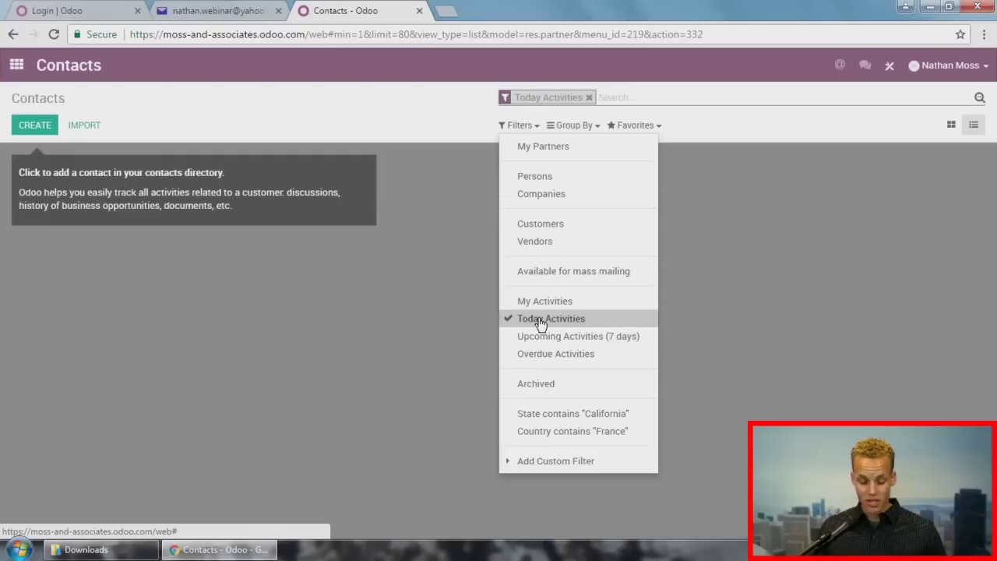
left_click(539, 319)
left_click(535, 360)
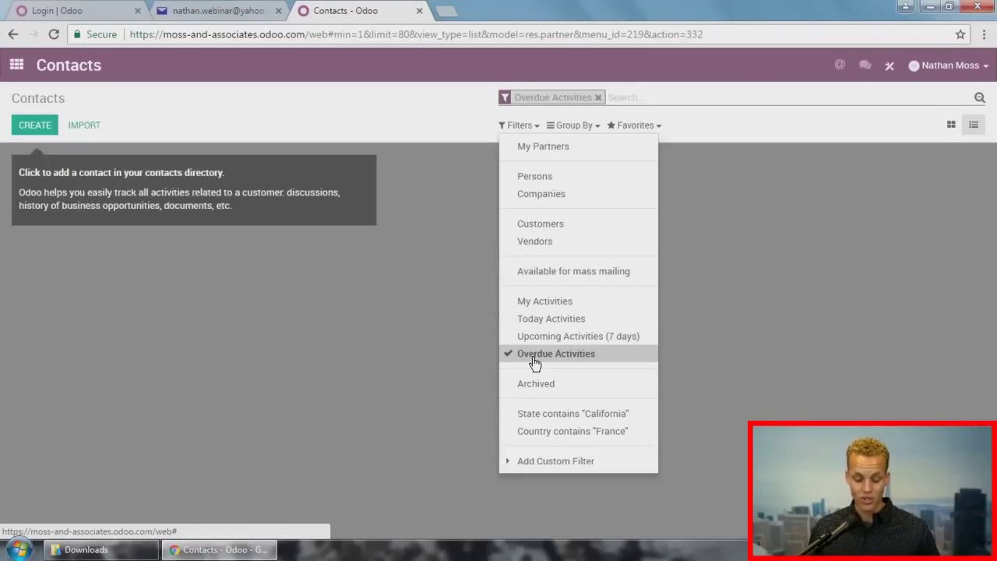
left_click(534, 360)
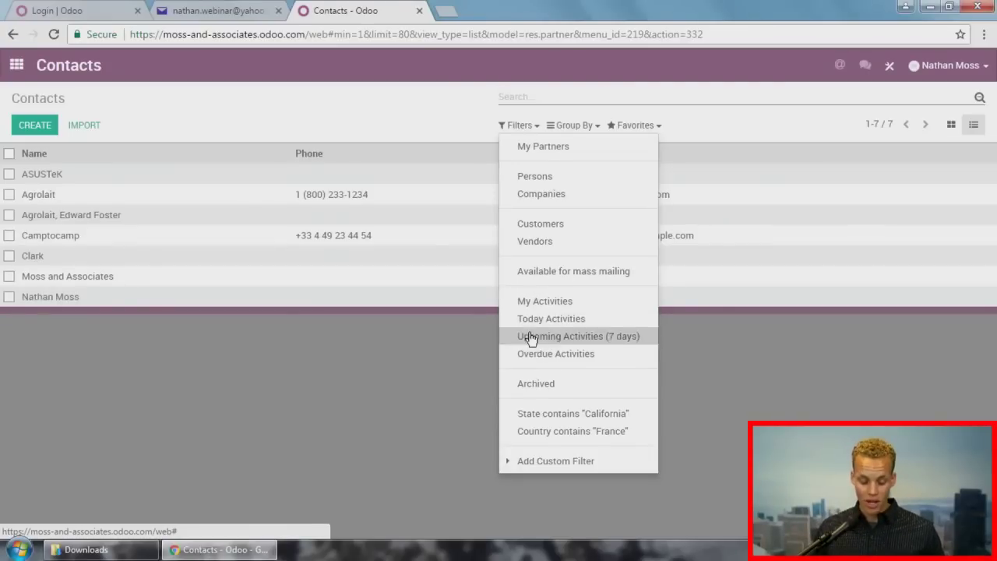
left_click(216, 327)
left_click(17, 64)
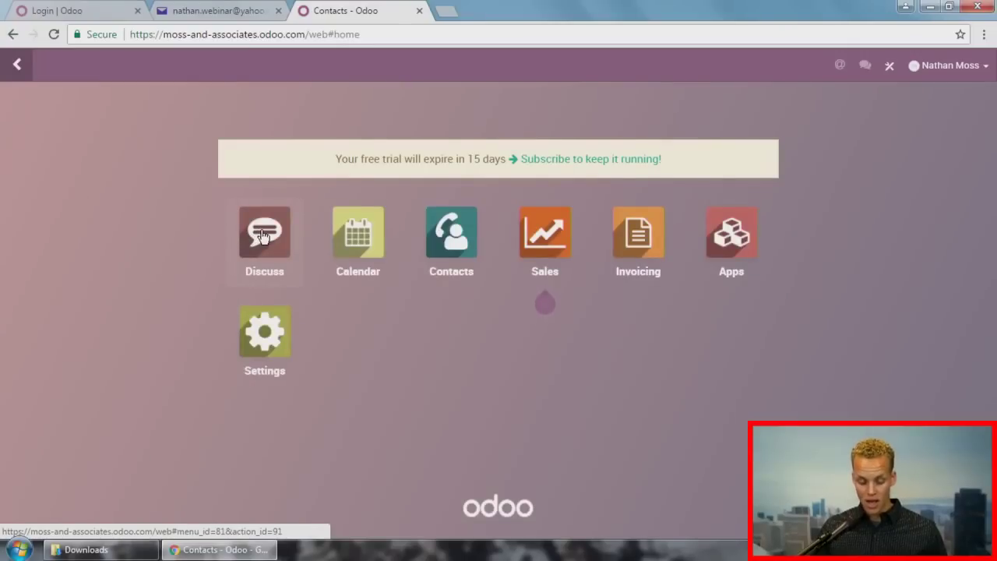
left_click(235, 234)
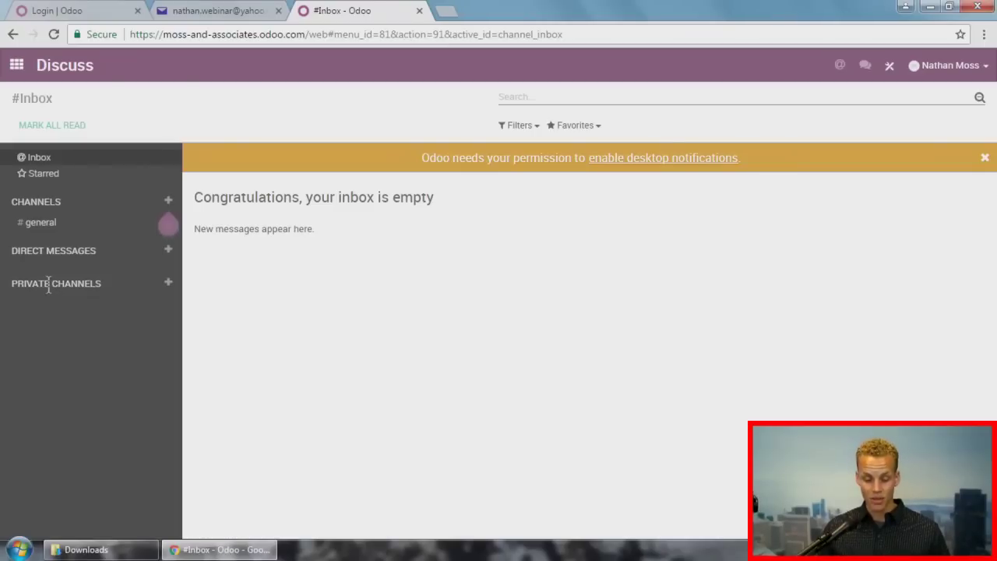
left_click(22, 63)
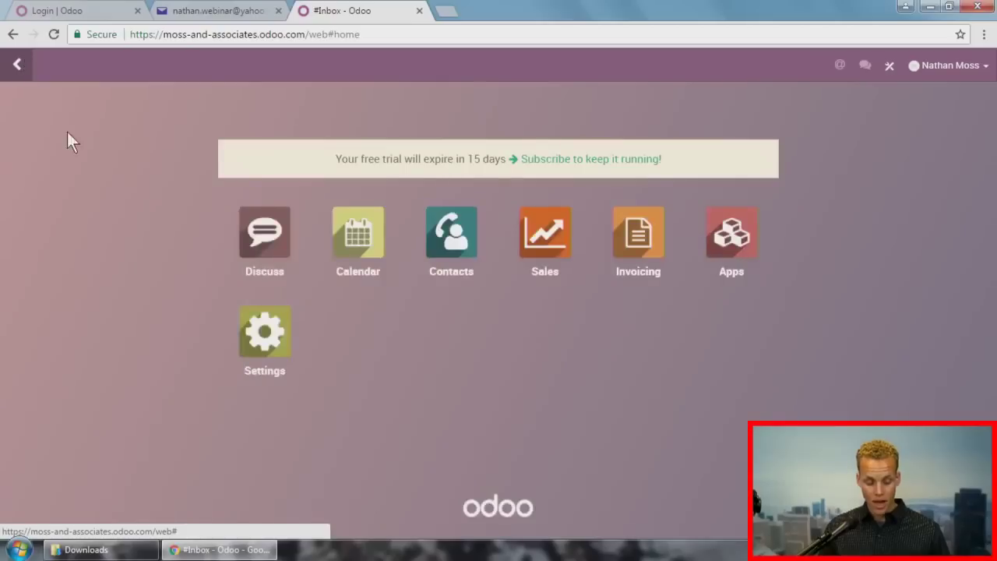
Step: Open the Sales app and look through the Quotations and Sales Orders lists
left_click(545, 231)
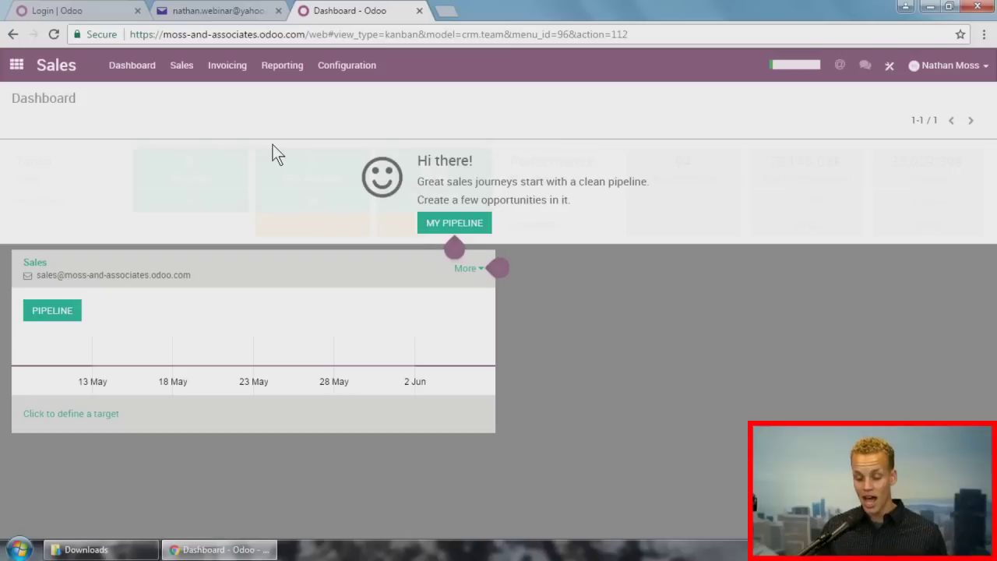
left_click(184, 67)
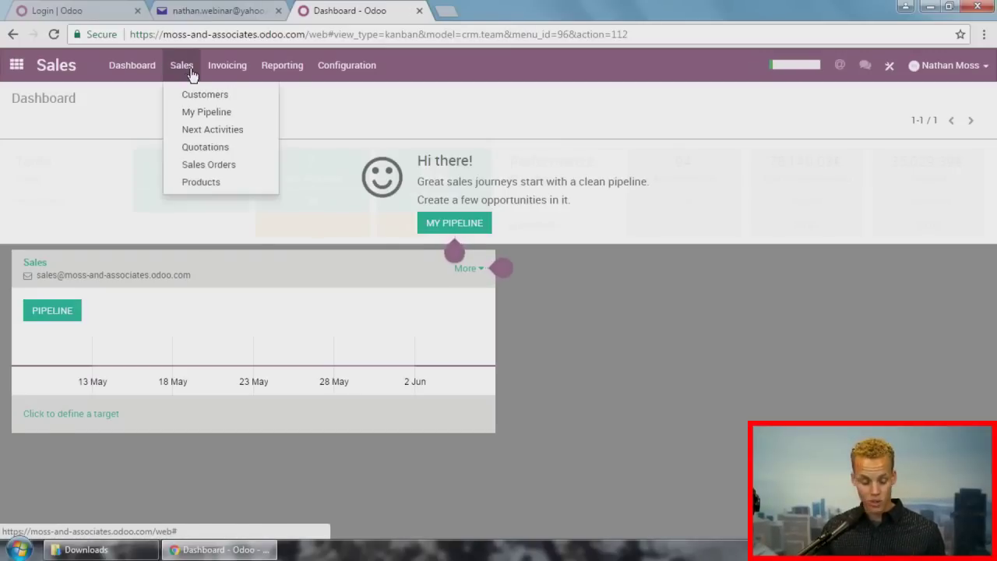
left_click(203, 148)
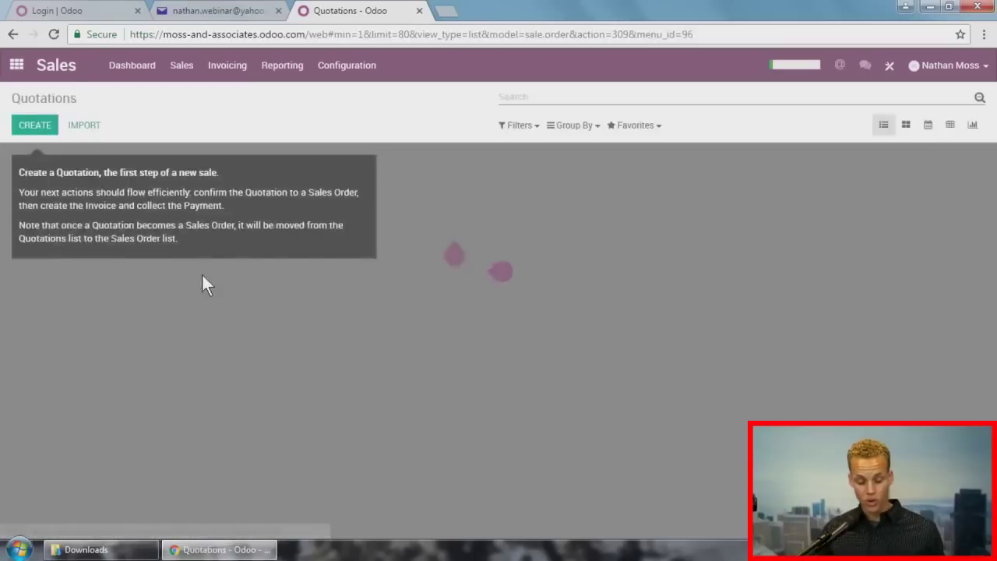
left_click(179, 76)
left_click(204, 166)
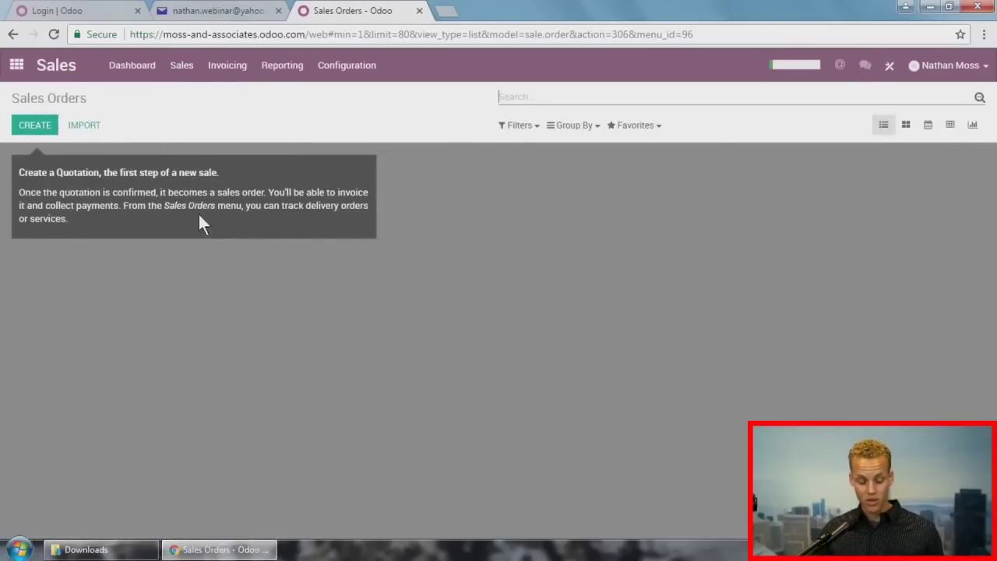
Step: View the Products list, then show My Pipeline from the Sales dashboard
left_click(187, 76)
left_click(203, 184)
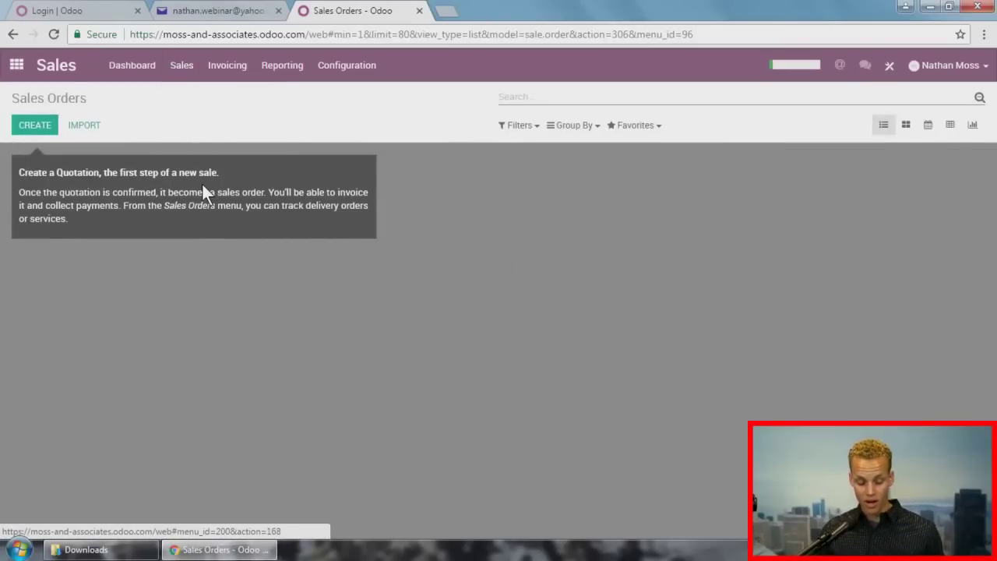
left_click(182, 67)
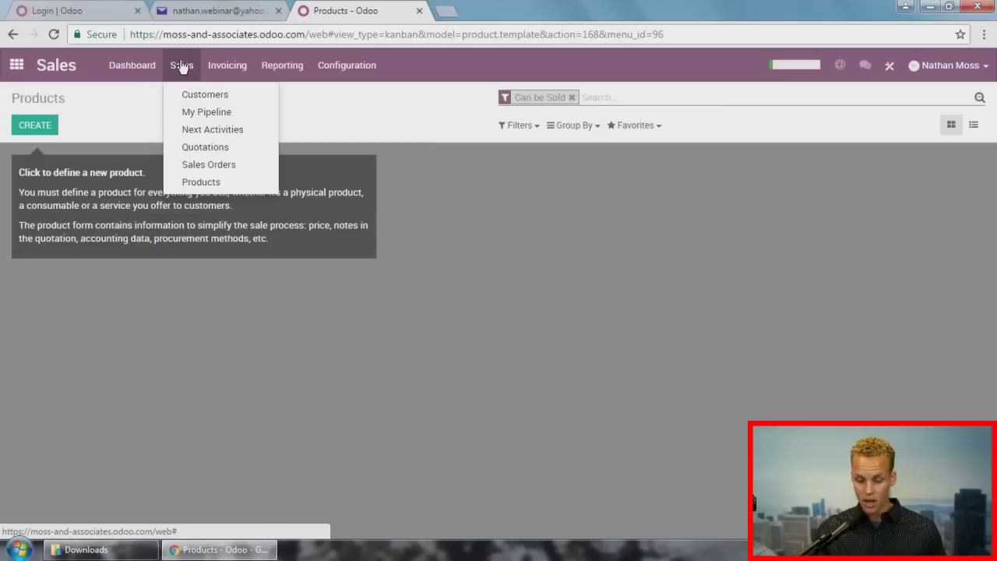
left_click(146, 67)
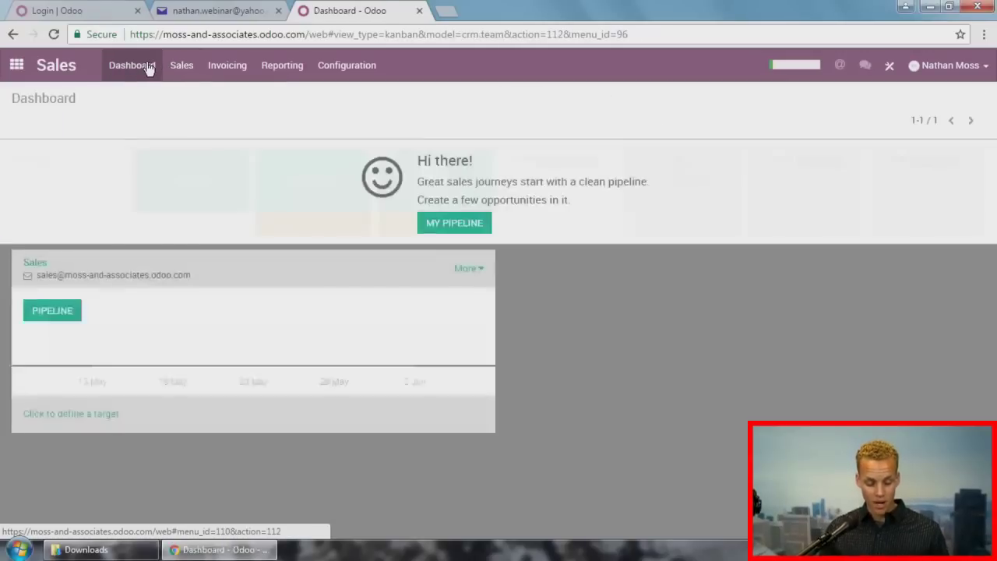
left_click(454, 222)
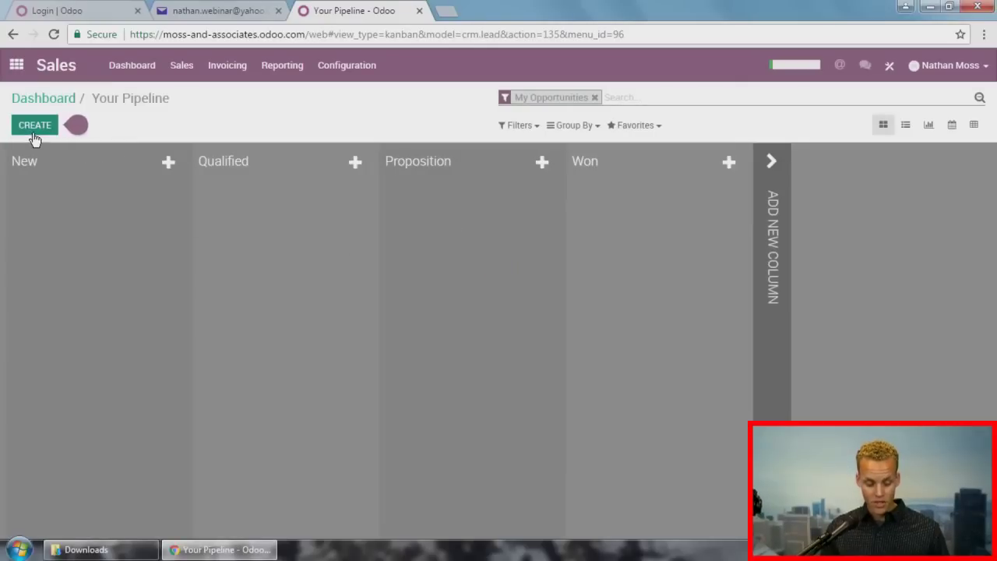
Step: Create an opportunity titled John Smith and move it to the Proposition stage
left_click(35, 134)
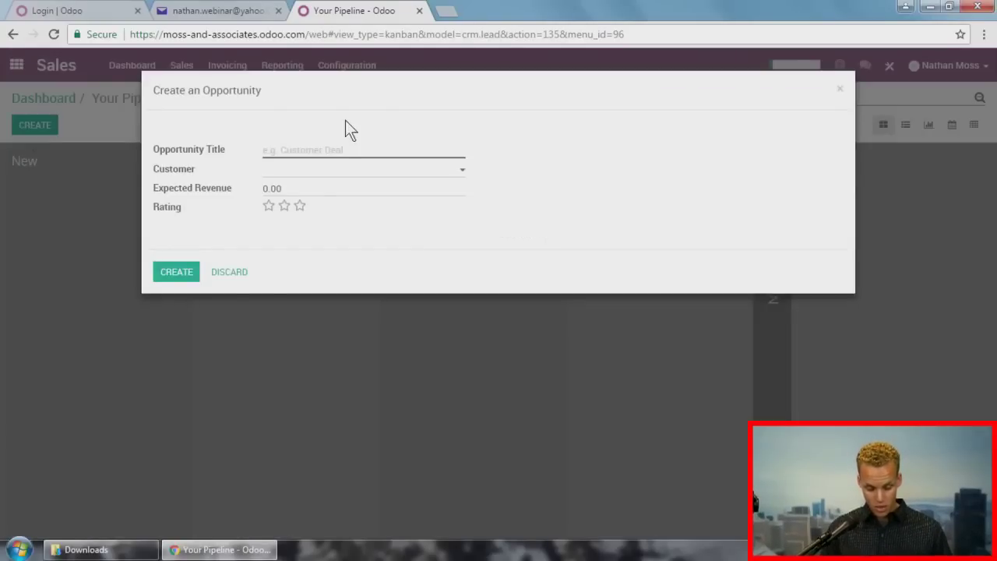
type("J")
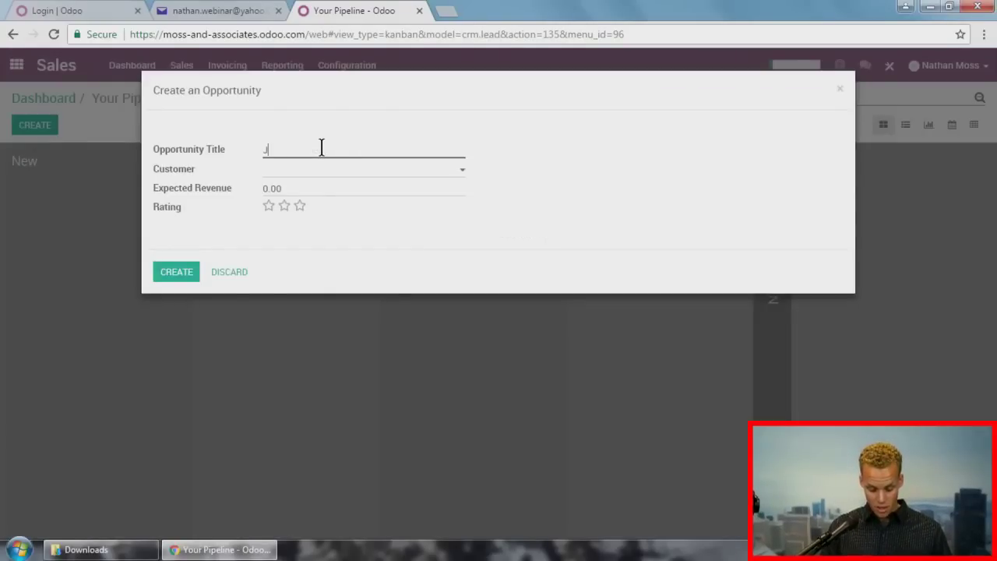
type("ohn Smoth")
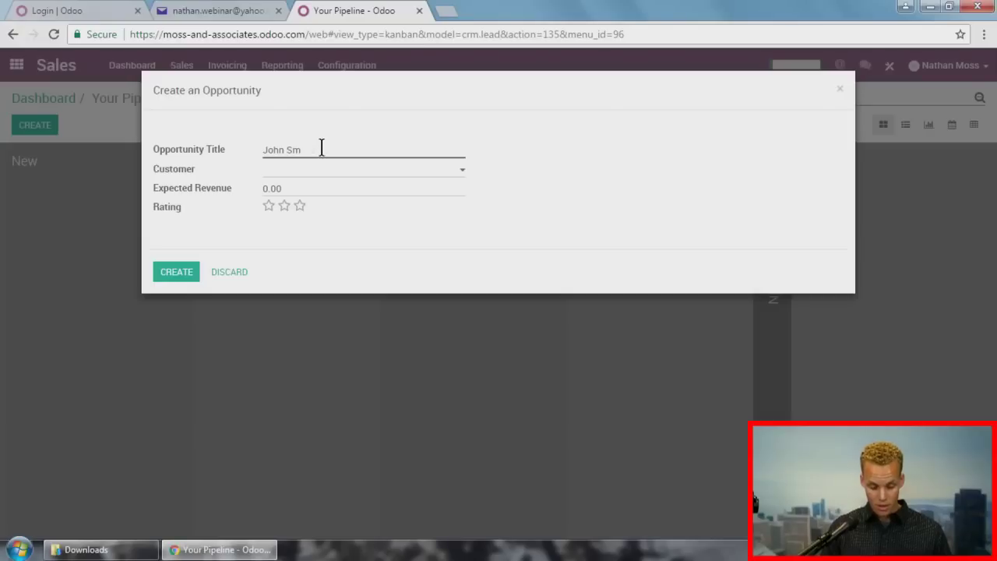
type("ith")
left_click(184, 273)
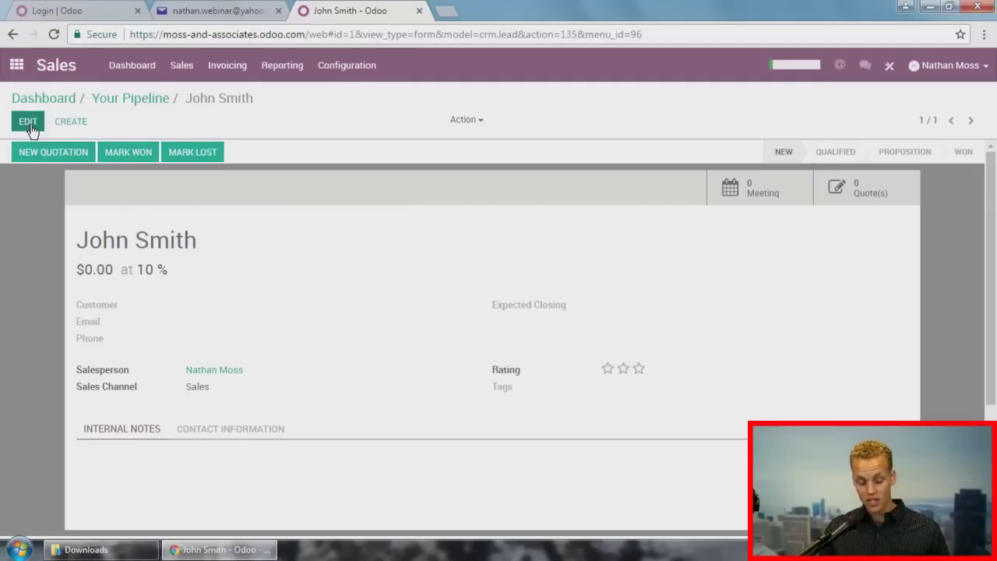
left_click(29, 125)
left_click(31, 122)
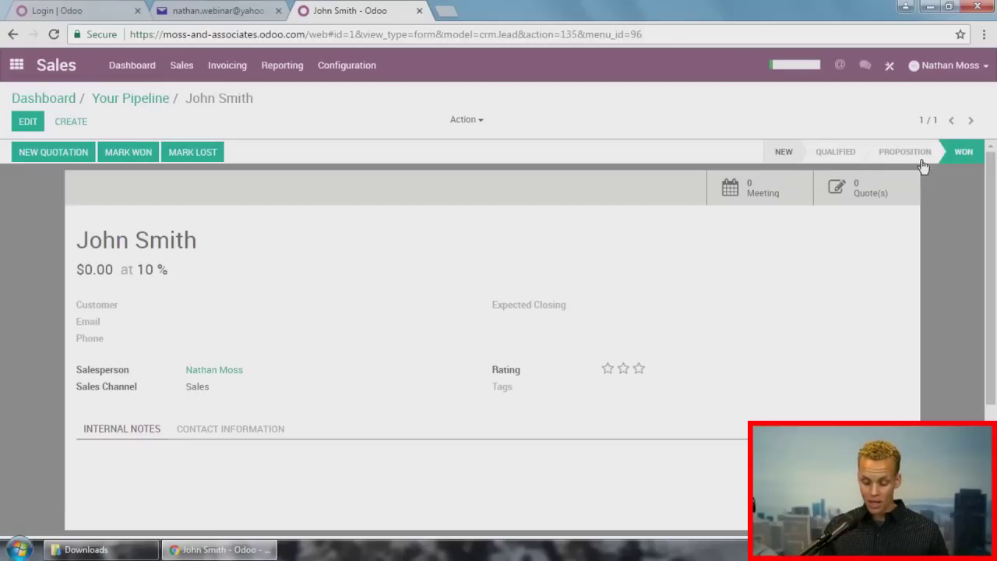
left_click(894, 154)
Step: Start a new quotation from the opportunity with Camptocamp as the customer
left_click(68, 155)
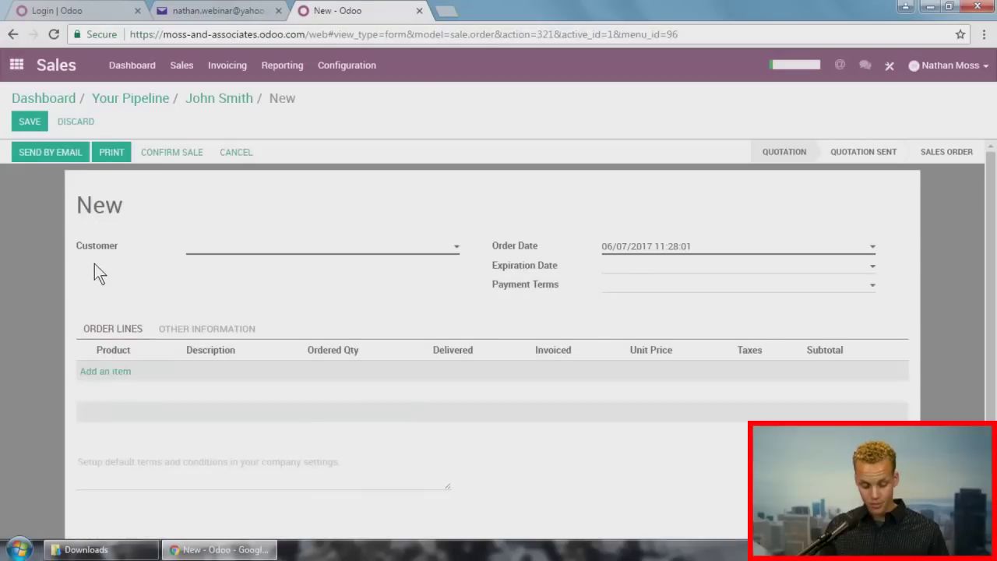
left_click(245, 252)
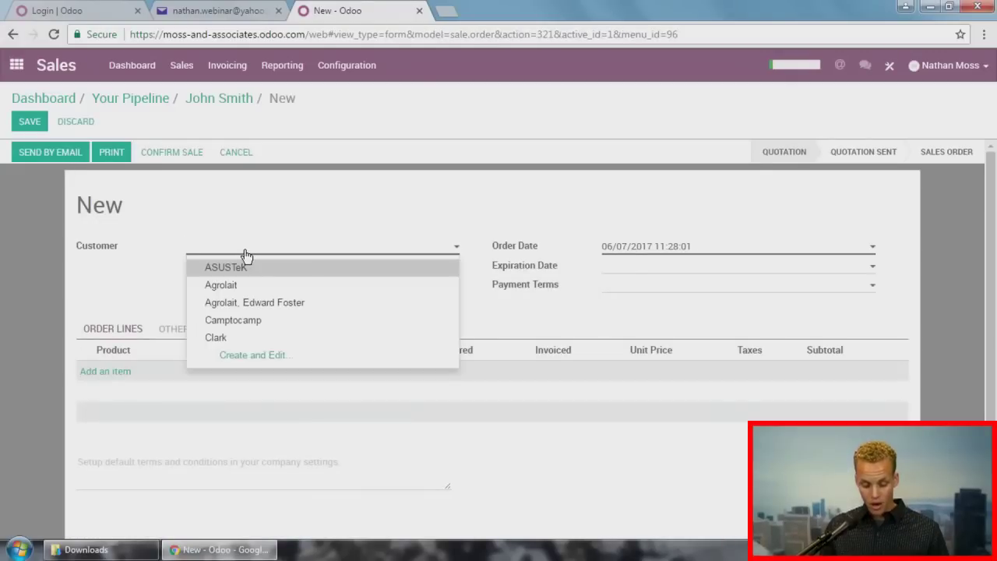
left_click(247, 322)
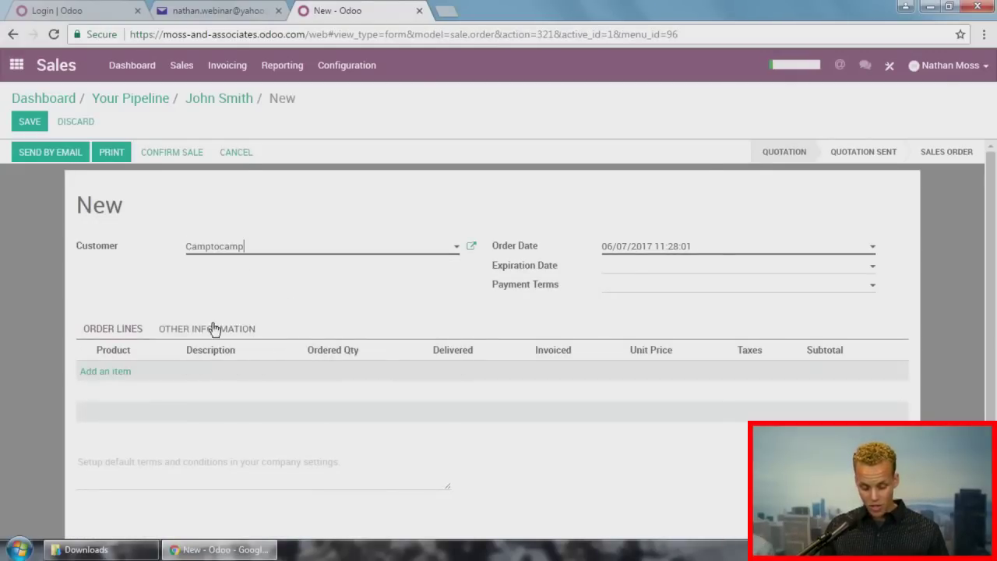
Step: Add a line with a newly created product named 'Product', then save and confirm the sale
left_click(86, 371)
left_click(106, 378)
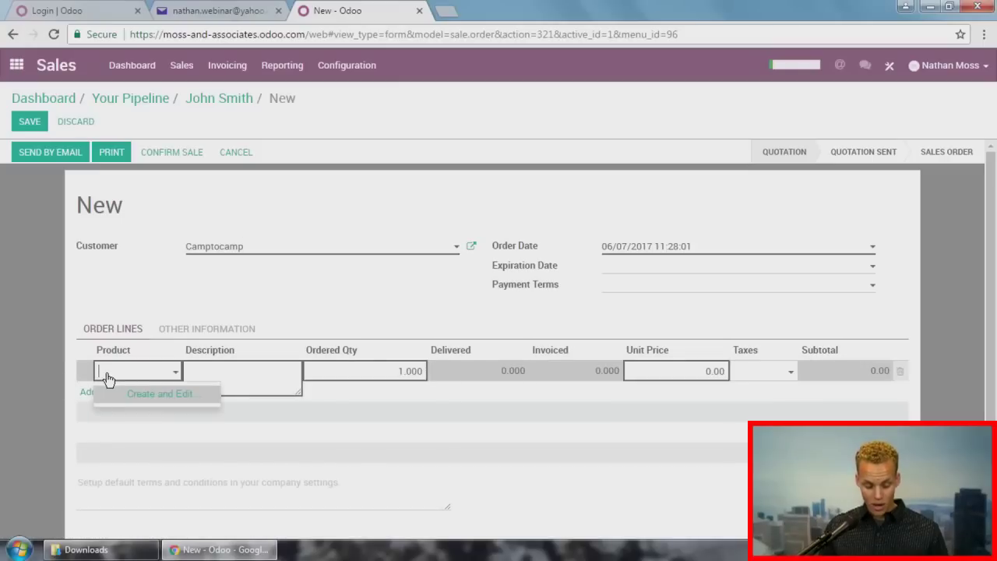
left_click(111, 388)
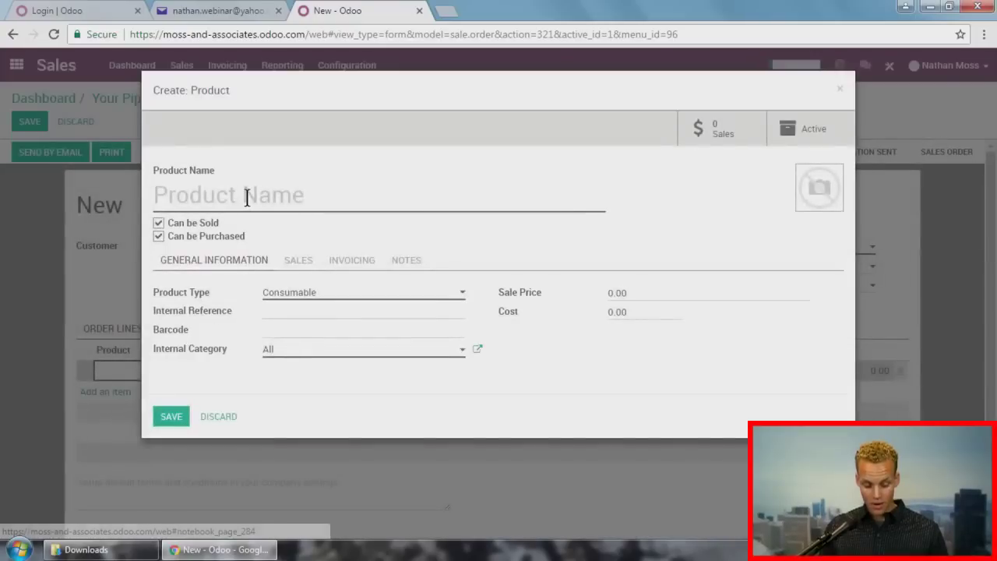
type("Product")
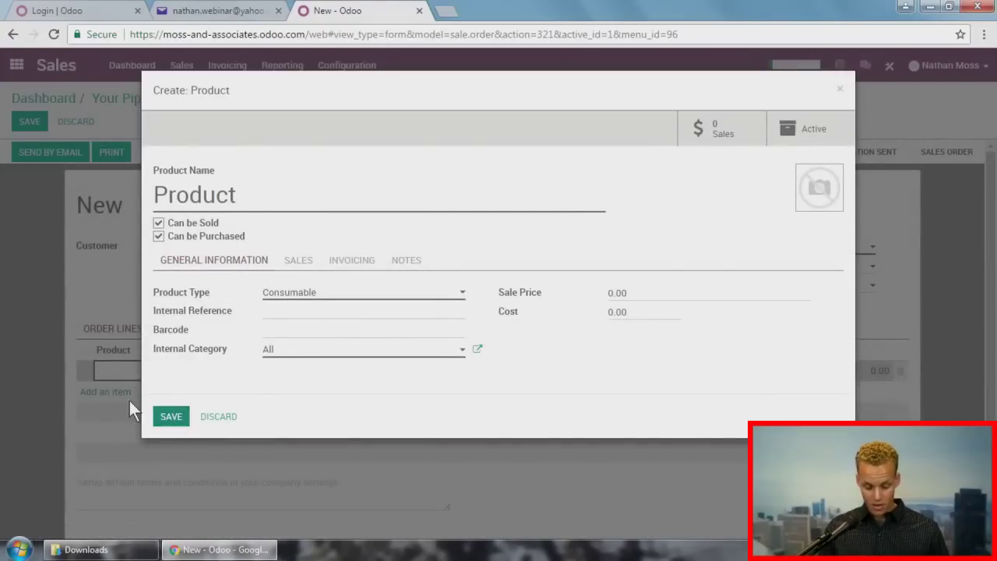
left_click(169, 416)
left_click(31, 123)
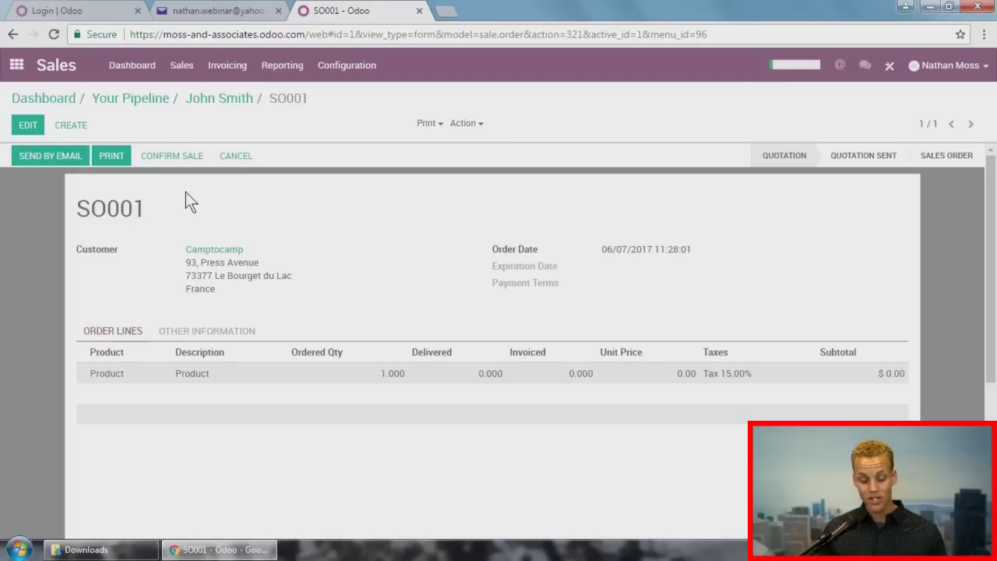
left_click(186, 158)
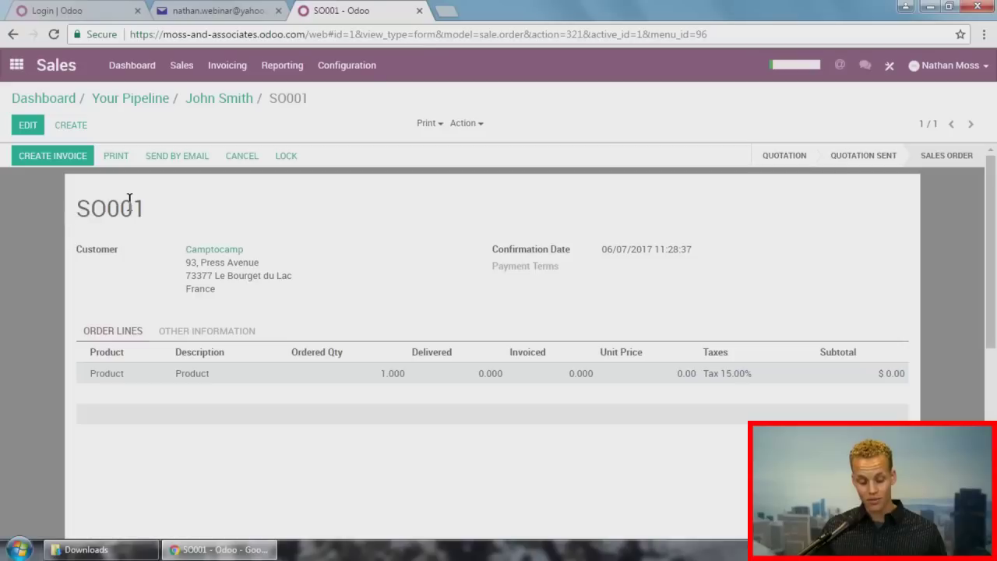
Step: Create invoice INV/2017/0001 from SO001, validate it, and review its chatter
left_click(65, 158)
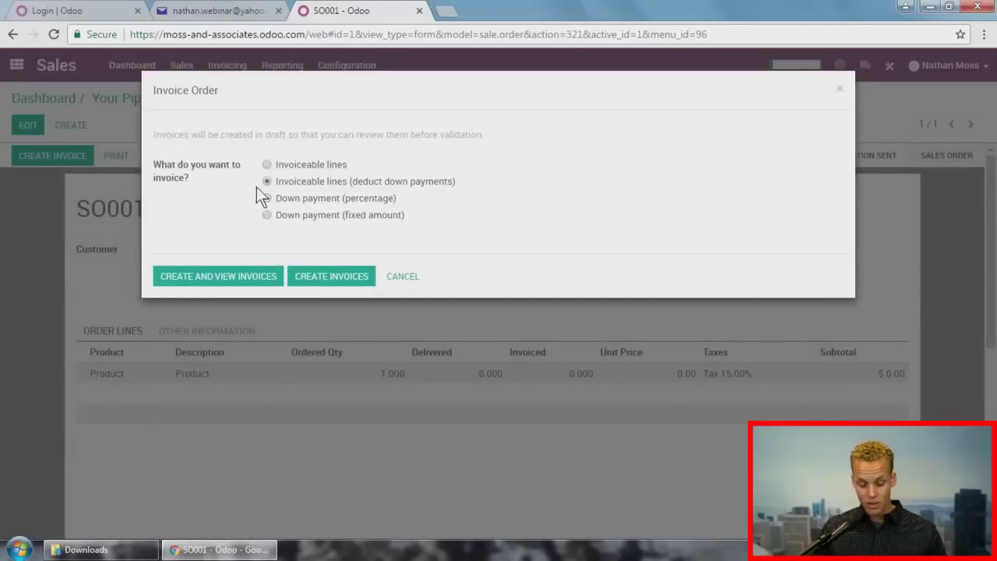
left_click(230, 278)
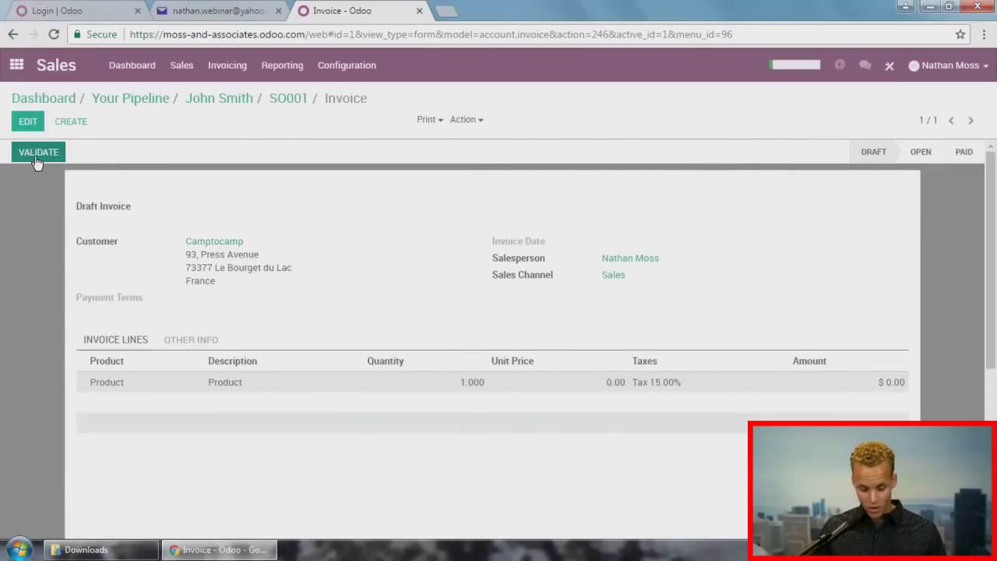
left_click(39, 155)
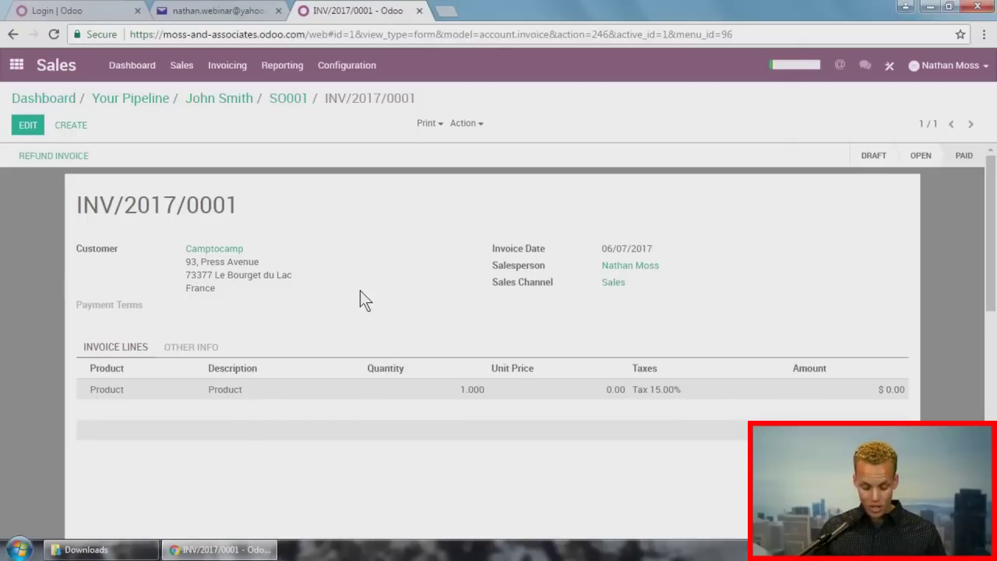
scroll(359, 291, "down", 5)
scroll(360, 293, "down", 3)
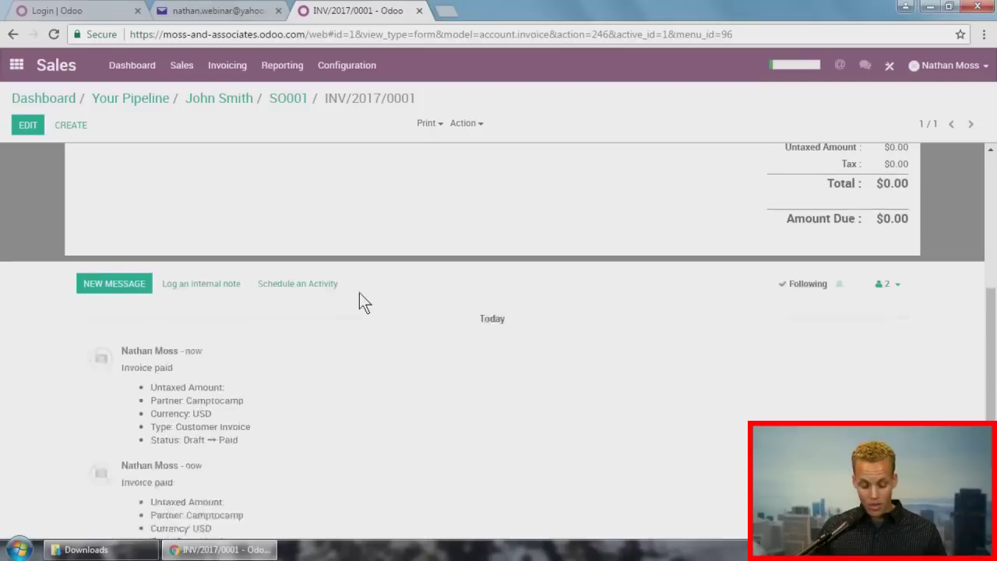
scroll(359, 294, "down", 2)
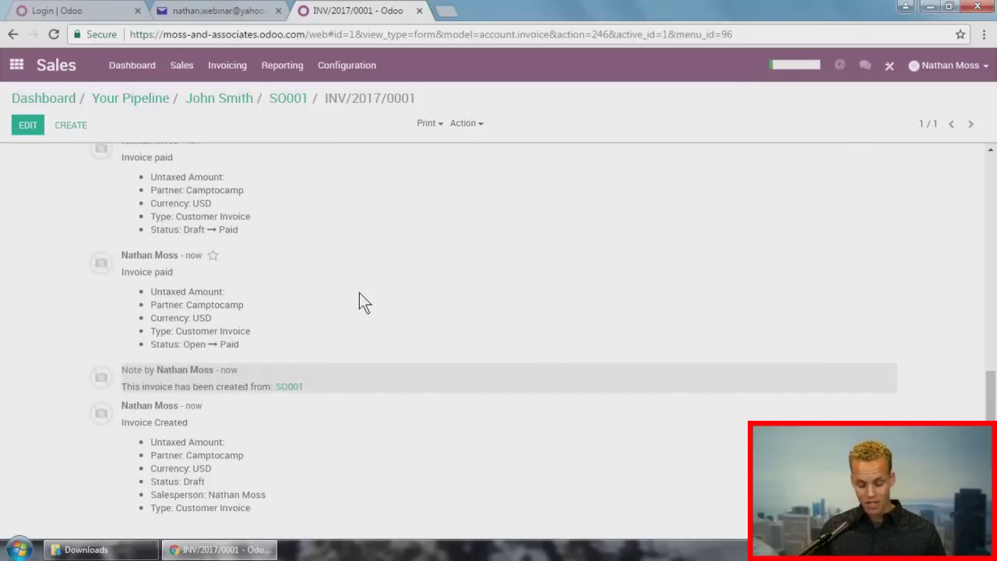
scroll(359, 292, "up", 1)
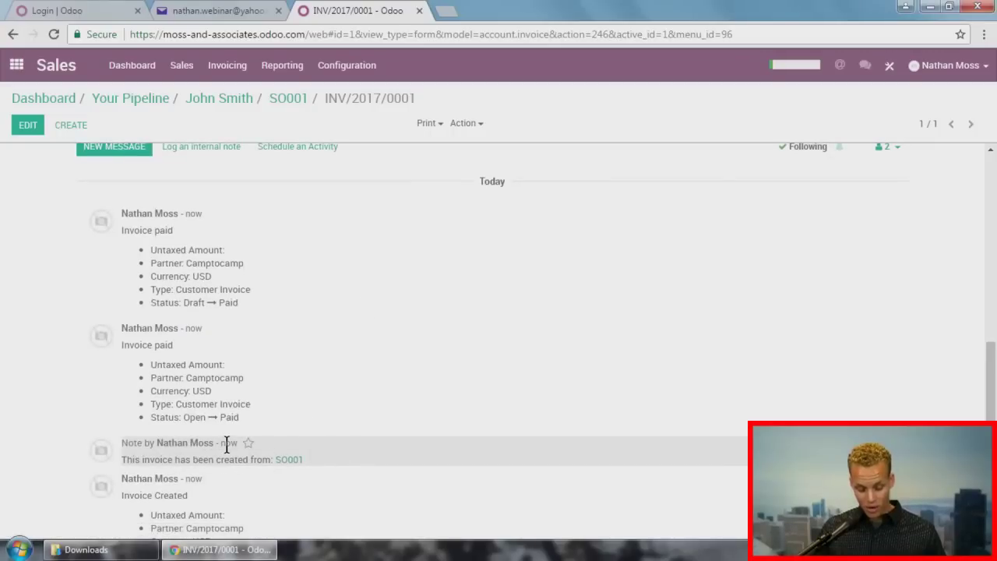
mouse_move(226, 443)
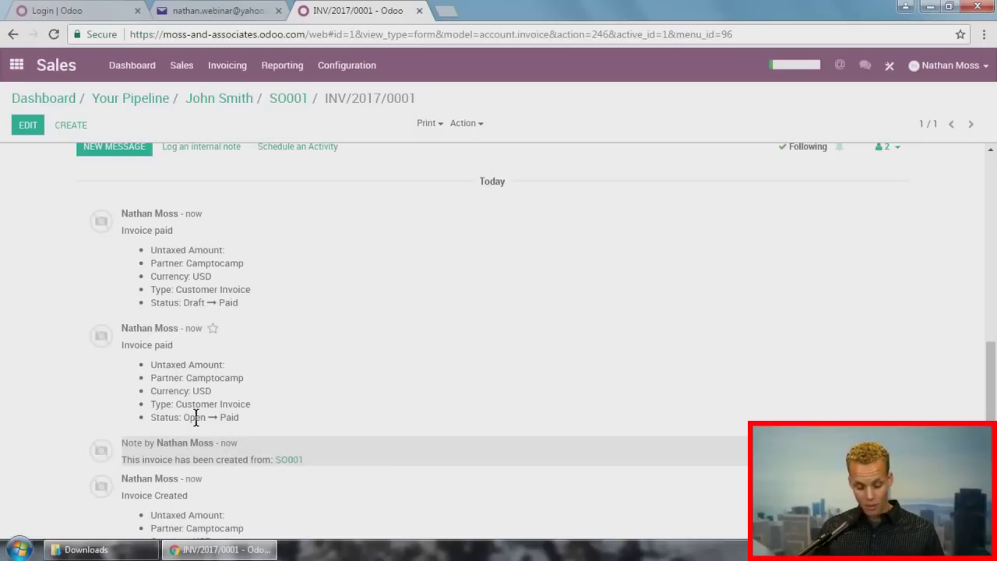
scroll(368, 399, "up", 10)
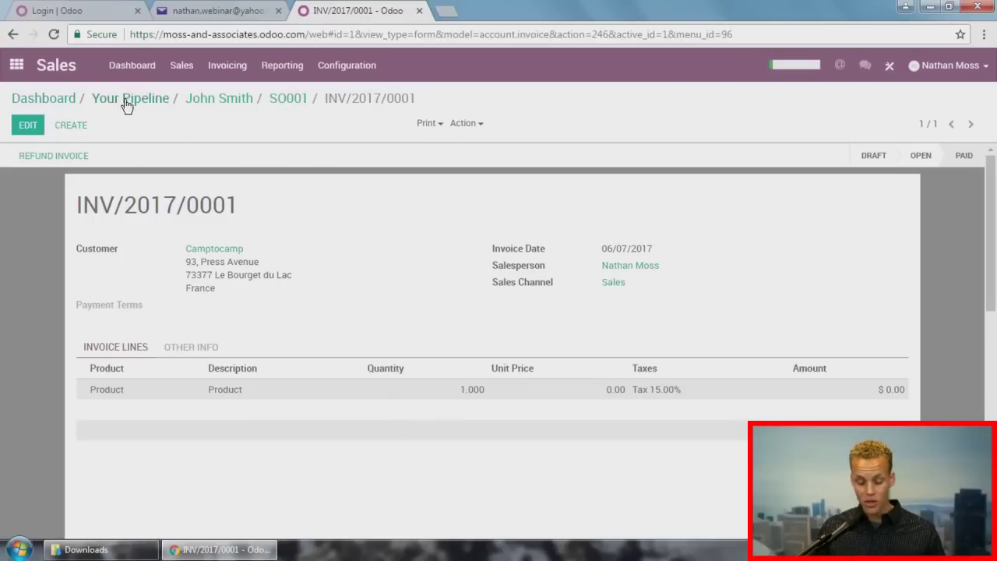
Step: Go back through SO001 to the John Smith opportunity, mark it Won, and return to the pipeline
left_click(282, 64)
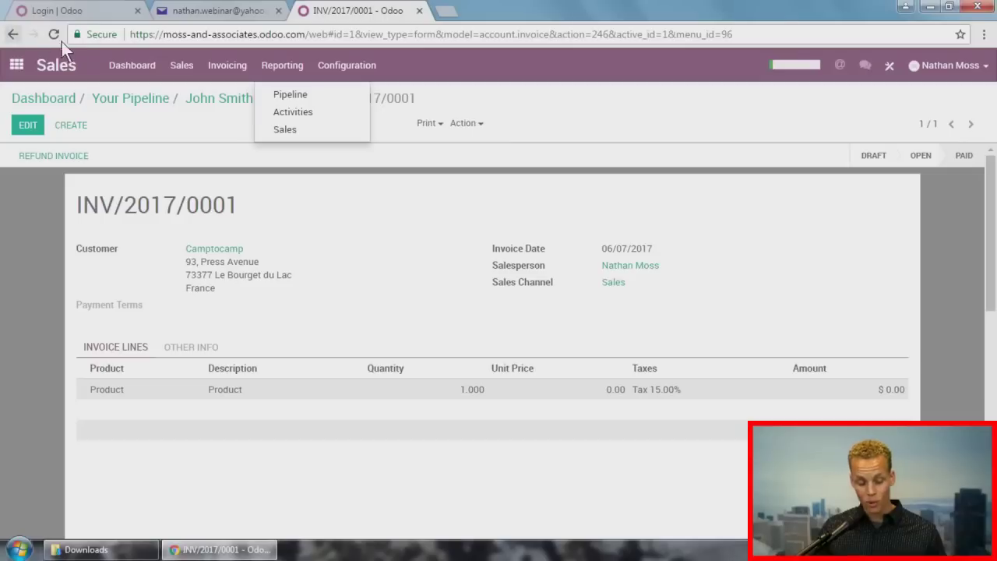
left_click(191, 117)
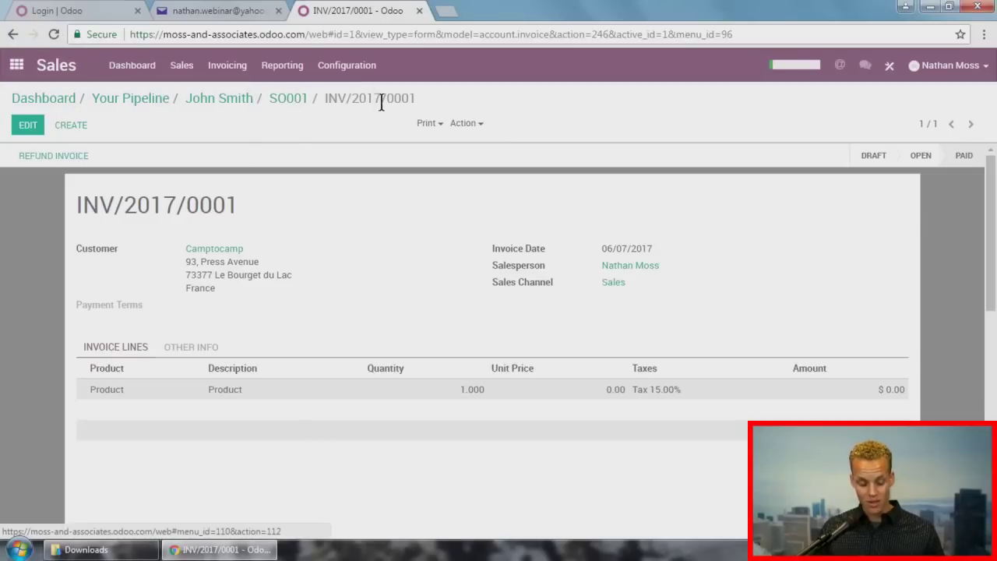
left_click(282, 109)
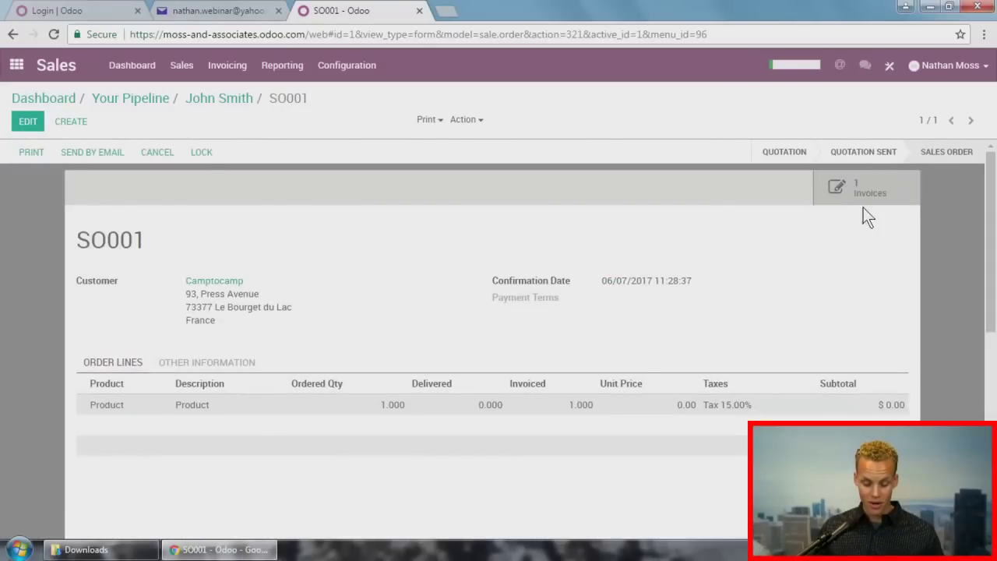
left_click(229, 103)
left_click(133, 153)
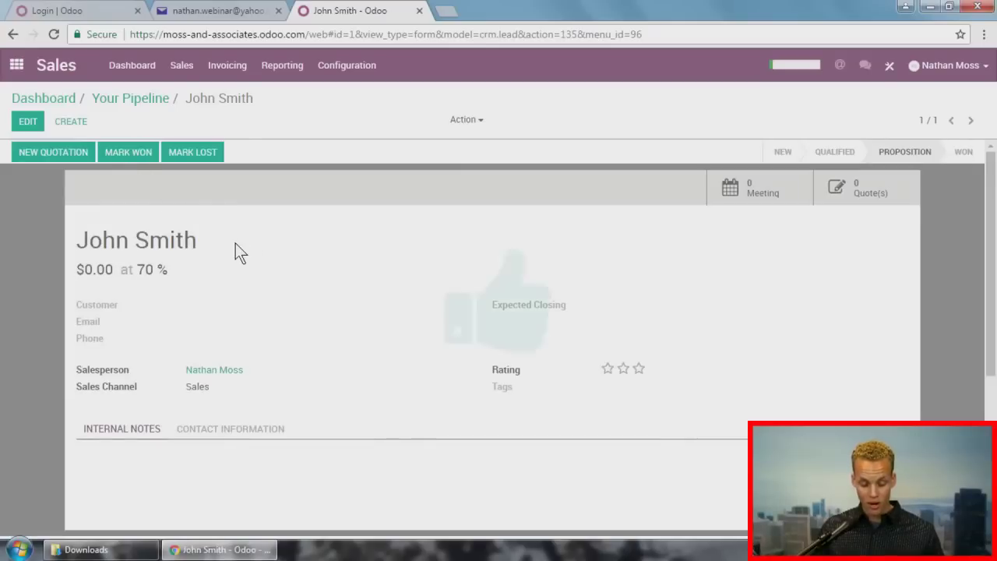
scroll(390, 285, "down", 4)
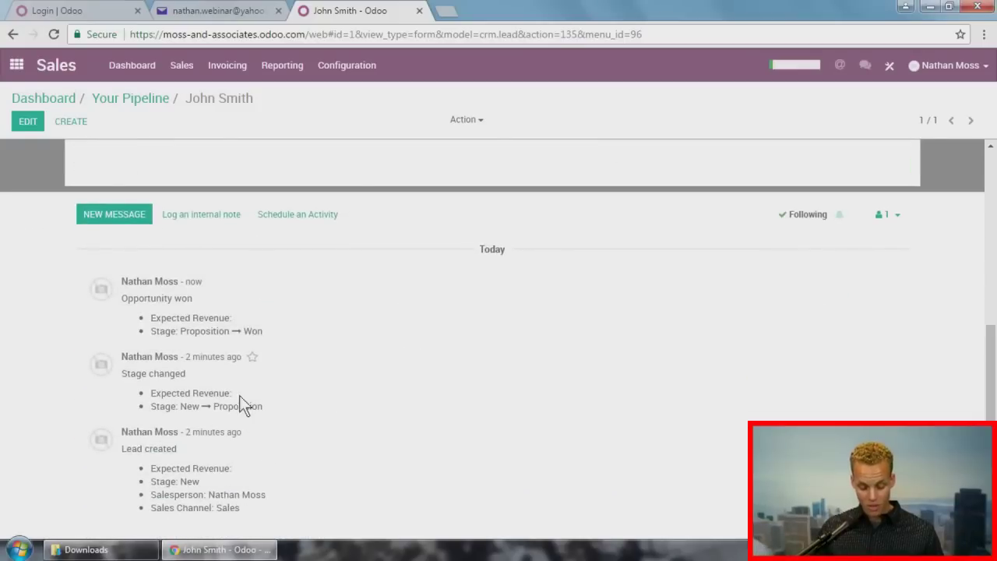
scroll(391, 364, "up", 4)
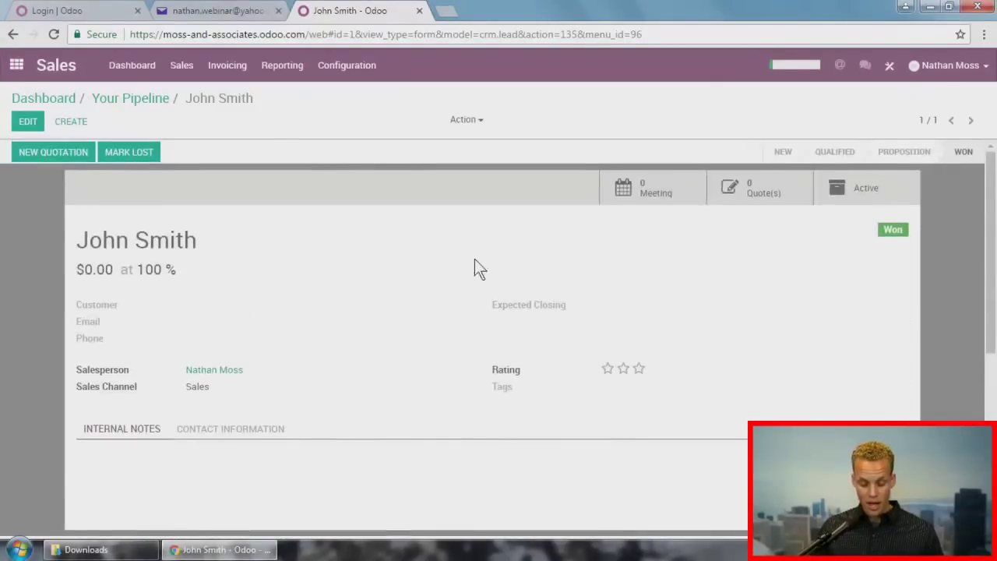
left_click(146, 100)
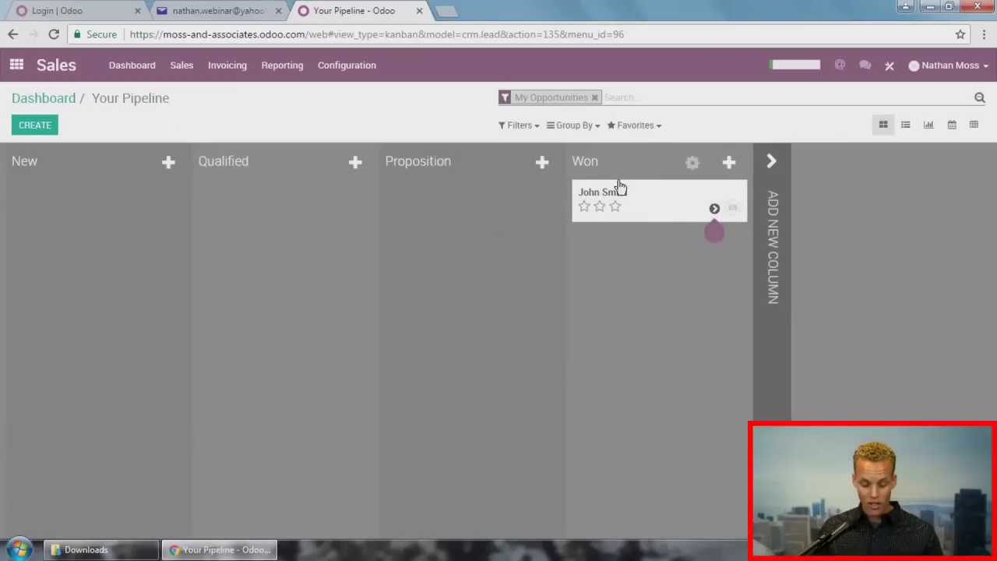
Step: Return to the Sales dashboard and then to the Odoo home screen of apps
left_click(69, 99)
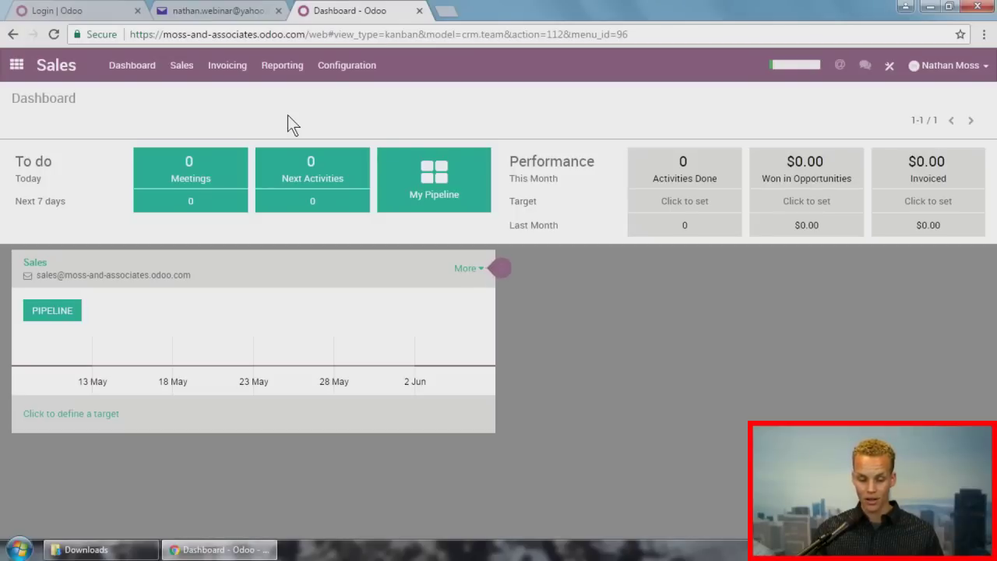
left_click(17, 66)
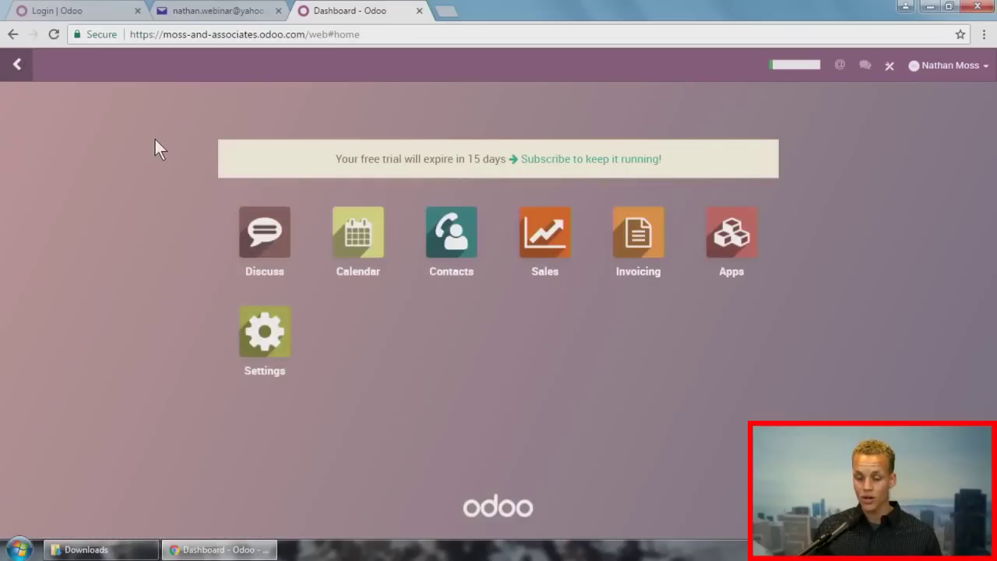
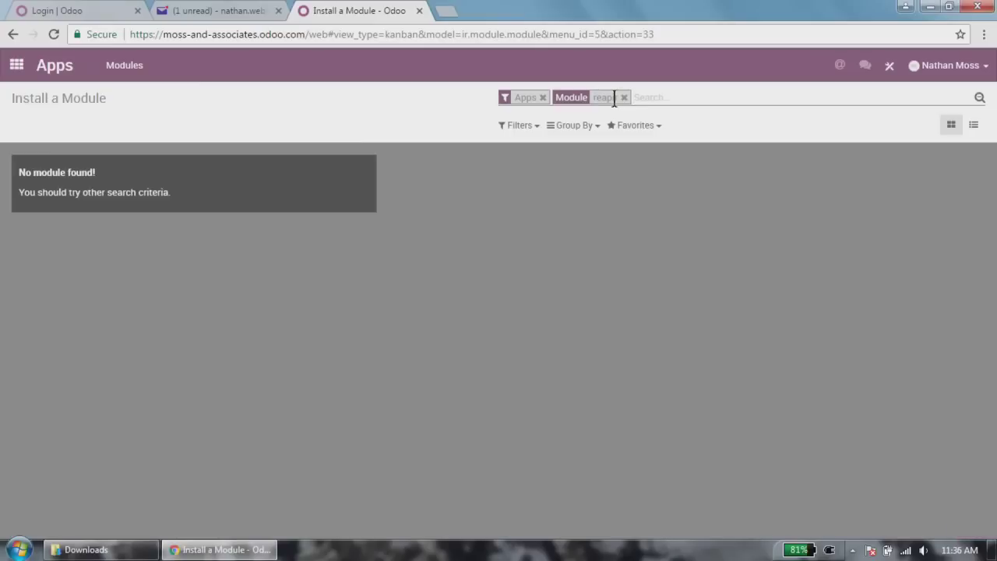
Step: Search the apps for 'repair' and install Repairs Management, confirming the paid Inventory dependency
left_click(624, 98)
type("repair")
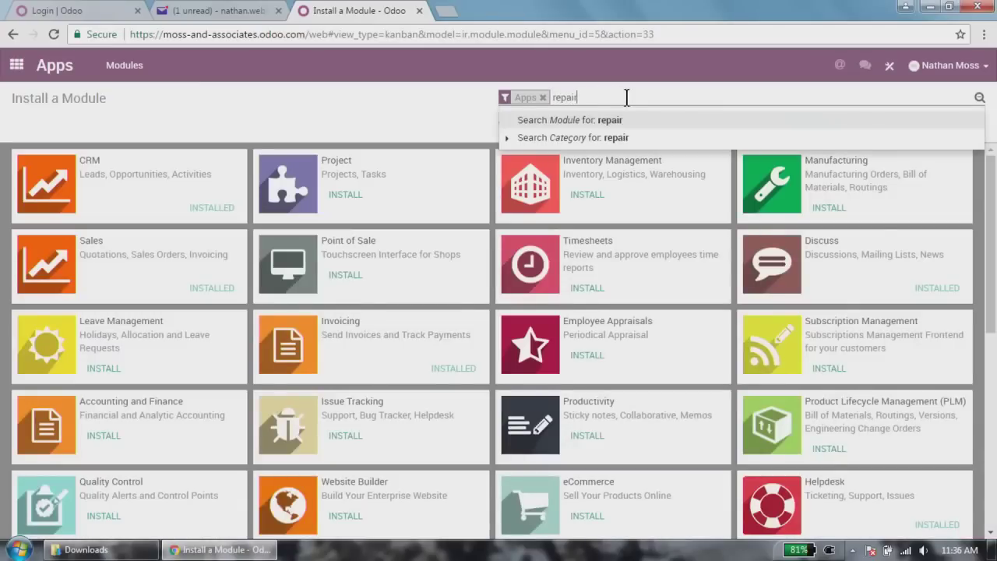
key("Return")
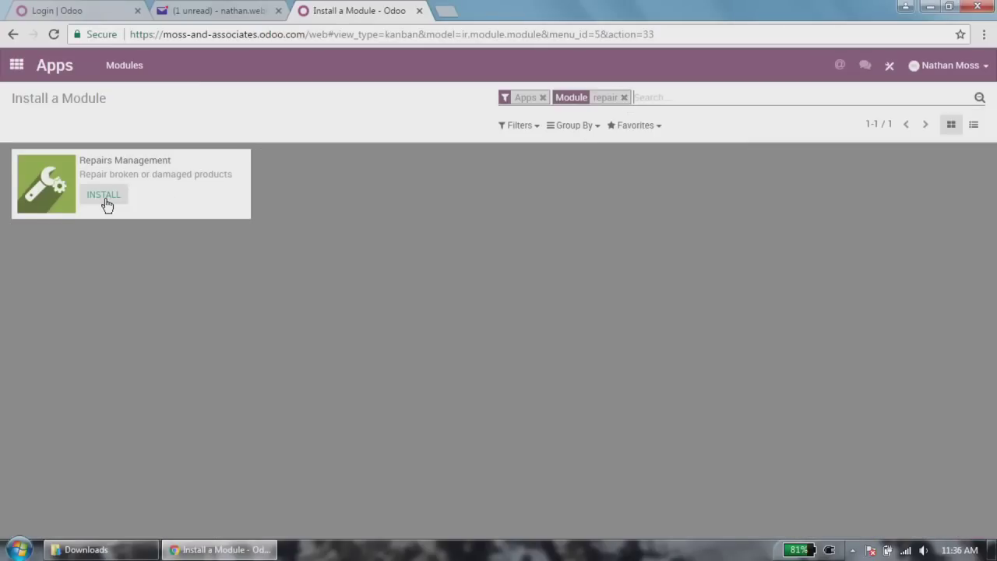
left_click(103, 199)
left_click(303, 225)
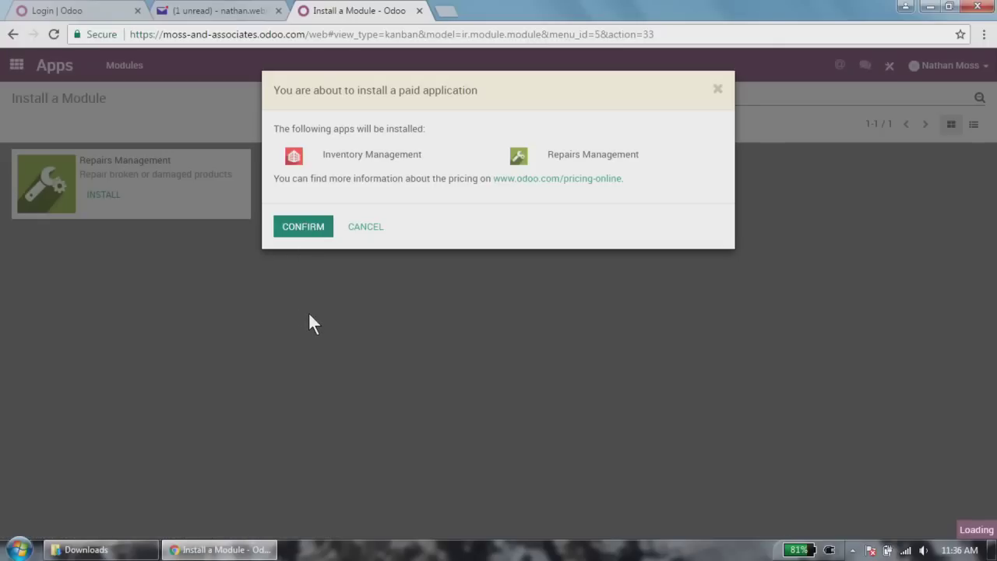
left_click(307, 233)
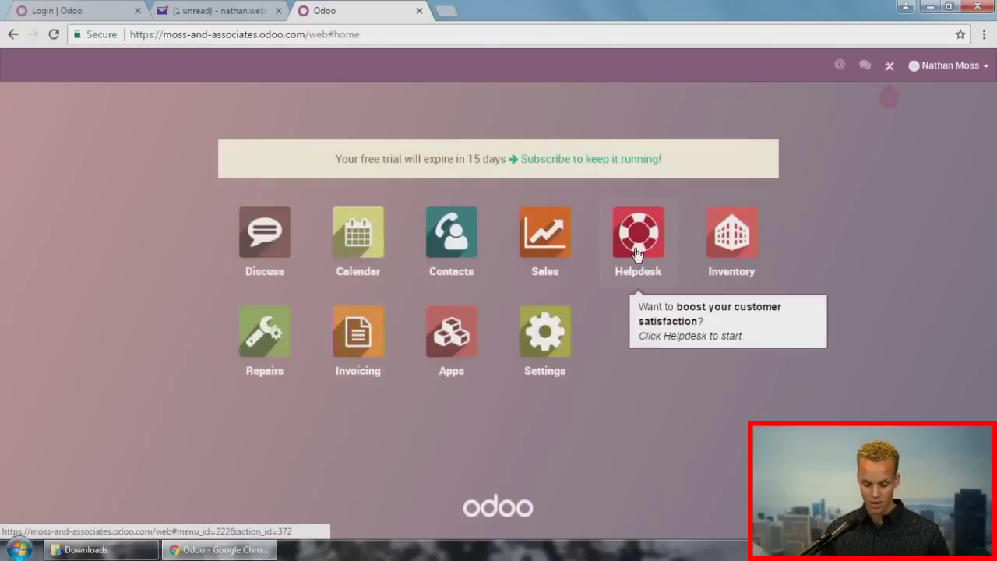
Step: In Helpdesk's Support tickets, create and save 'Test Ticket' with customer ASUSTeK
left_click(639, 254)
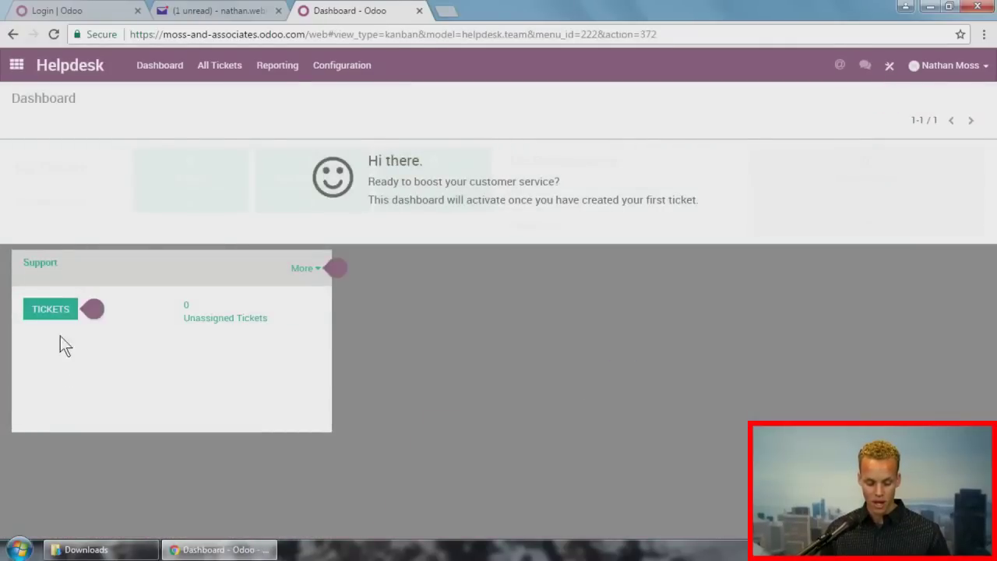
left_click(67, 312)
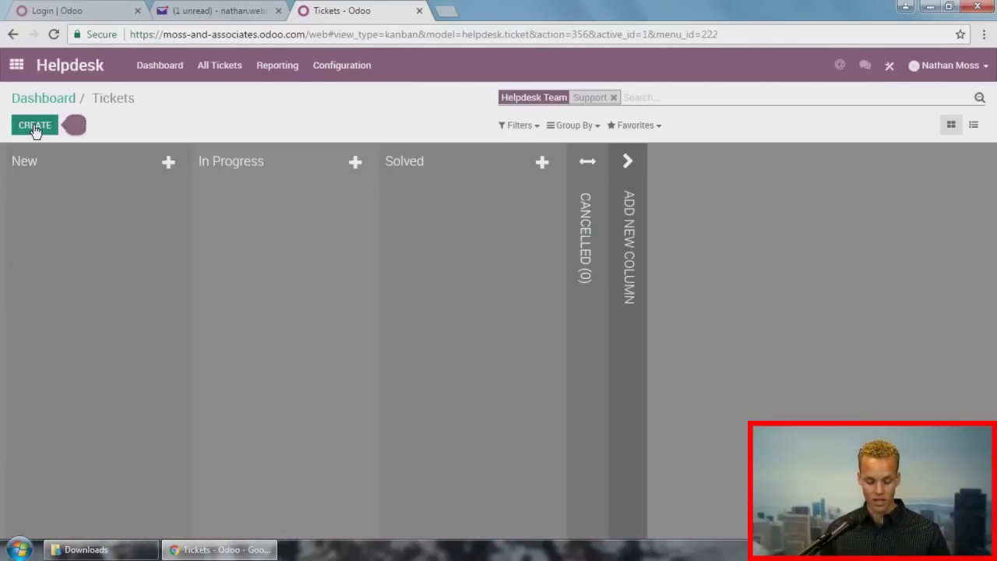
left_click(35, 124)
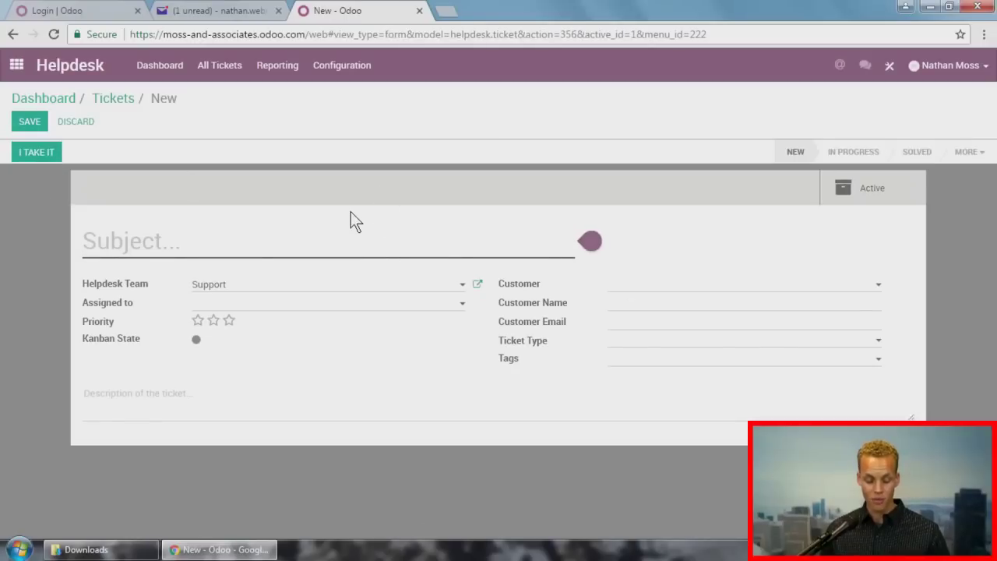
left_click(211, 395)
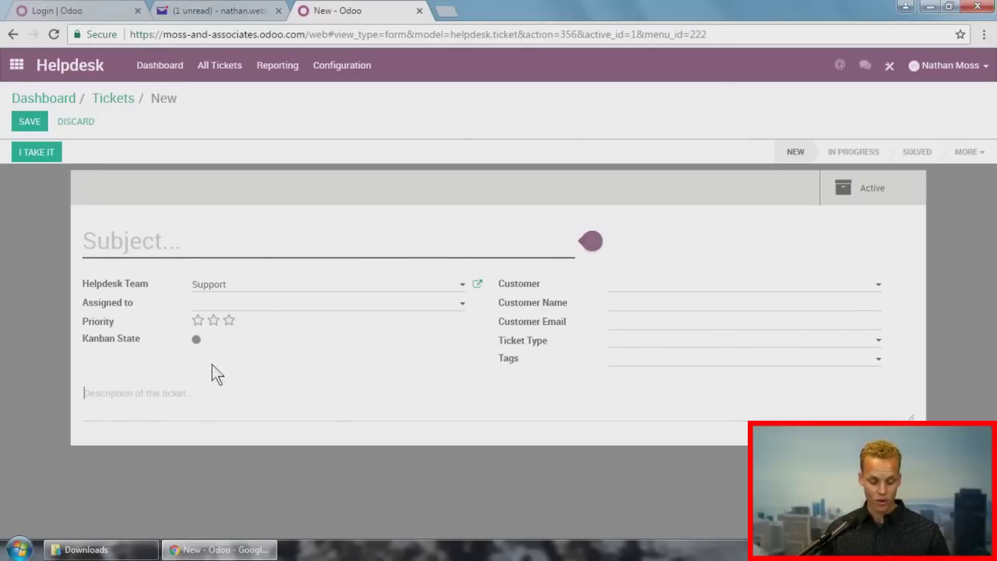
left_click(184, 249)
type("Test Ticket")
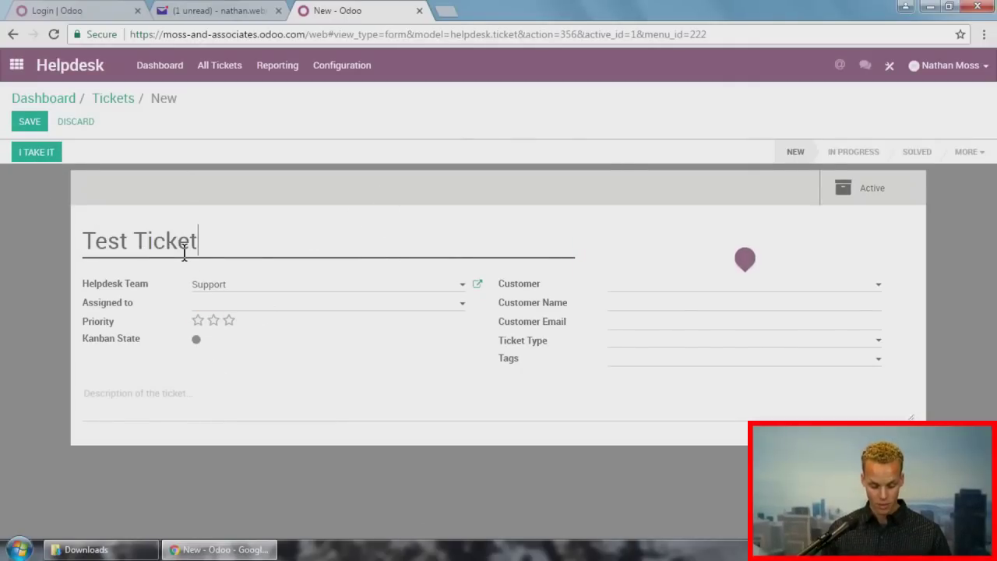
left_click(647, 286)
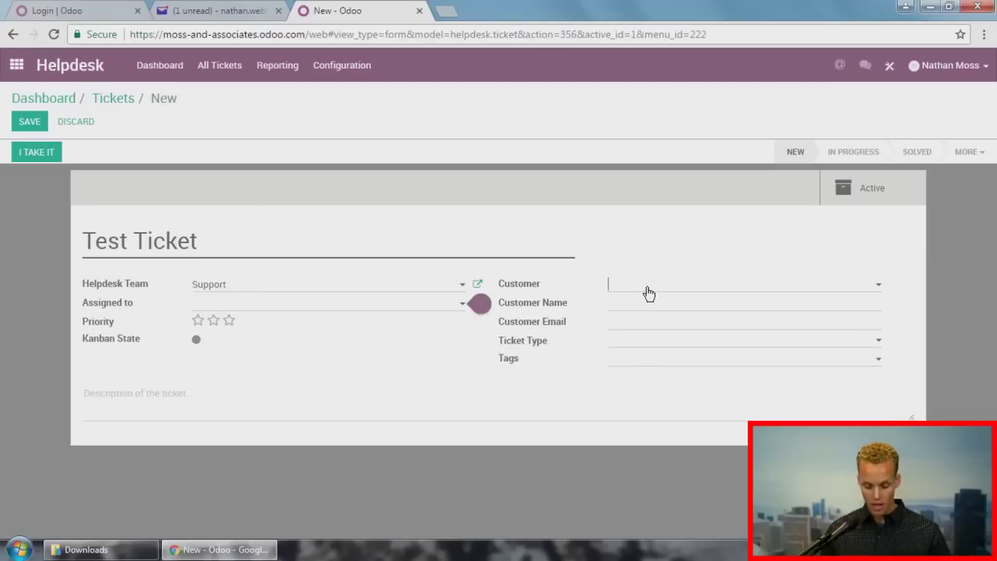
left_click(645, 304)
left_click(517, 369)
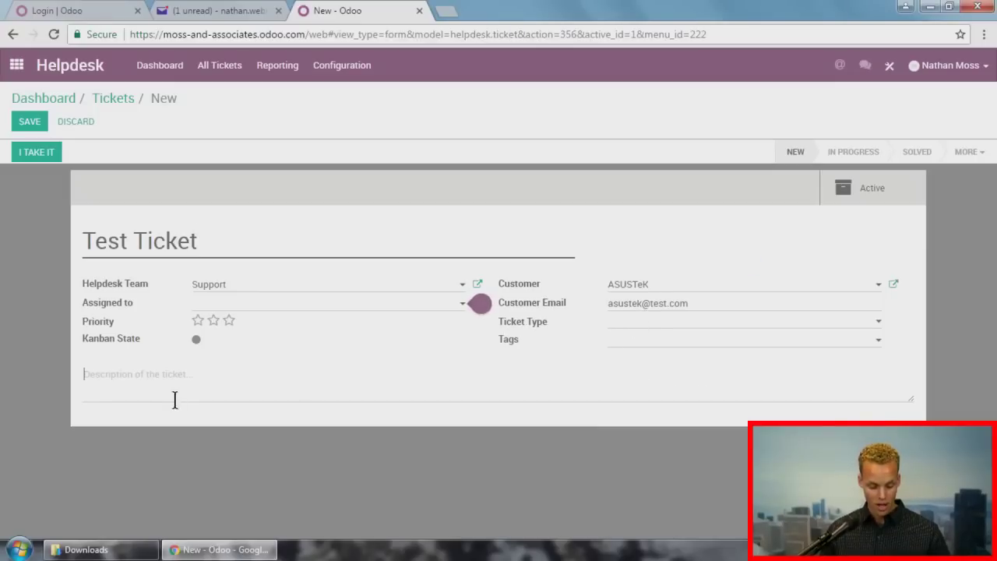
left_click(31, 124)
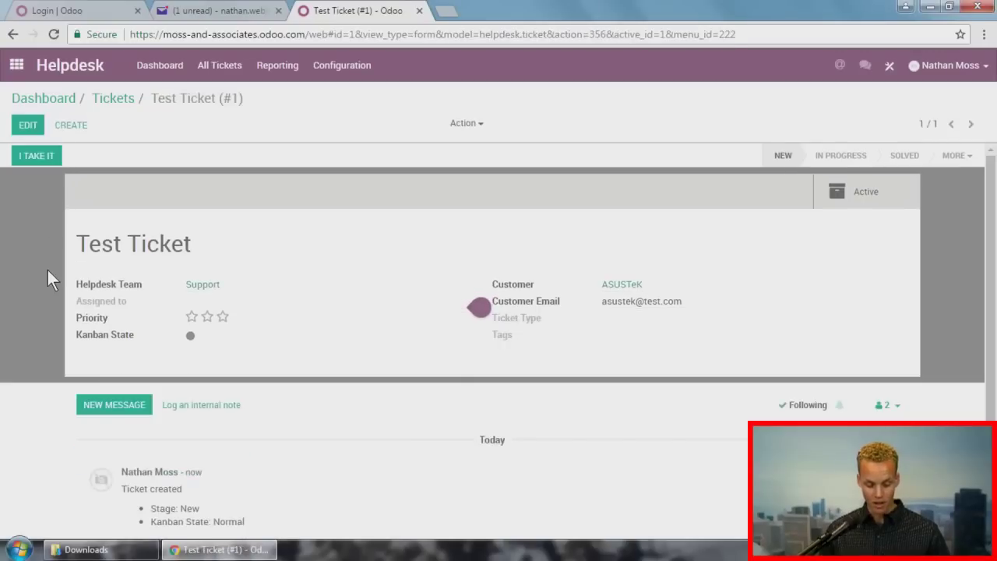
left_click(890, 63)
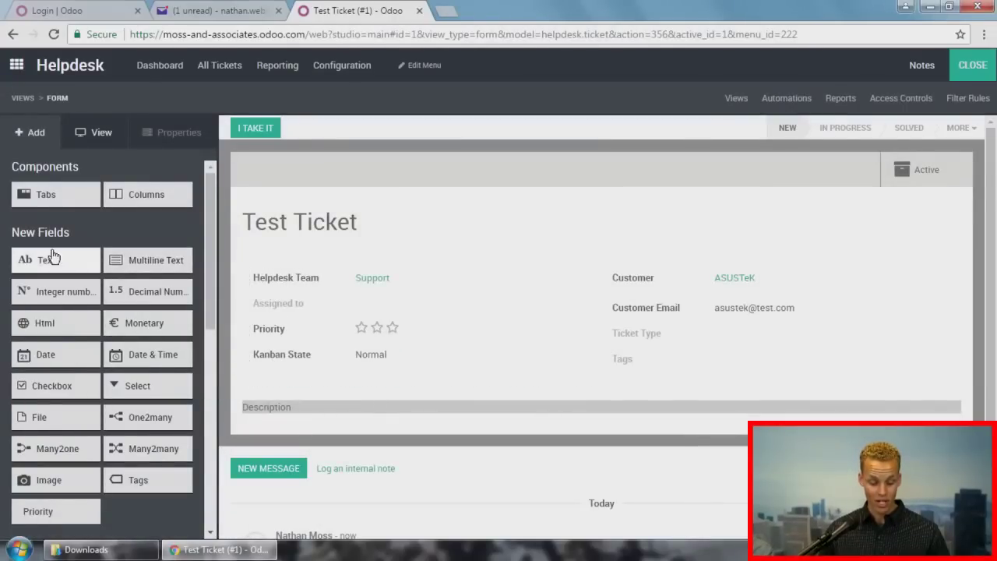
Step: Add a new text field below Kanban State labelled 'Additional Info'
left_click_drag(51, 265, 324, 400)
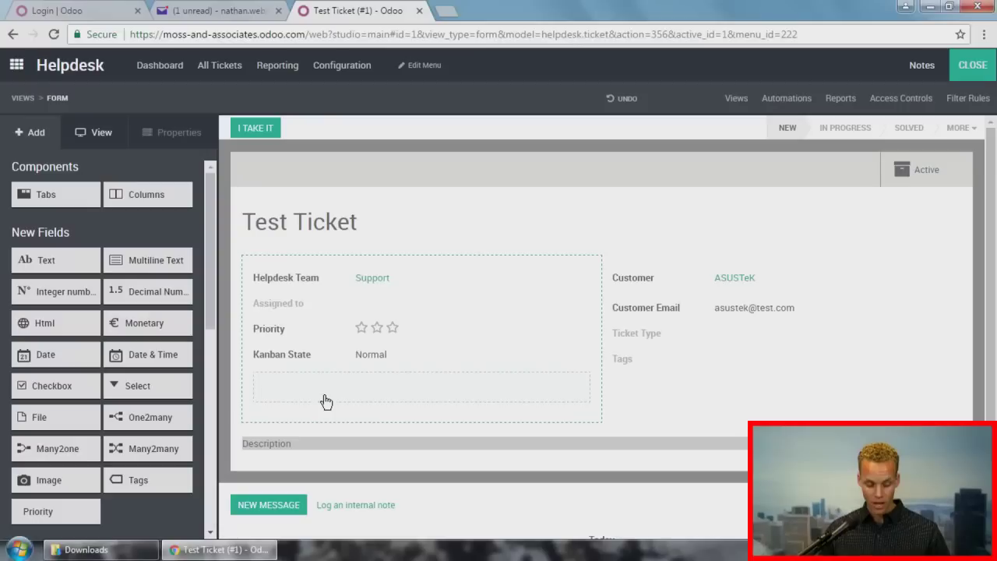
left_click(269, 384)
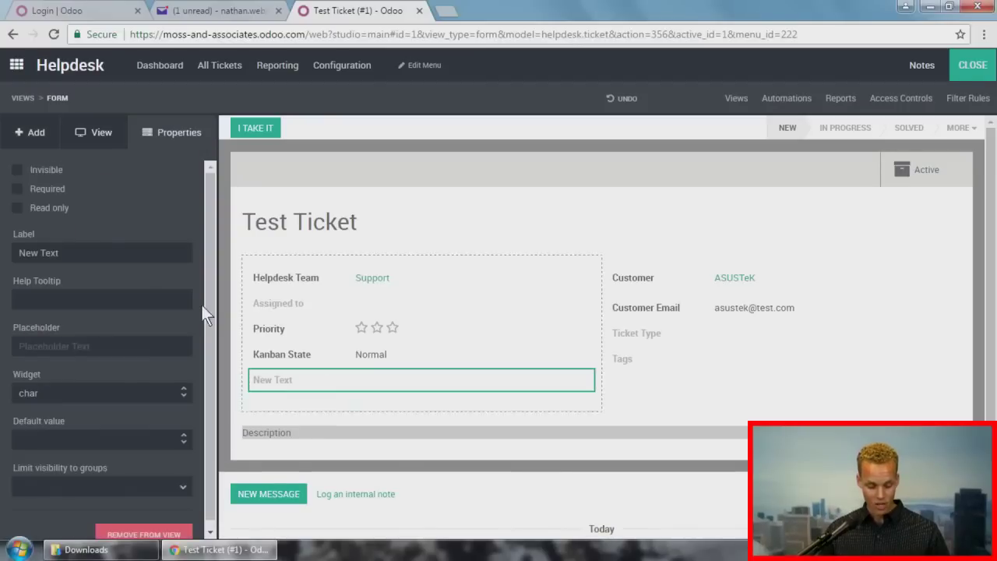
left_click(101, 250)
key("ctrl+shift+Left")
key("ctrl+shift+Left")
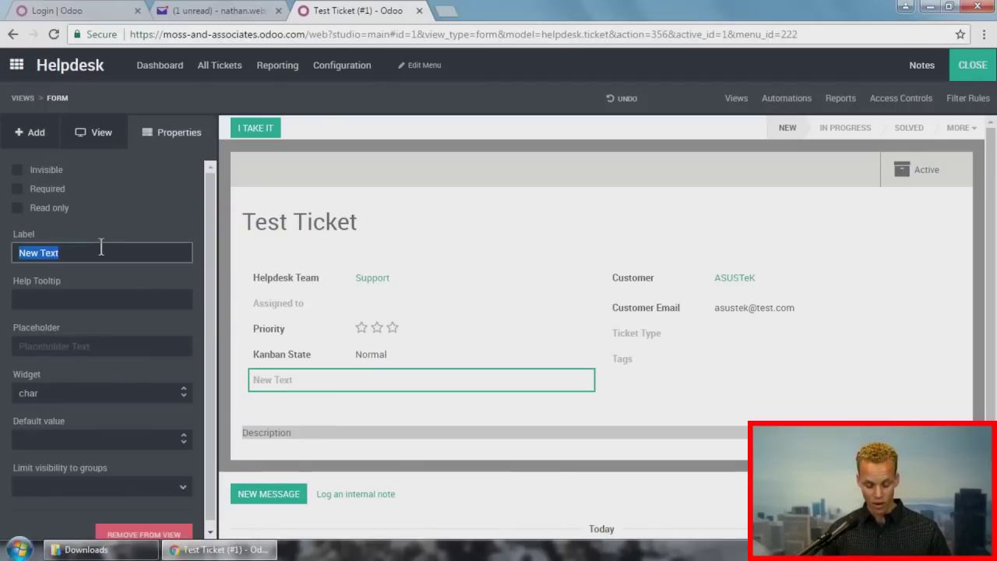
type("A")
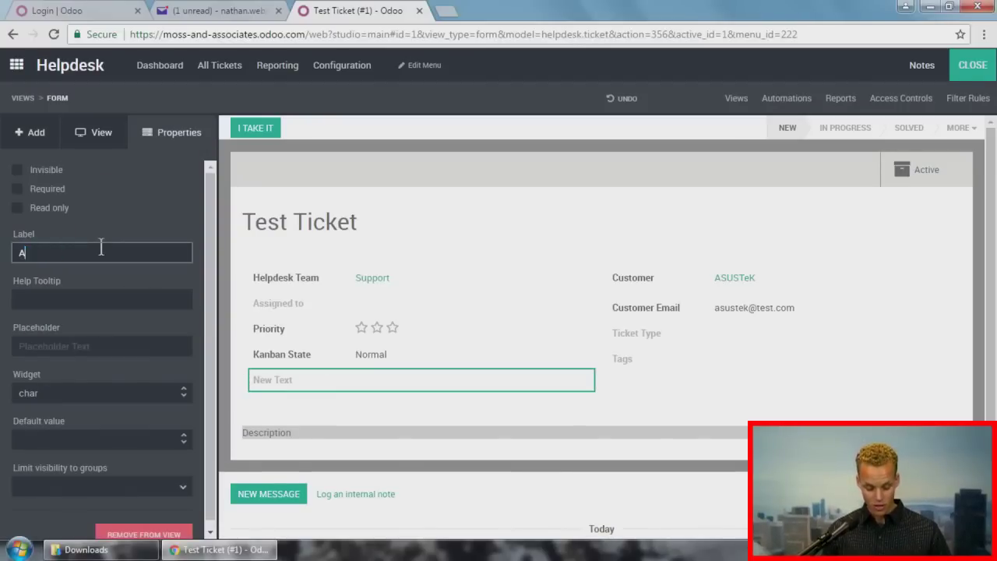
type("dditional ")
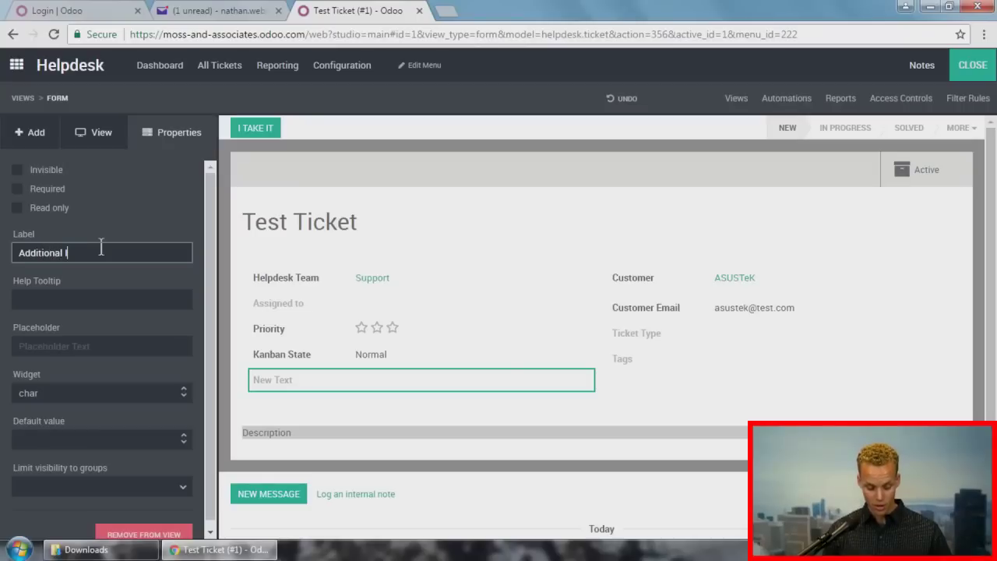
type("Info")
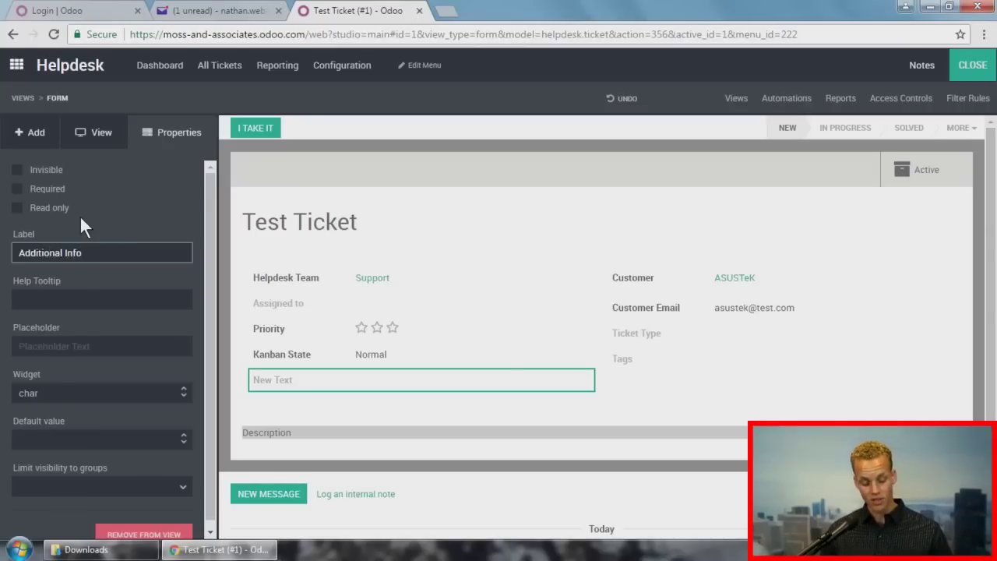
left_click(140, 301)
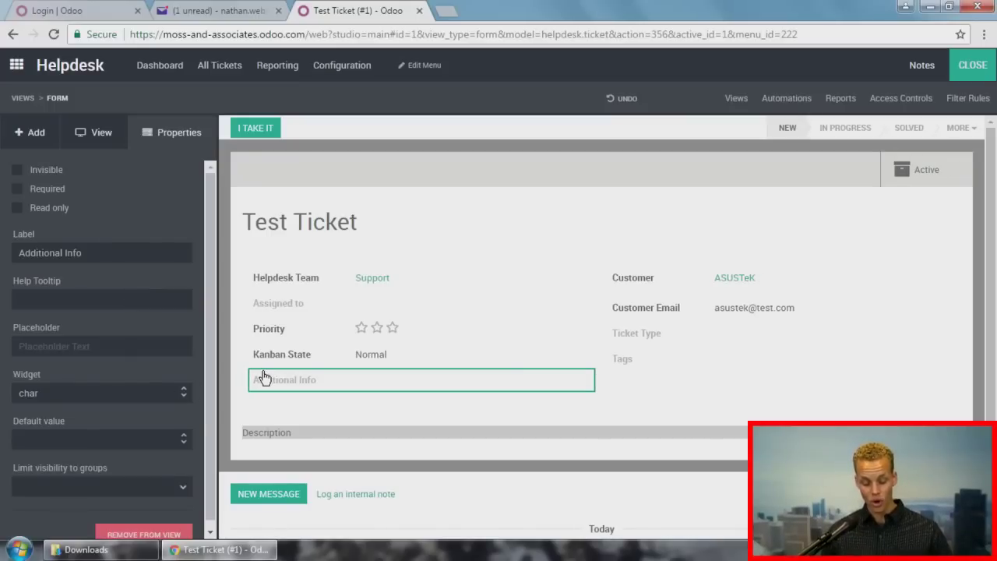
Step: Give Additional Info the tooltip 'Fill this in with additional information' and close Studio
left_click(101, 303)
type("Fi")
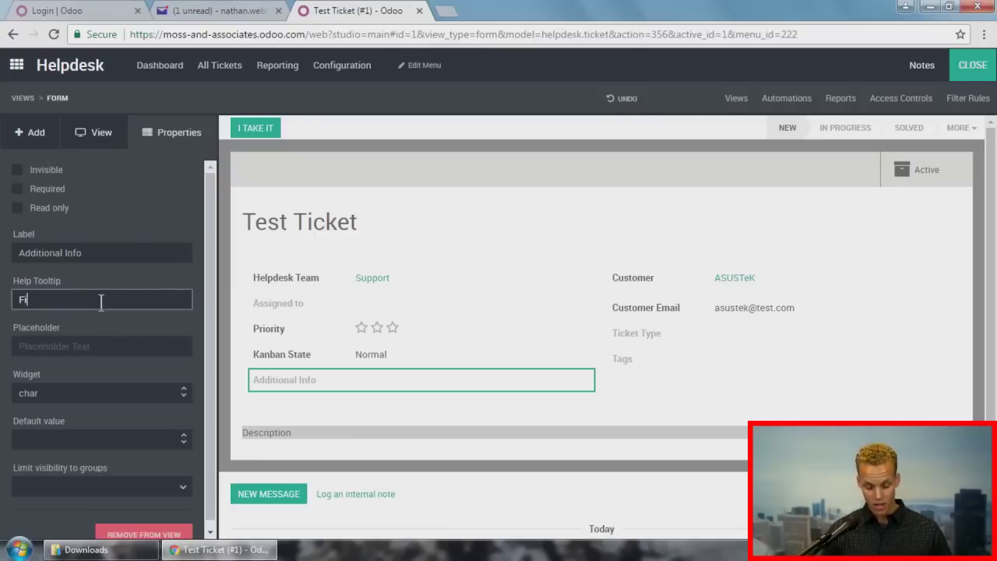
type("ll this in with ad")
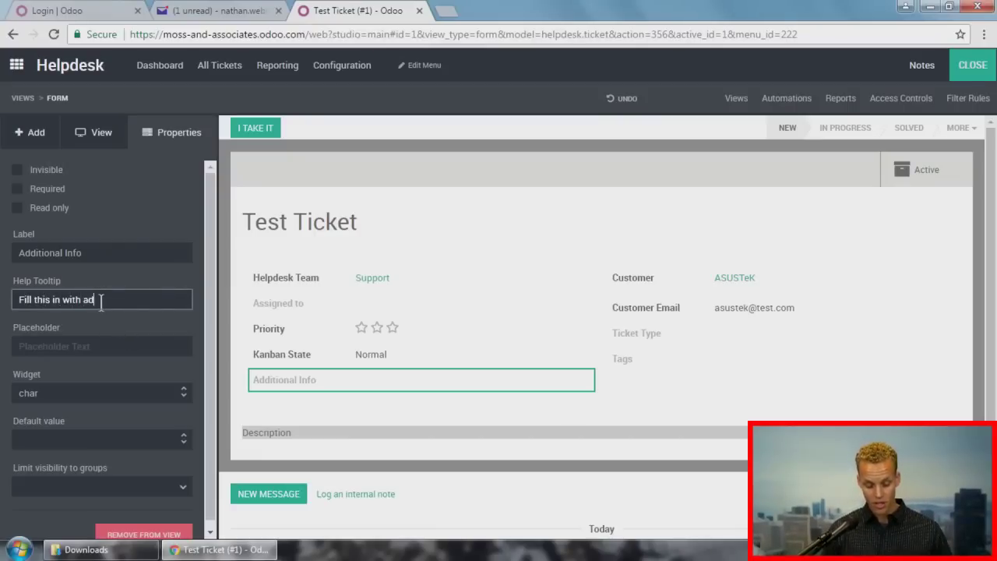
type("ditional information.")
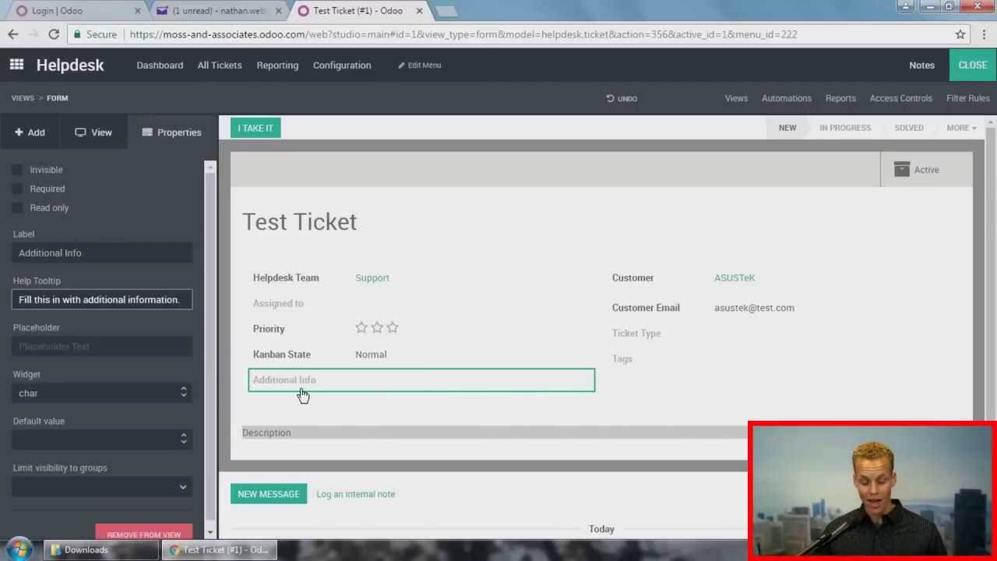
left_click(134, 216)
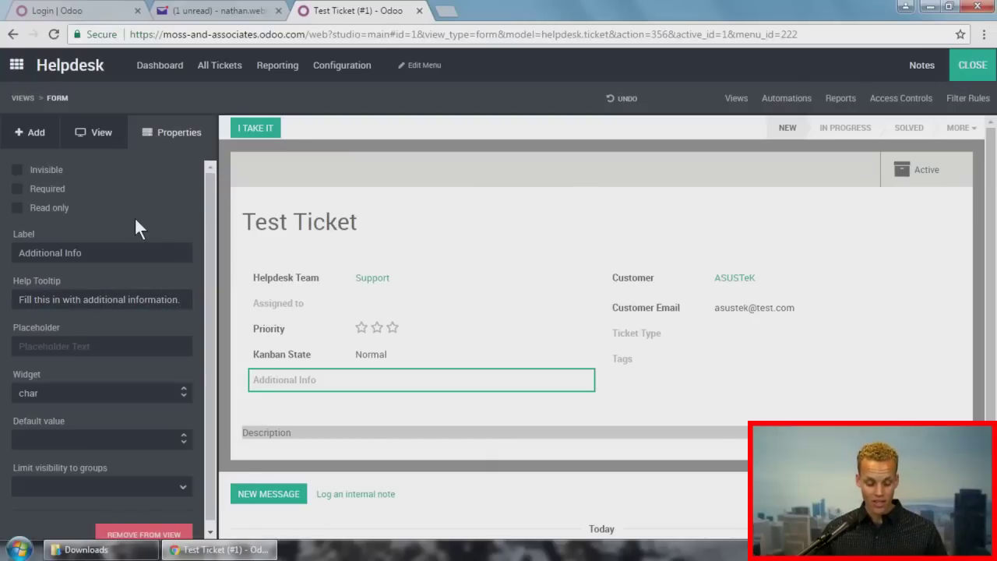
left_click(988, 70)
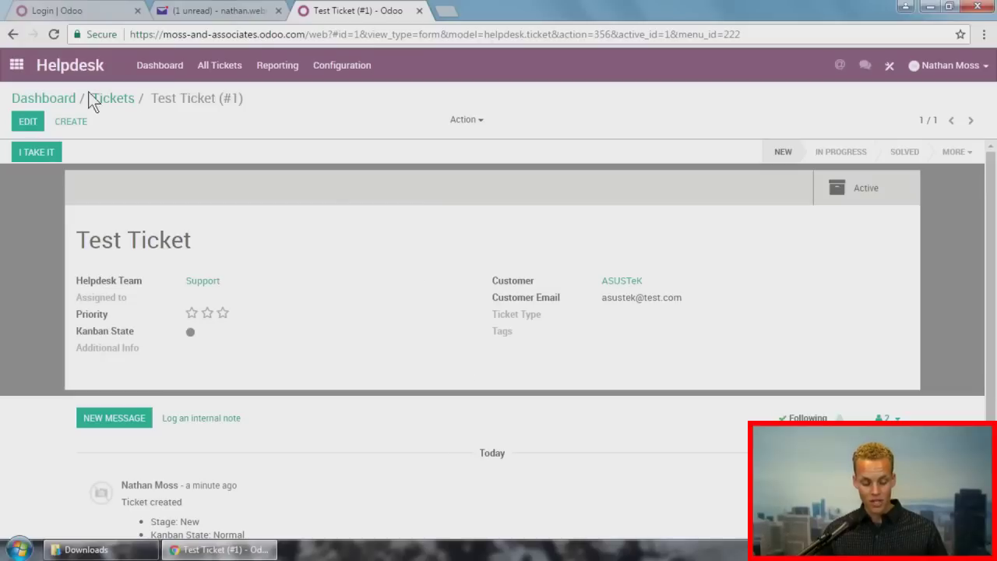
Step: Create and save repair order RMA00001 for Product in the Repairs app
left_click(16, 66)
left_click(264, 334)
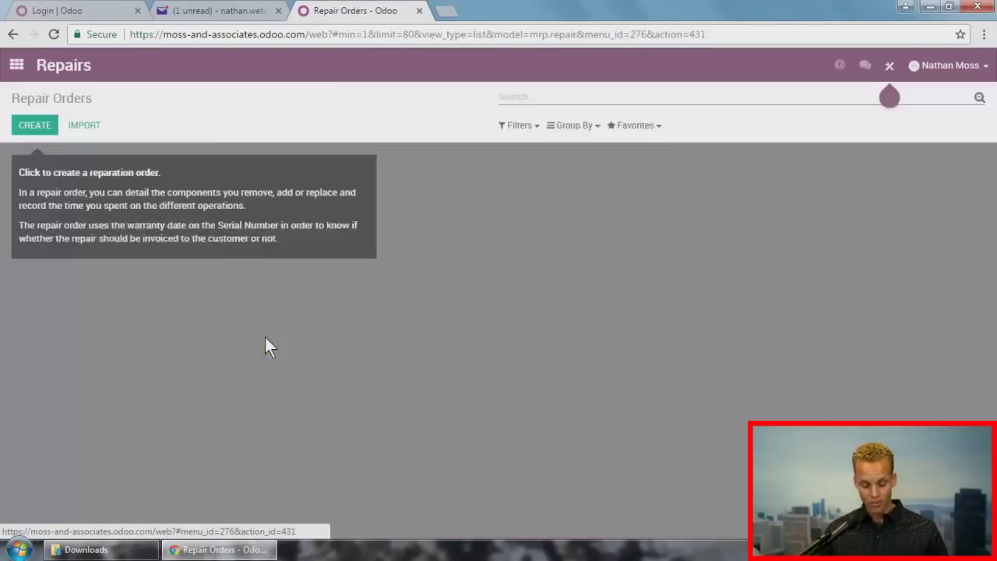
left_click(33, 126)
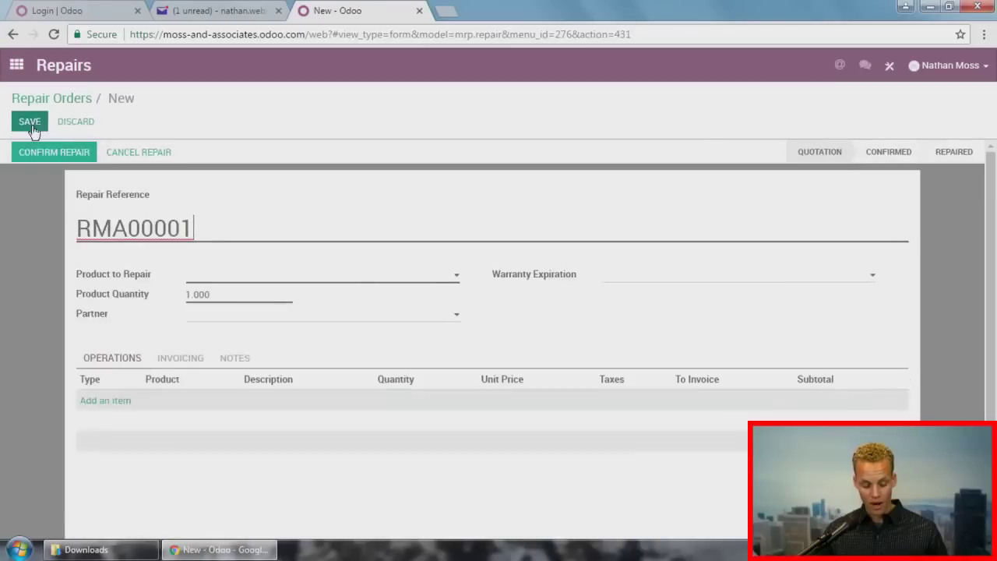
left_click(238, 276)
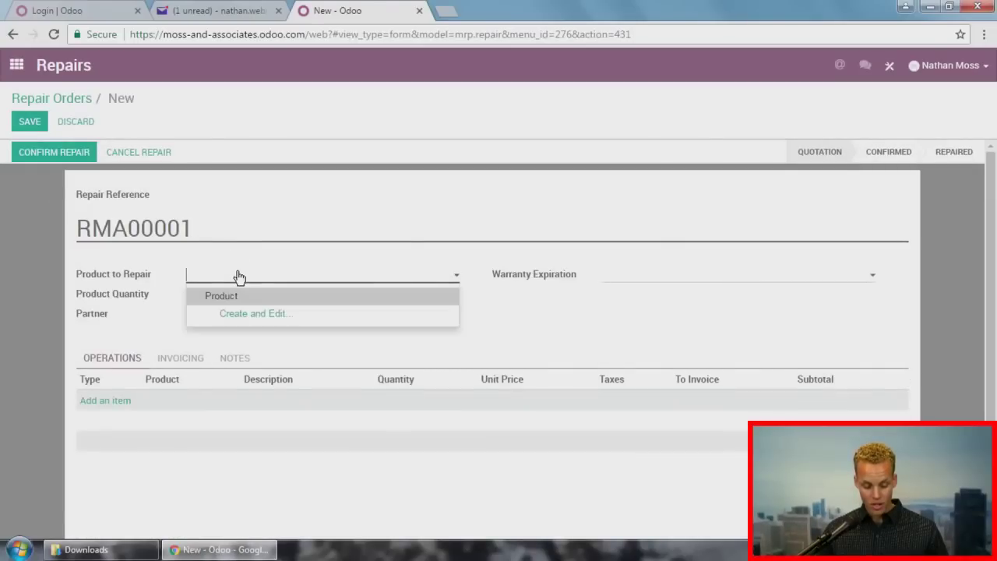
left_click(239, 299)
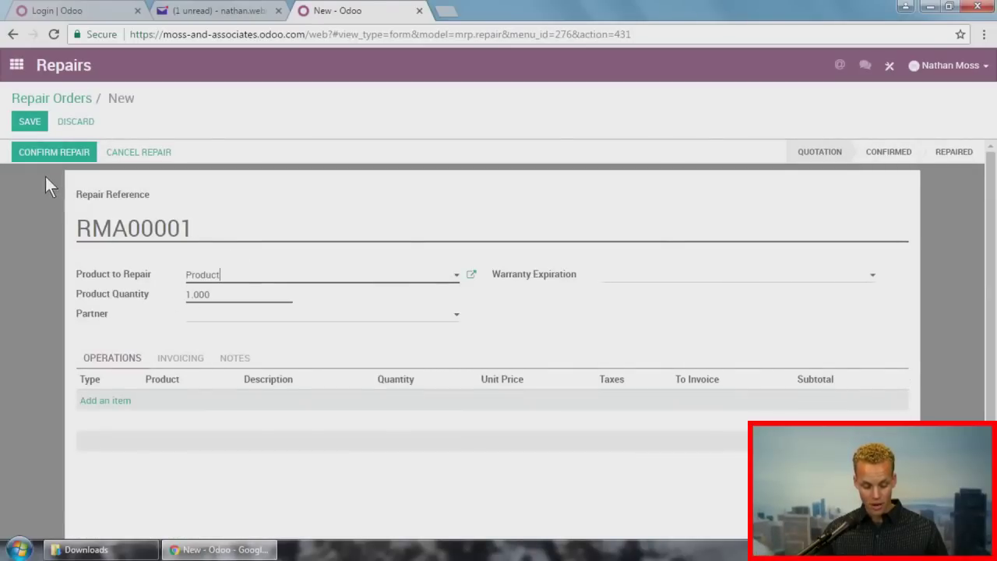
left_click(36, 120)
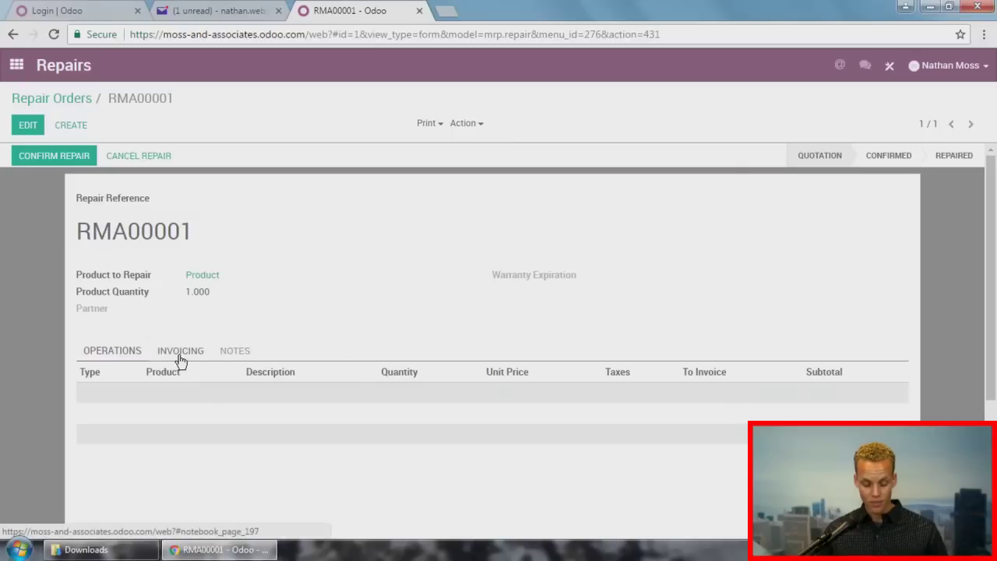
Step: Add a Many2one Ticket field to the repair form, check its ticket list, and return home
left_click(888, 66)
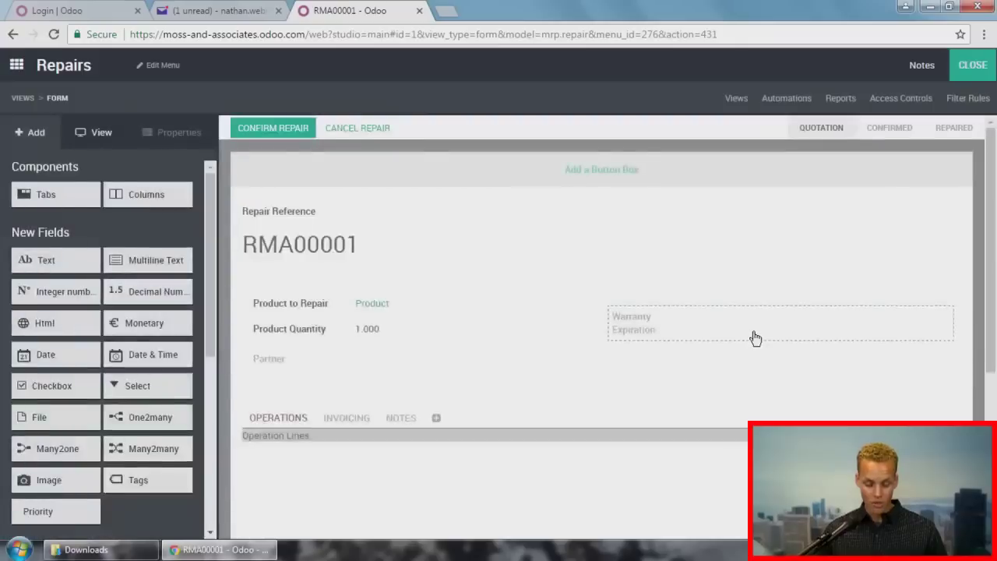
left_click_drag(23, 451, 340, 400)
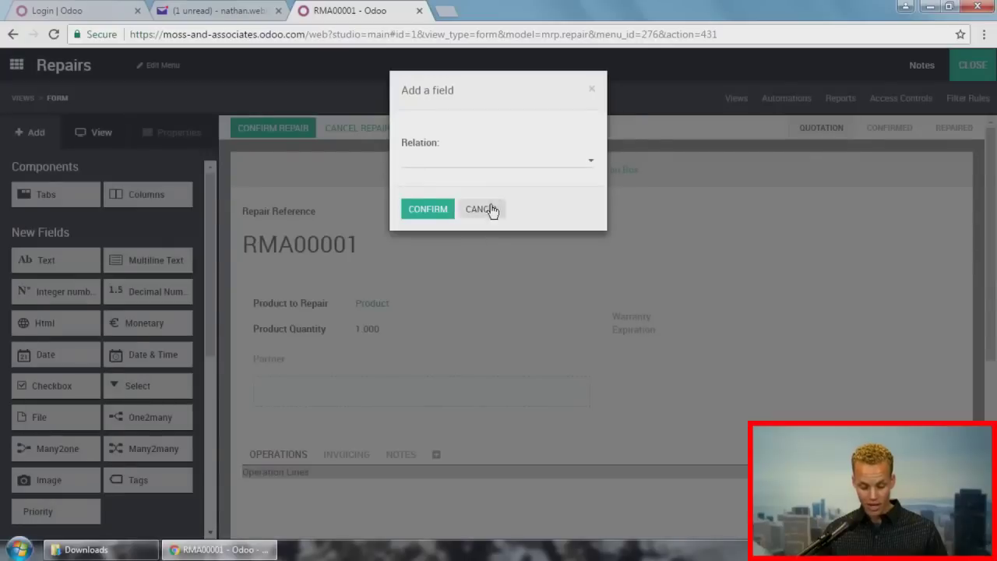
left_click(484, 162)
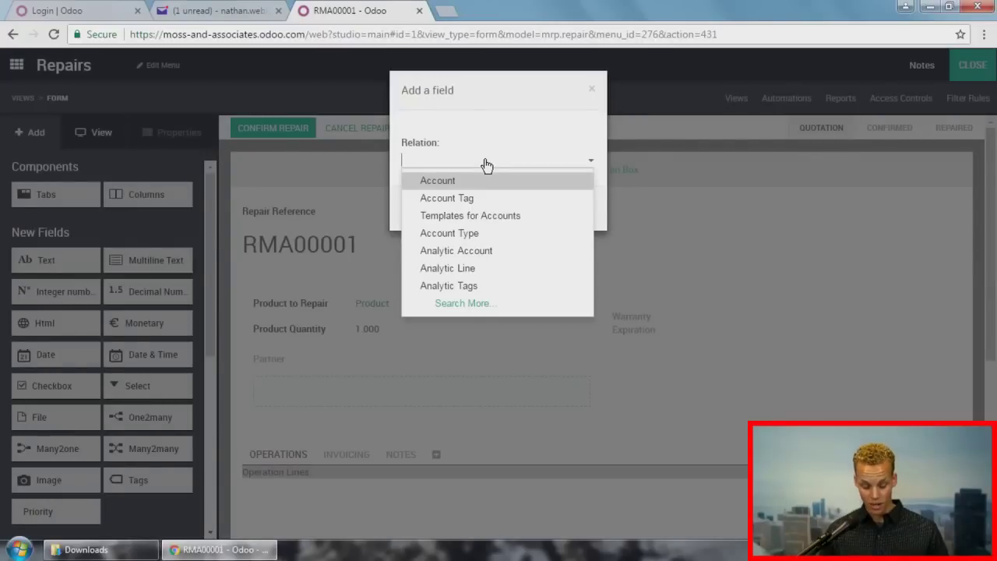
type("ticket")
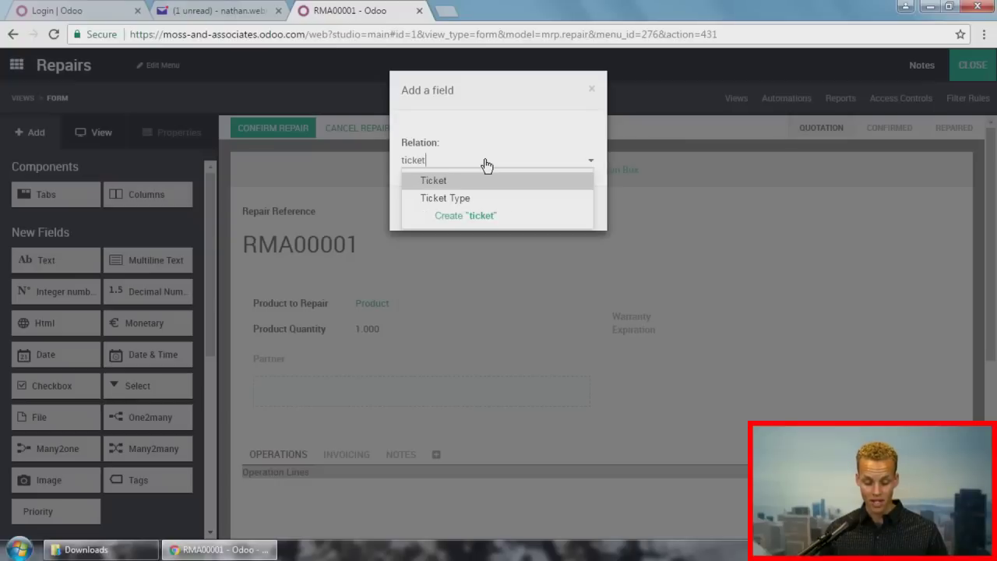
left_click(480, 181)
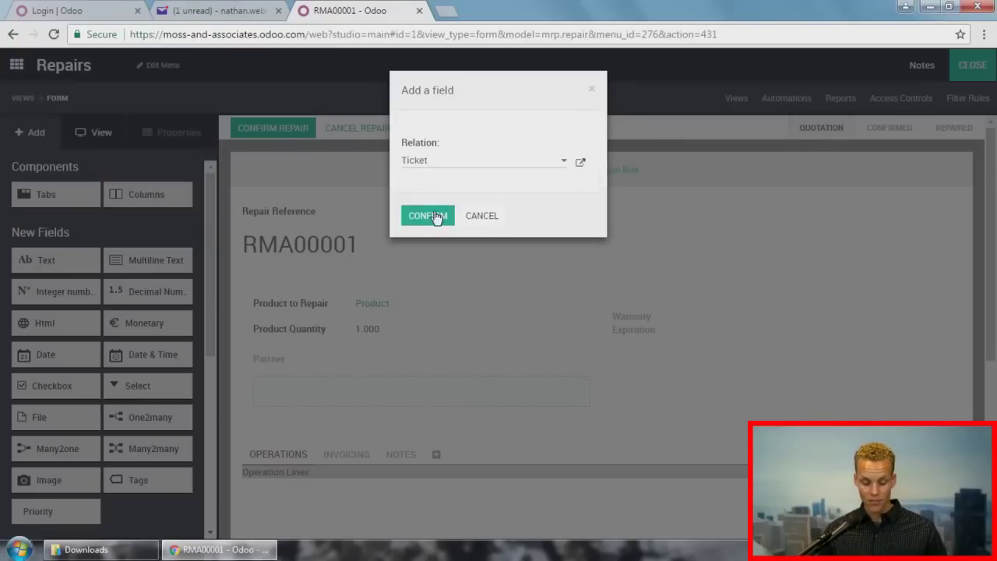
left_click(436, 216)
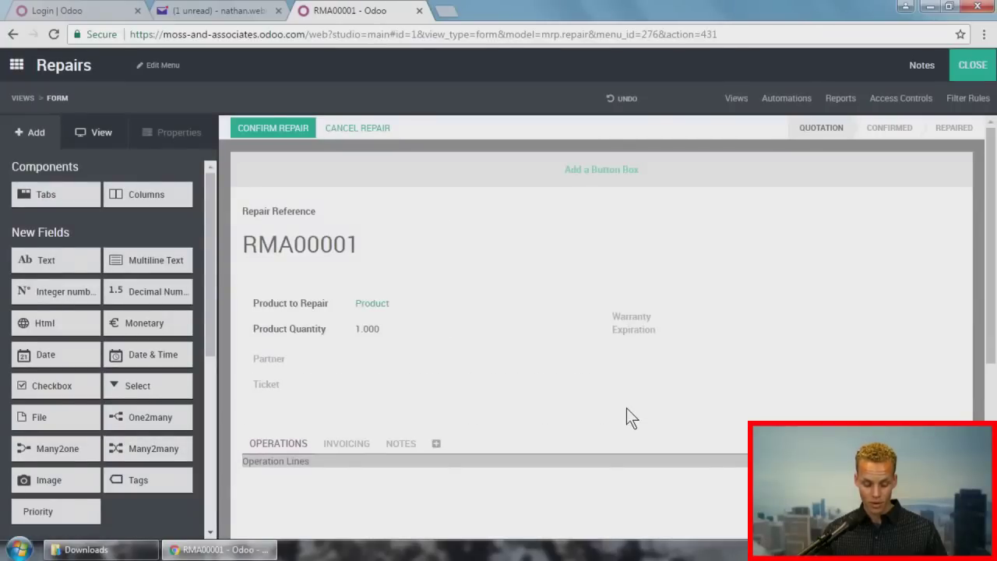
left_click(977, 64)
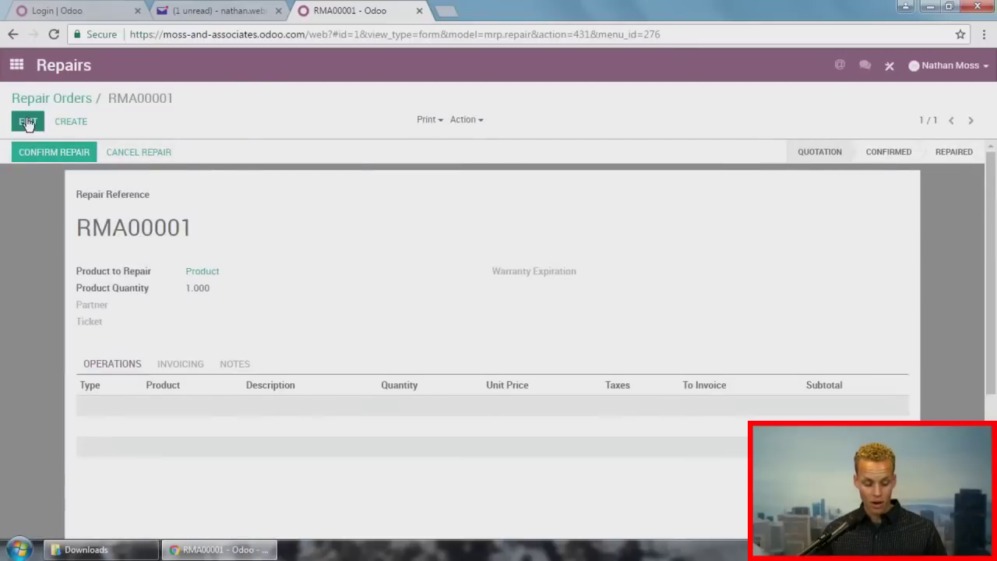
left_click(27, 123)
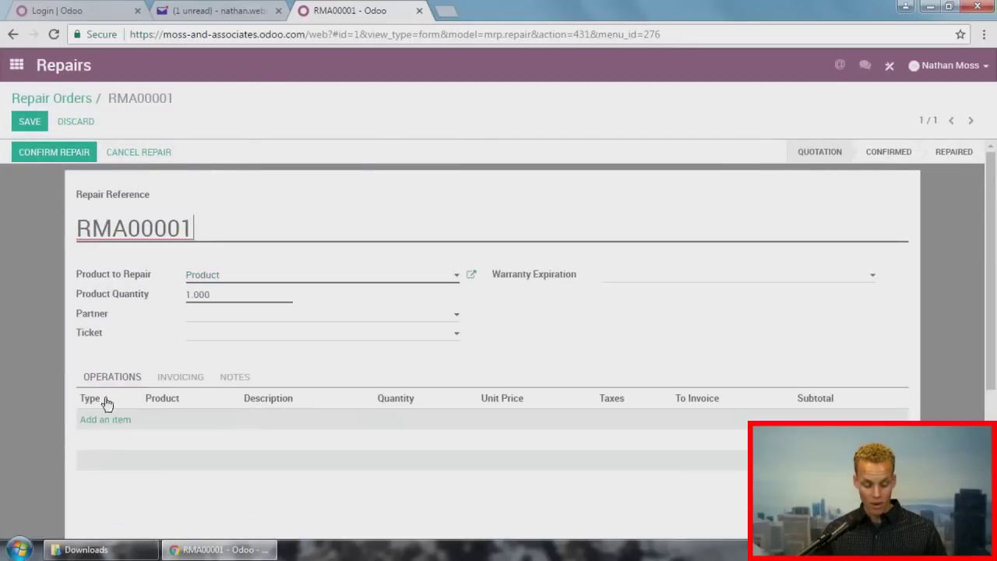
left_click(220, 334)
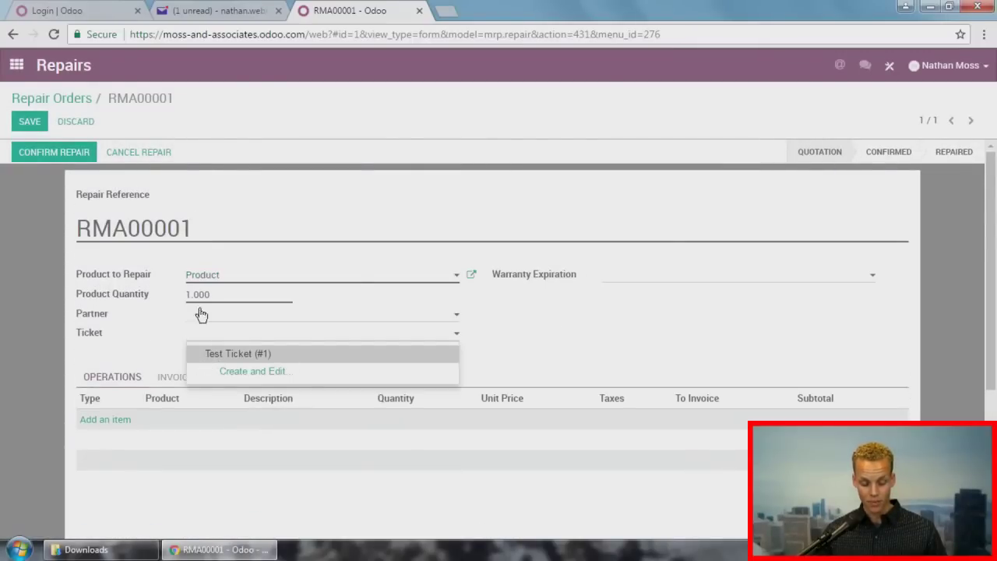
left_click(17, 64)
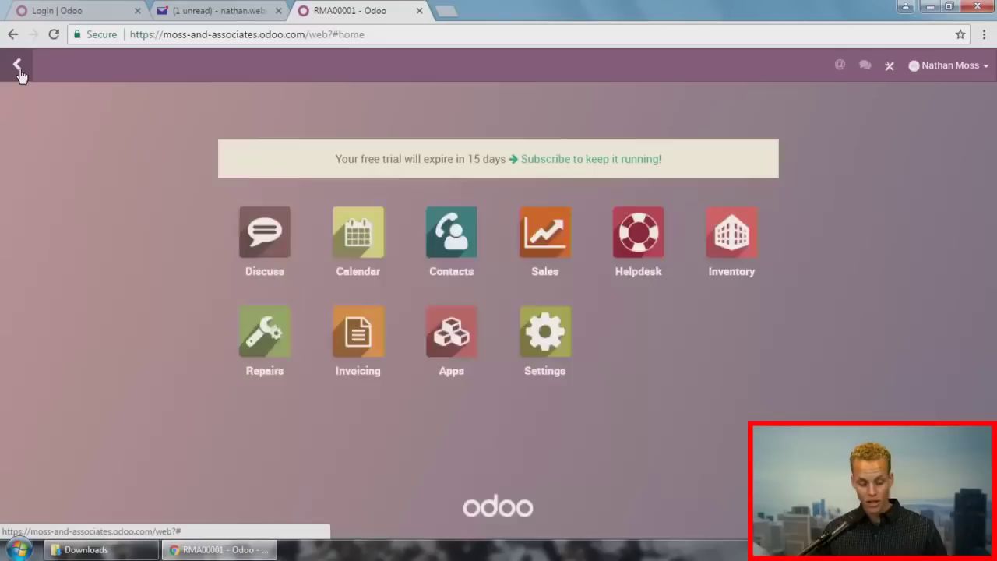
Step: On Test Ticket's form, add a 'Repairs' smart button linked through repair orders' Ticket field
left_click(644, 234)
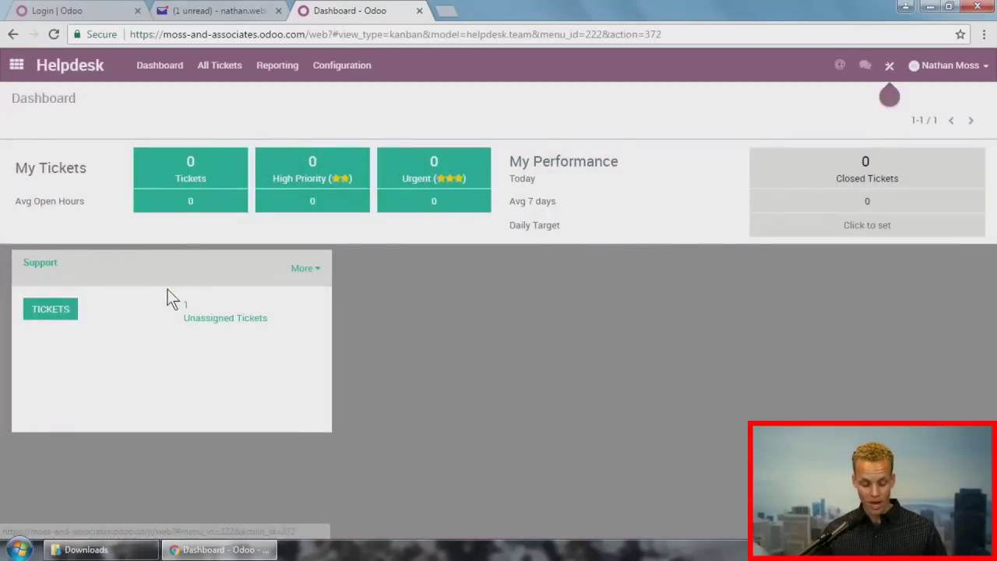
left_click(79, 375)
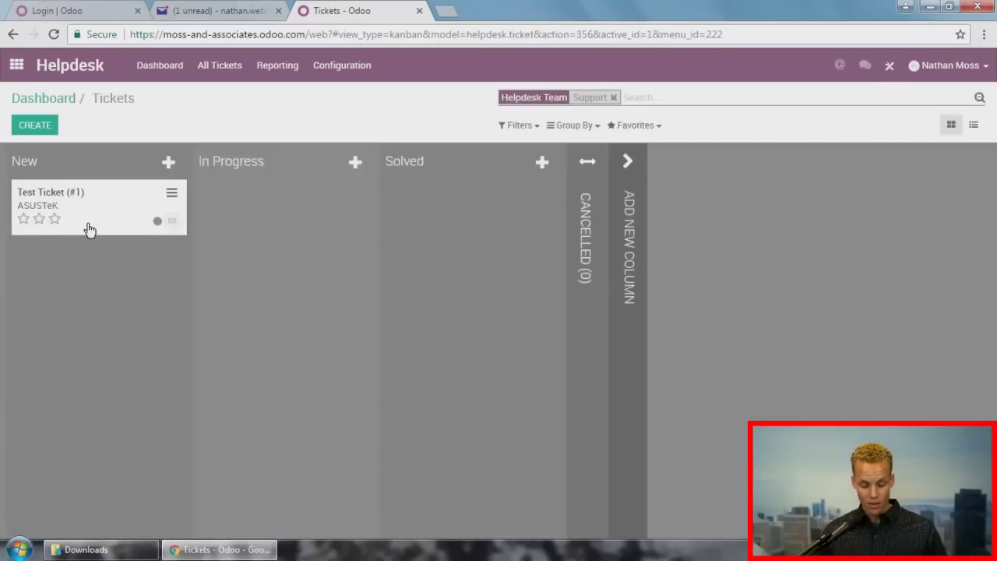
left_click(88, 227)
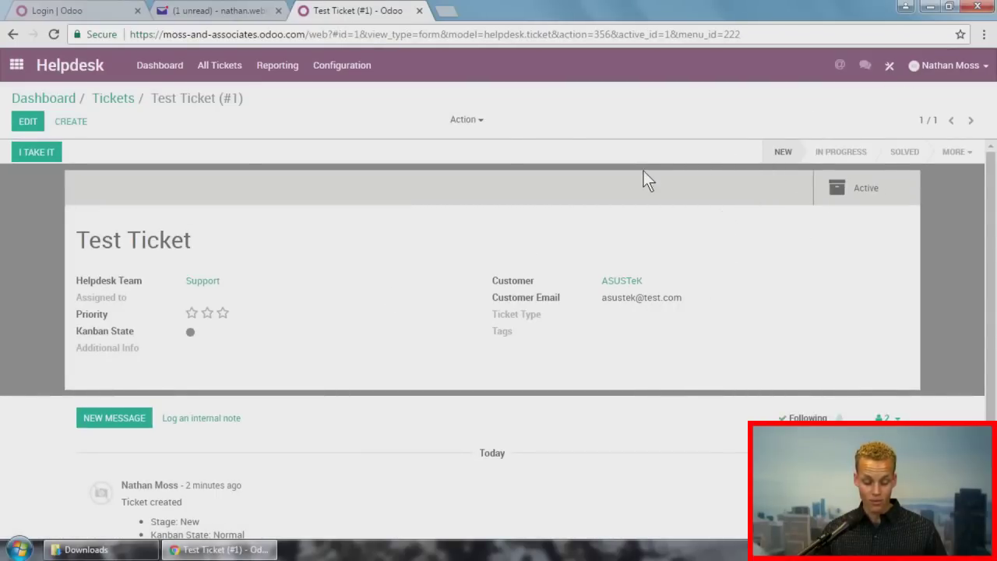
left_click(895, 69)
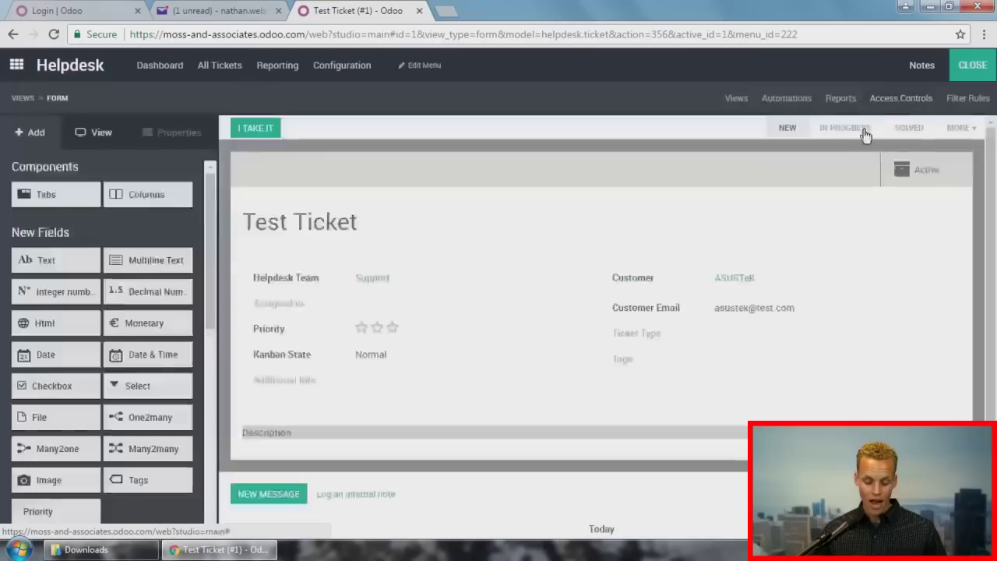
left_click(862, 174)
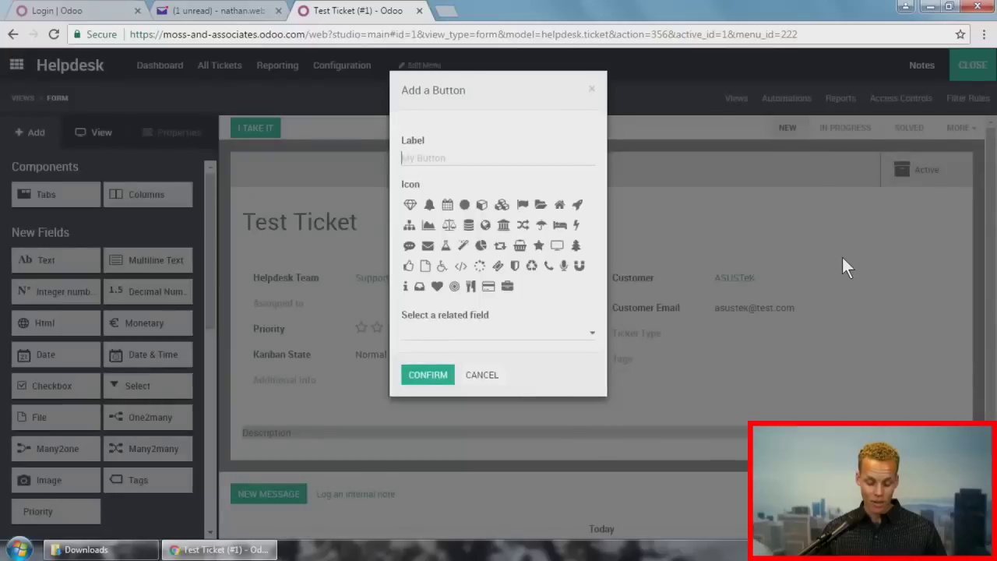
left_click(504, 159)
type("Re")
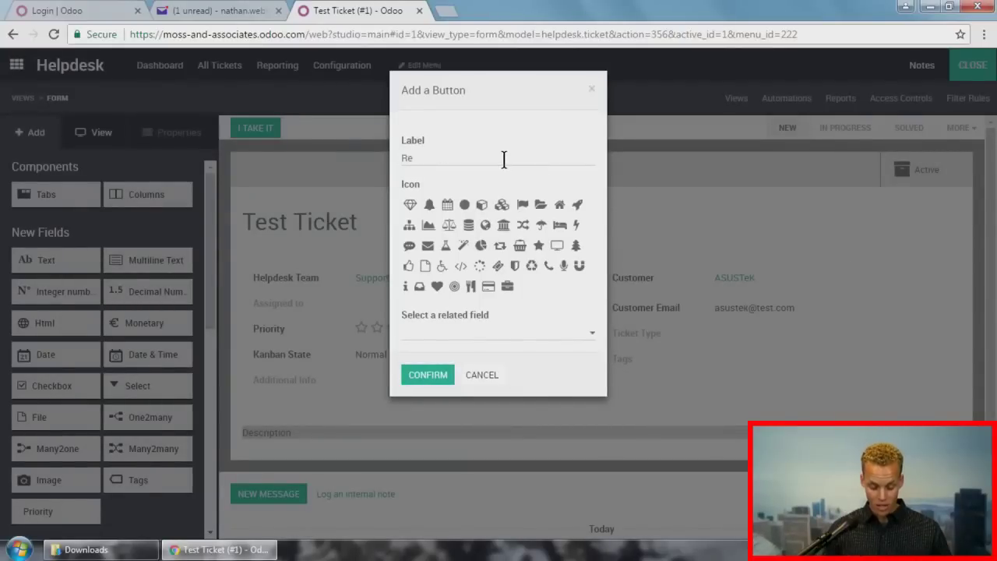
type("pairs")
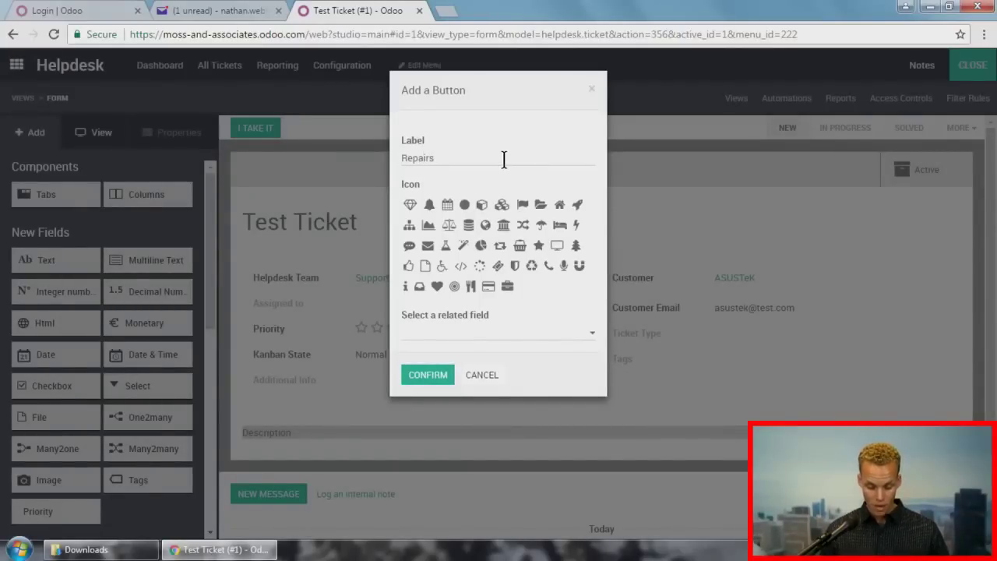
left_click(489, 334)
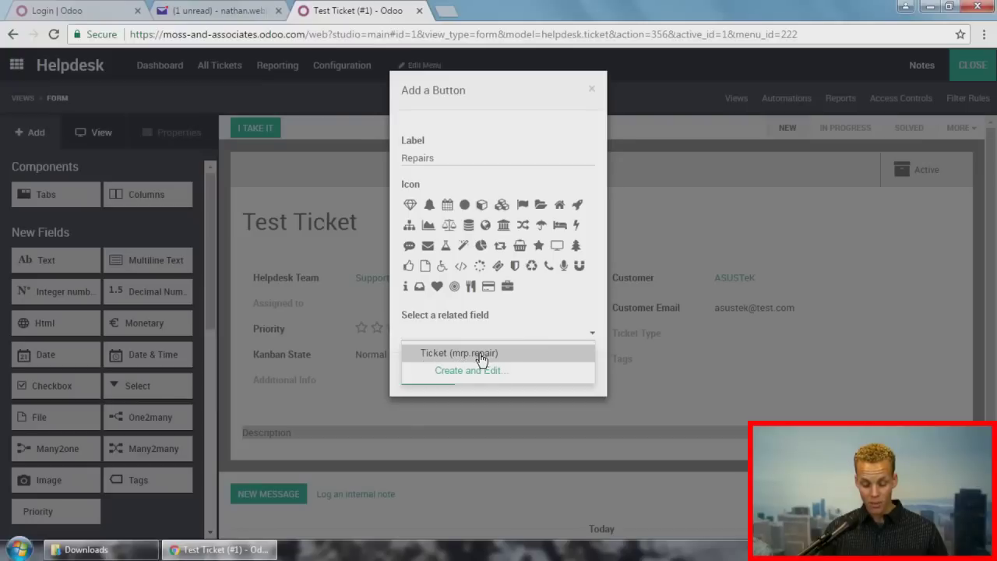
left_click(481, 357)
left_click(425, 382)
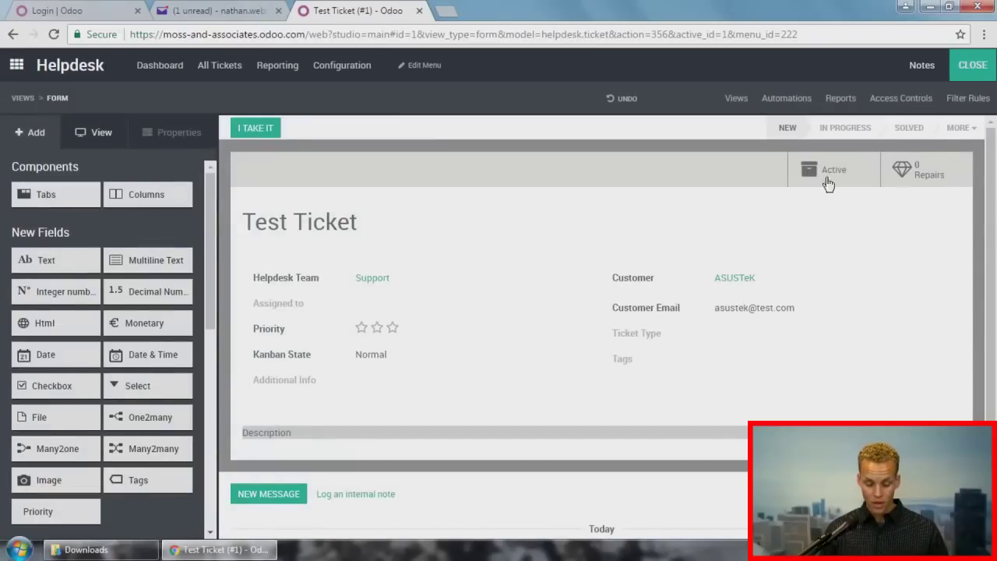
Step: Give the Repairs button the wrench icon (fa-wrench) and close Studio
left_click(904, 175)
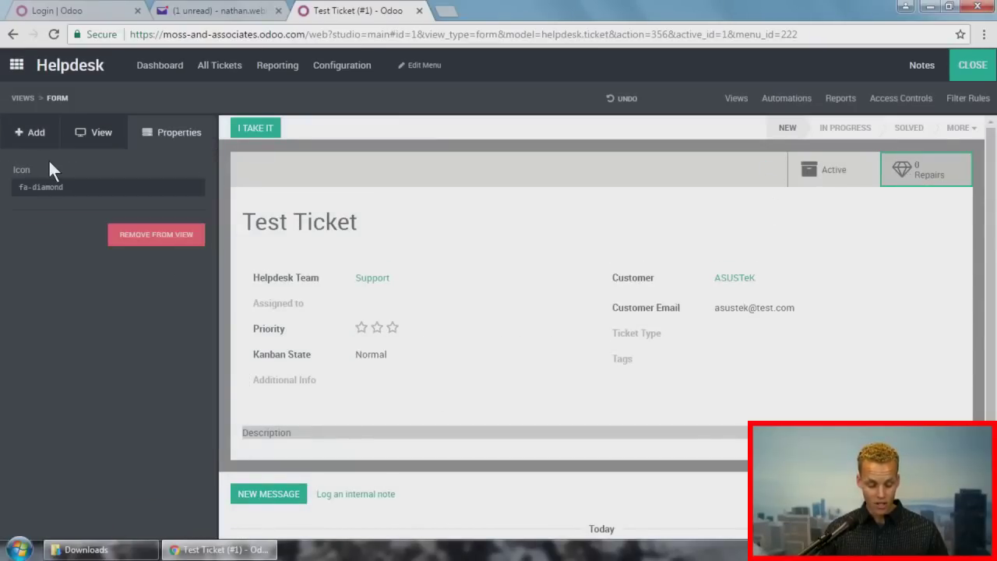
double_click(50, 188)
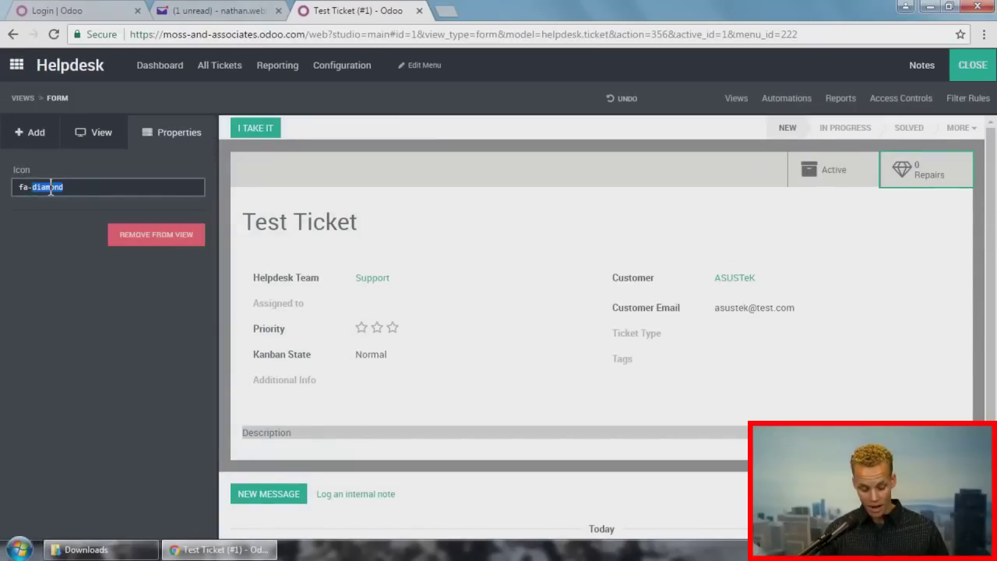
type("wrench")
left_click(29, 272)
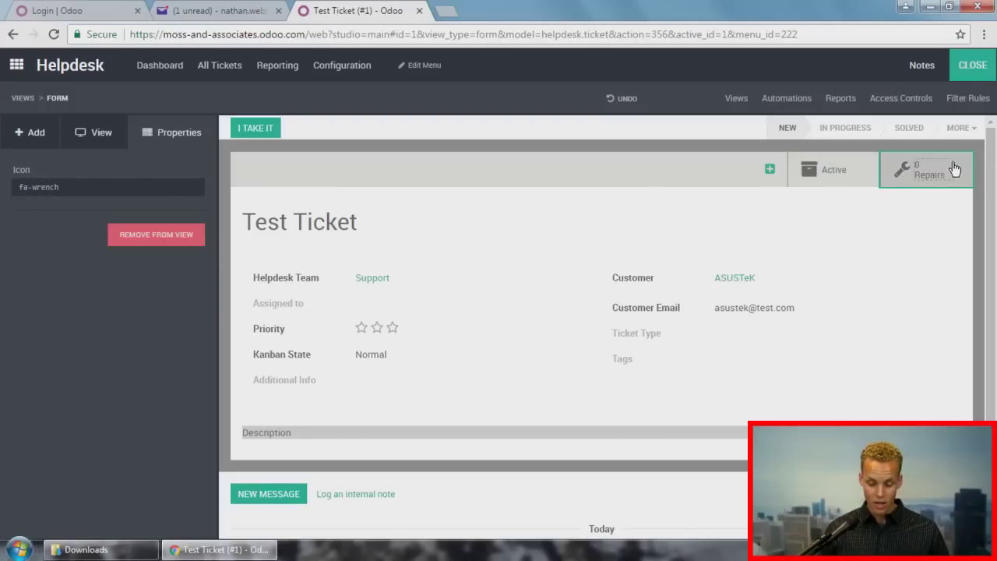
left_click(974, 65)
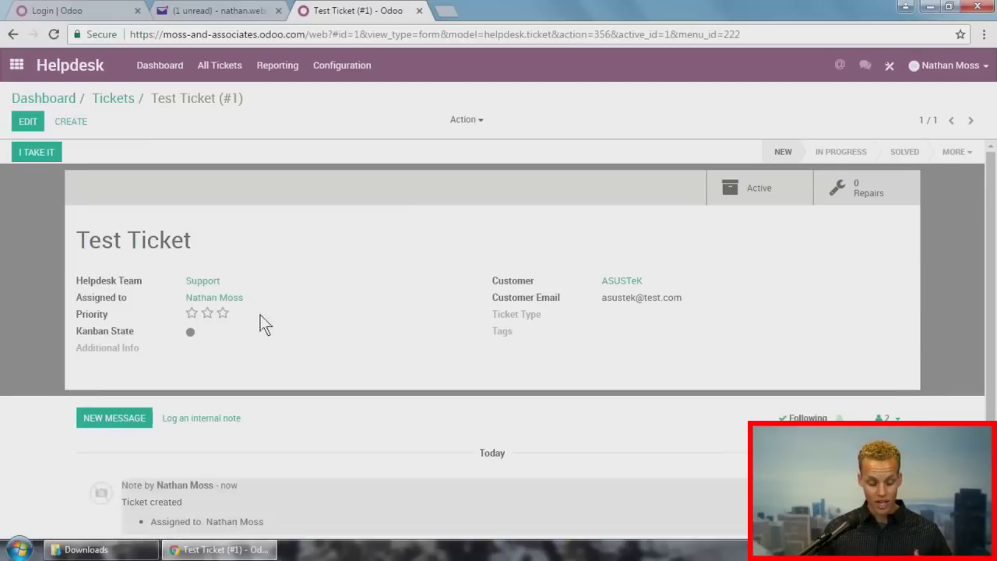
Step: From the Repairs smart button, create and save RMA00002 for Product with partner Agrolait
scroll(121, 403, "down", 1)
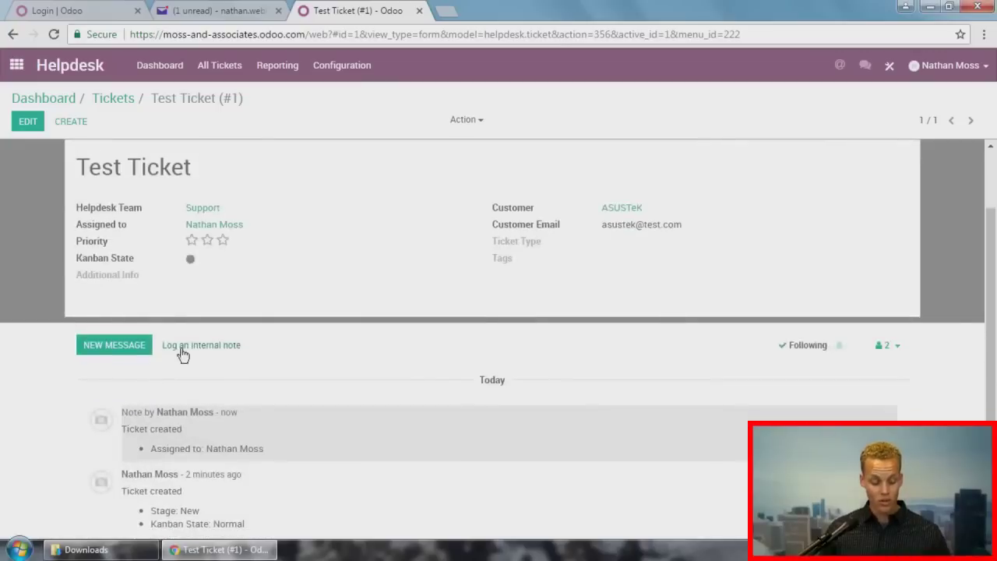
scroll(452, 438, "up", 1)
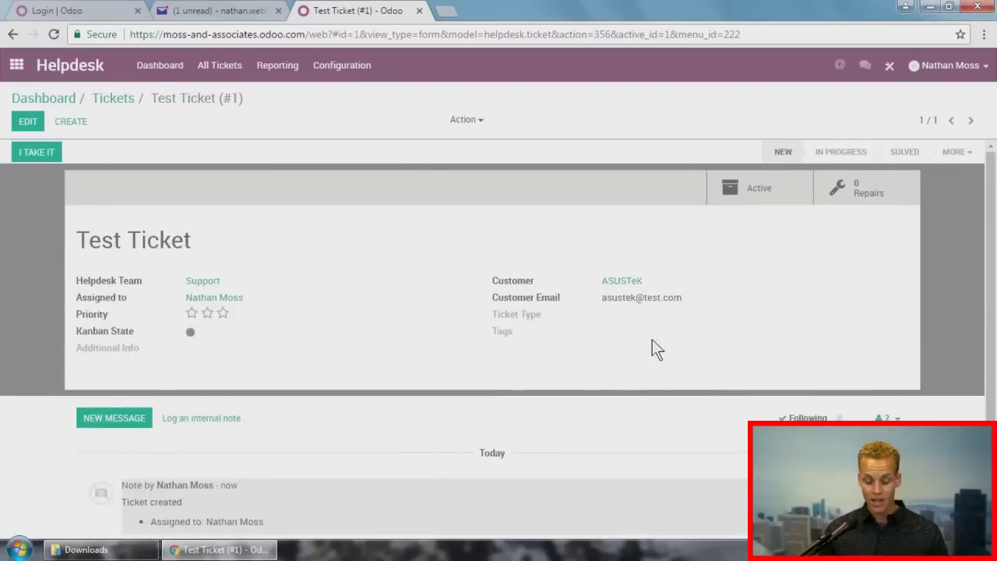
left_click(848, 189)
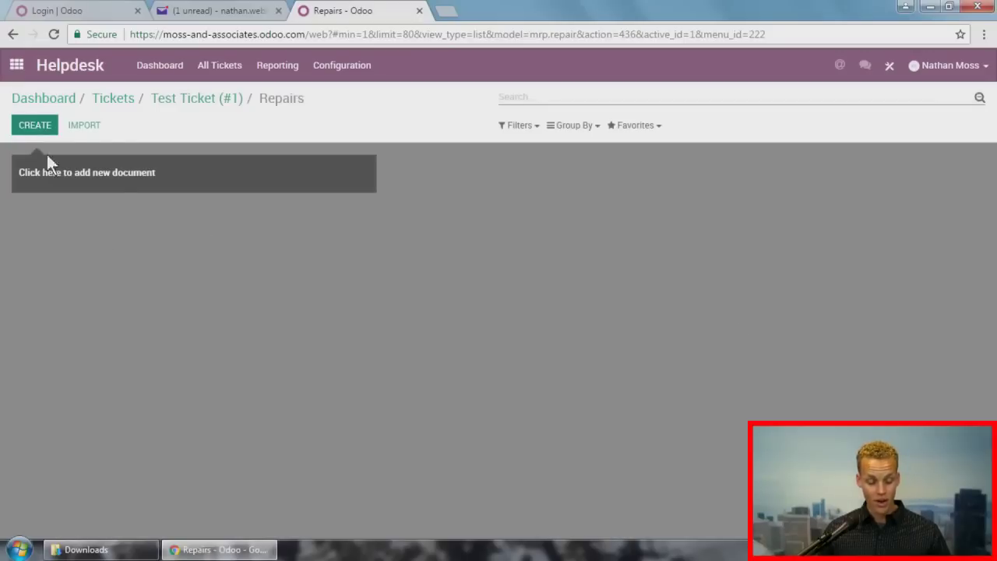
left_click(35, 127)
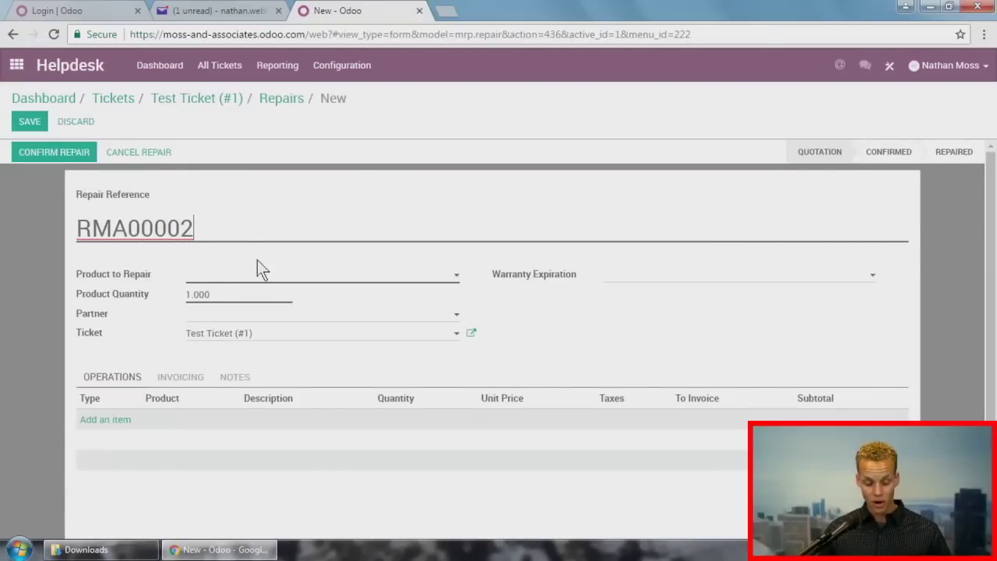
left_click(258, 273)
left_click(260, 293)
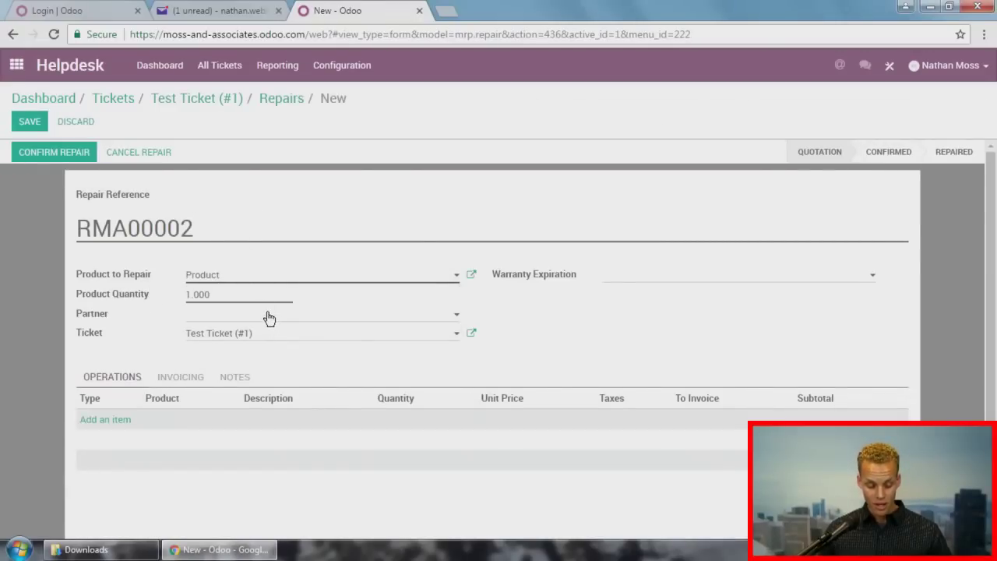
left_click(268, 318)
left_click(273, 358)
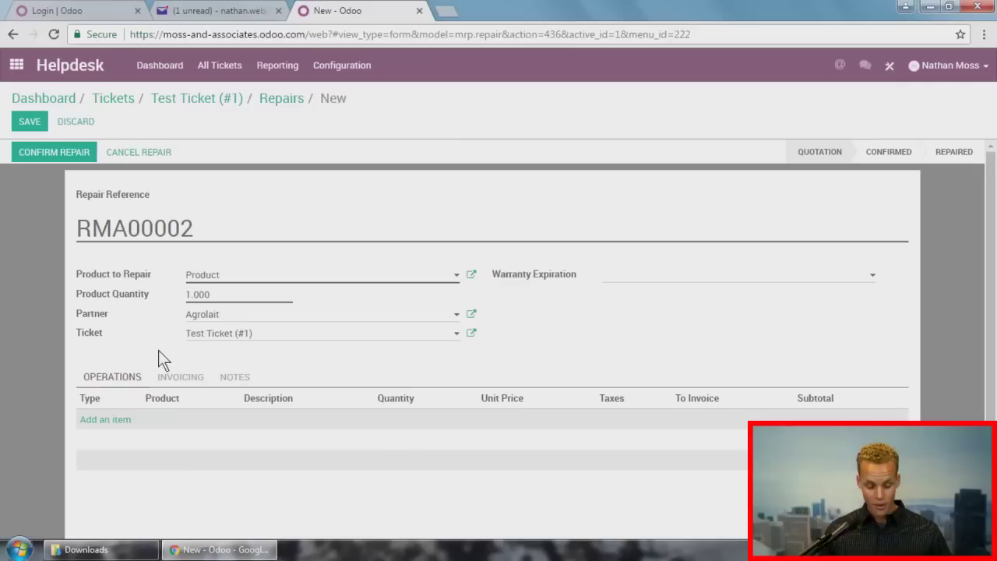
left_click(22, 127)
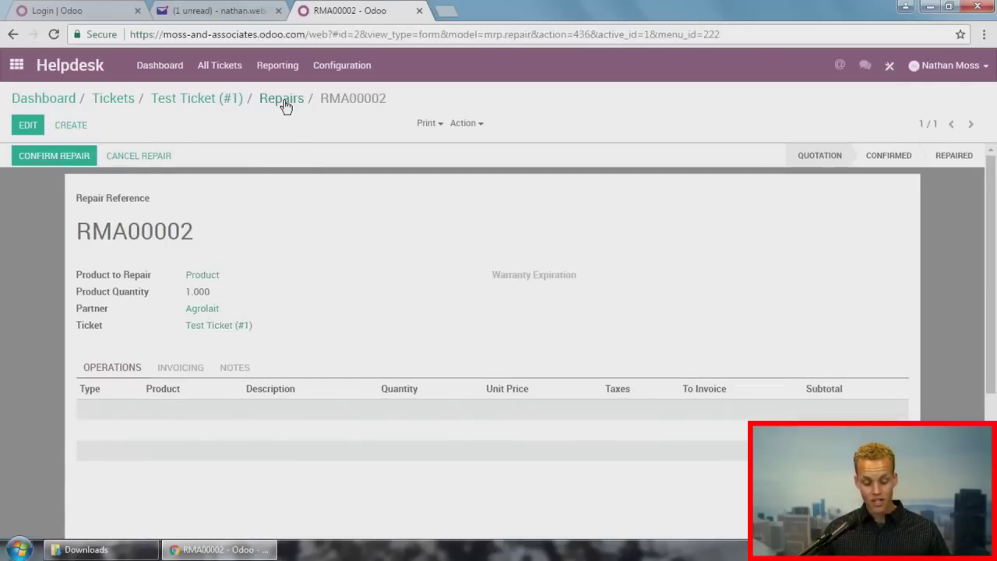
Step: Return to Test Ticket, then browse the Repairs app from RMA00001 to RMA00002
left_click(282, 99)
left_click(212, 99)
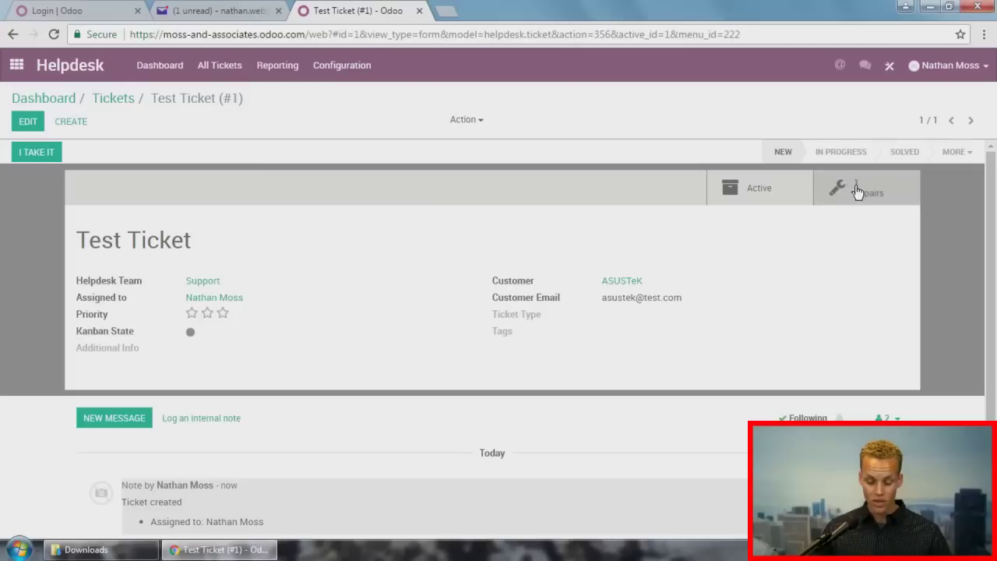
left_click(15, 69)
left_click(265, 339)
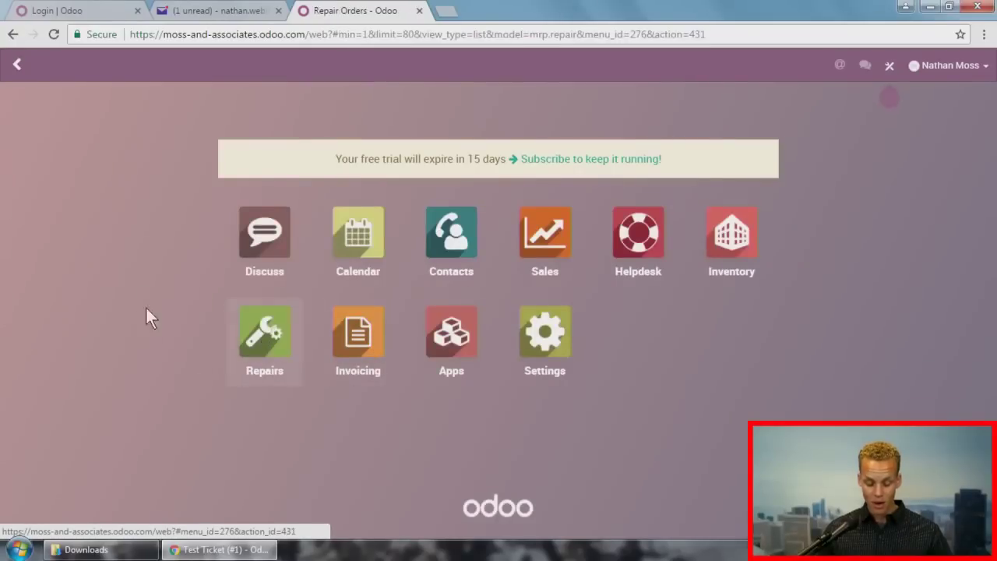
left_click(128, 178)
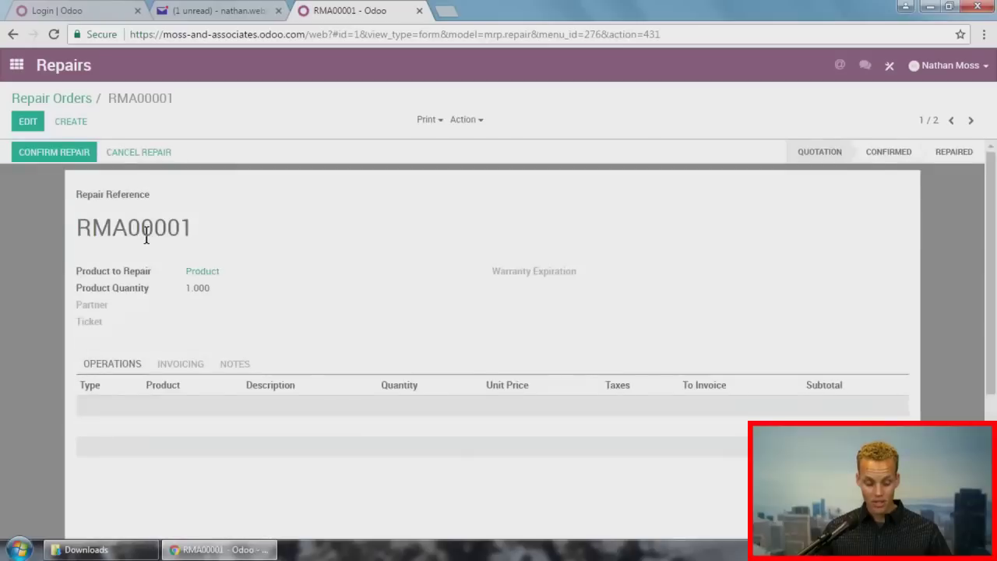
left_click(971, 120)
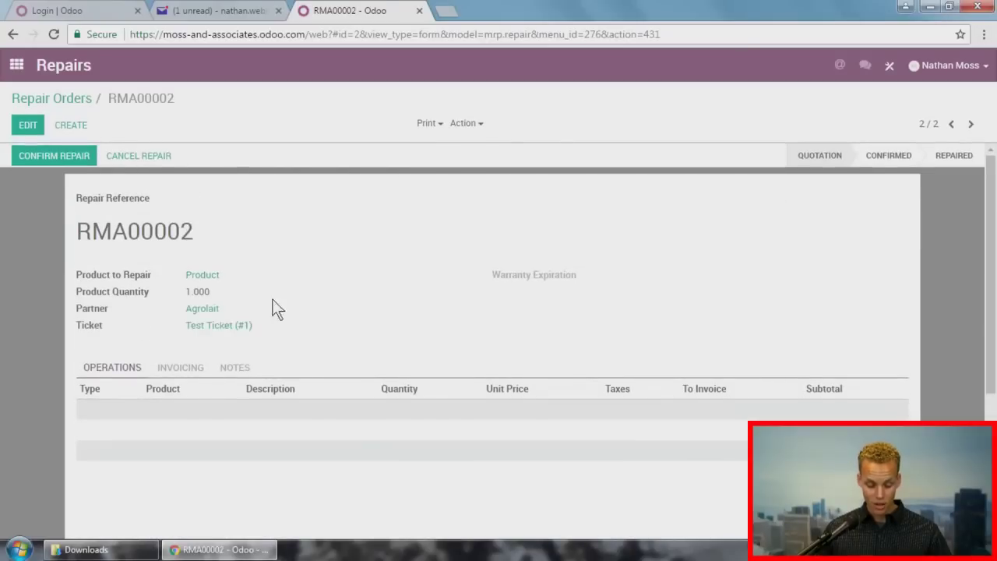
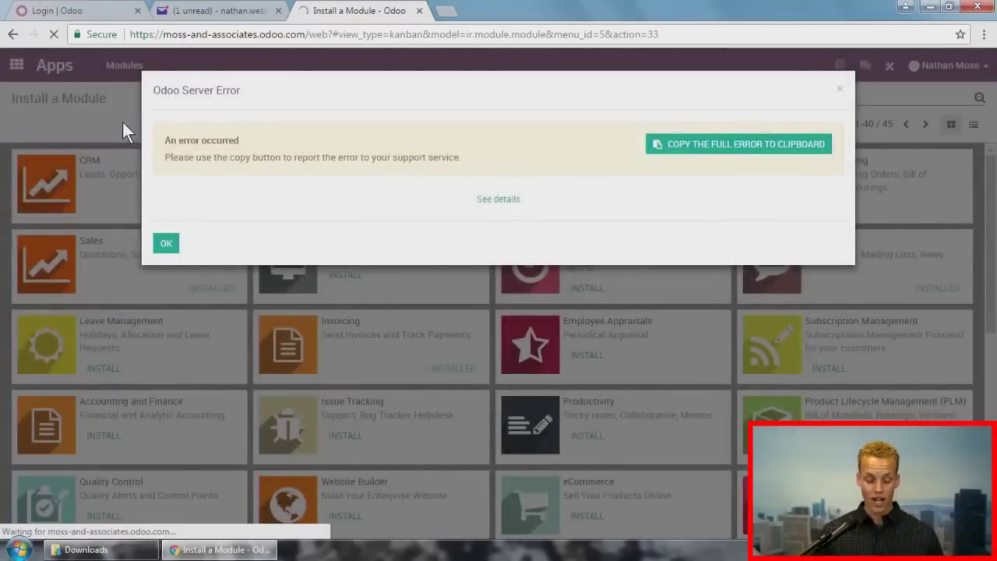
Step: Dismiss the server error and open the Product record from Inventory's Products list
left_click(168, 244)
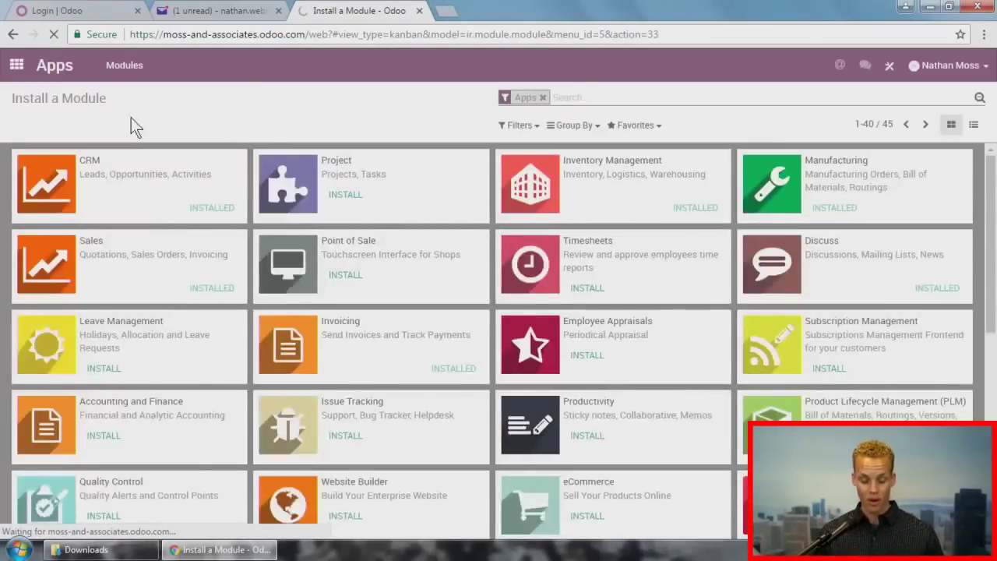
left_click(16, 65)
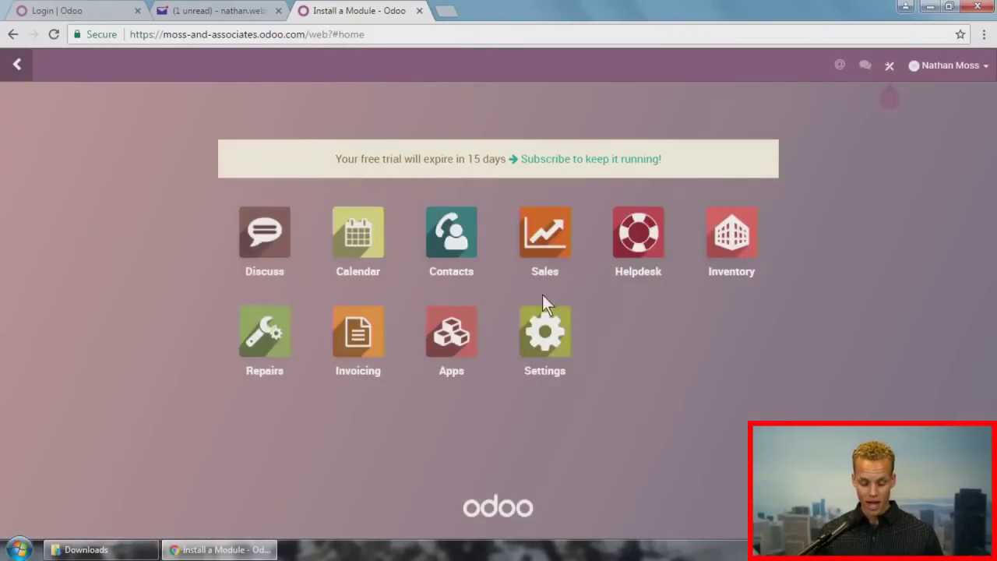
left_click(53, 35)
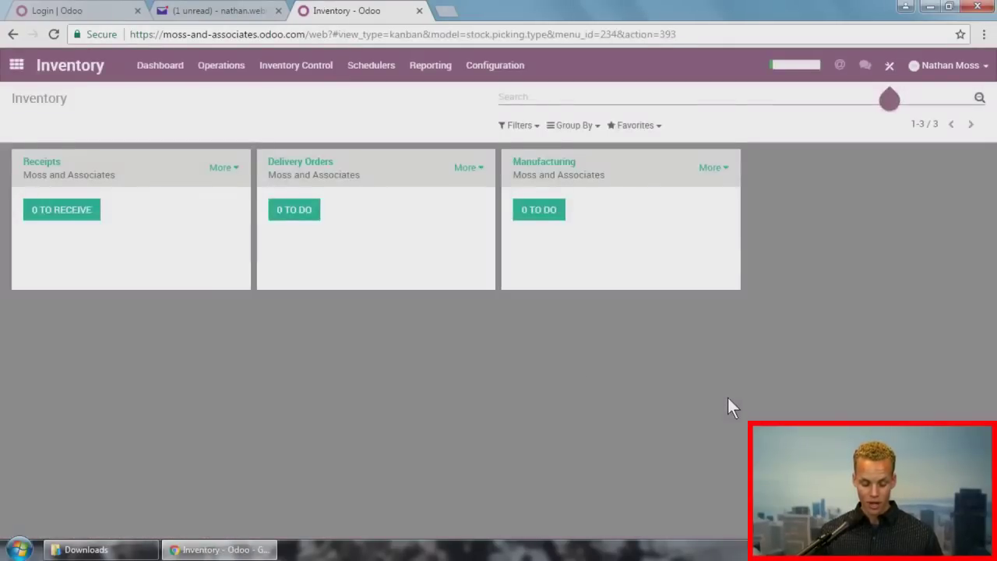
left_click(296, 65)
left_click(307, 95)
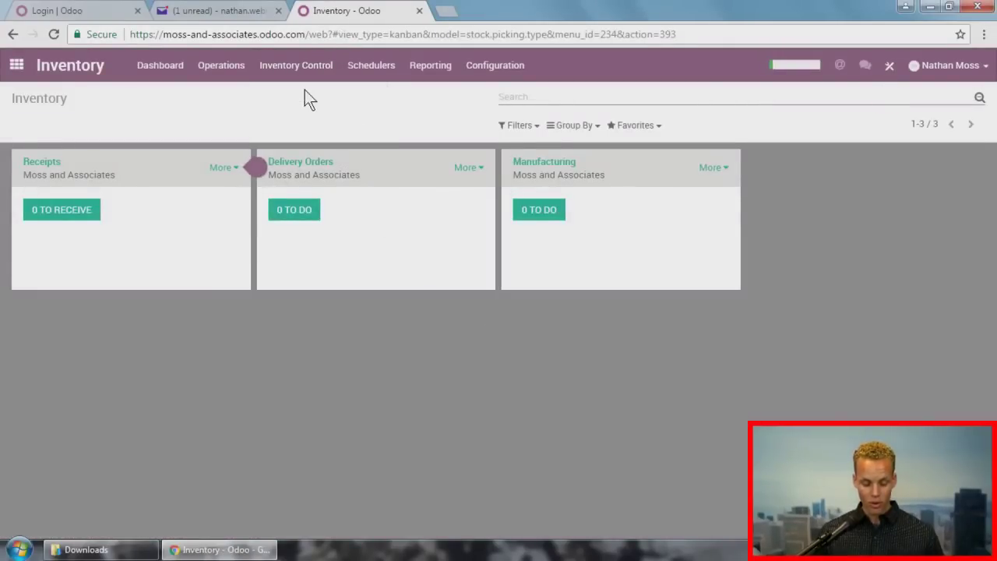
left_click(112, 161)
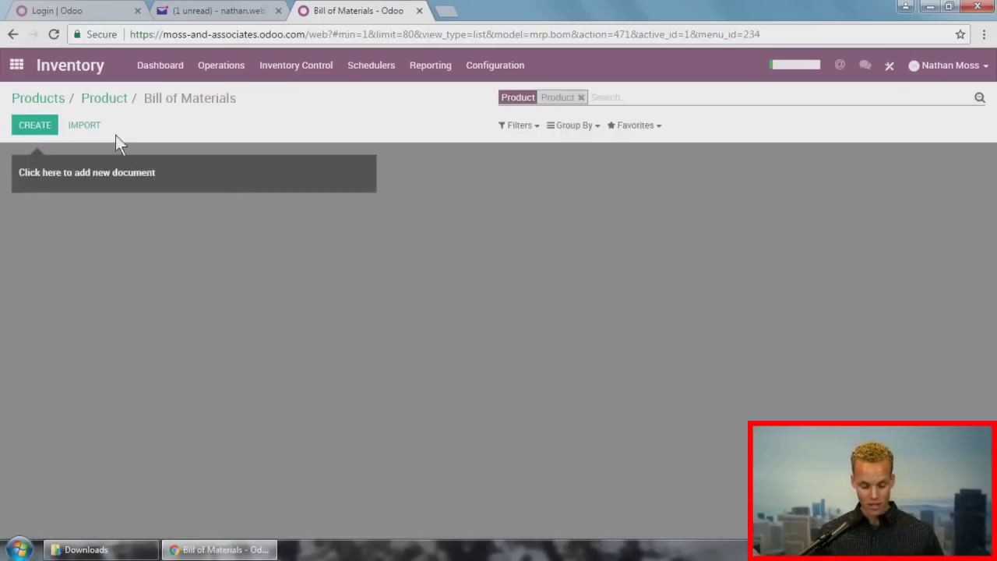
Step: Create a bill of materials for Product with new components 'component 1' and 'component 2'
left_click(33, 122)
left_click(122, 348)
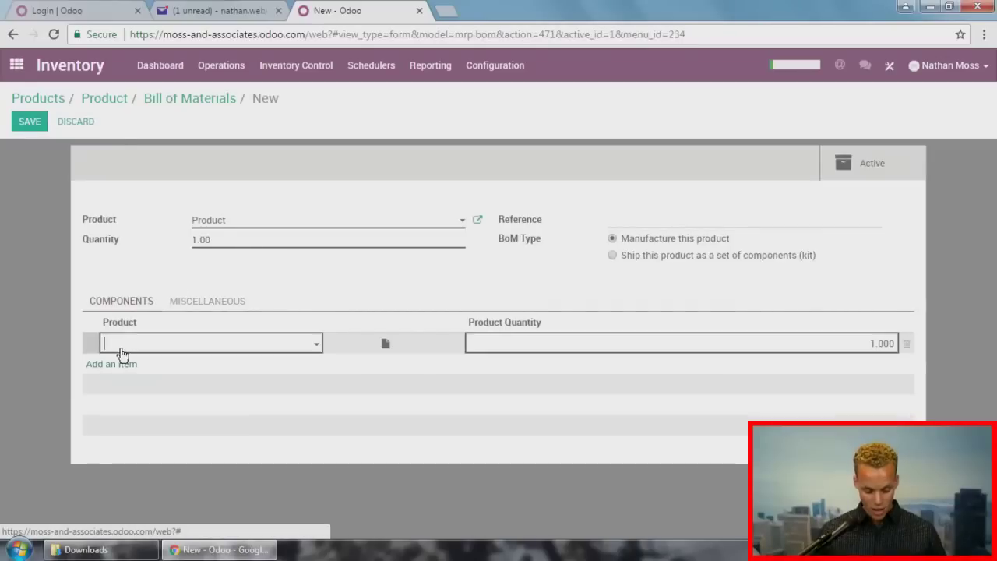
type("component 1")
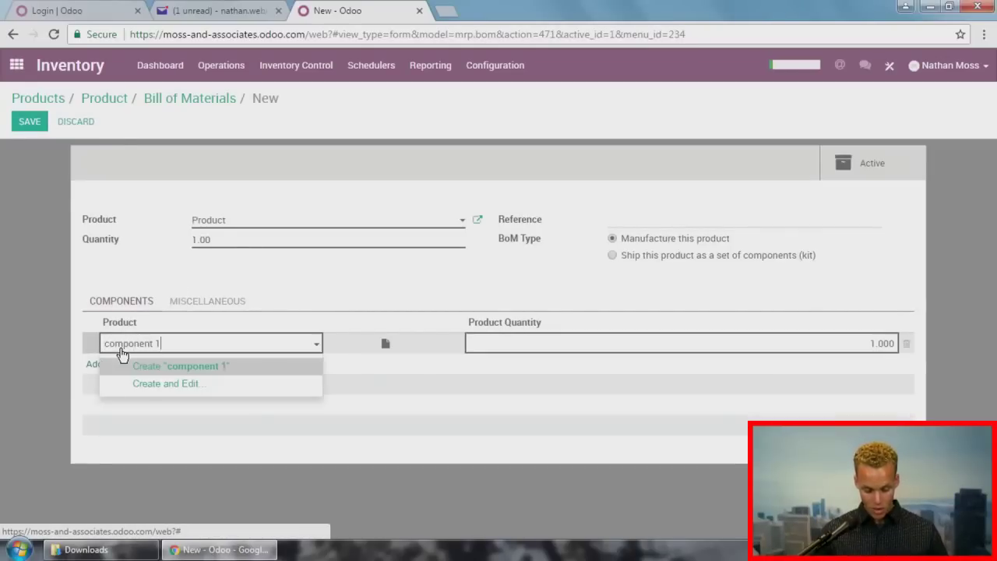
key("Return")
left_click(116, 367)
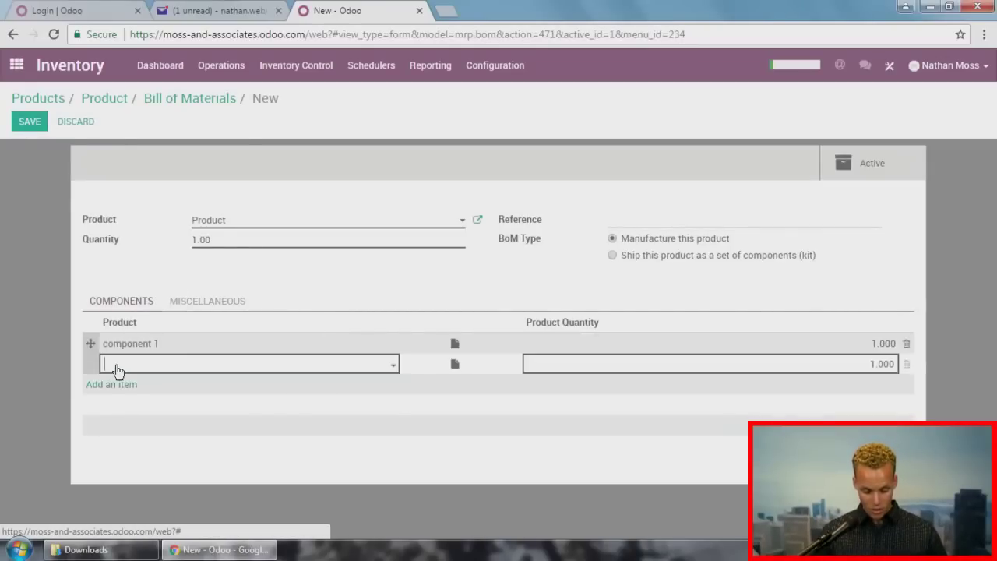
left_click(117, 369)
type("component")
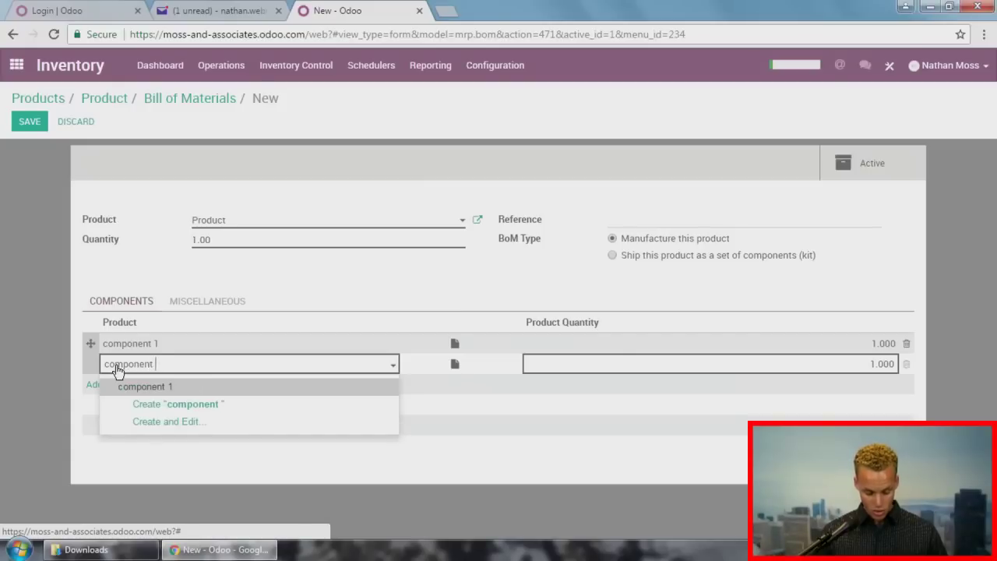
type(" 2")
left_click(127, 385)
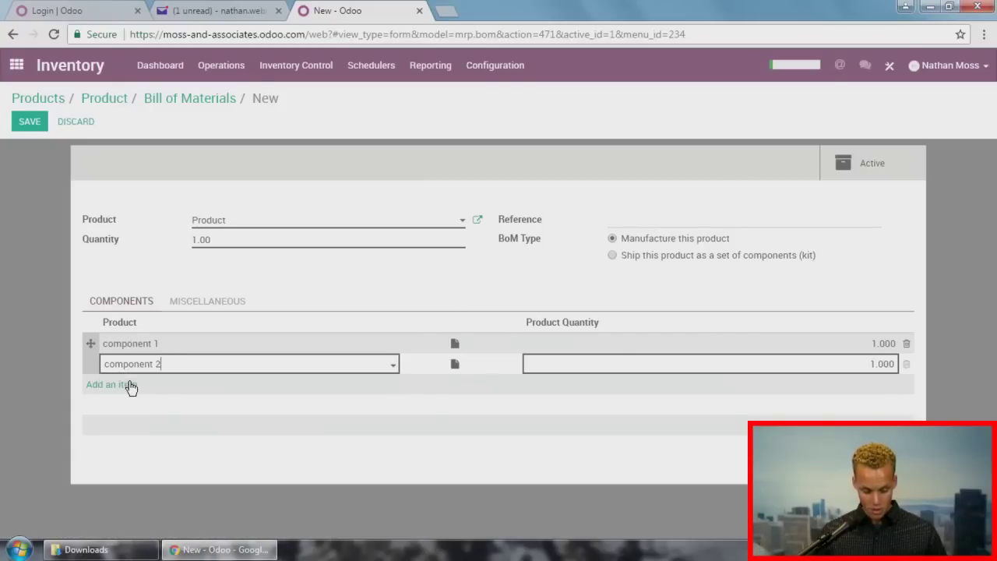
left_click(66, 356)
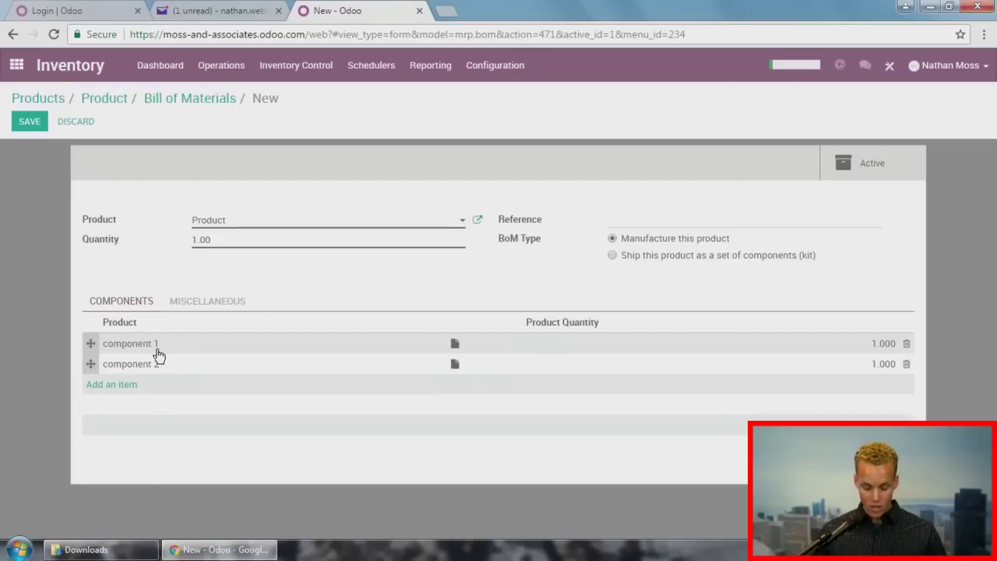
left_click(30, 129)
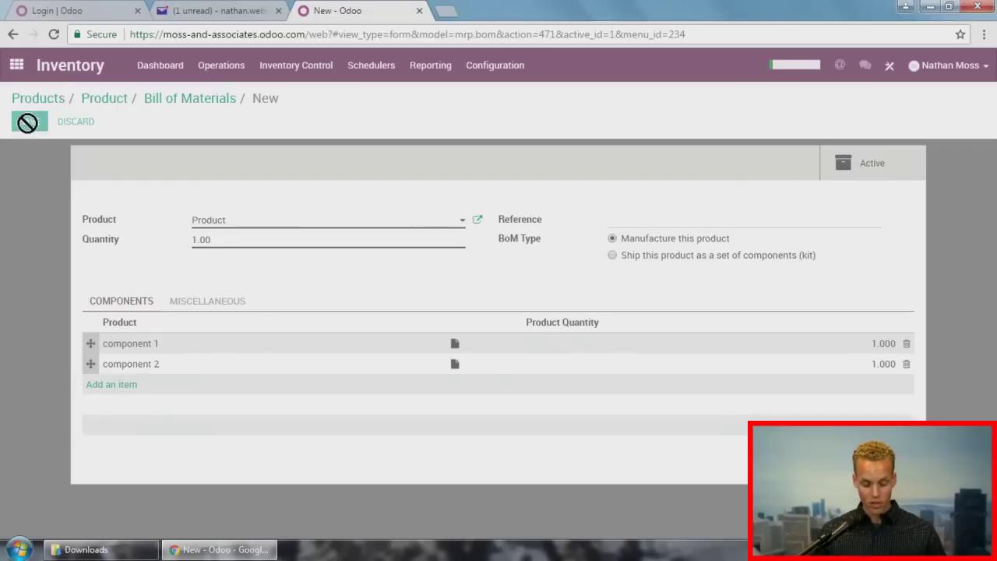
Step: Change the bill of materials type to kit, save, and return to the Product record
left_click(29, 128)
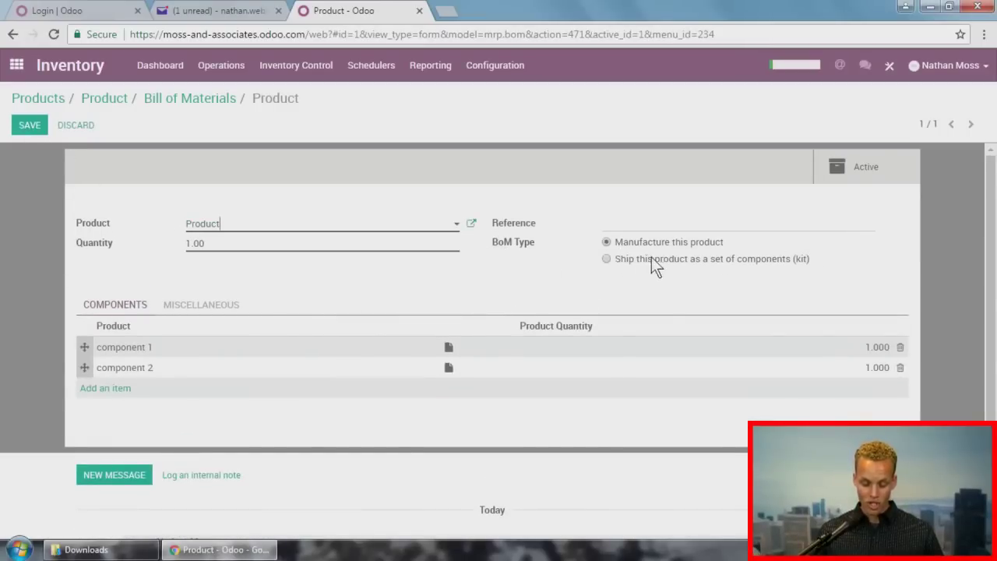
left_click(606, 259)
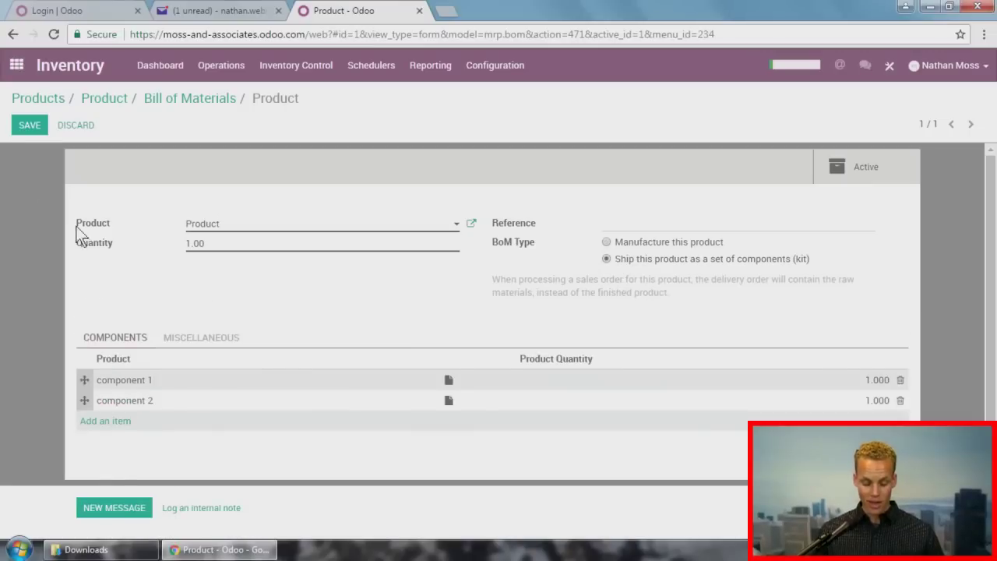
left_click(28, 125)
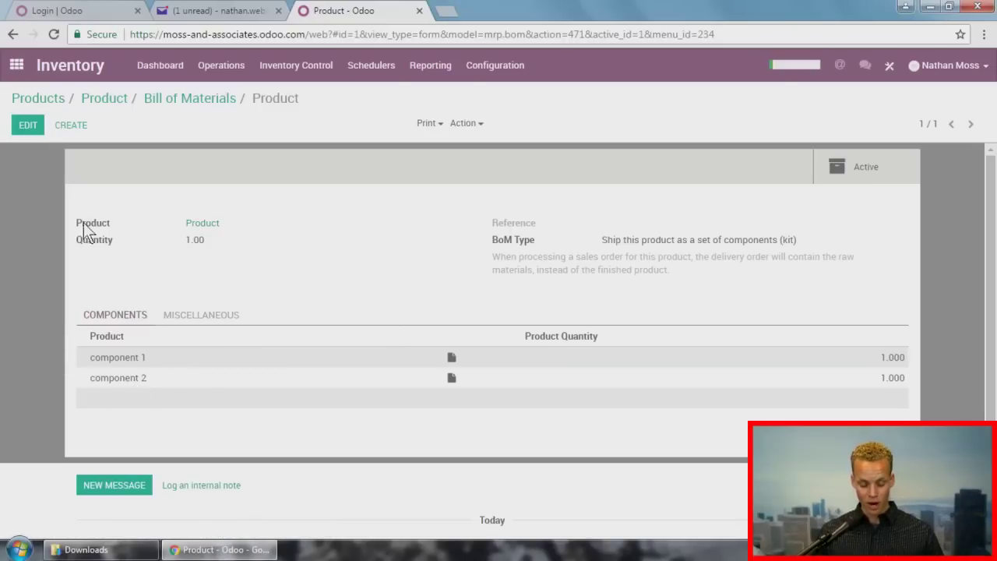
left_click(109, 99)
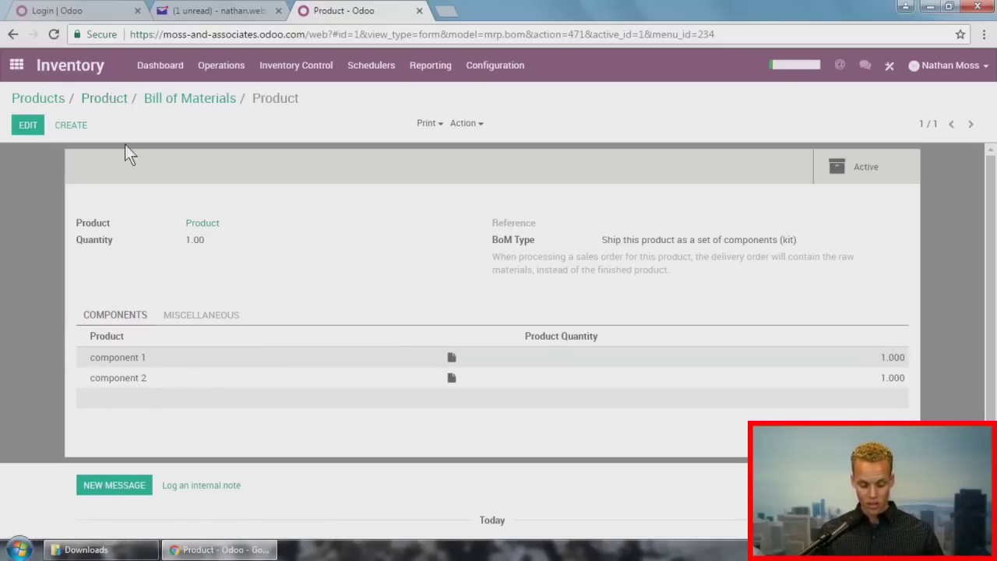
left_click(28, 121)
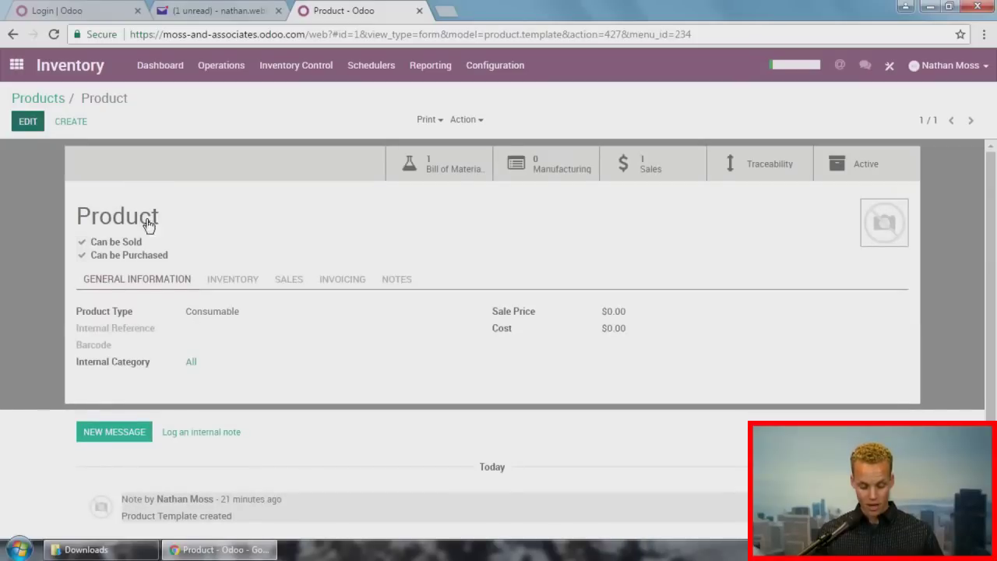
Step: Change Product's type to Stockable Product and save
left_click(254, 332)
left_click(251, 379)
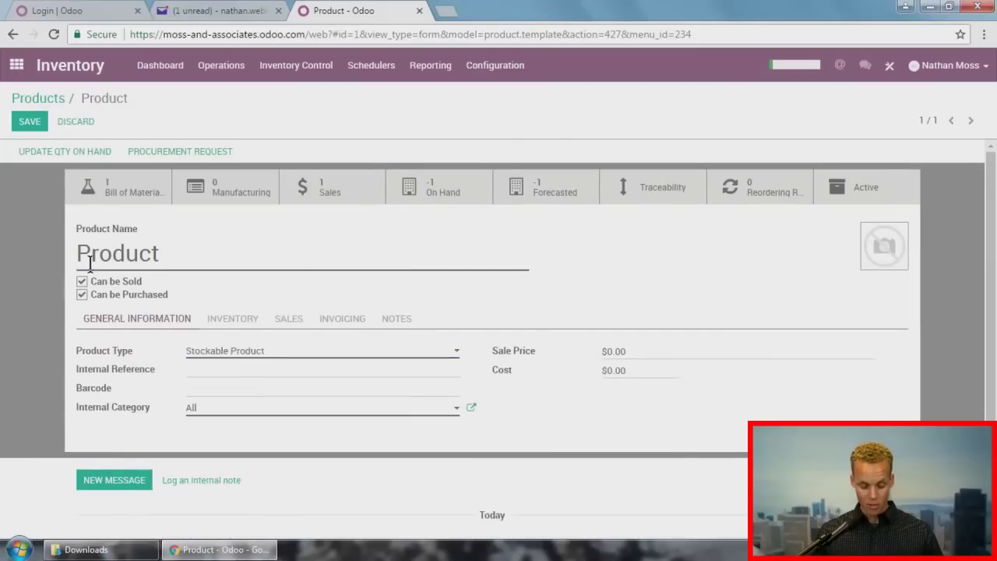
left_click(17, 125)
Step: Set Product's quantity on hand to 10 units
left_click(458, 201)
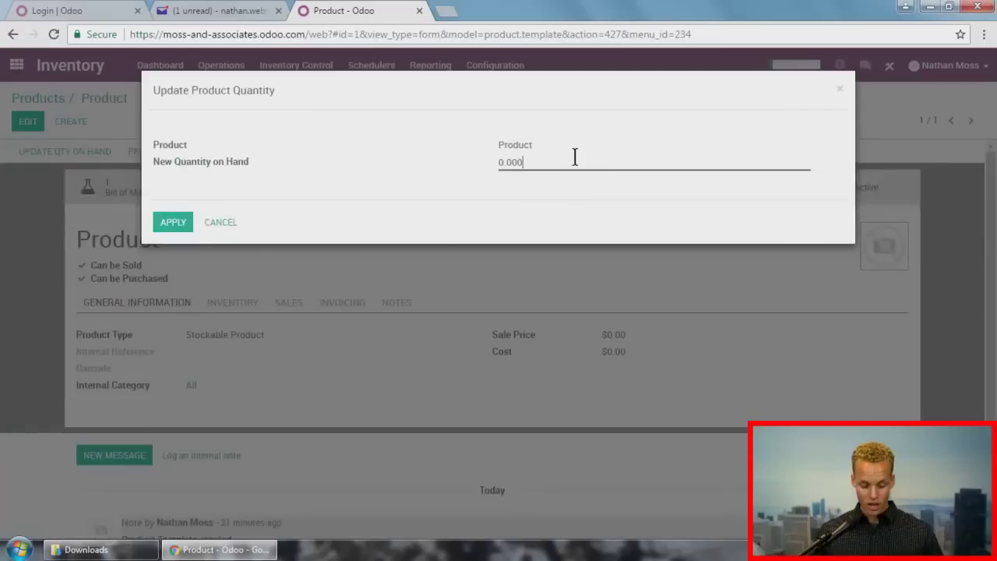
left_click_drag(574, 157, 472, 164)
type("10")
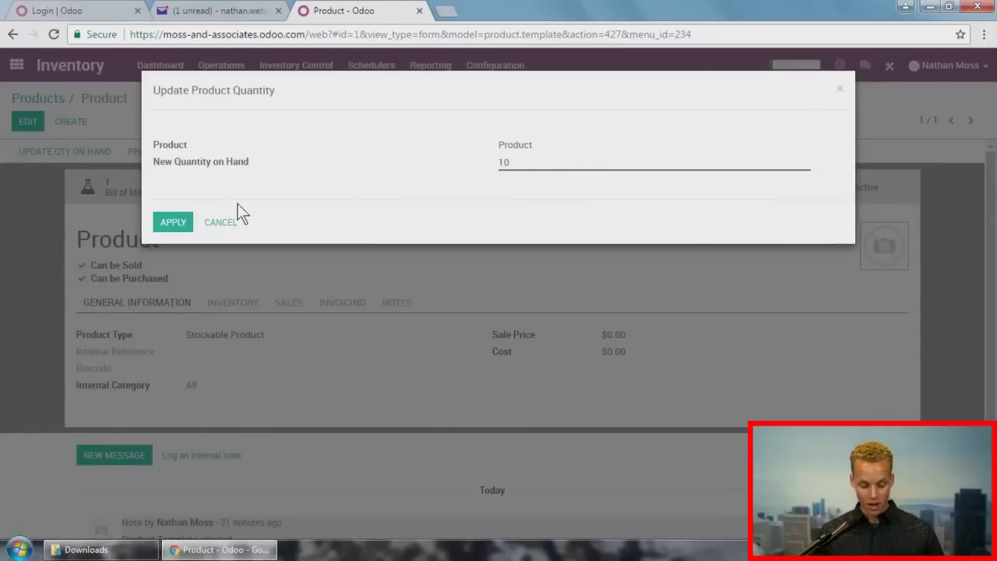
left_click(177, 222)
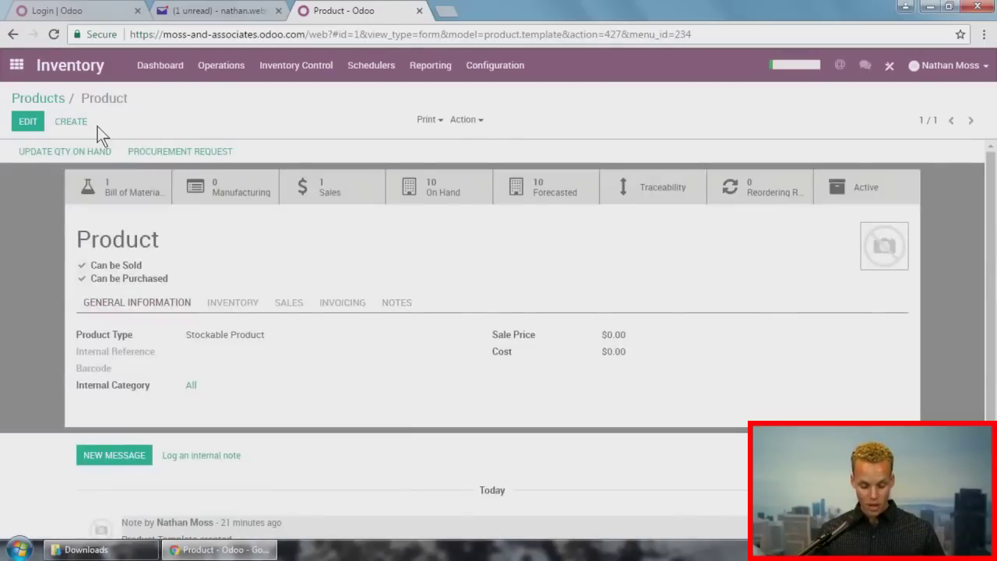
left_click(495, 65)
left_click(511, 98)
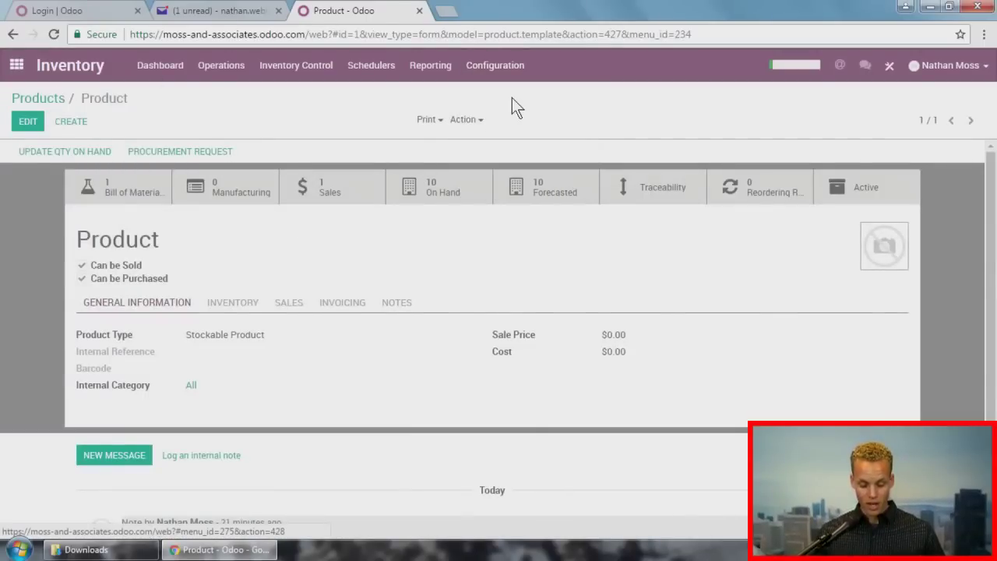
Step: Find the location setting and switch to one warehouse with several stock locations
key("ctrl+f")
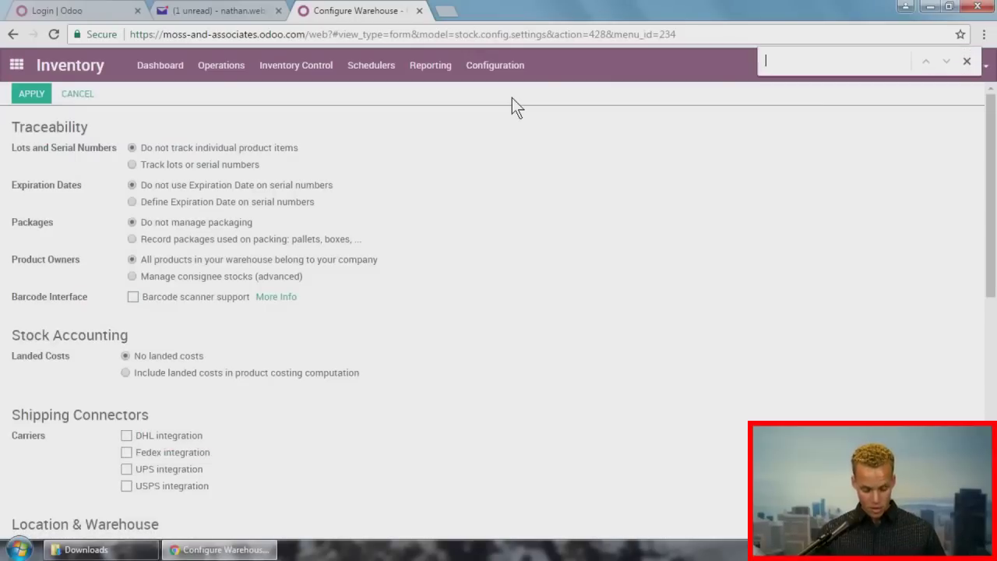
type("loca")
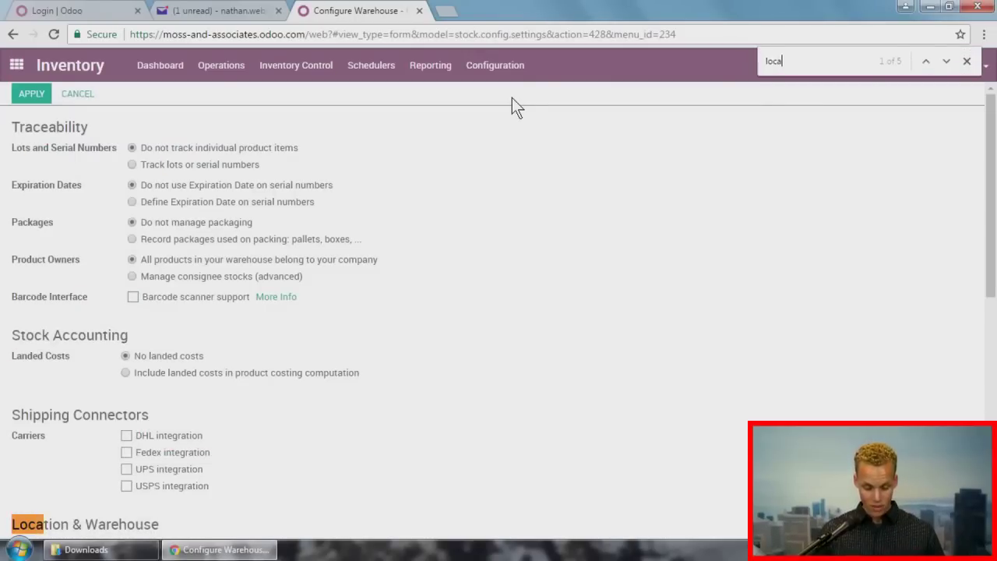
type("tion")
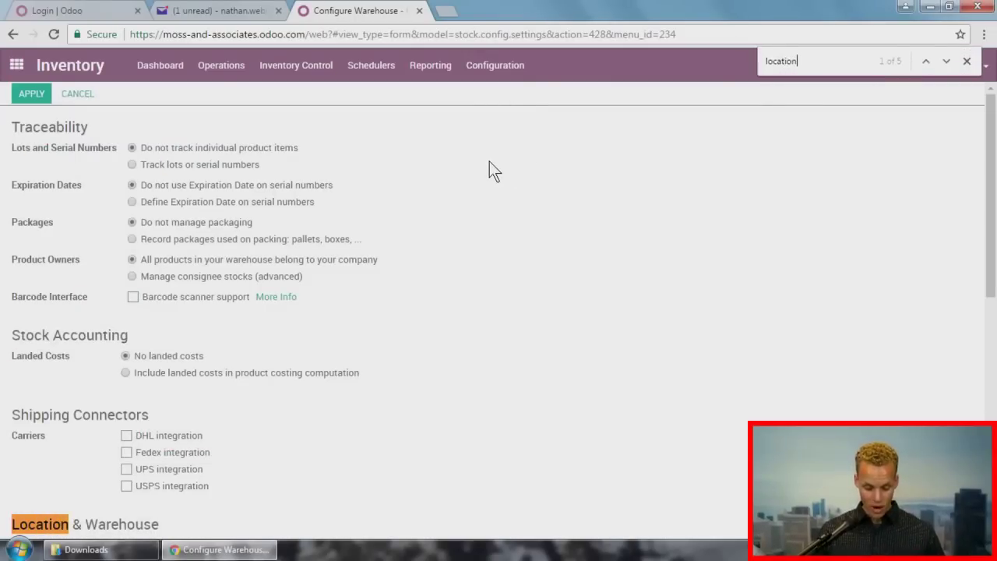
scroll(489, 162, "down", 4)
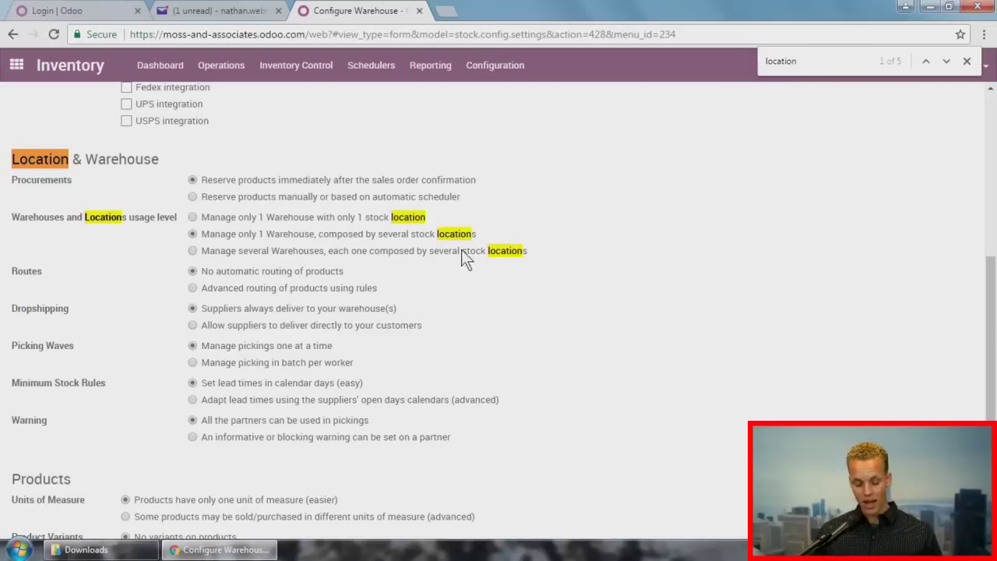
scroll(286, 271, "up", 5)
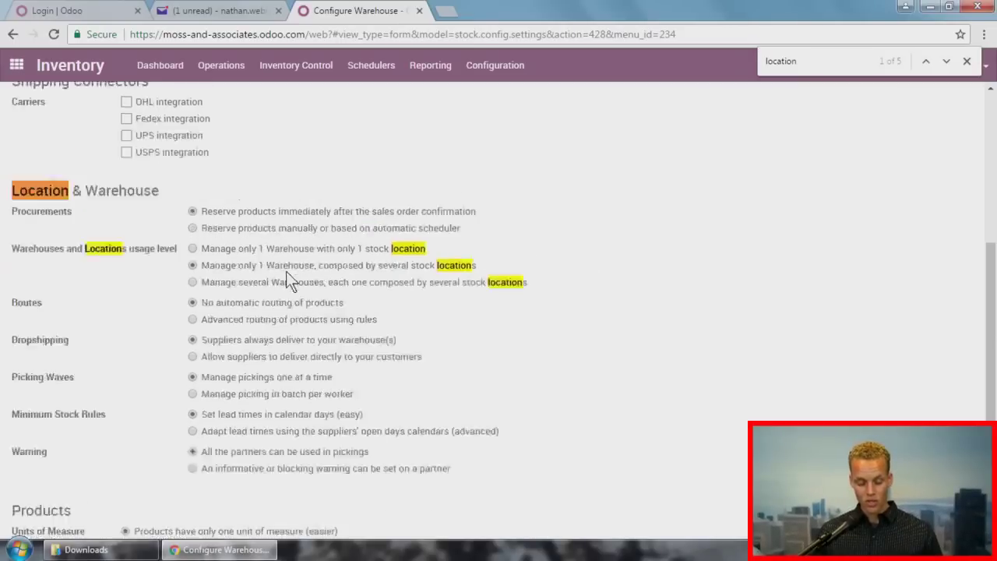
left_click(42, 100)
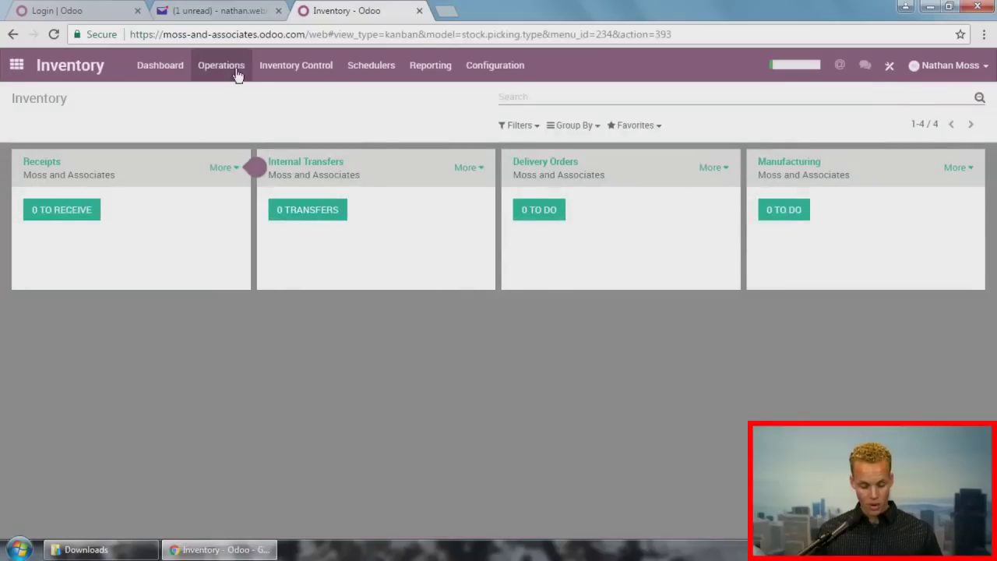
Step: Open the component 1 product and browse its Inventory, Sales, Invoicing and Notes tabs
left_click(296, 65)
left_click(262, 92)
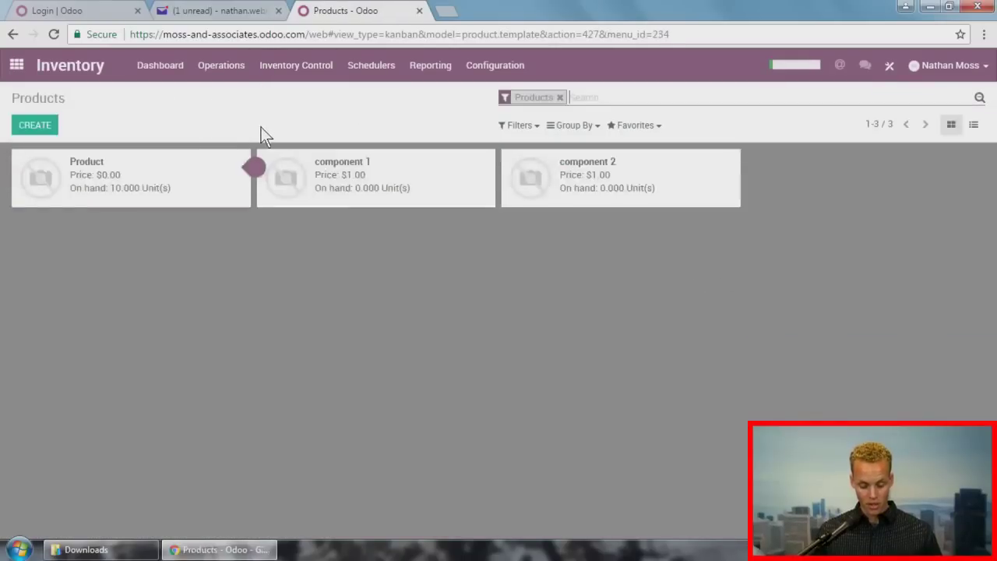
left_click(335, 189)
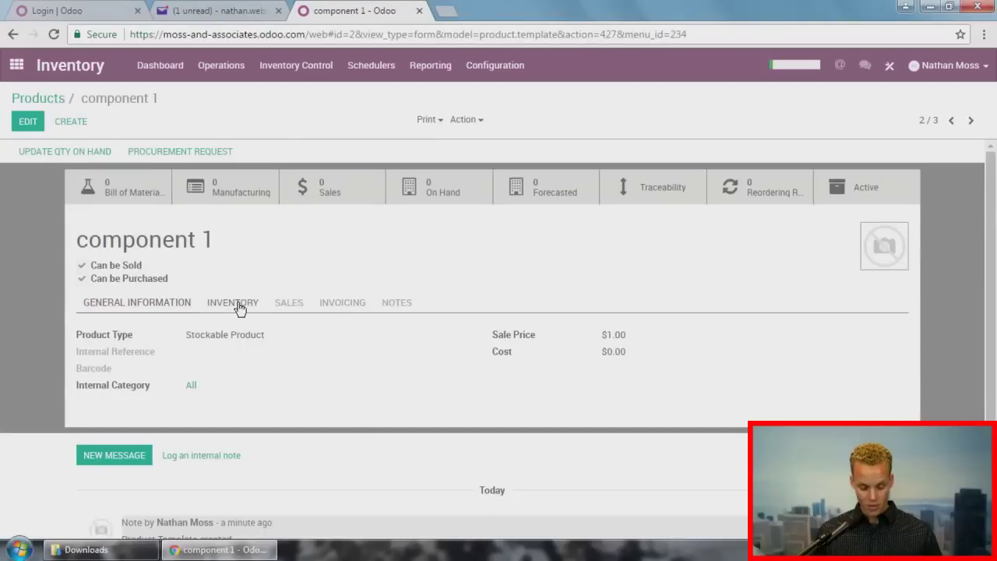
left_click(238, 306)
left_click(288, 307)
left_click(332, 305)
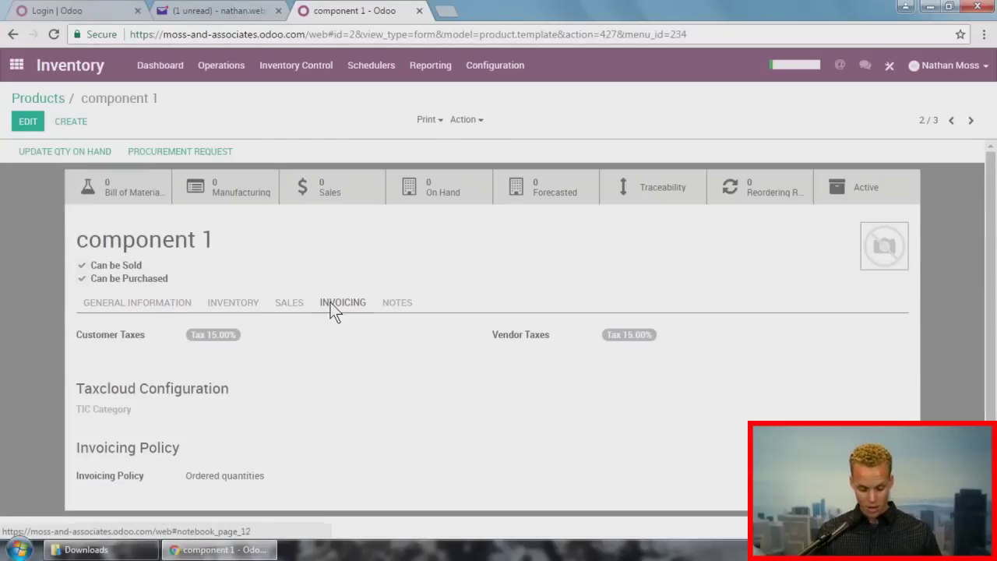
left_click(397, 305)
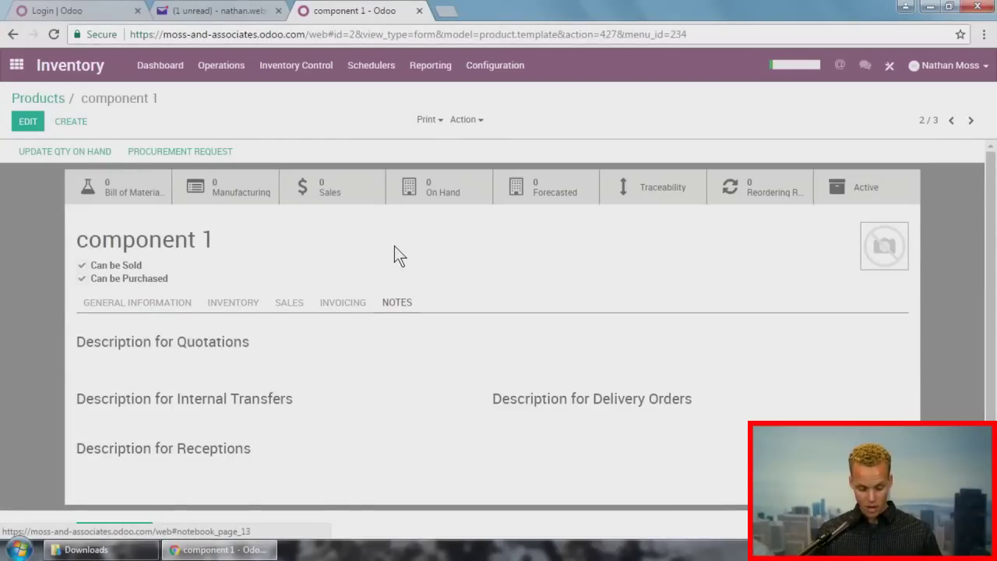
Step: Check the Location choices for updating component 1's quantity, then cancel without changes
left_click(70, 152)
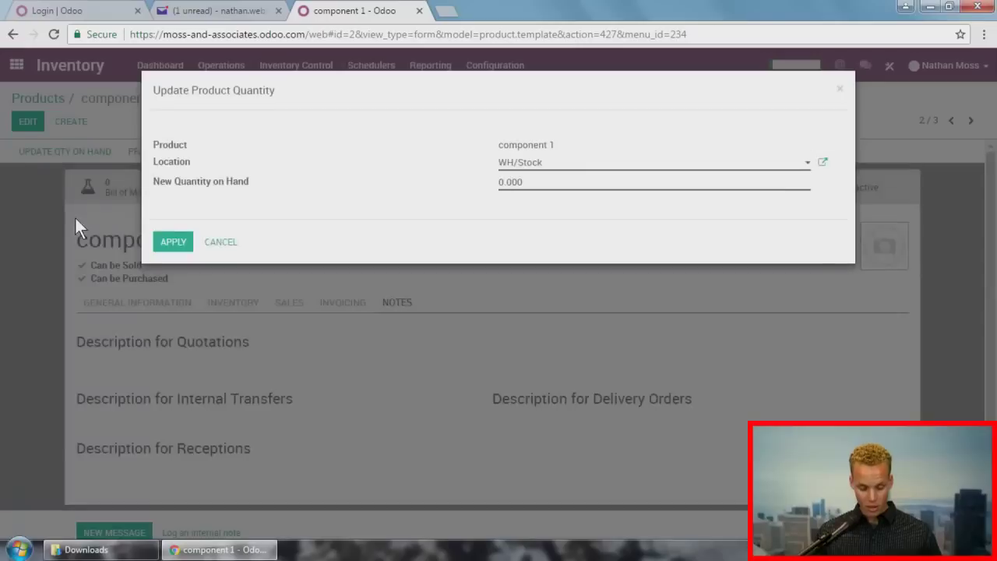
left_click(557, 165)
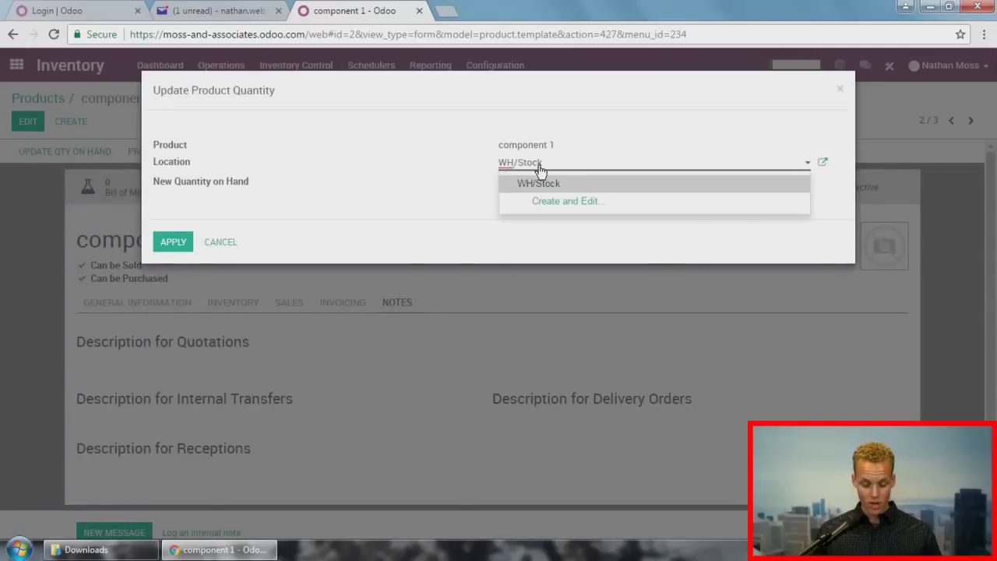
left_click(838, 94)
left_click(507, 68)
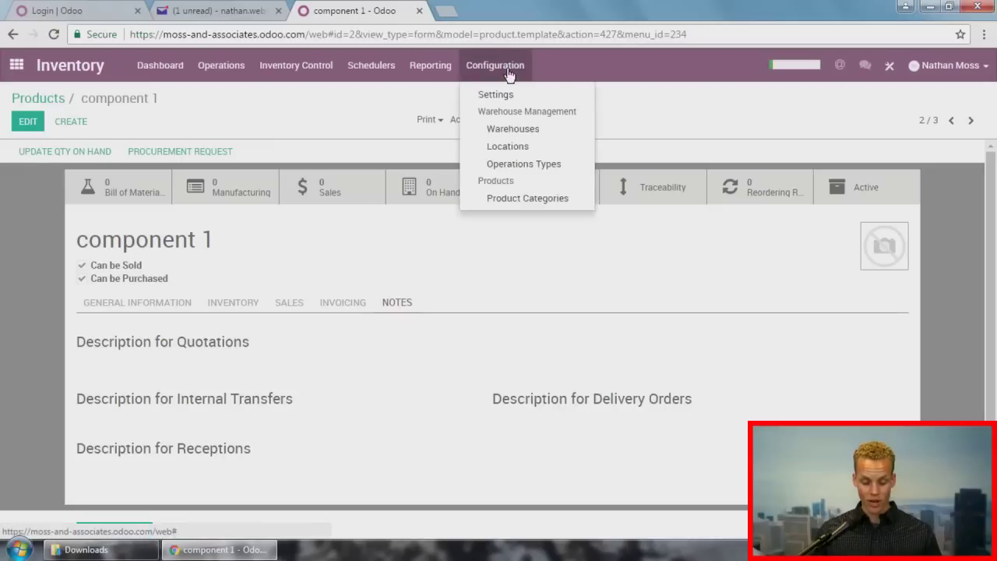
Step: Create a stock location named Bin 1 with parent WH/Stock
left_click(516, 147)
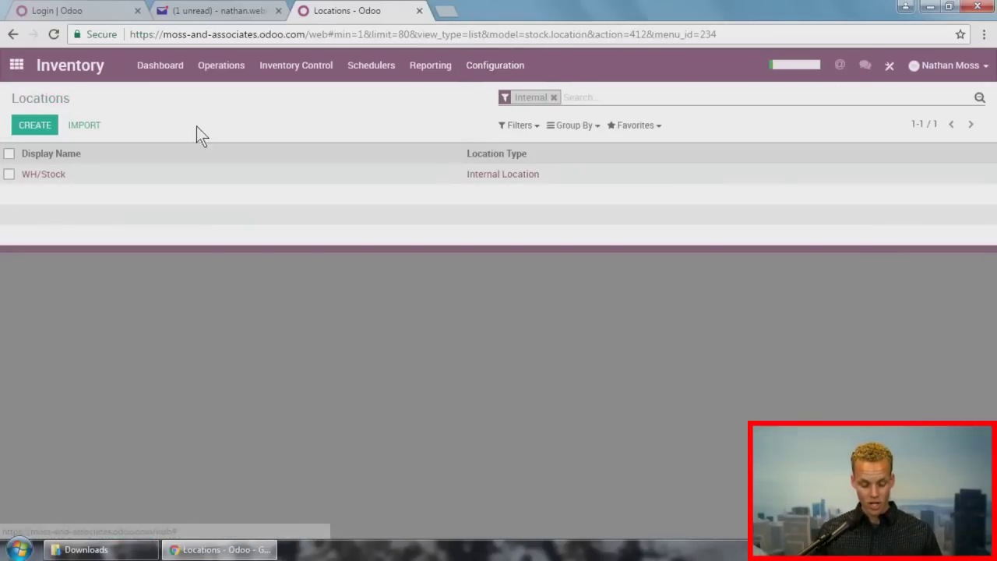
left_click(34, 125)
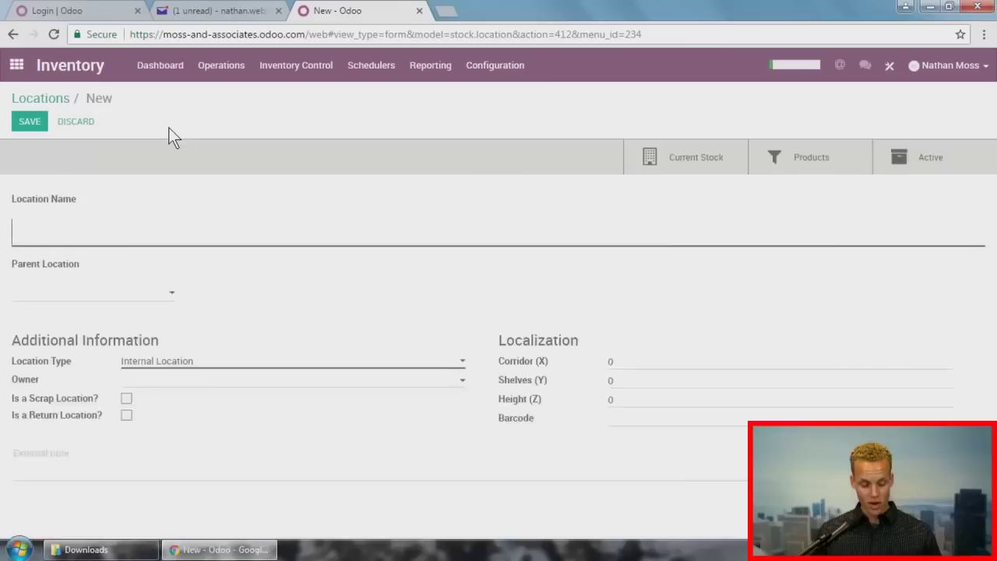
left_click(92, 290)
type("wh/")
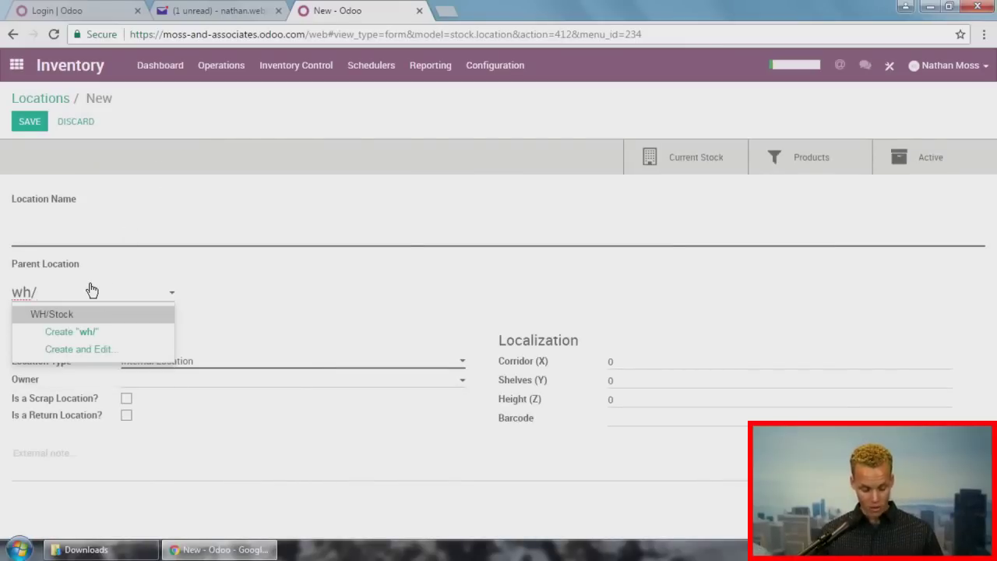
left_click(82, 315)
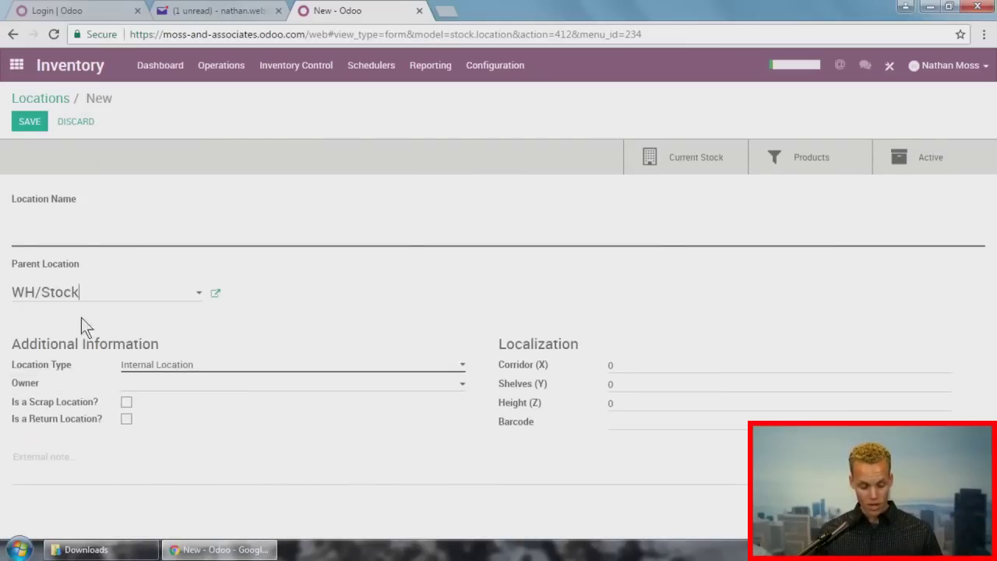
left_click(89, 222)
type("Bin 1")
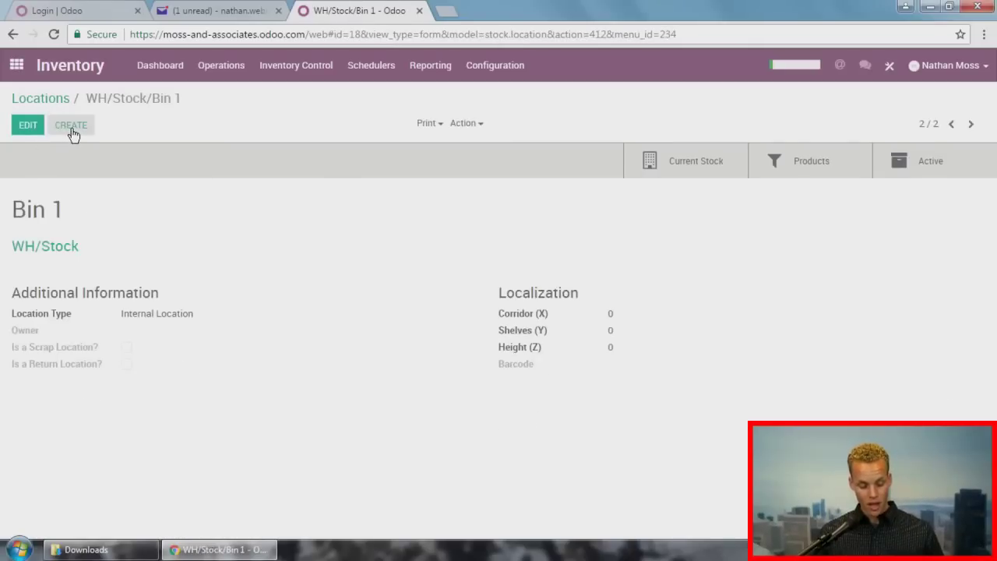
Step: Create and save a second location, Bin 2, also under WH/Stock
left_click(70, 124)
left_click(74, 300)
type("wh")
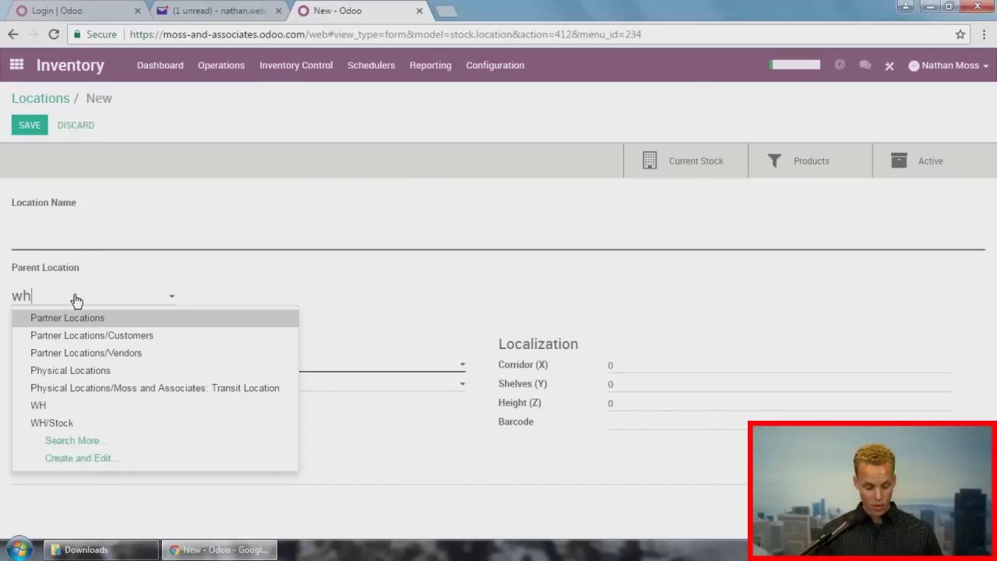
key("Down")
key("Down")
key("Up")
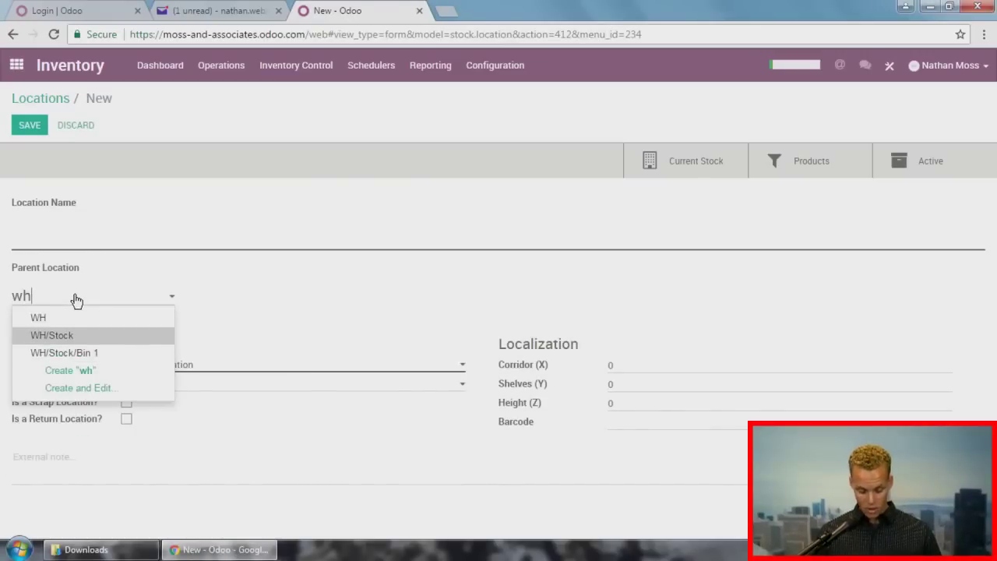
key("Return")
left_click(73, 232)
type("Bin 2")
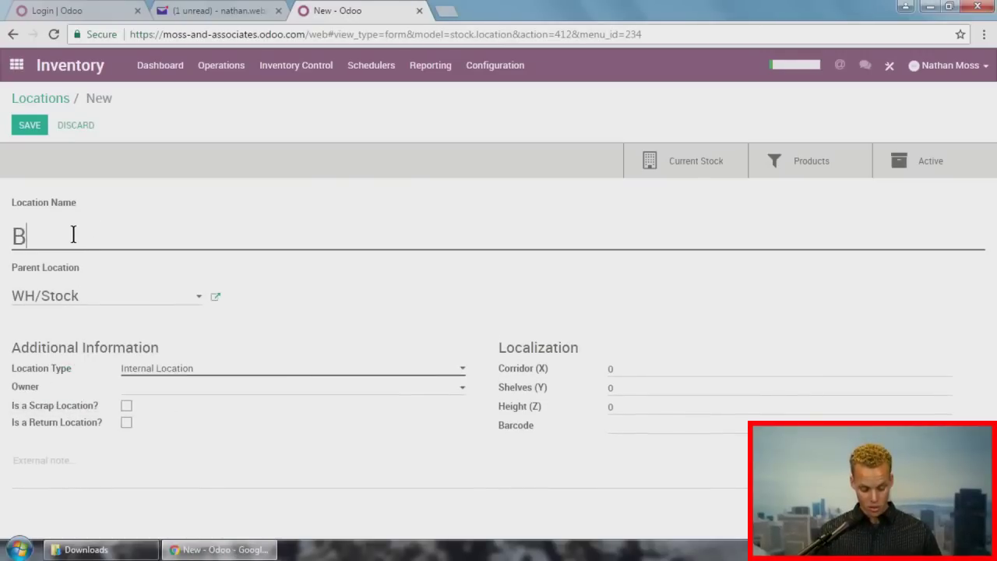
left_click(30, 127)
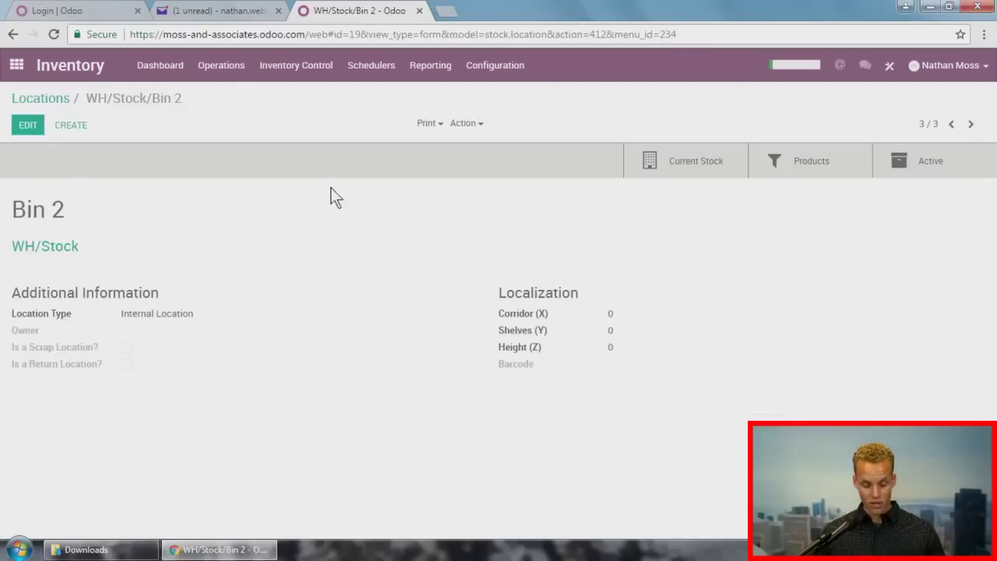
left_click(298, 69)
Step: Put 10 units of component 1 on hand in WH/Stock/Bin 1
left_click(298, 91)
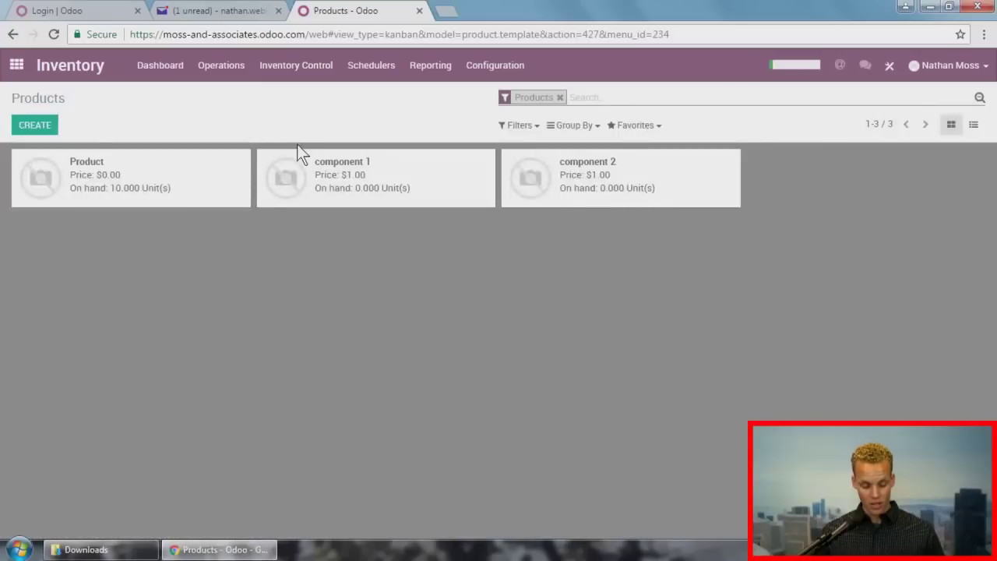
left_click(296, 168)
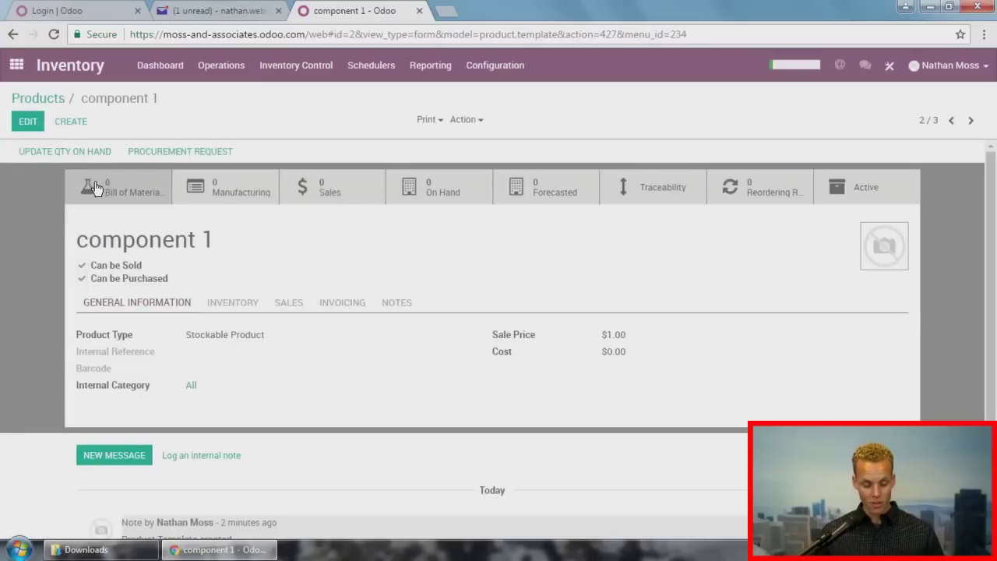
left_click(82, 151)
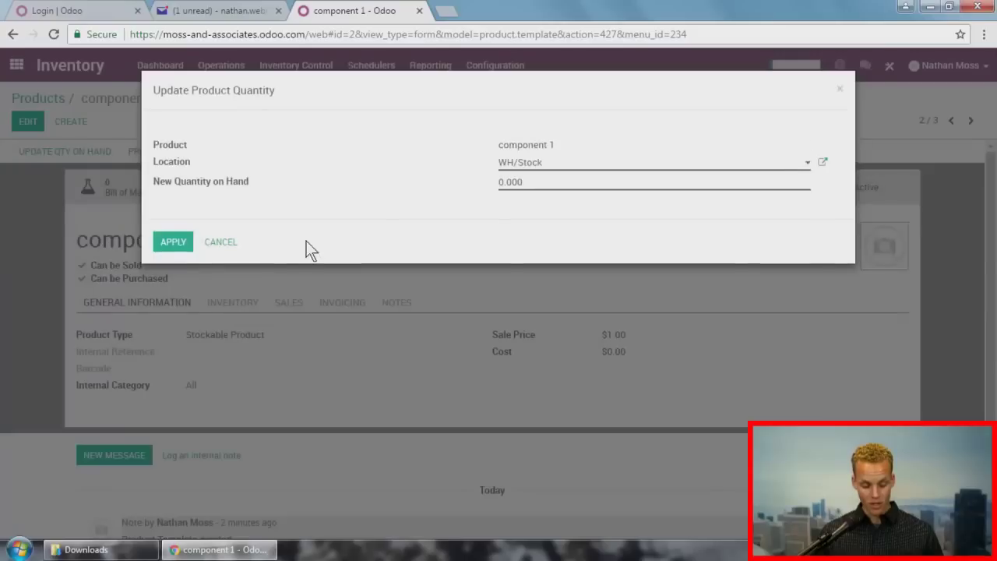
left_click(549, 165)
left_click(551, 201)
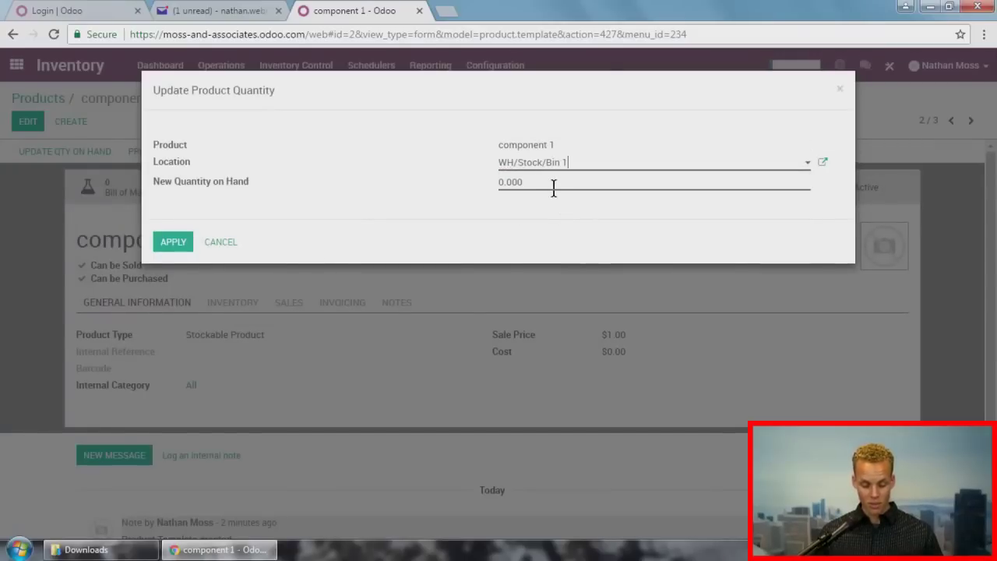
left_click(554, 183)
type("10")
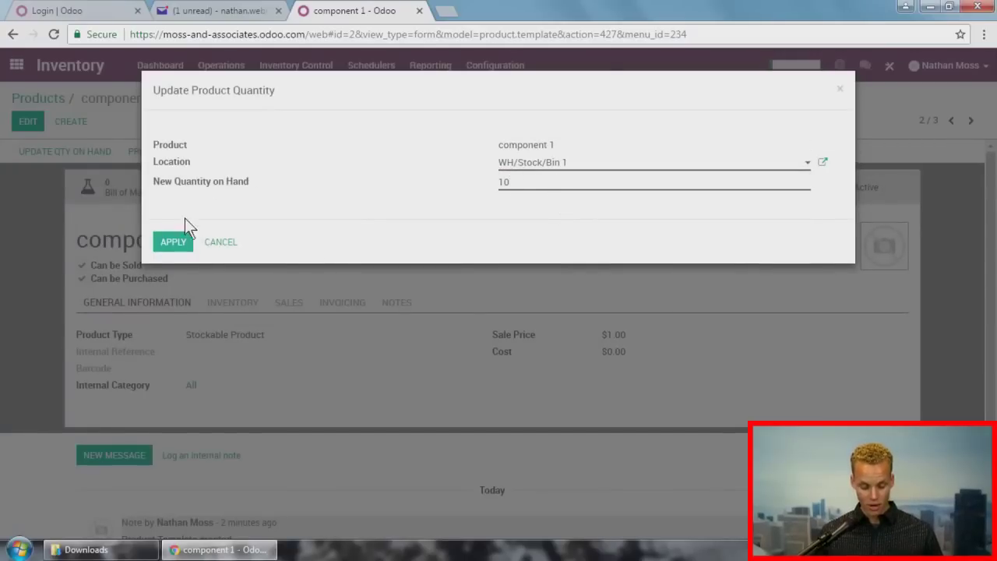
left_click(175, 240)
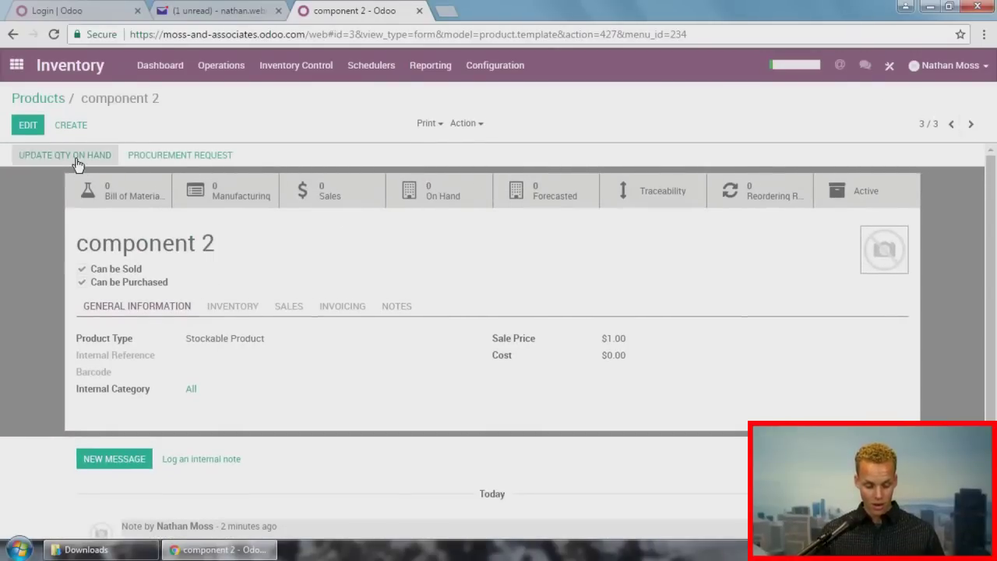
Step: Put 10 units of component 2 on hand in WH/Stock/Bin 2
left_click(73, 154)
left_click(557, 163)
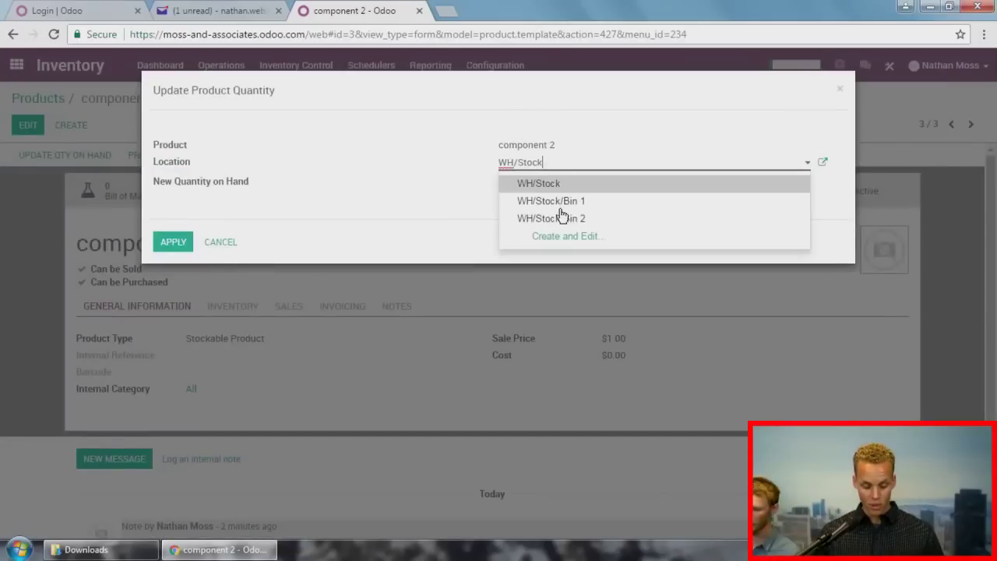
left_click(561, 216)
double_click(555, 185)
type("10")
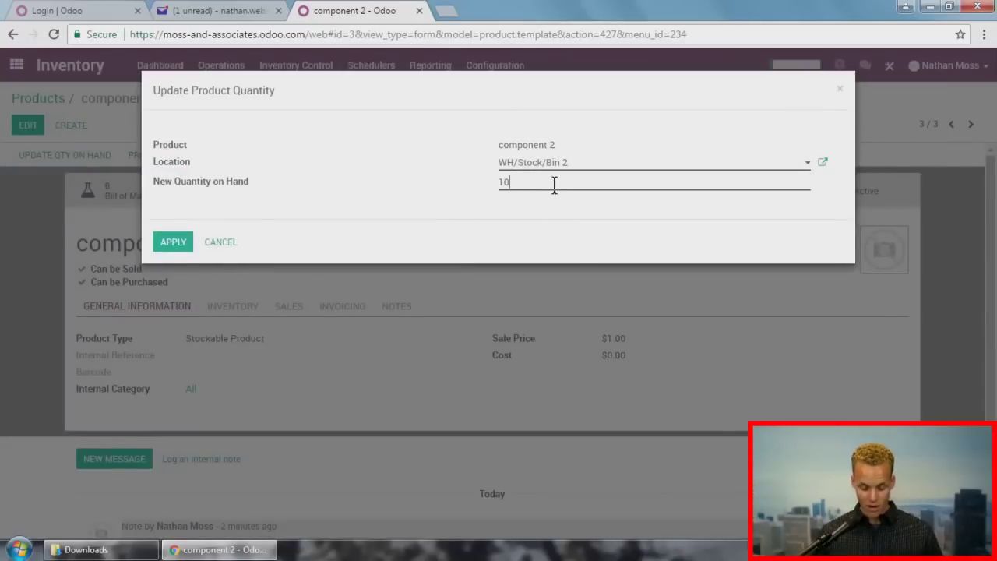
left_click(173, 242)
left_click(19, 67)
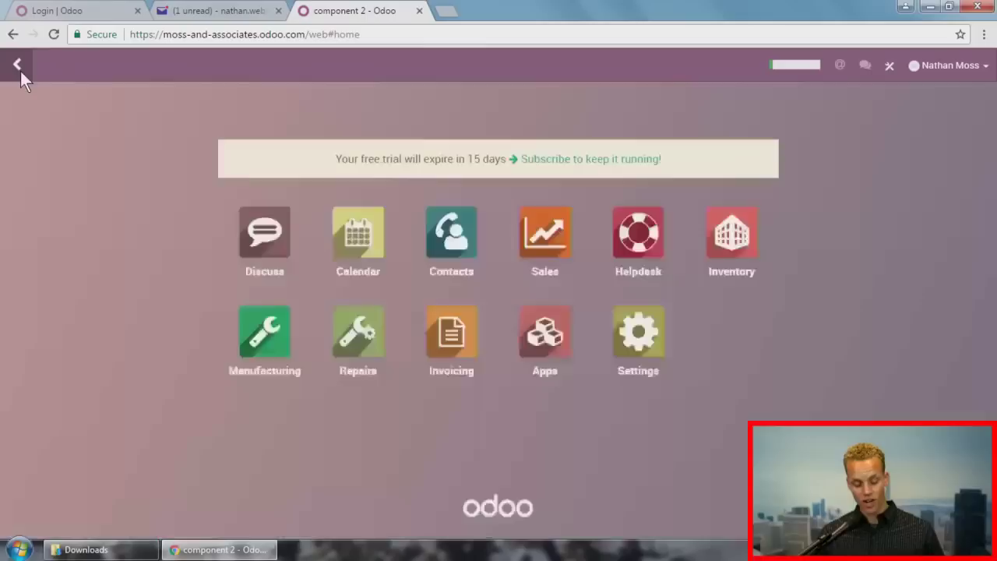
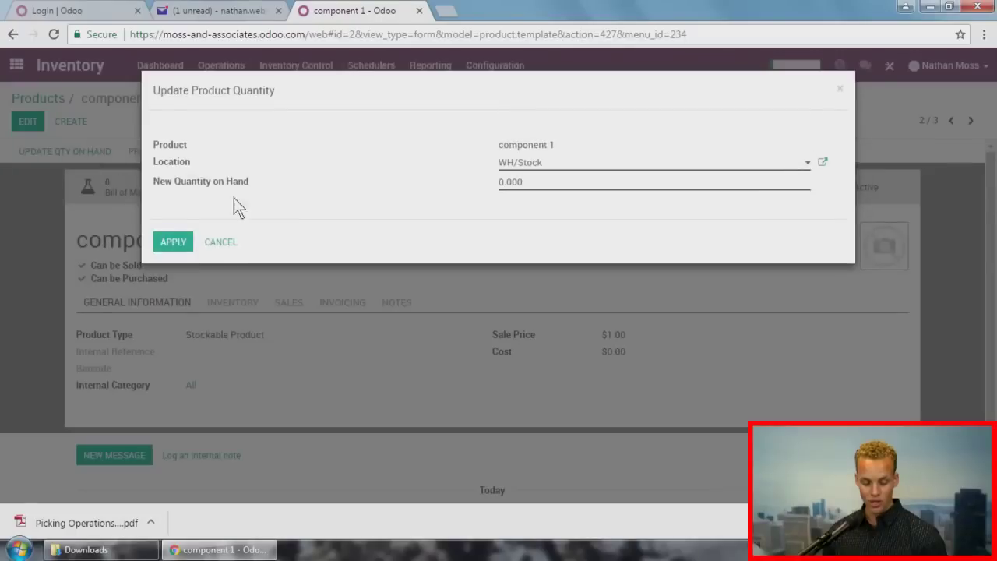
Step: Set component 1's on-hand quantity to 10 in WH/Stock/Bin 1
left_click(557, 165)
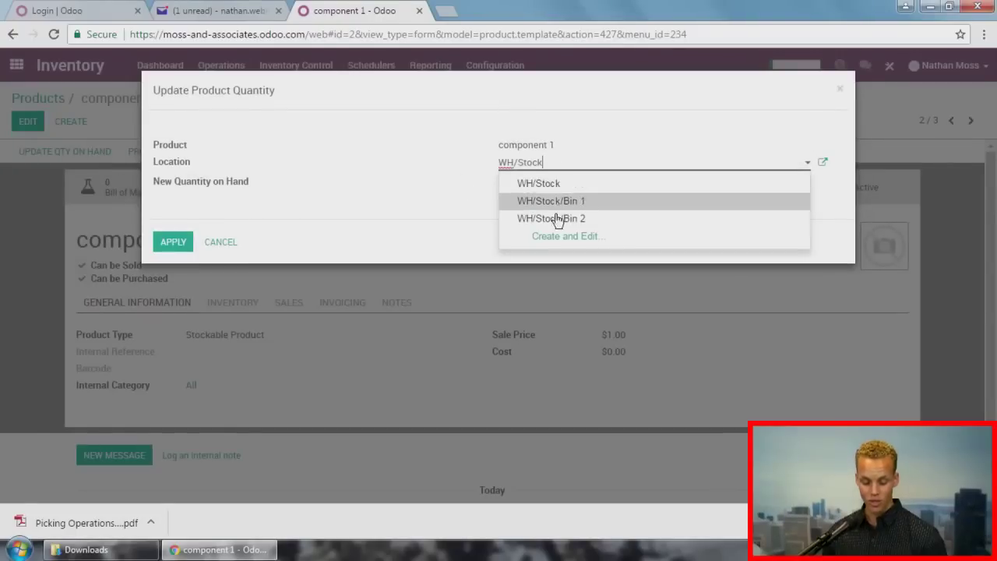
left_click(561, 203)
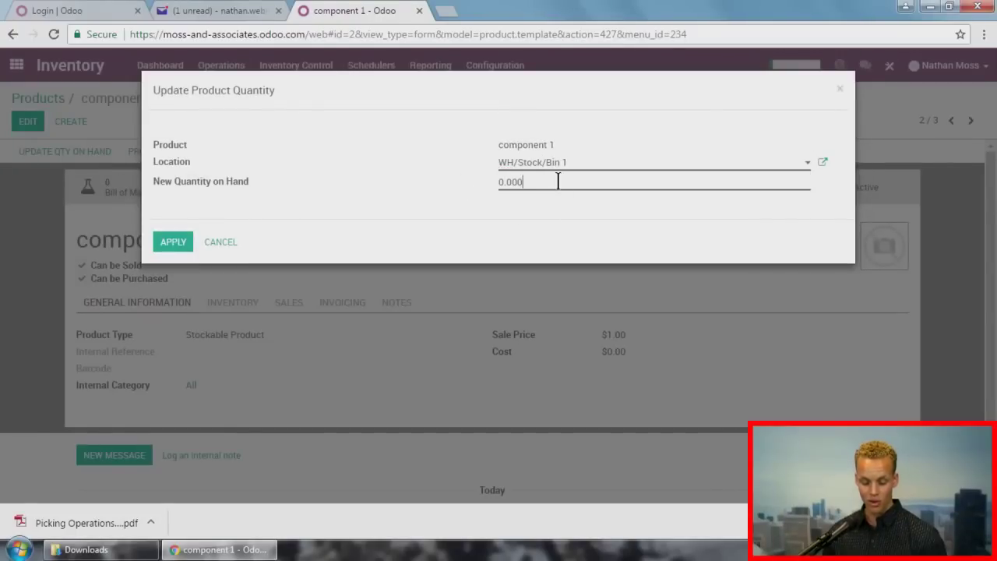
double_click(557, 181)
type("10")
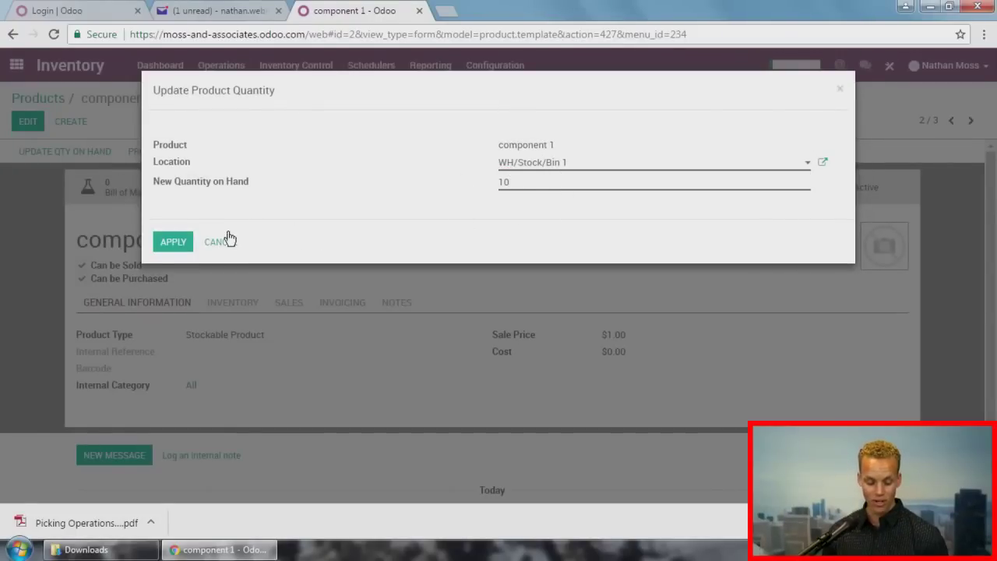
left_click(168, 242)
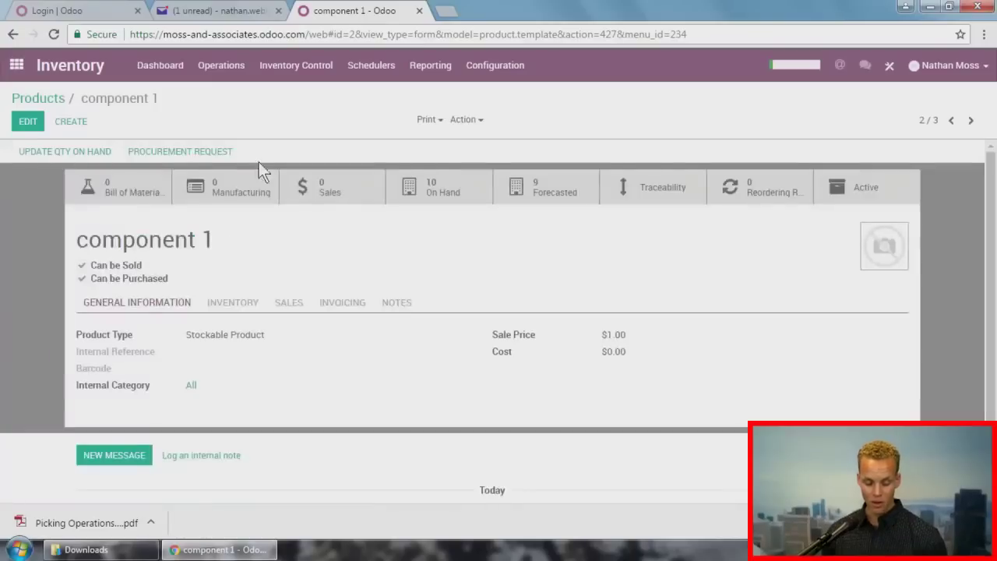
Step: Set component 2's on-hand quantity to 10 in WH/Stock/Bin 2
left_click(971, 121)
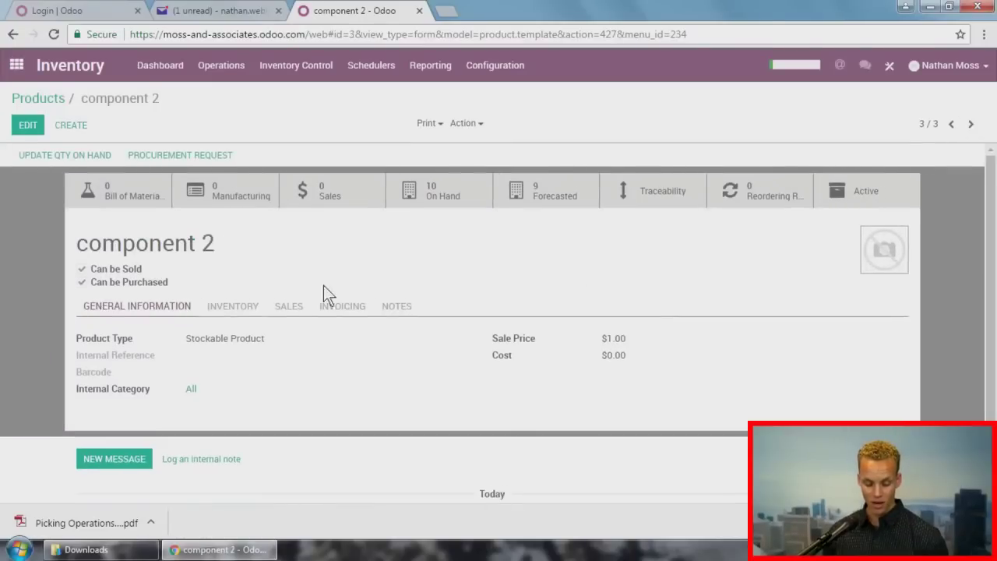
left_click(85, 159)
left_click(559, 162)
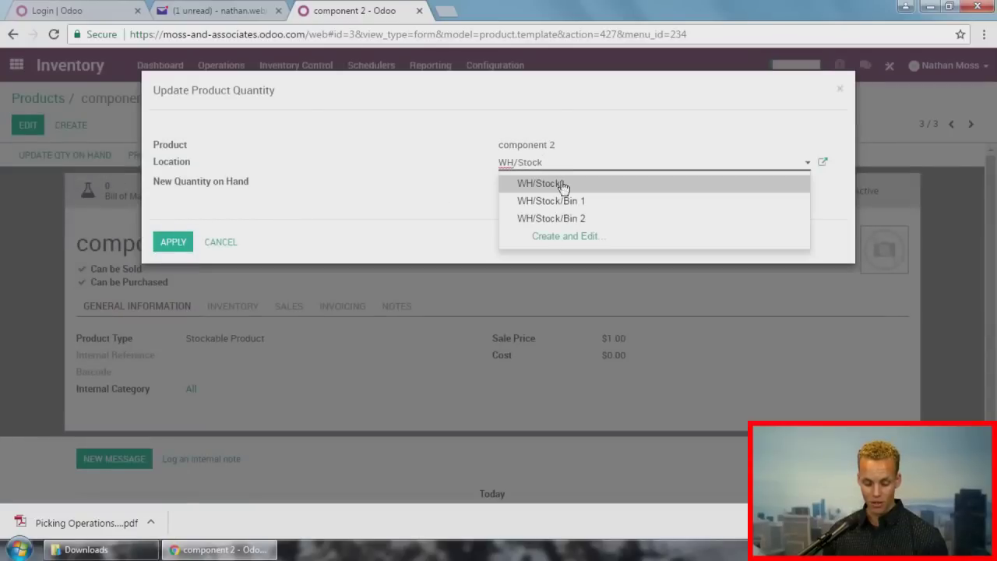
left_click(569, 218)
left_click(561, 183)
type("10")
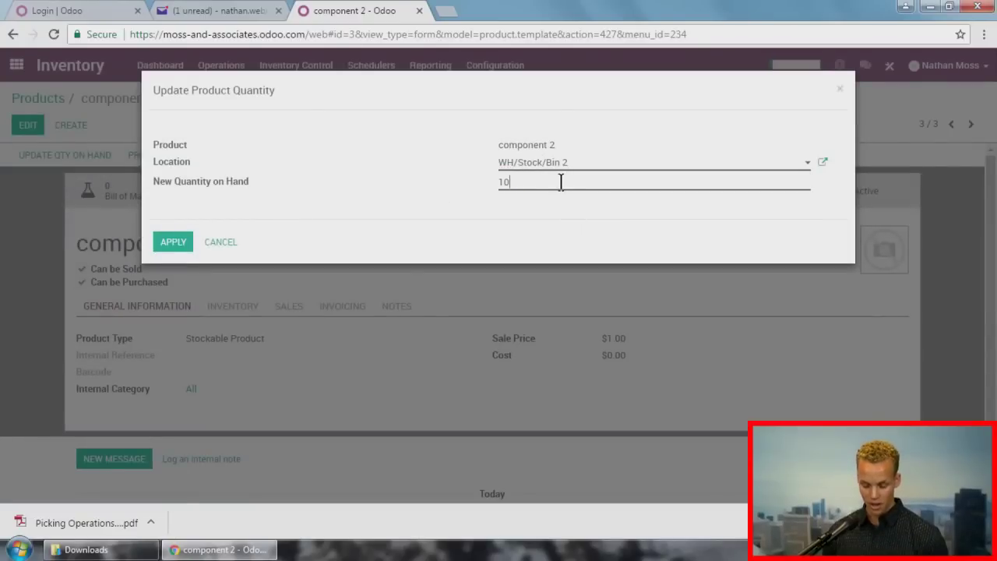
left_click(173, 242)
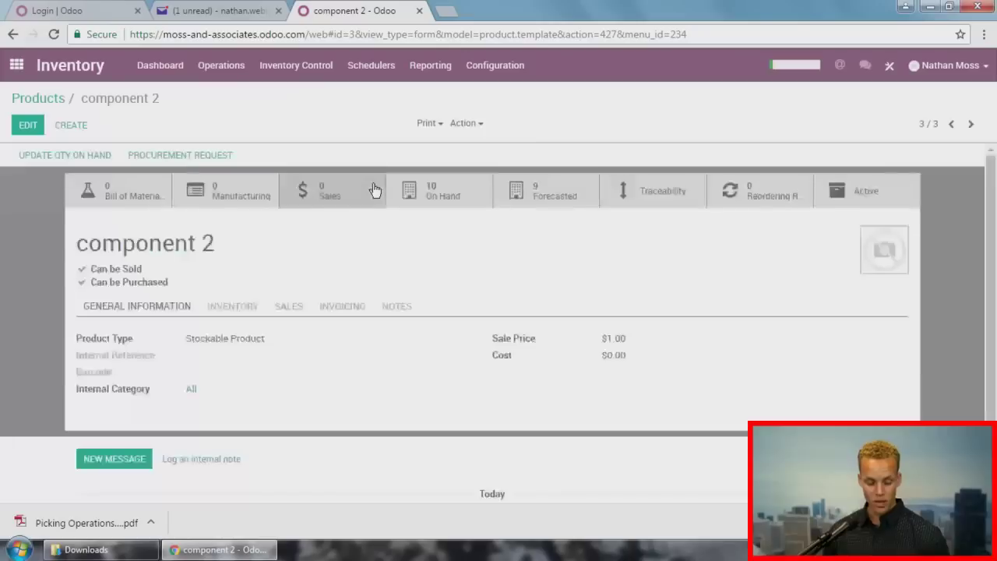
left_click(38, 99)
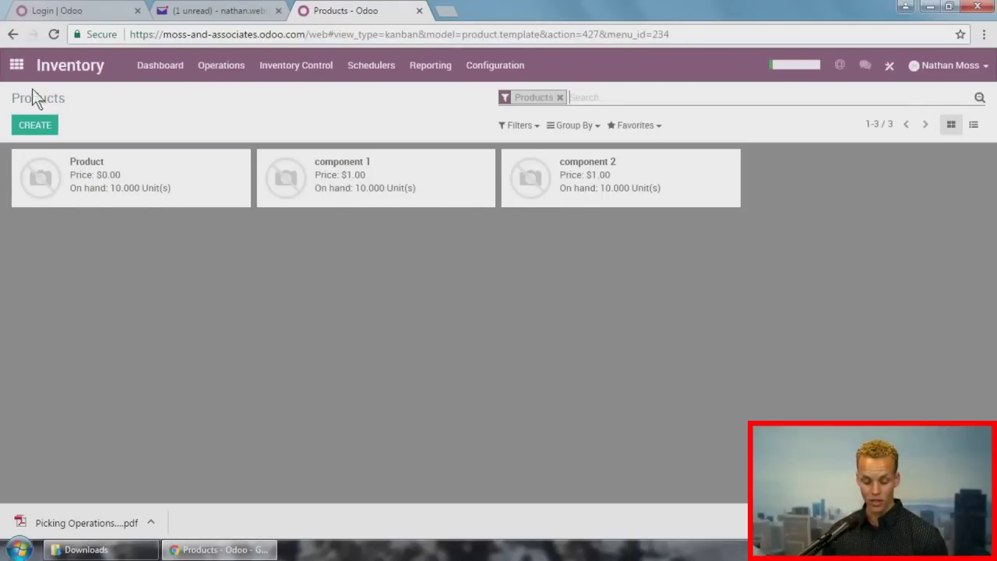
Step: Start a new sales quotation for customer Camptocamp
left_click(17, 68)
left_click(530, 233)
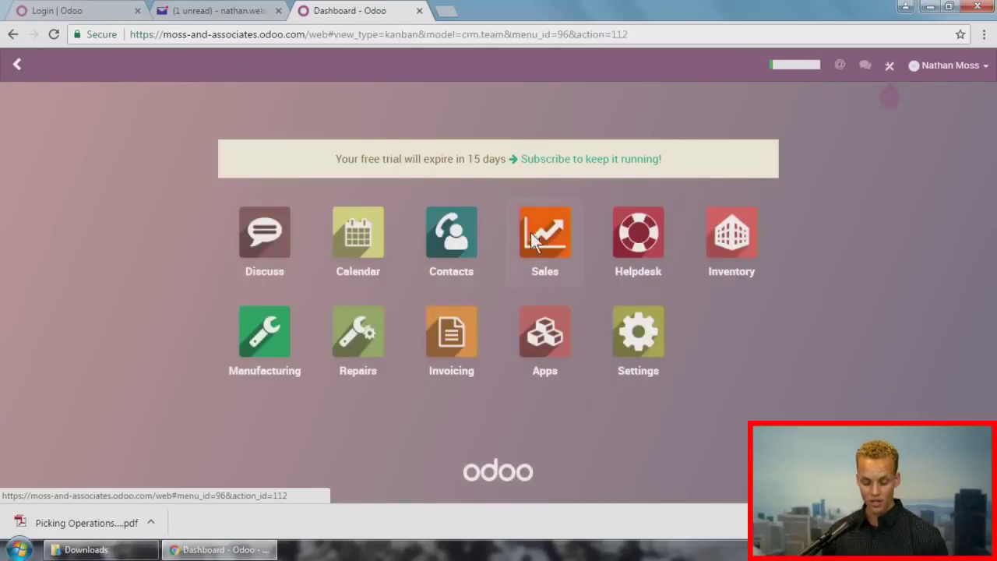
left_click(179, 66)
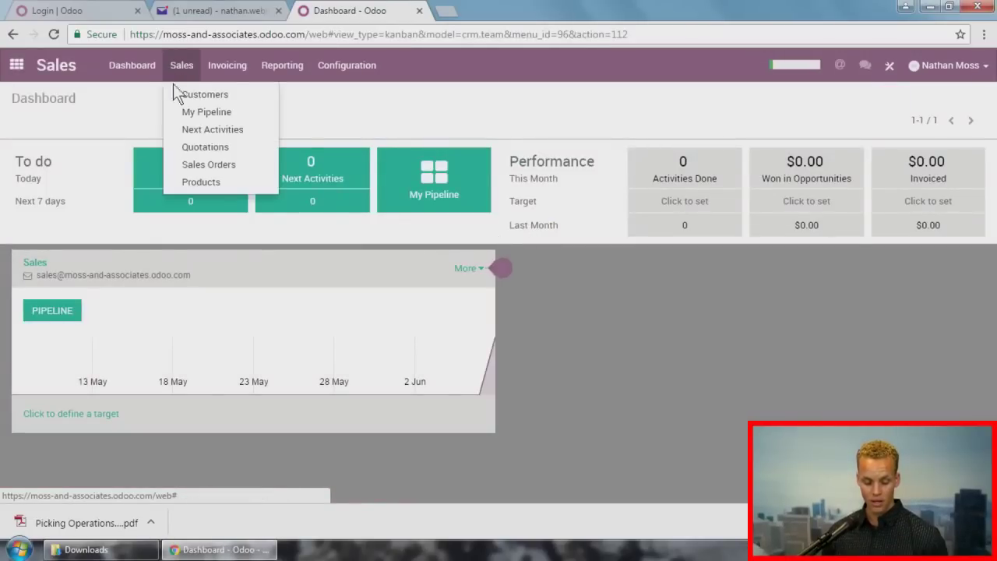
left_click(193, 165)
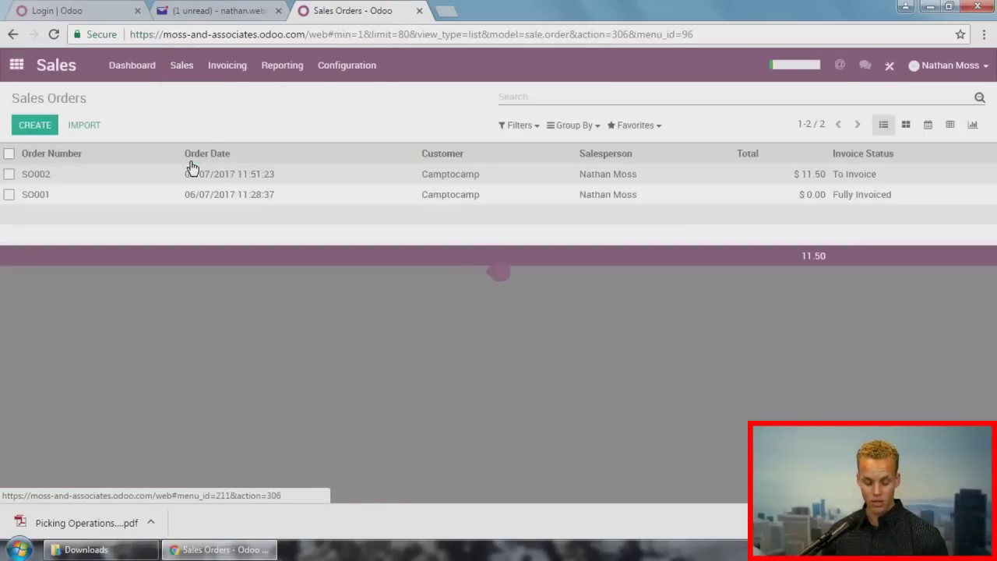
left_click(35, 126)
left_click(216, 264)
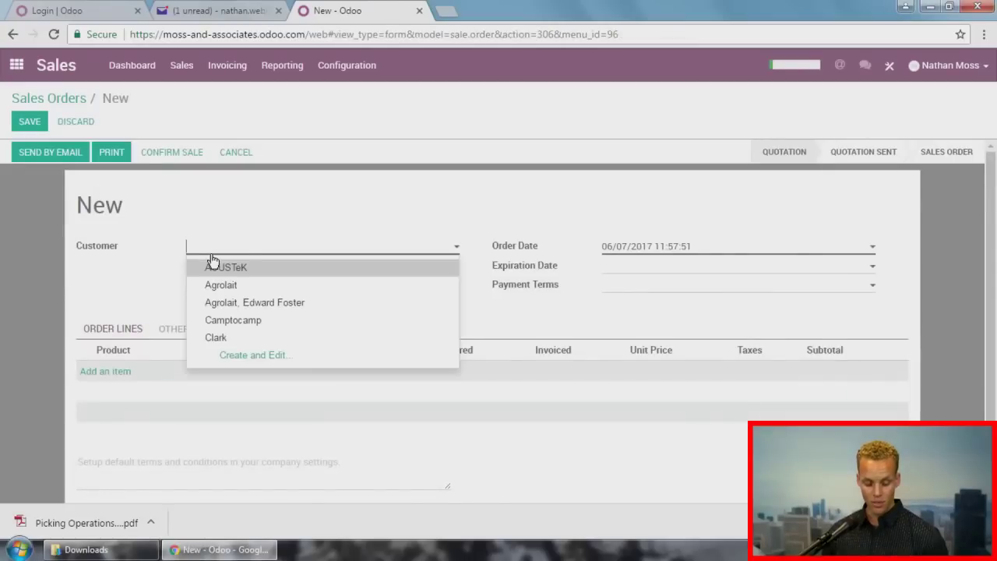
left_click(222, 318)
Step: Add one Product line at unit price 10 and save the quotation as SO003
left_click(115, 374)
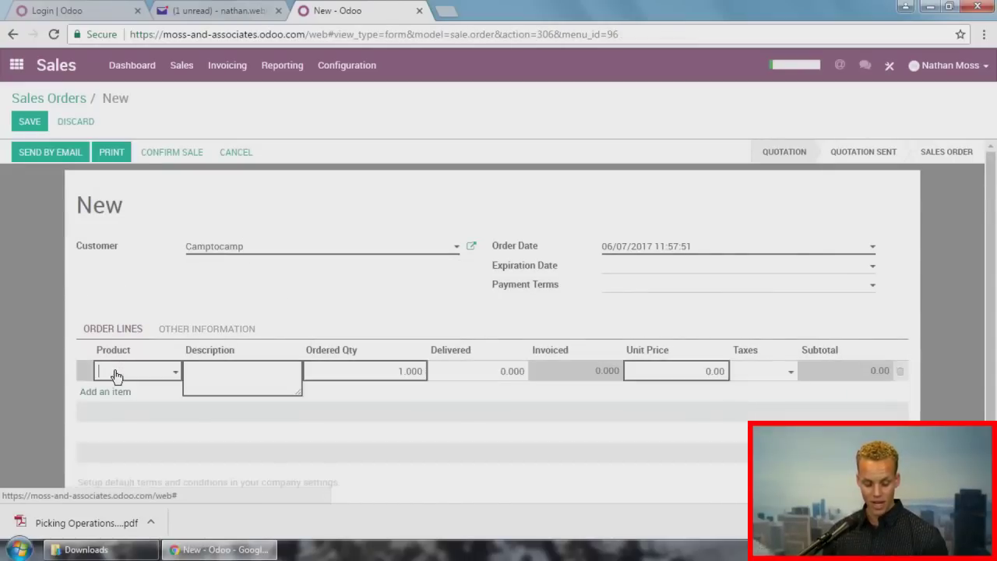
left_click(124, 394)
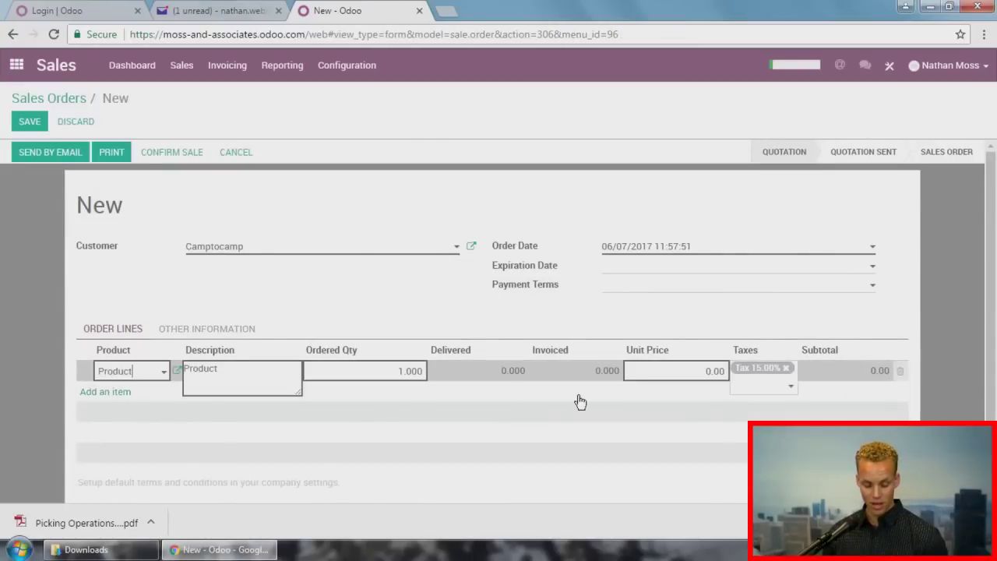
left_click(680, 373)
type("10")
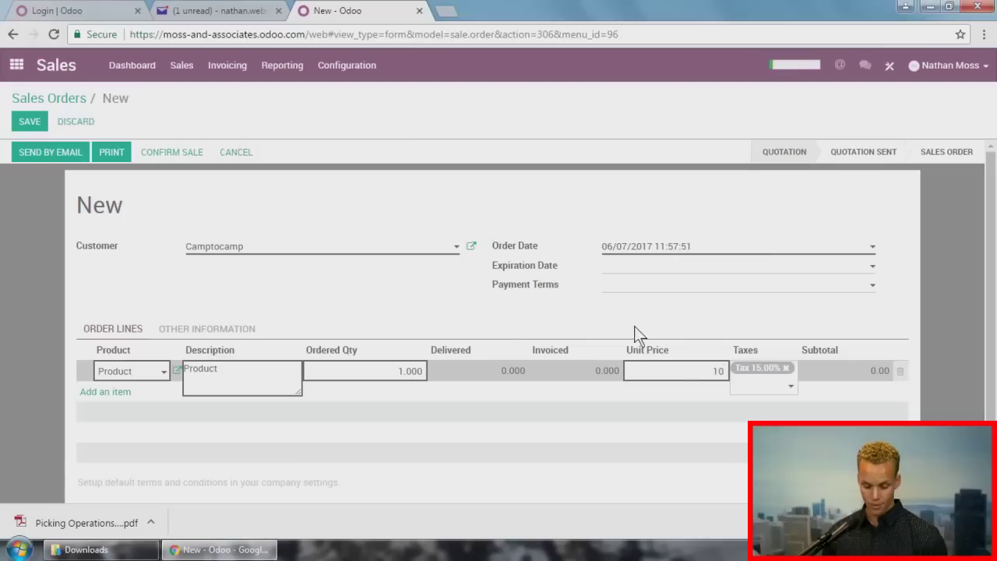
left_click(631, 320)
left_click(20, 123)
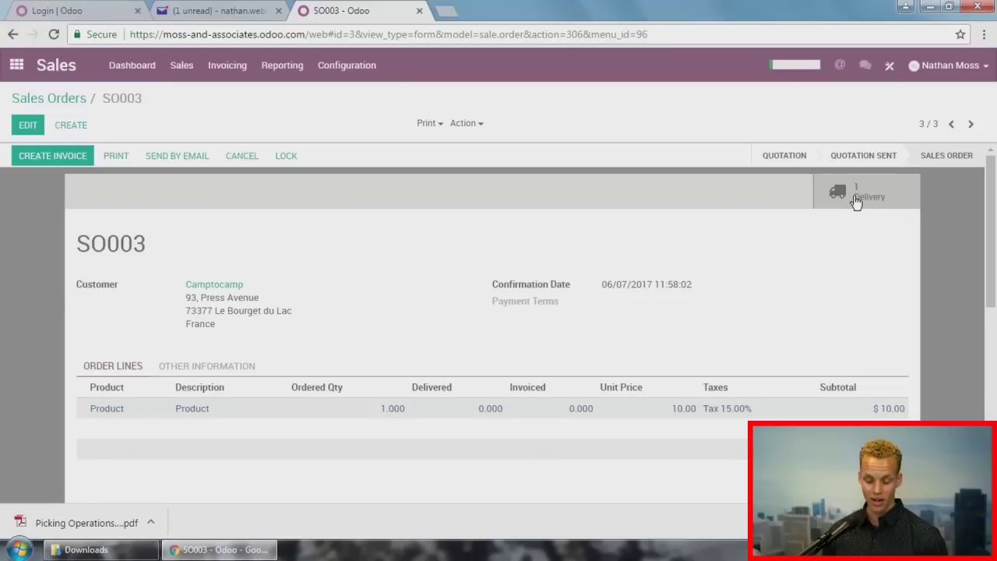
Step: Open delivery WH/OUT/00002 from the Delivery Orders to-do list and print its Picking Operations PDF
left_click(20, 67)
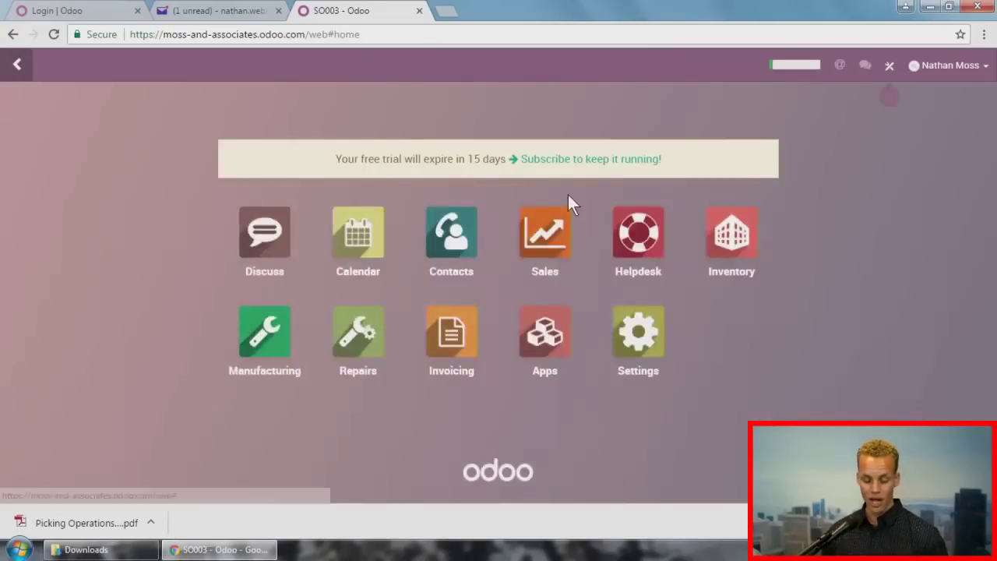
left_click(717, 234)
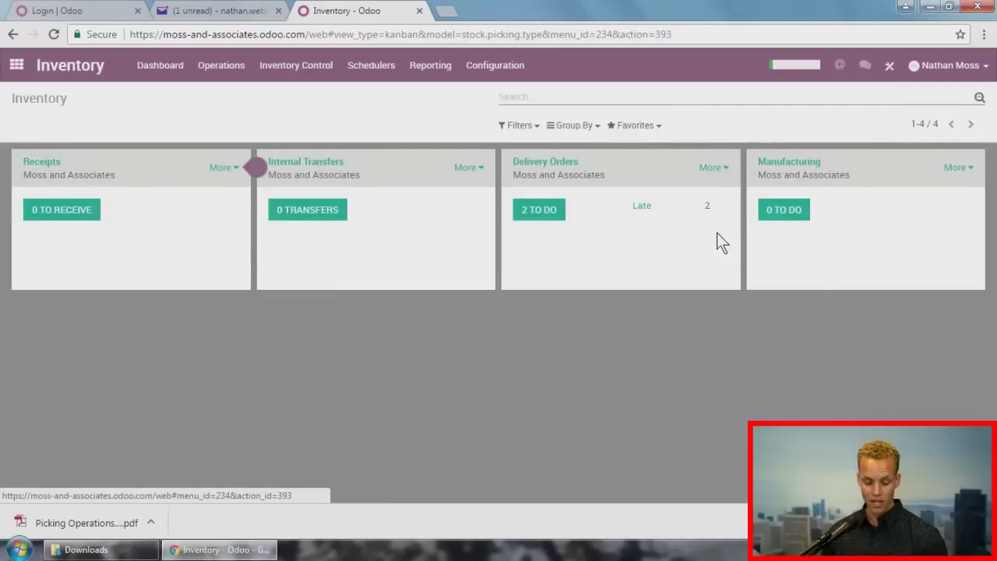
left_click(540, 211)
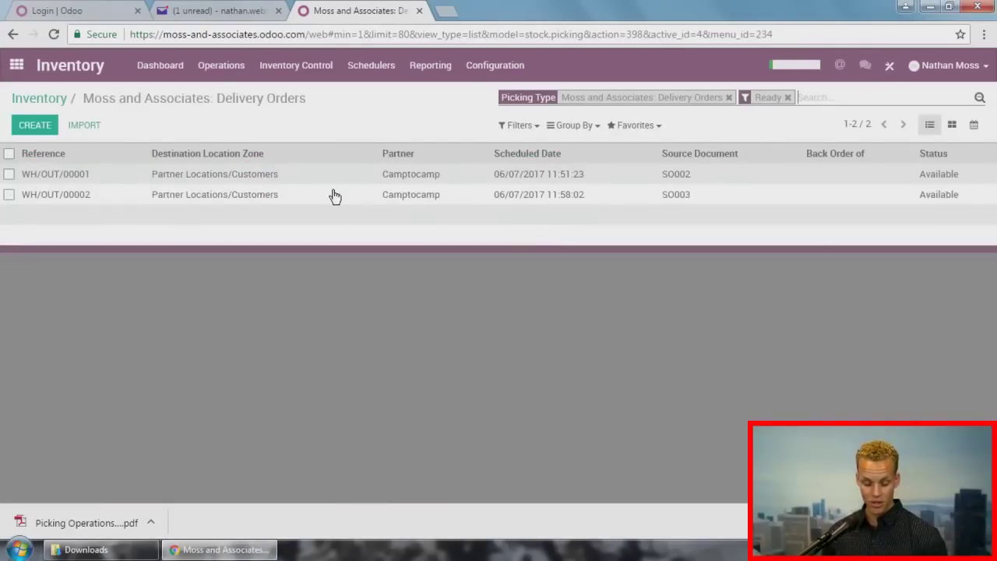
left_click(391, 201)
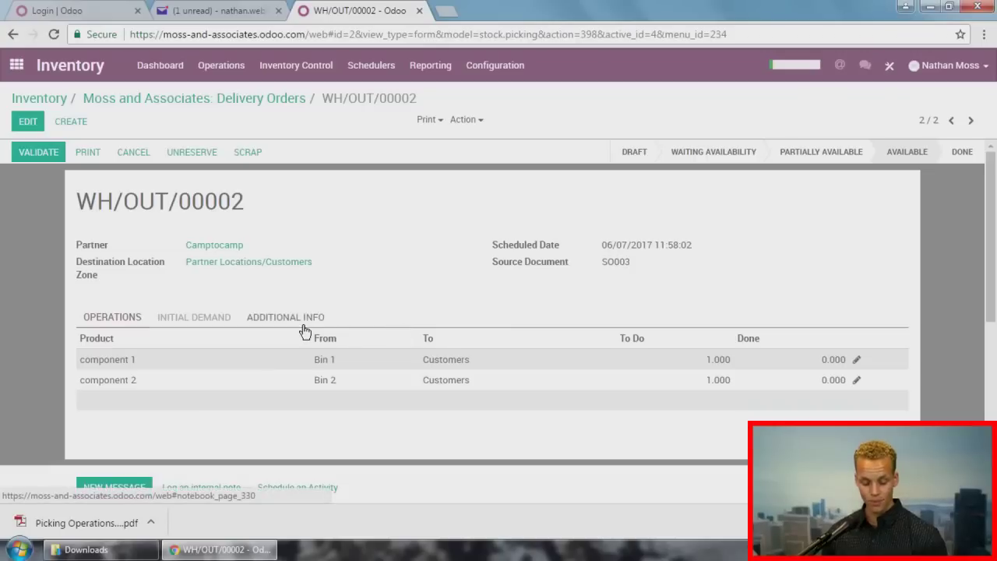
left_click(429, 122)
left_click(438, 138)
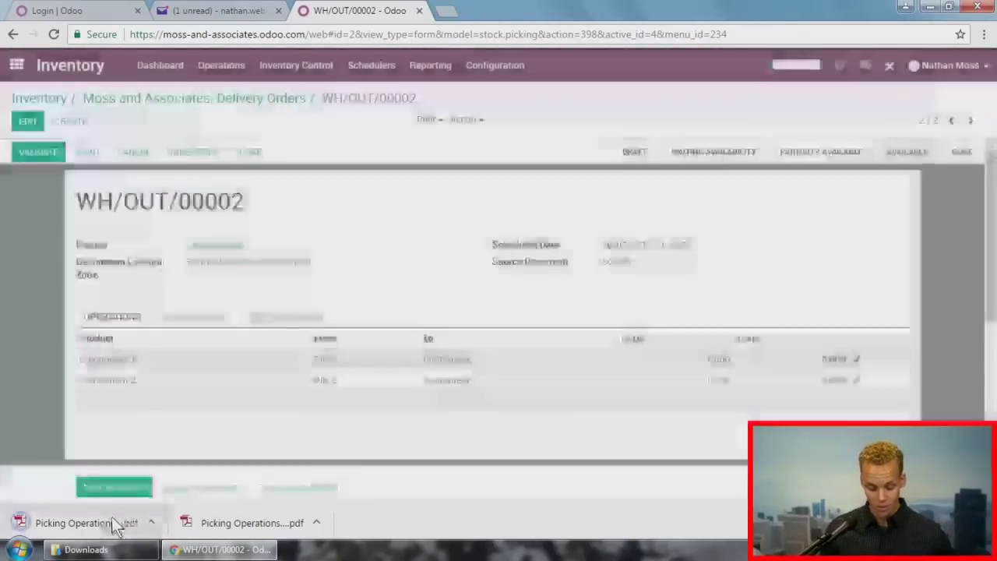
Step: Review the downloaded WH/OUT/00002 picking PDF, then go back to the delivery's Odoo tab
left_click(111, 521)
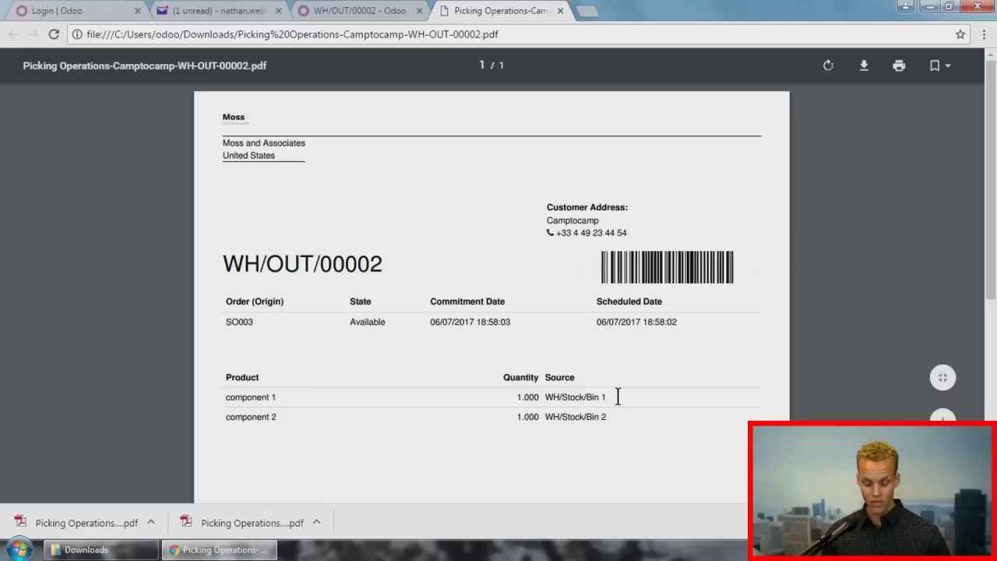
left_click(341, 16)
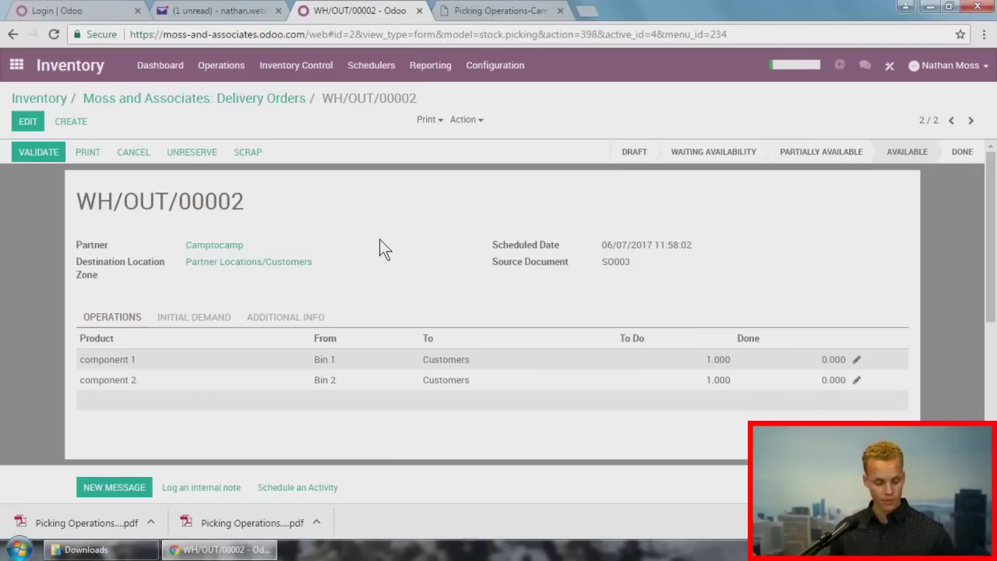
Step: Select all seven contacts in the Contacts list view and start an export of their data
left_click(17, 61)
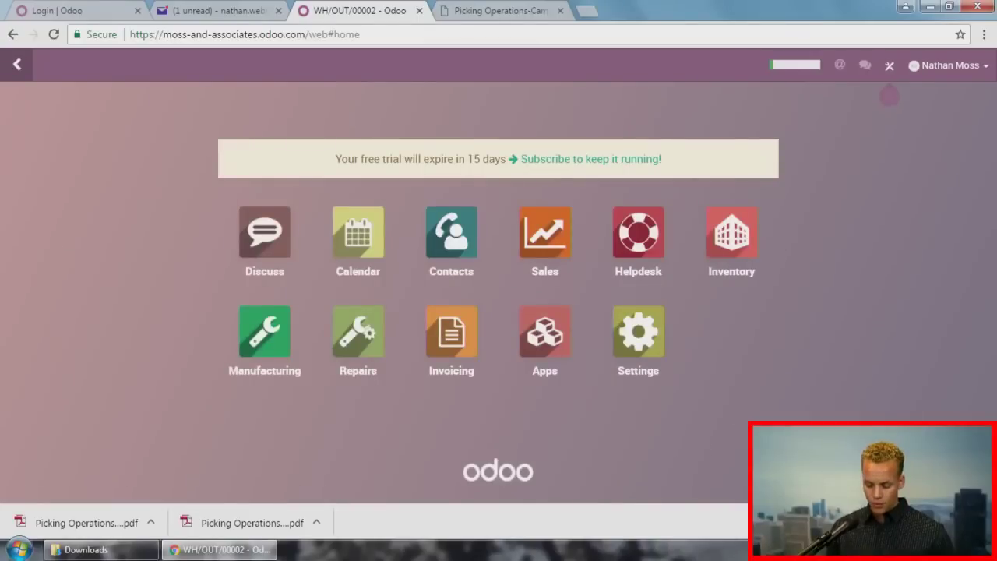
left_click(984, 523)
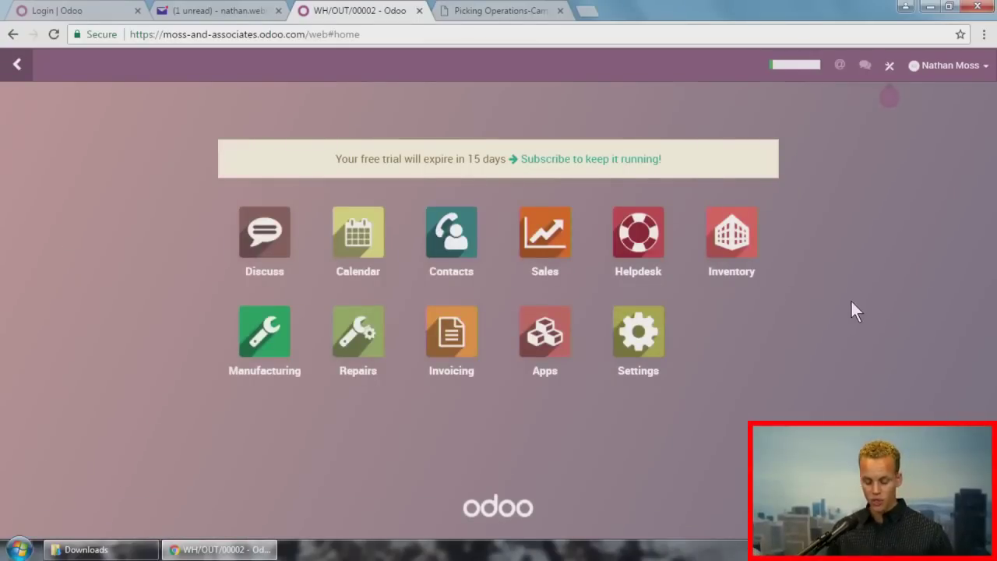
left_click(458, 247)
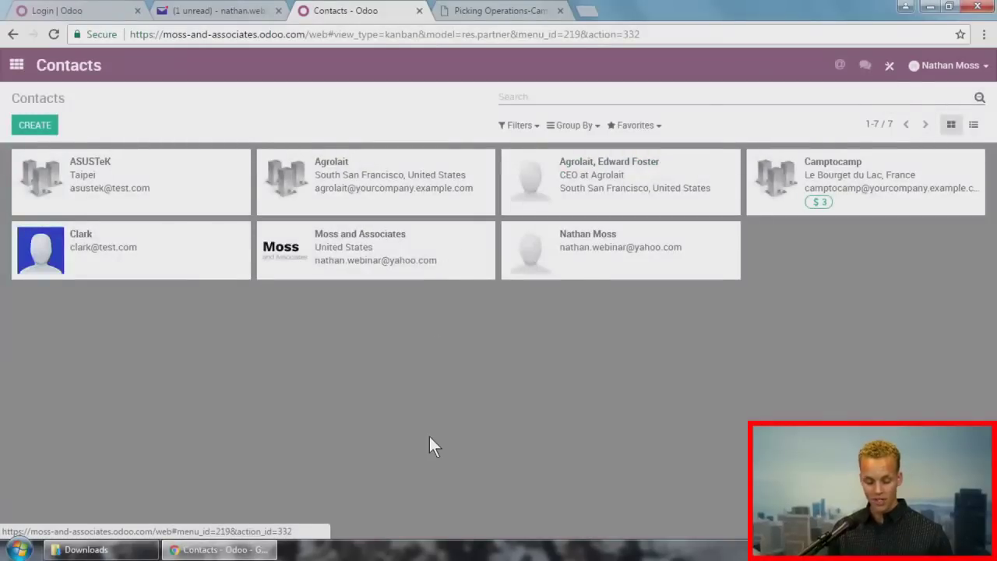
left_click(974, 126)
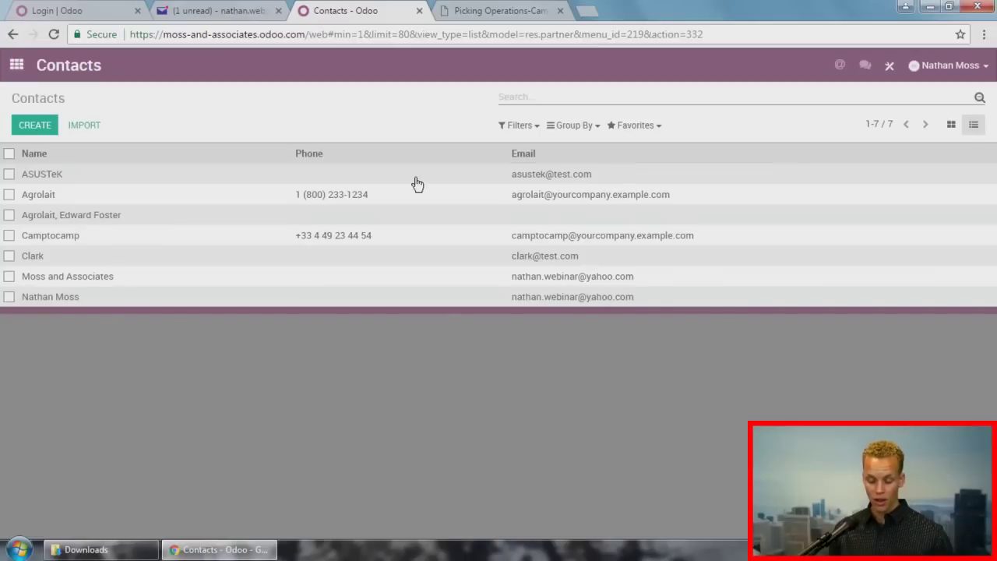
left_click(9, 154)
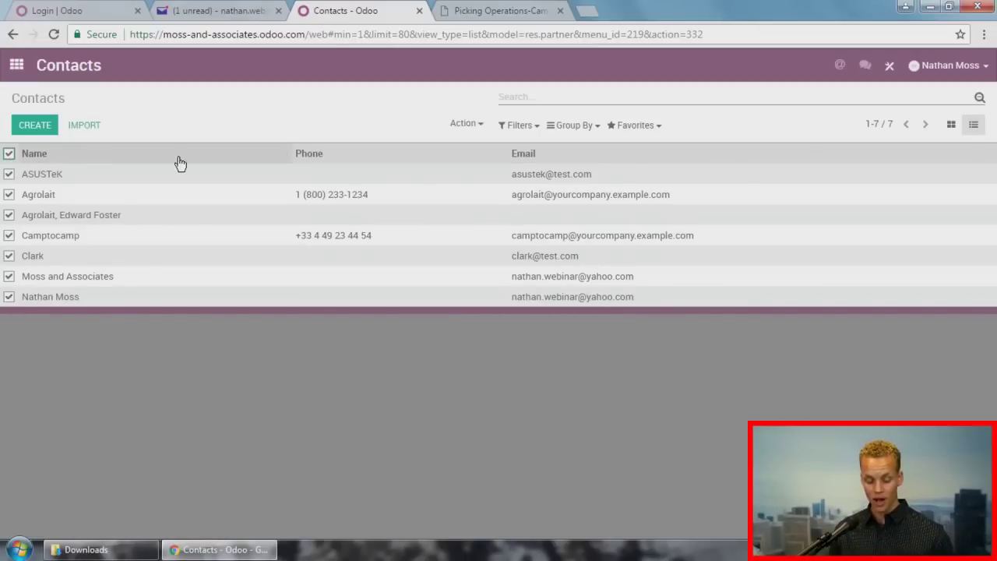
left_click(470, 125)
left_click(479, 146)
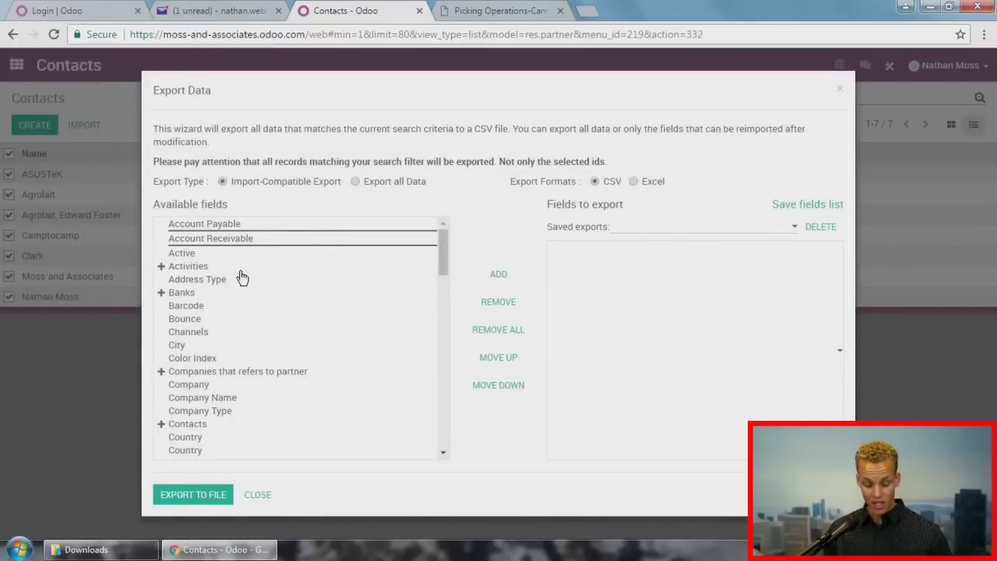
Step: Export the contacts' Name, Phone and Email from the list1 template as an Excel file
scroll(242, 278, "down", 2)
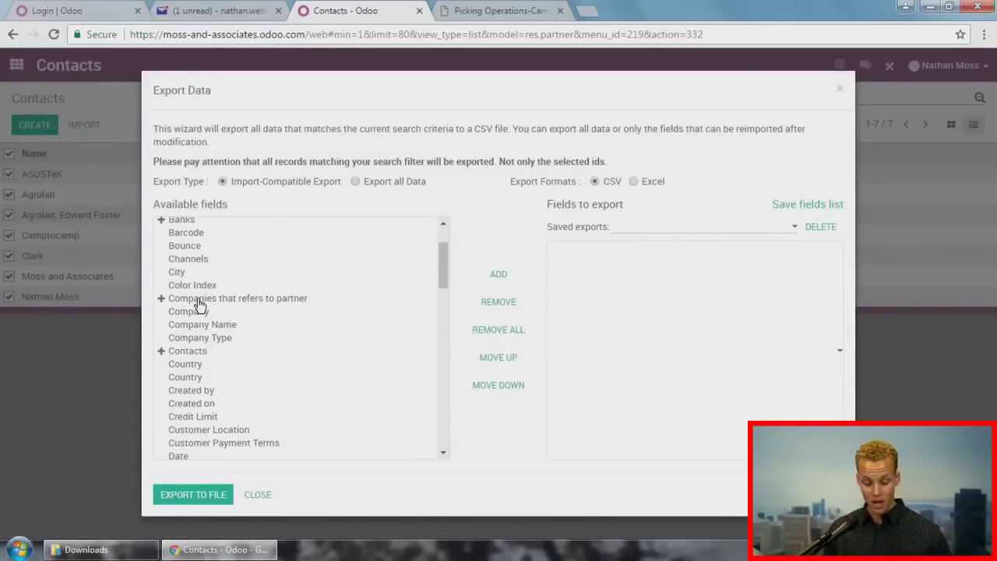
scroll(226, 271, "down", 10)
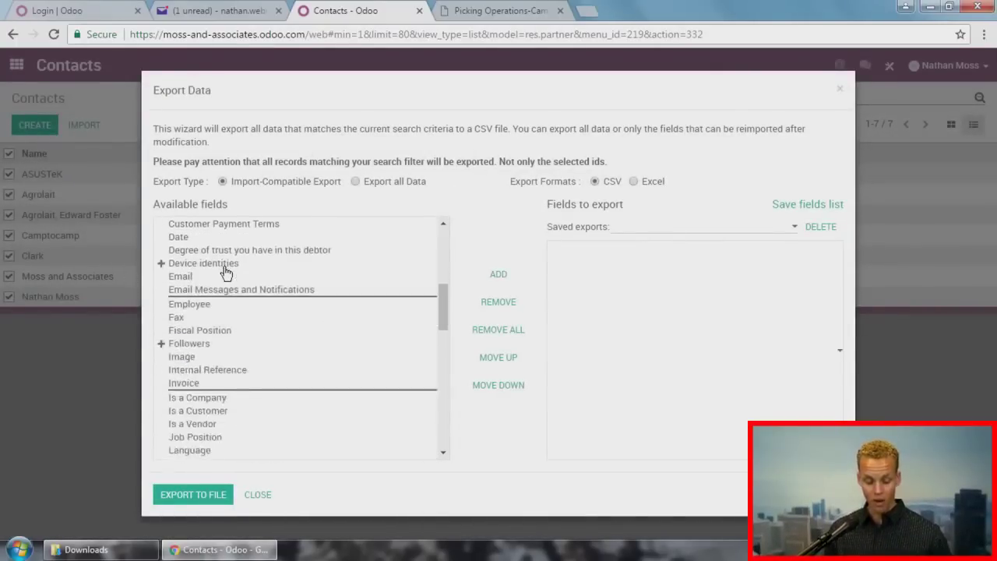
scroll(226, 271, "down", 2)
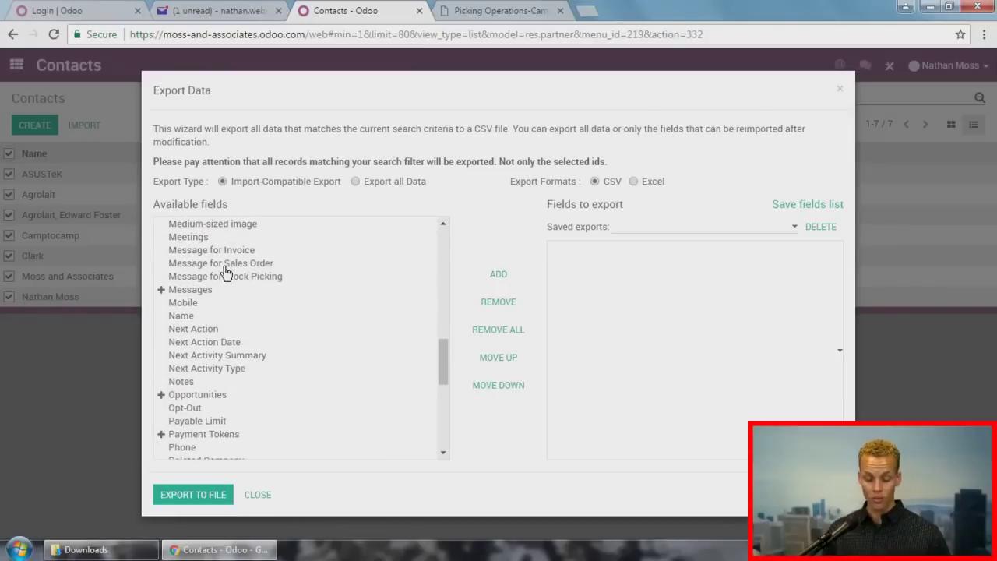
left_click(719, 228)
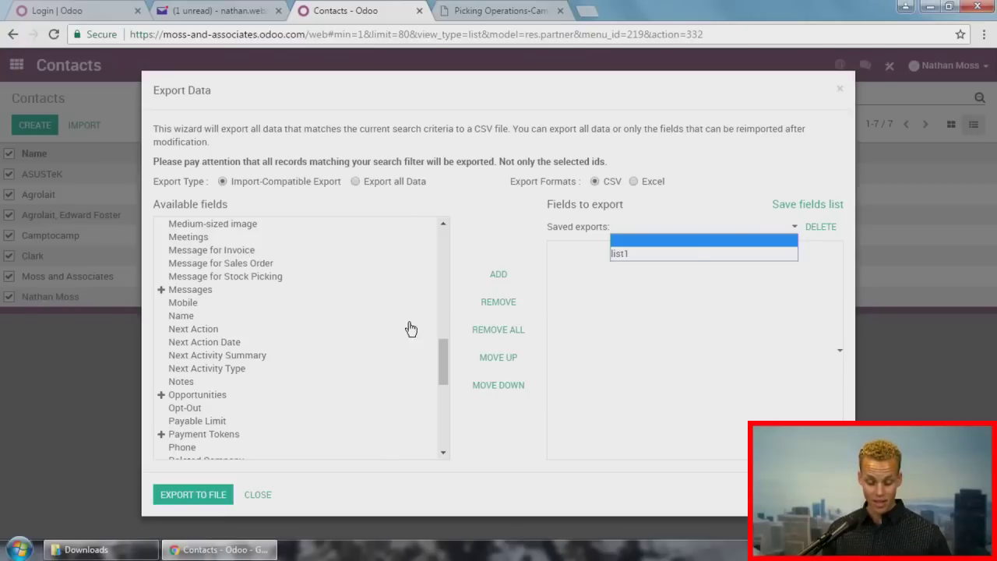
left_click(628, 253)
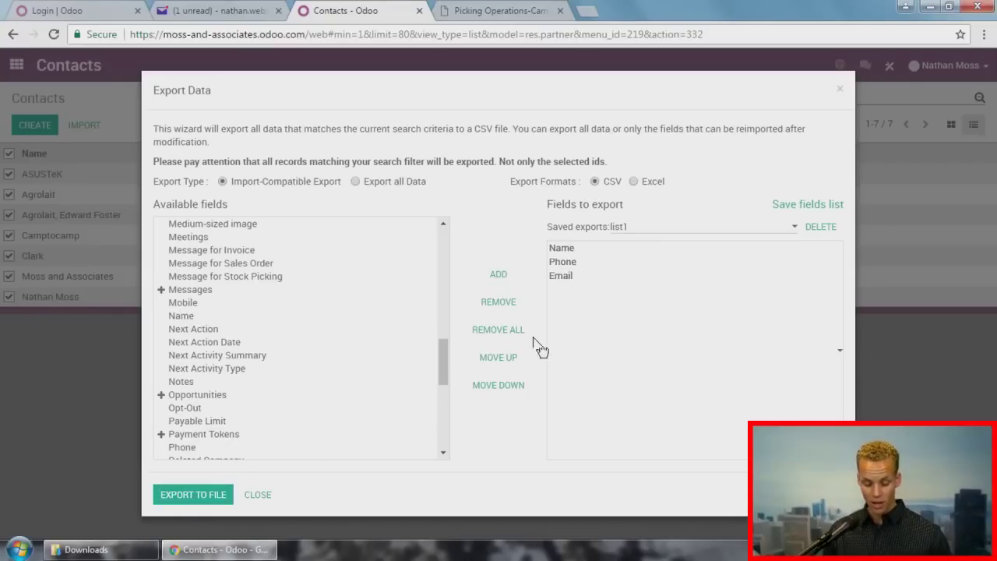
left_click(634, 182)
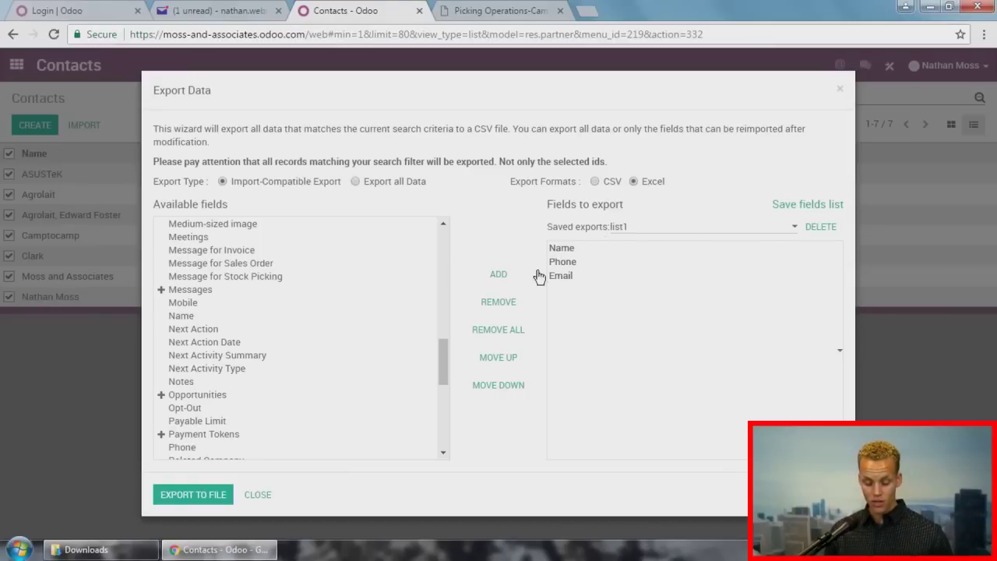
left_click(200, 495)
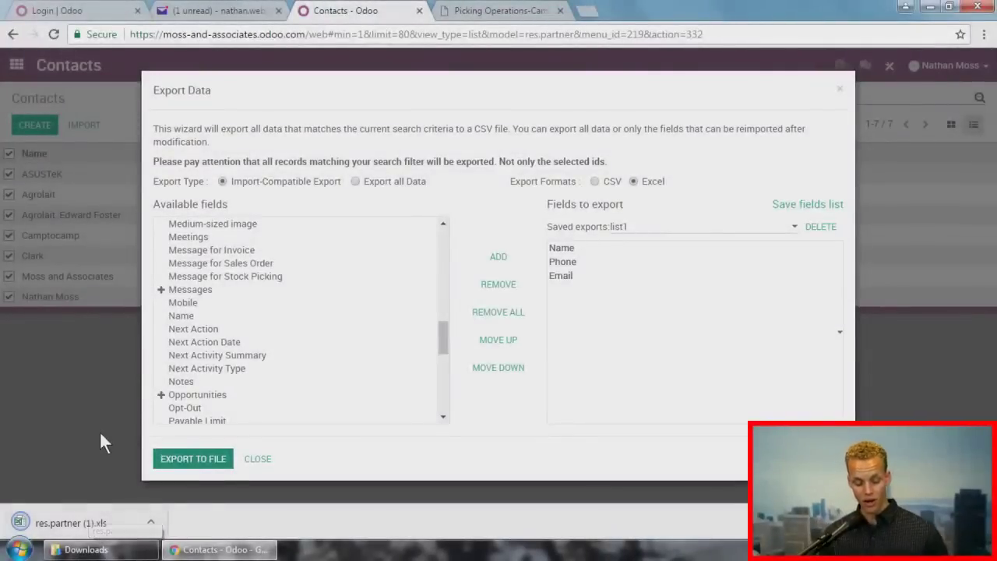
left_click(841, 89)
Step: Open the Sales Analysis pivot and add Qty Ordered as a measure
left_click(23, 76)
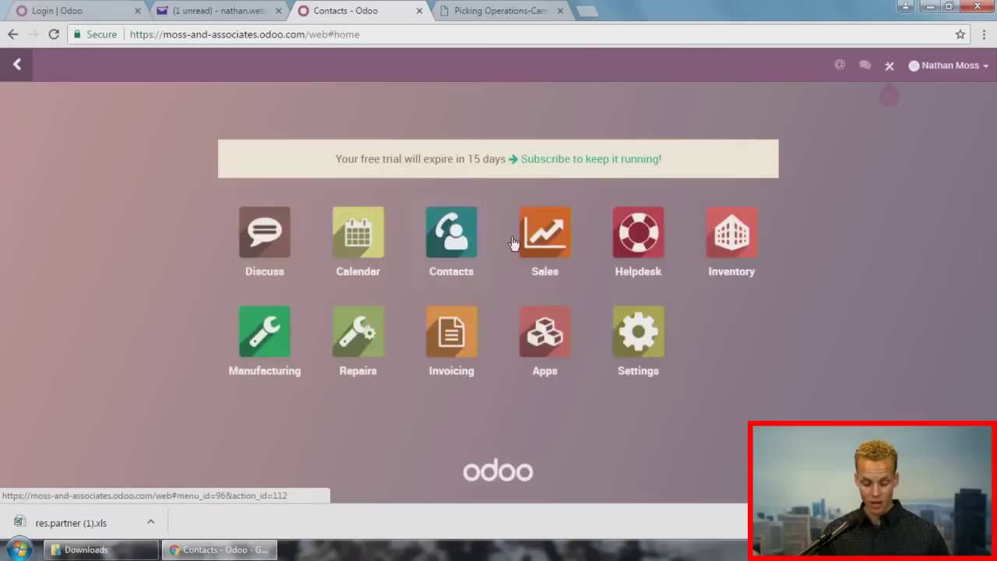
left_click(539, 234)
left_click(292, 65)
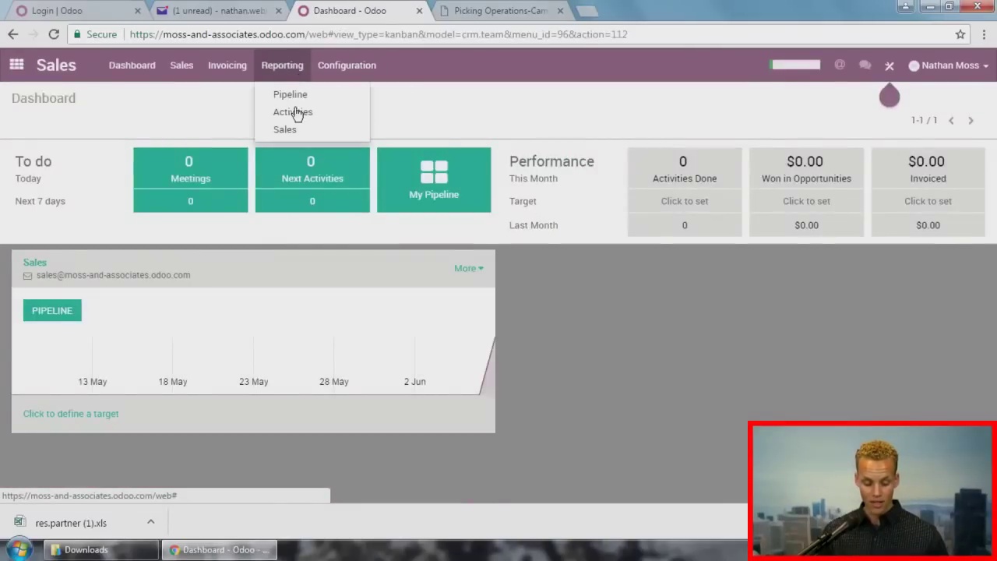
left_click(296, 129)
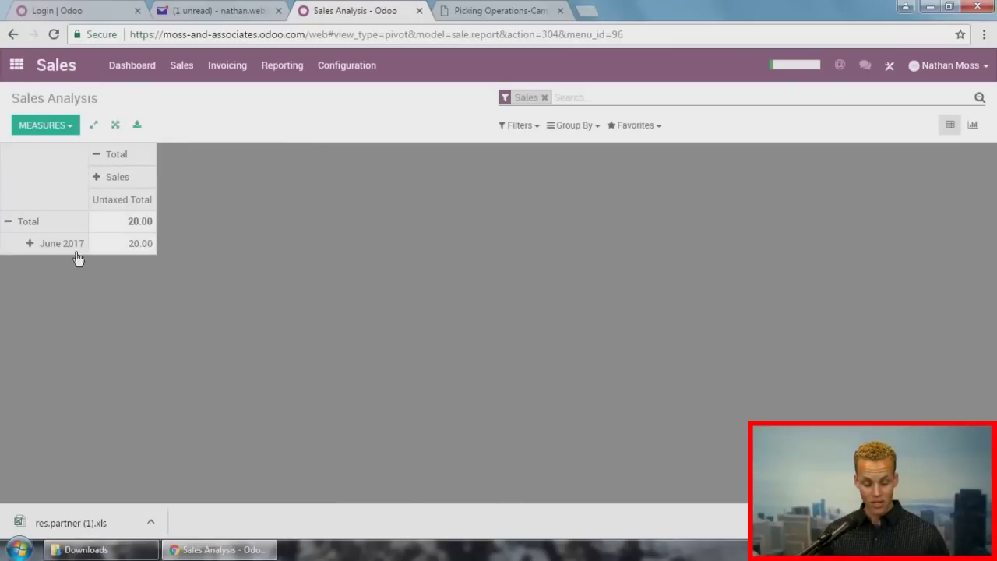
left_click(37, 247)
left_click(57, 138)
left_click(46, 125)
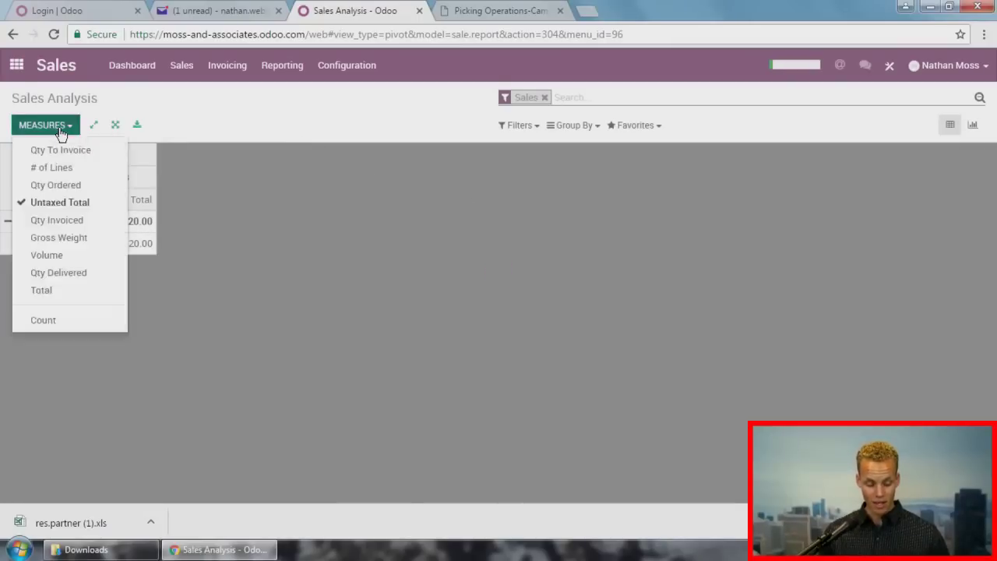
left_click(62, 185)
left_click(215, 334)
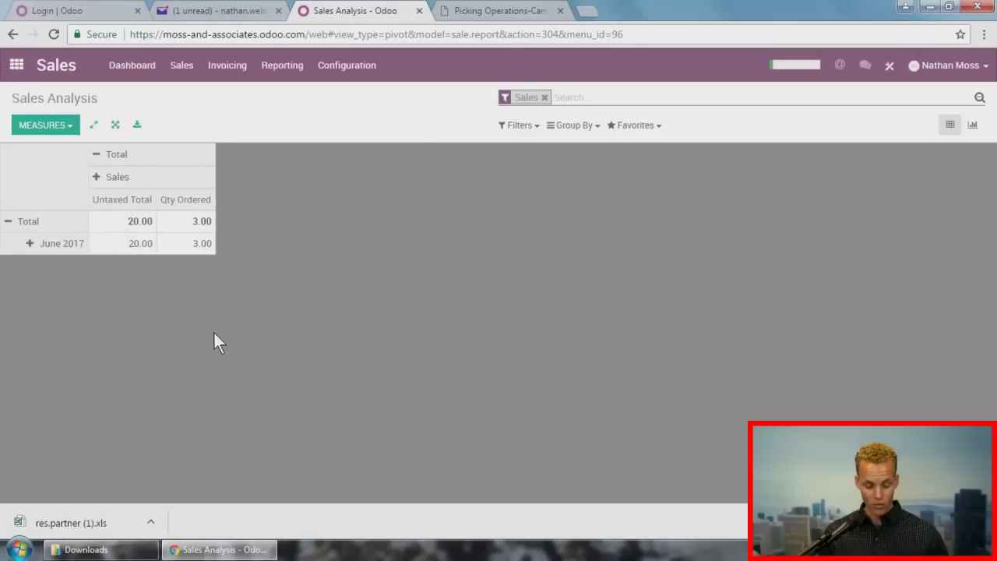
Step: Break June 2017 down by Salesperson and download the pivot as table.xls
left_click(28, 251)
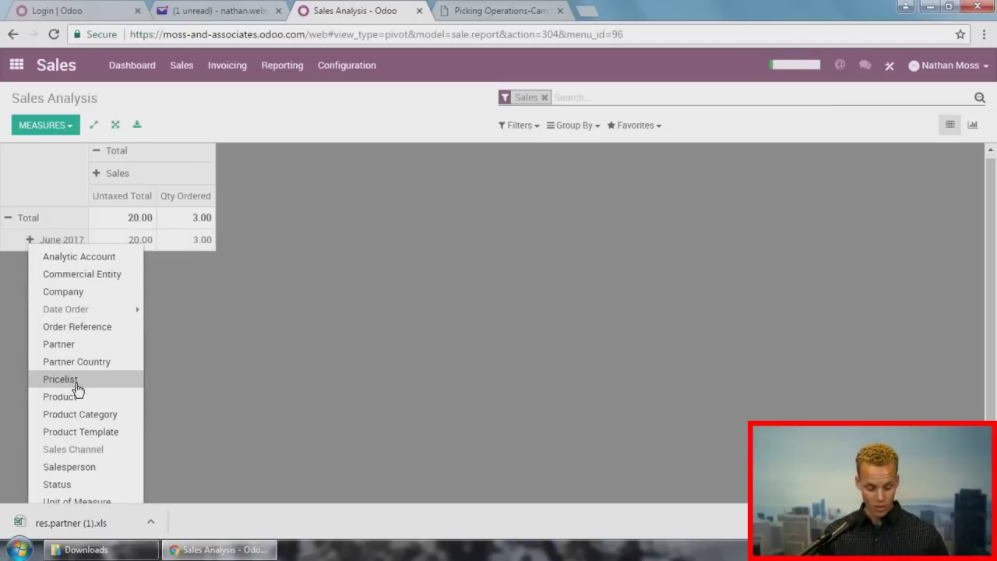
left_click(70, 442)
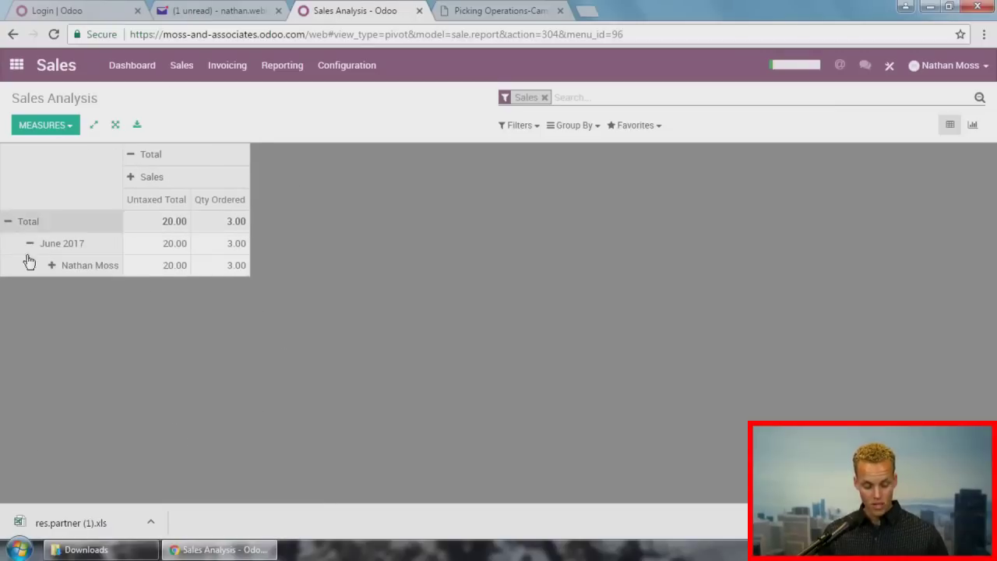
left_click(137, 126)
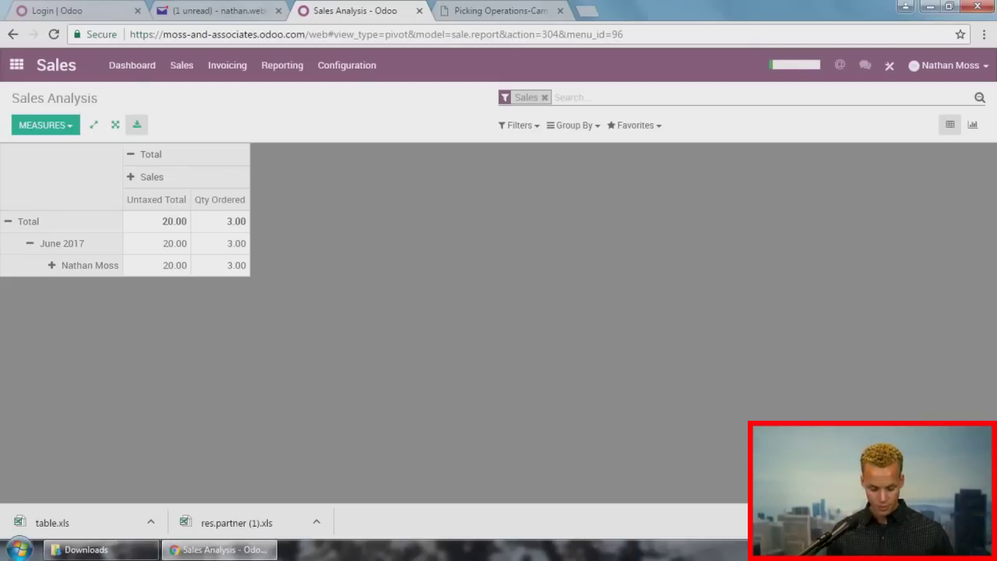
left_click(15, 67)
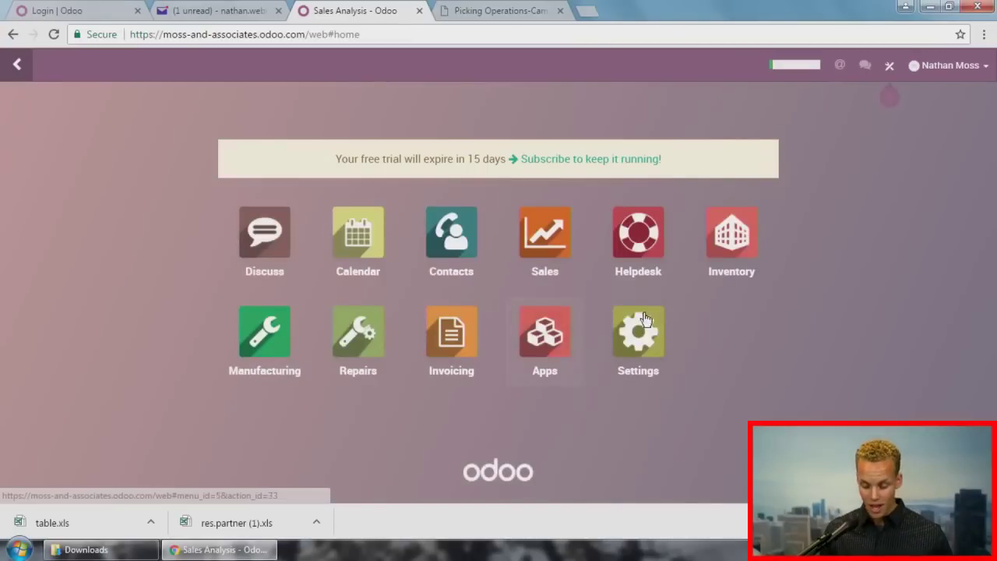
Step: Print and view the Picking Operations PDF for delivery WH/OUT/00001, then return to the delivery
left_click(711, 233)
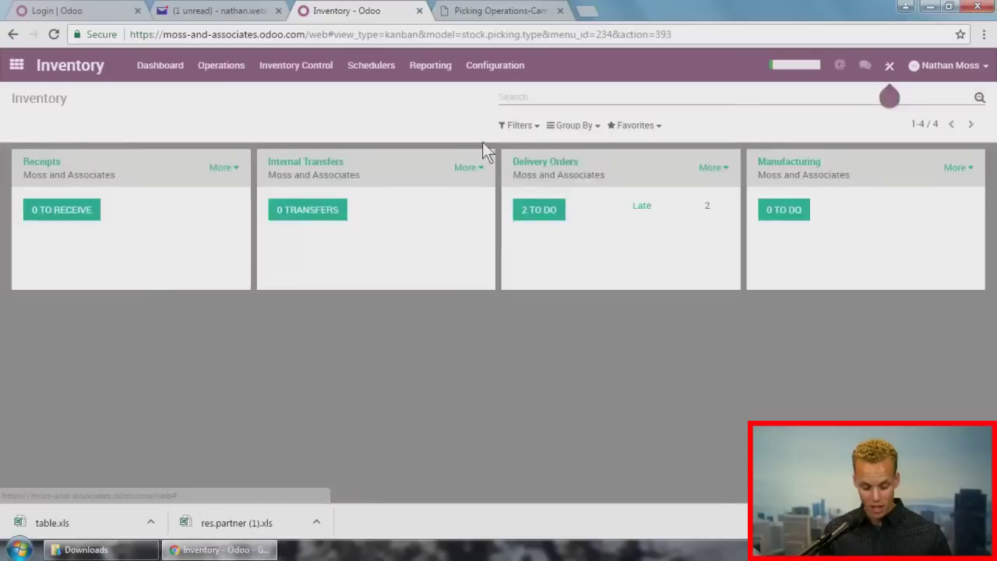
left_click(296, 66)
left_click(289, 97)
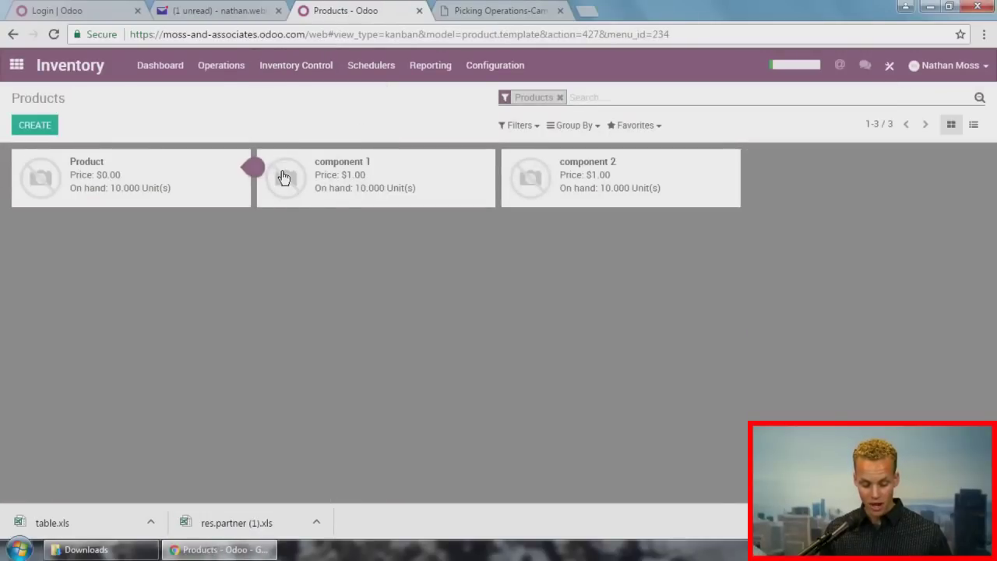
left_click(146, 70)
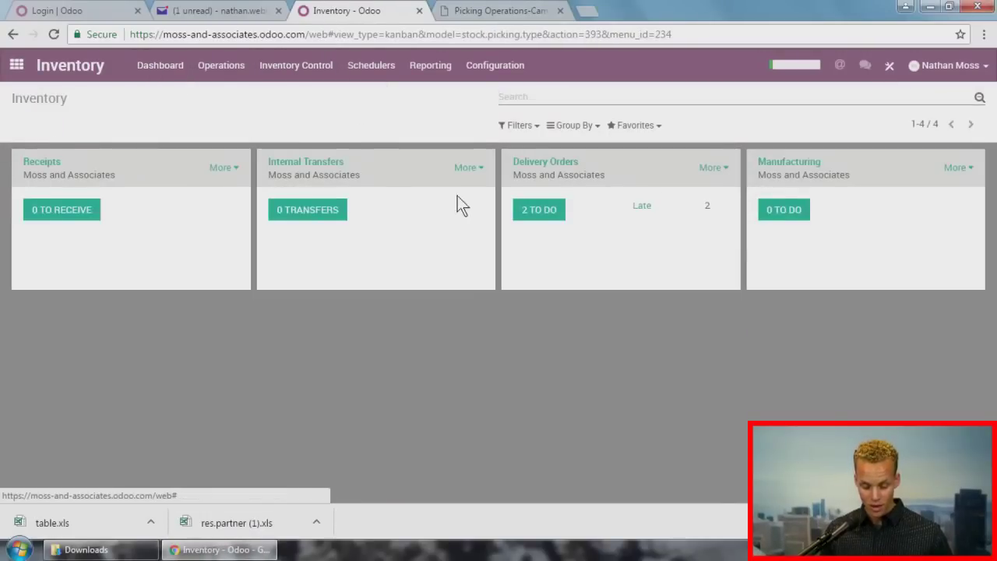
left_click(527, 216)
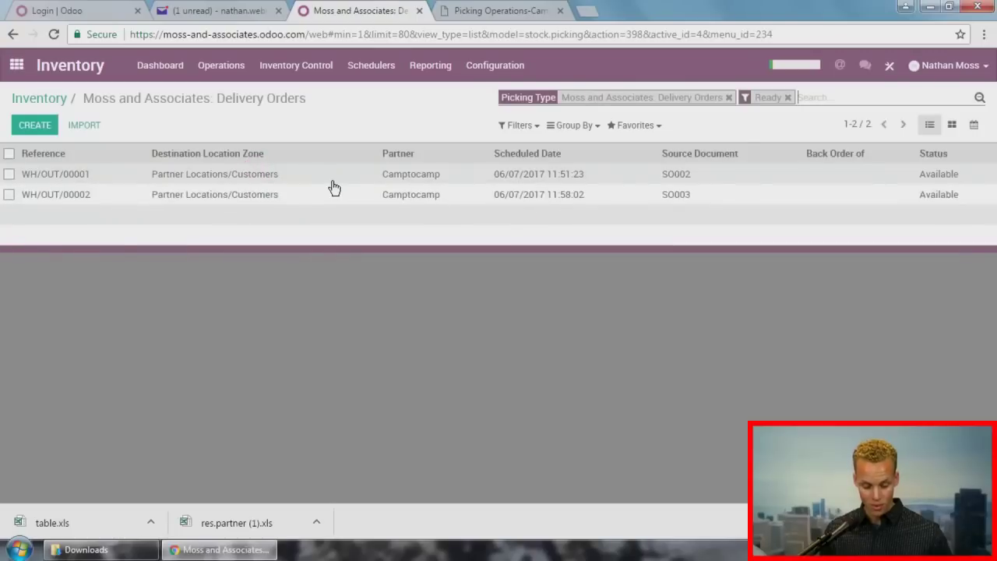
left_click(330, 177)
left_click(426, 119)
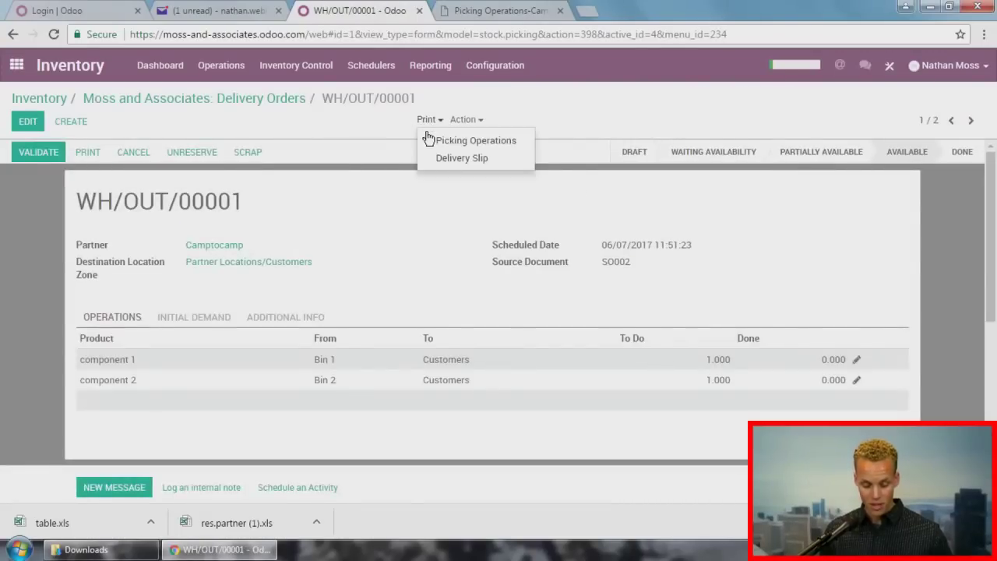
left_click(448, 140)
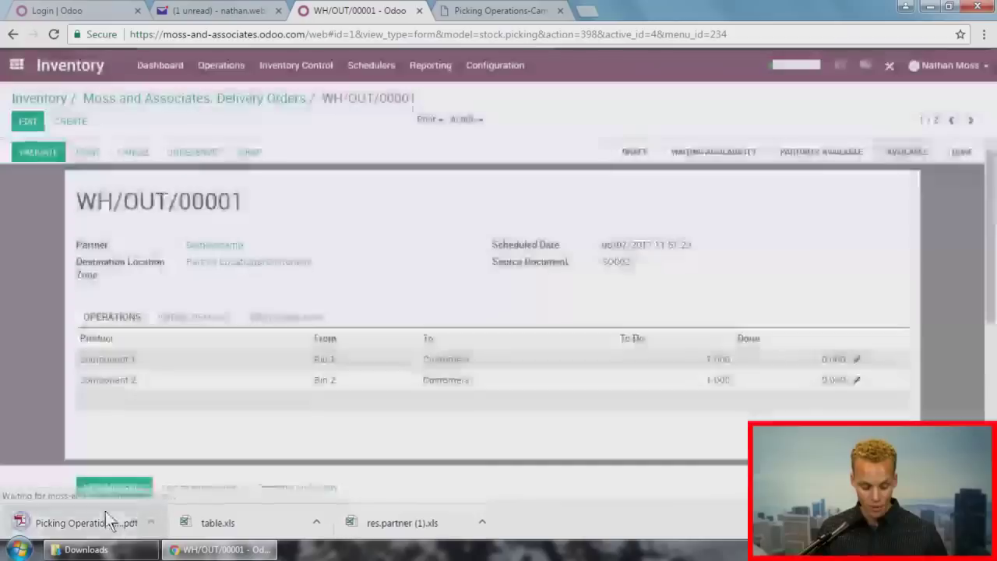
left_click(106, 513)
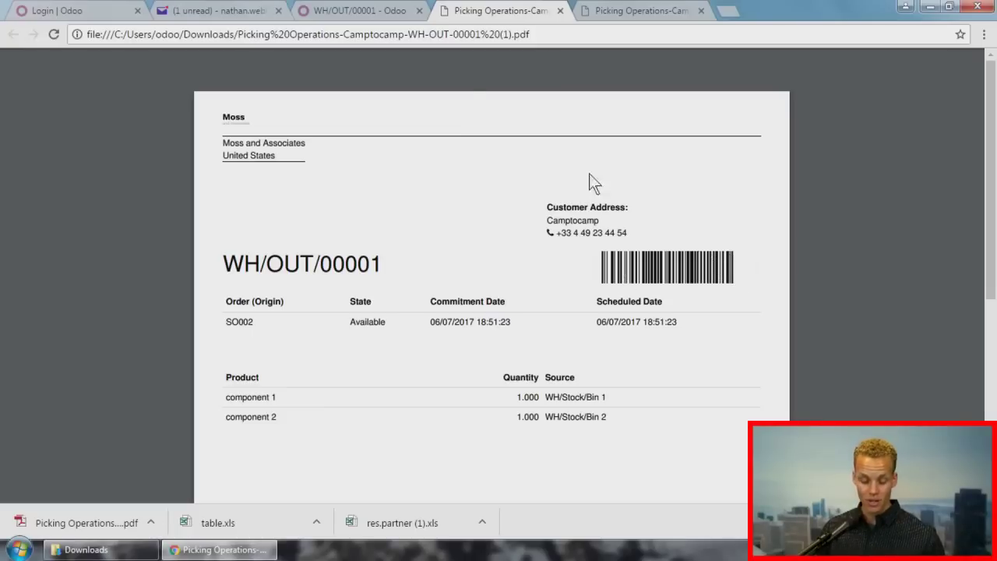
key("ctrl+shift+Tab")
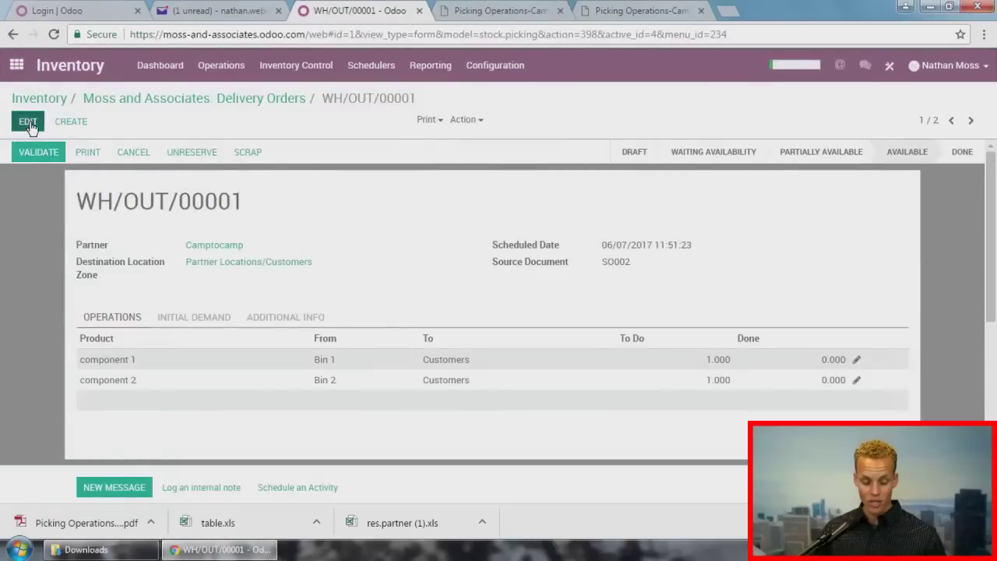
Step: Enter 1 done for component 1 and component 2 on WH/OUT/00001, save, and validate
left_click(28, 122)
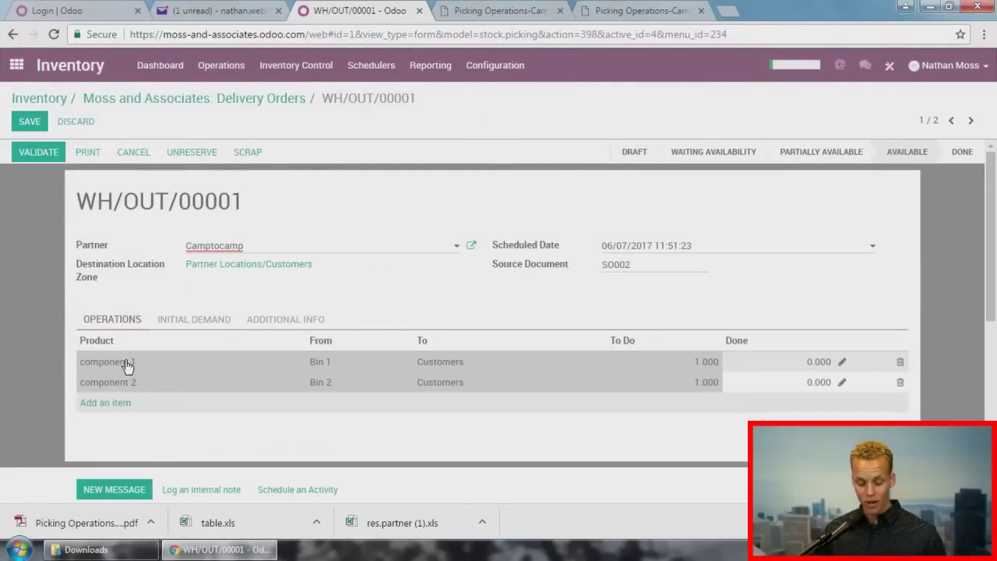
left_click(807, 362)
type("12")
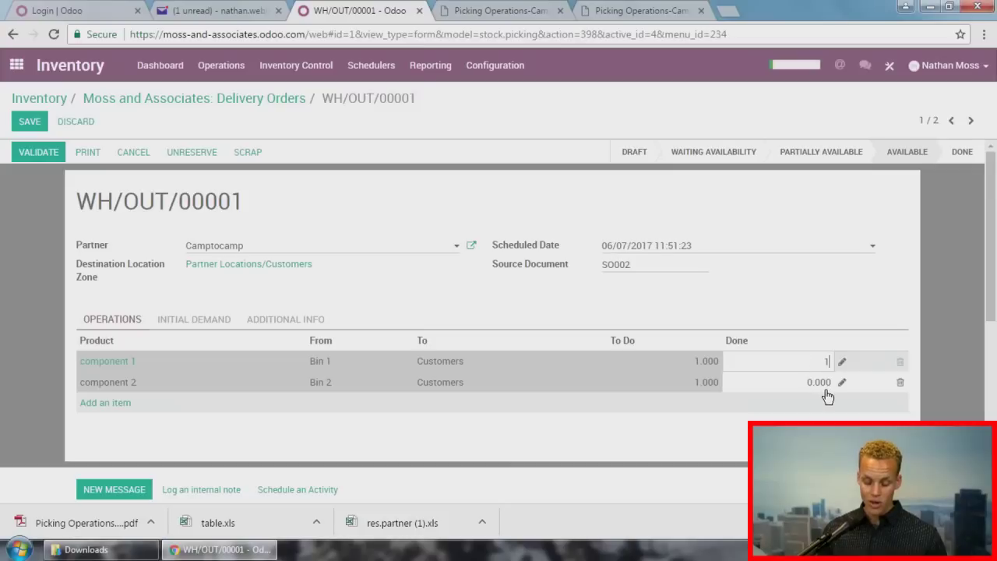
left_click(821, 384)
type("1")
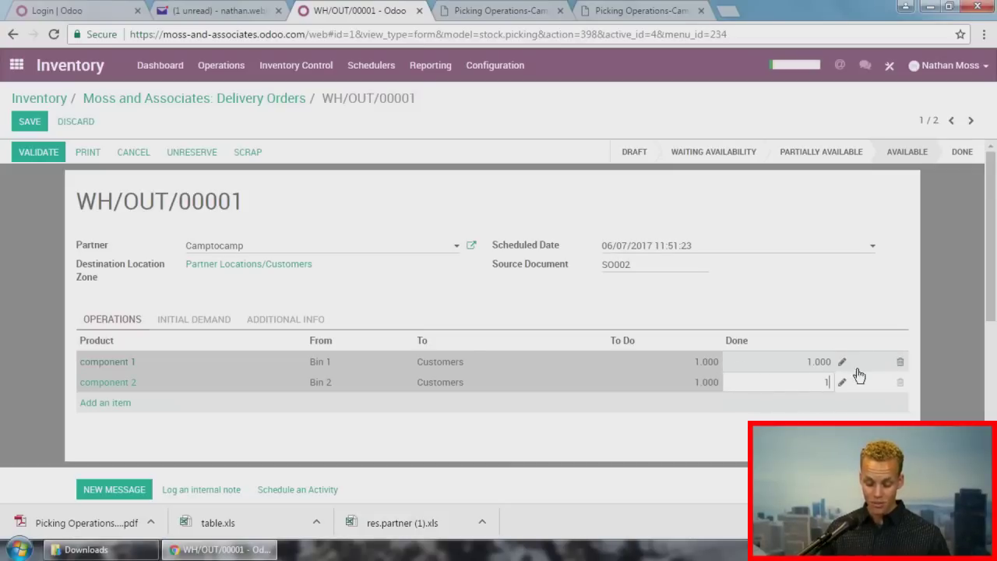
left_click(749, 294)
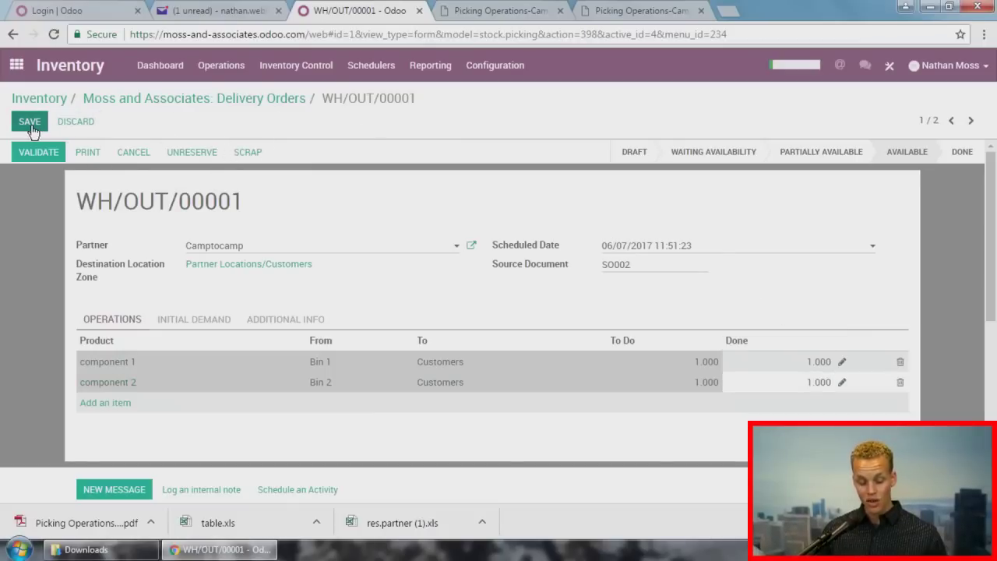
left_click(31, 123)
left_click(28, 150)
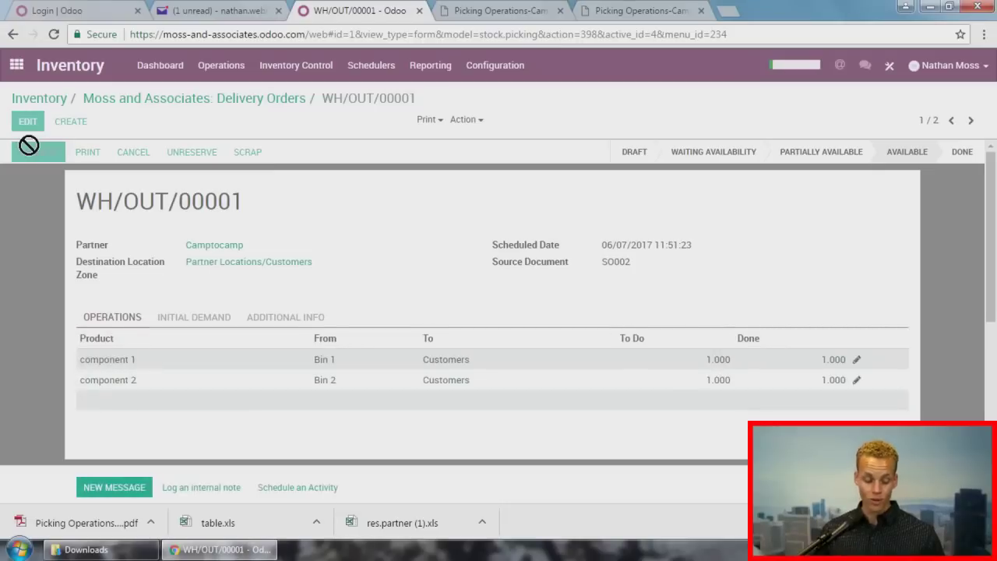